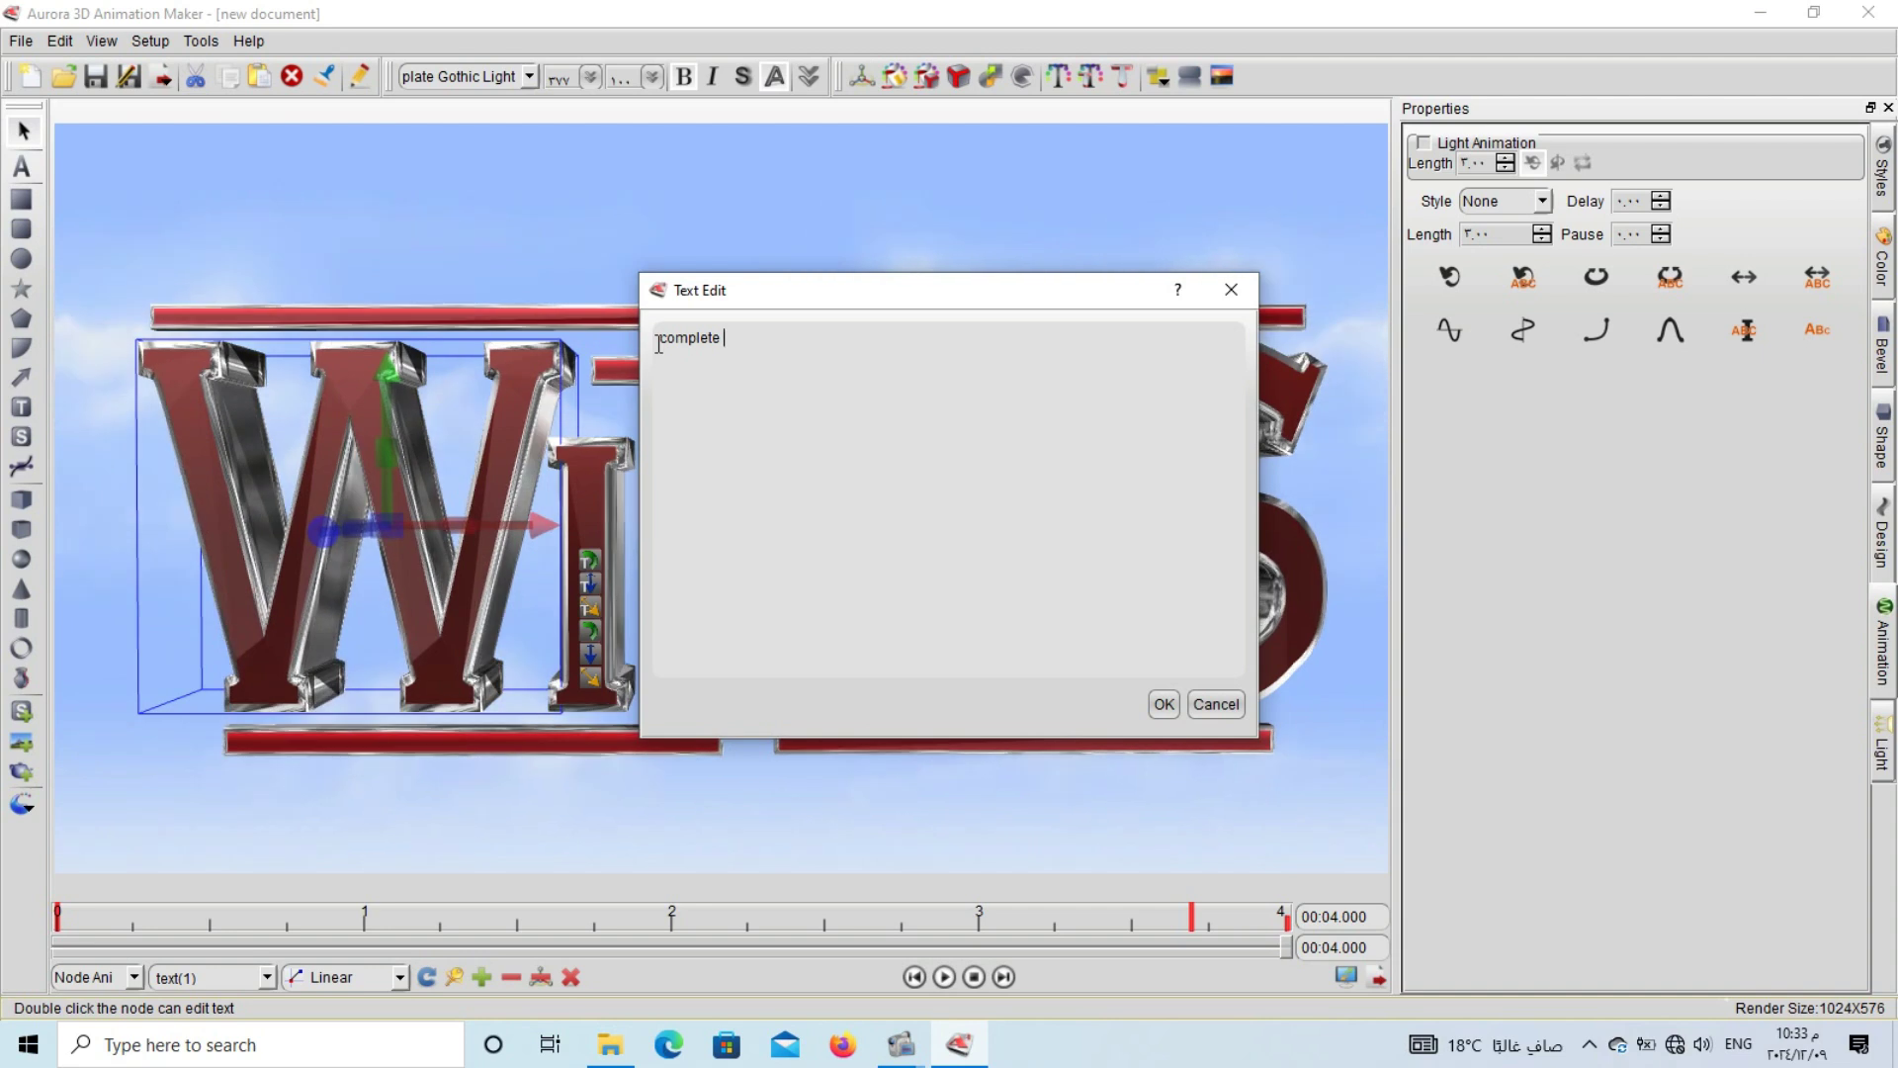
- Change the letter W's text to "complete sentence effects" and move it above the upper red bar
type("nte")
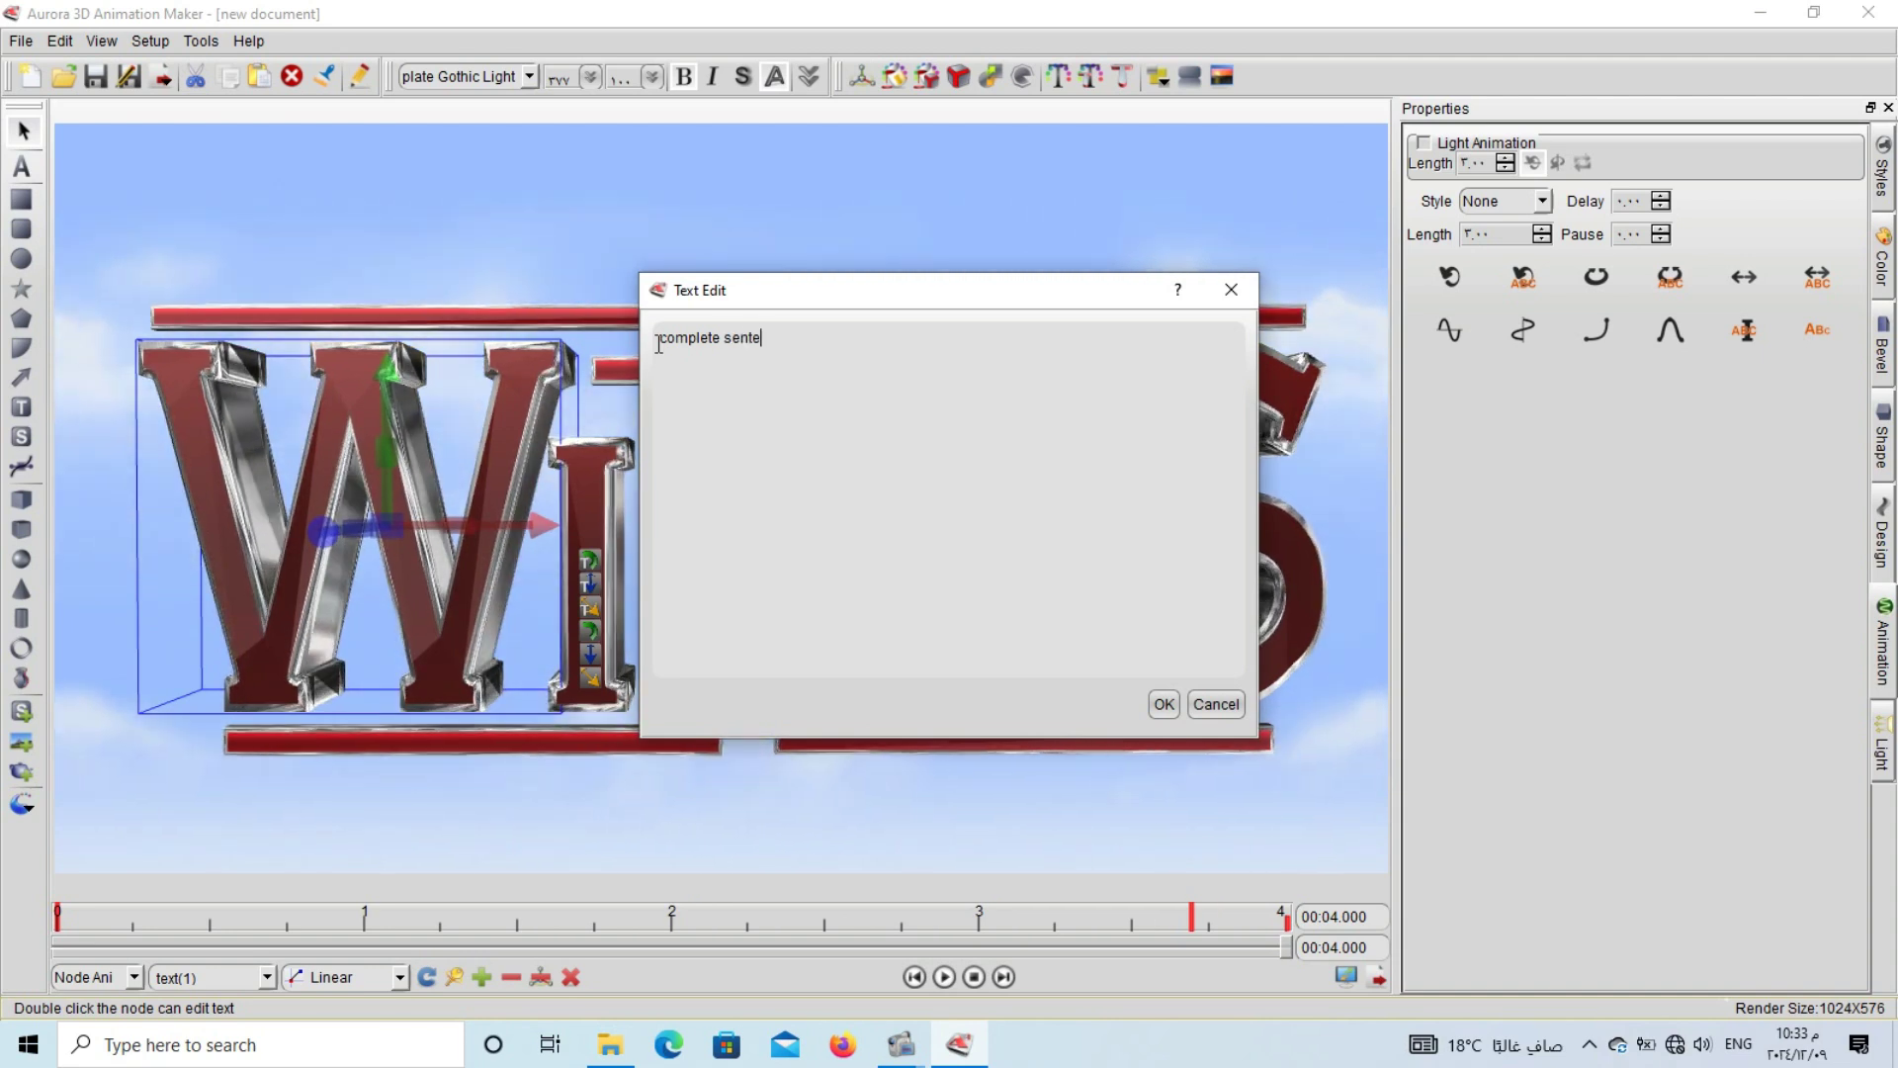
type("nce")
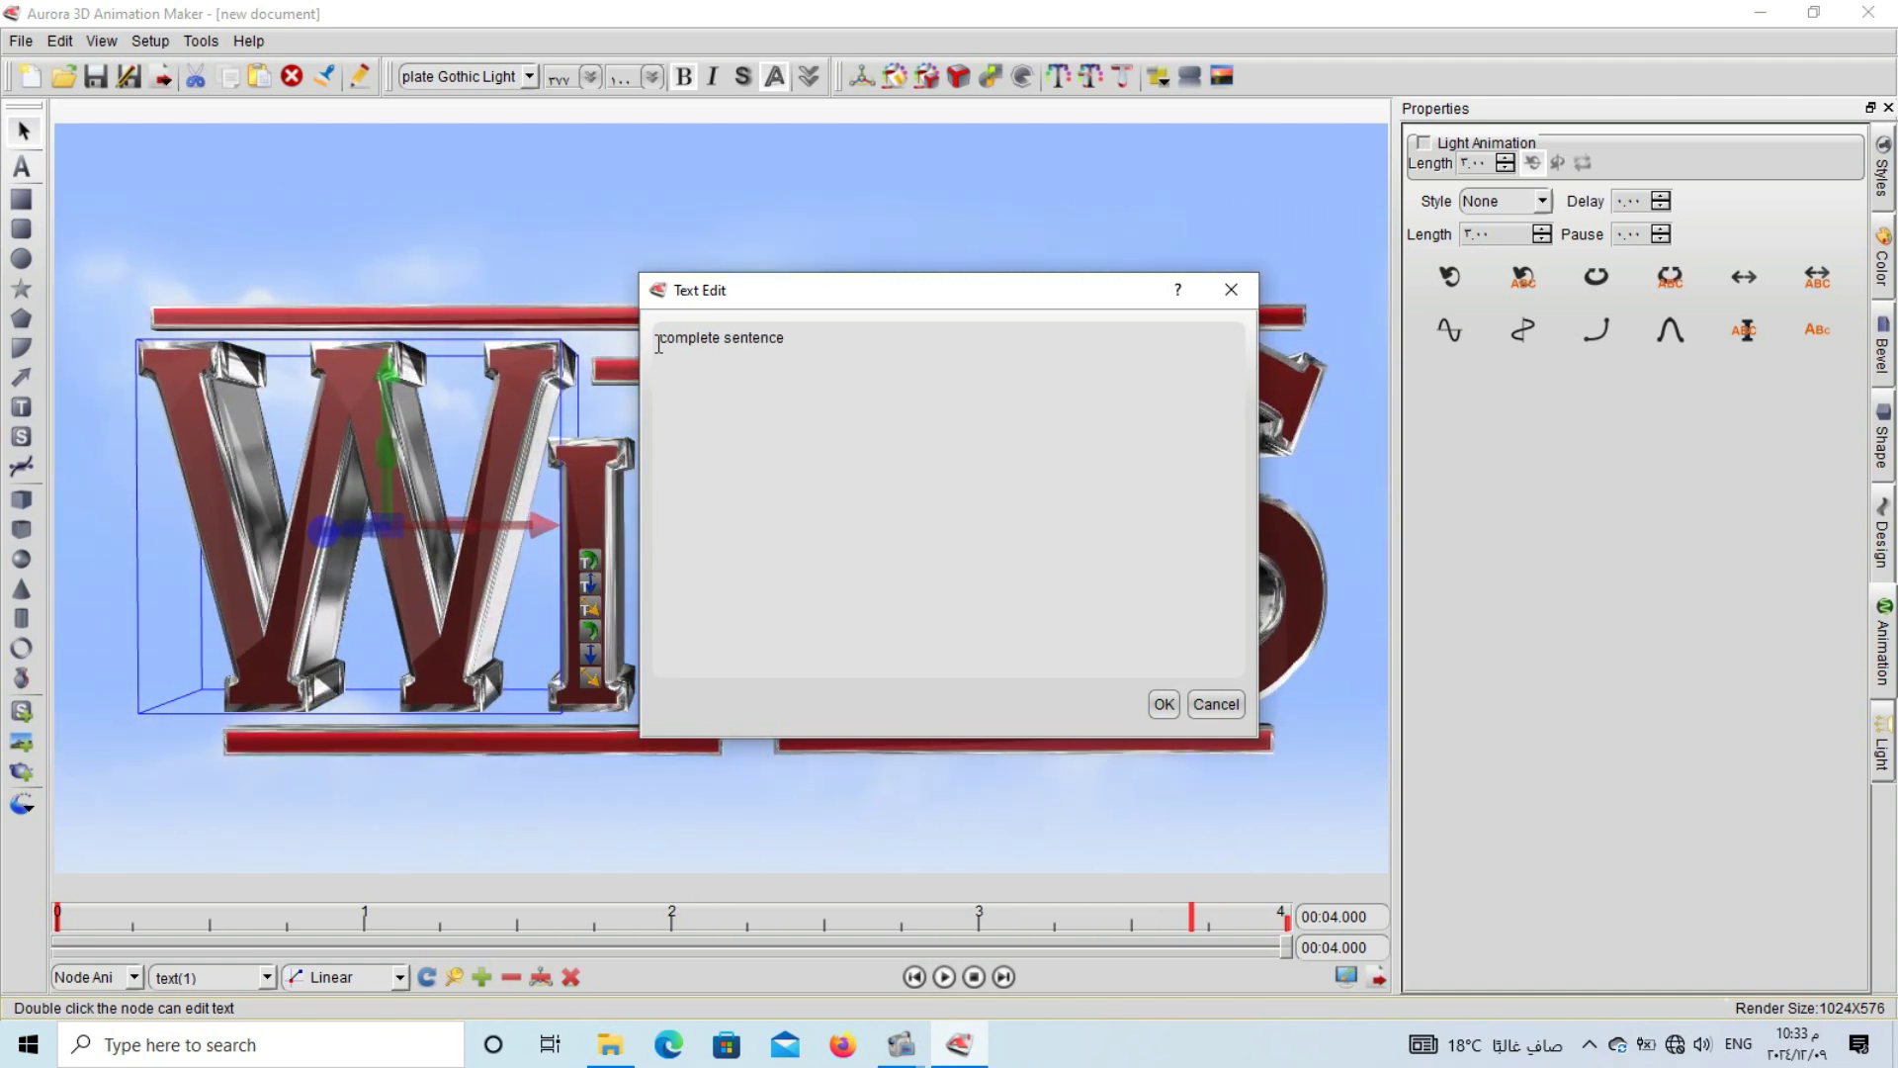
type(" ef")
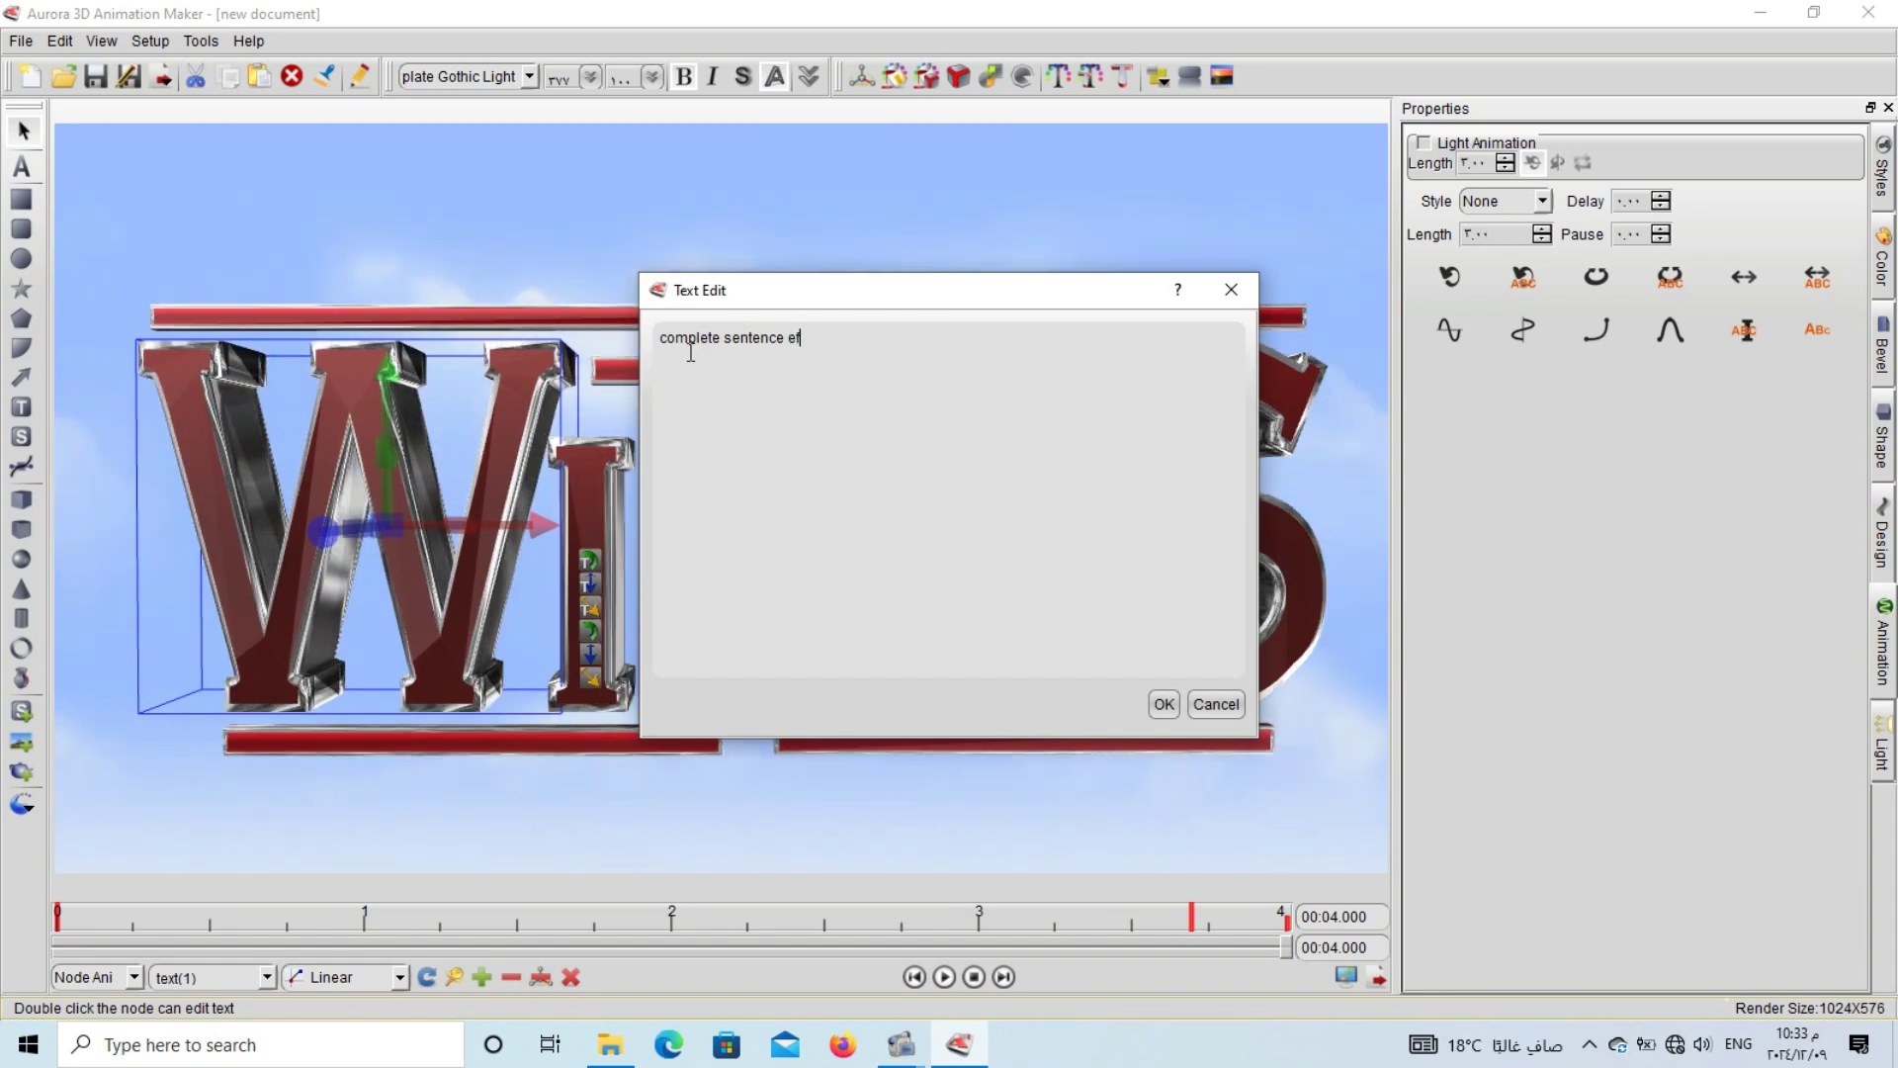
type("fects")
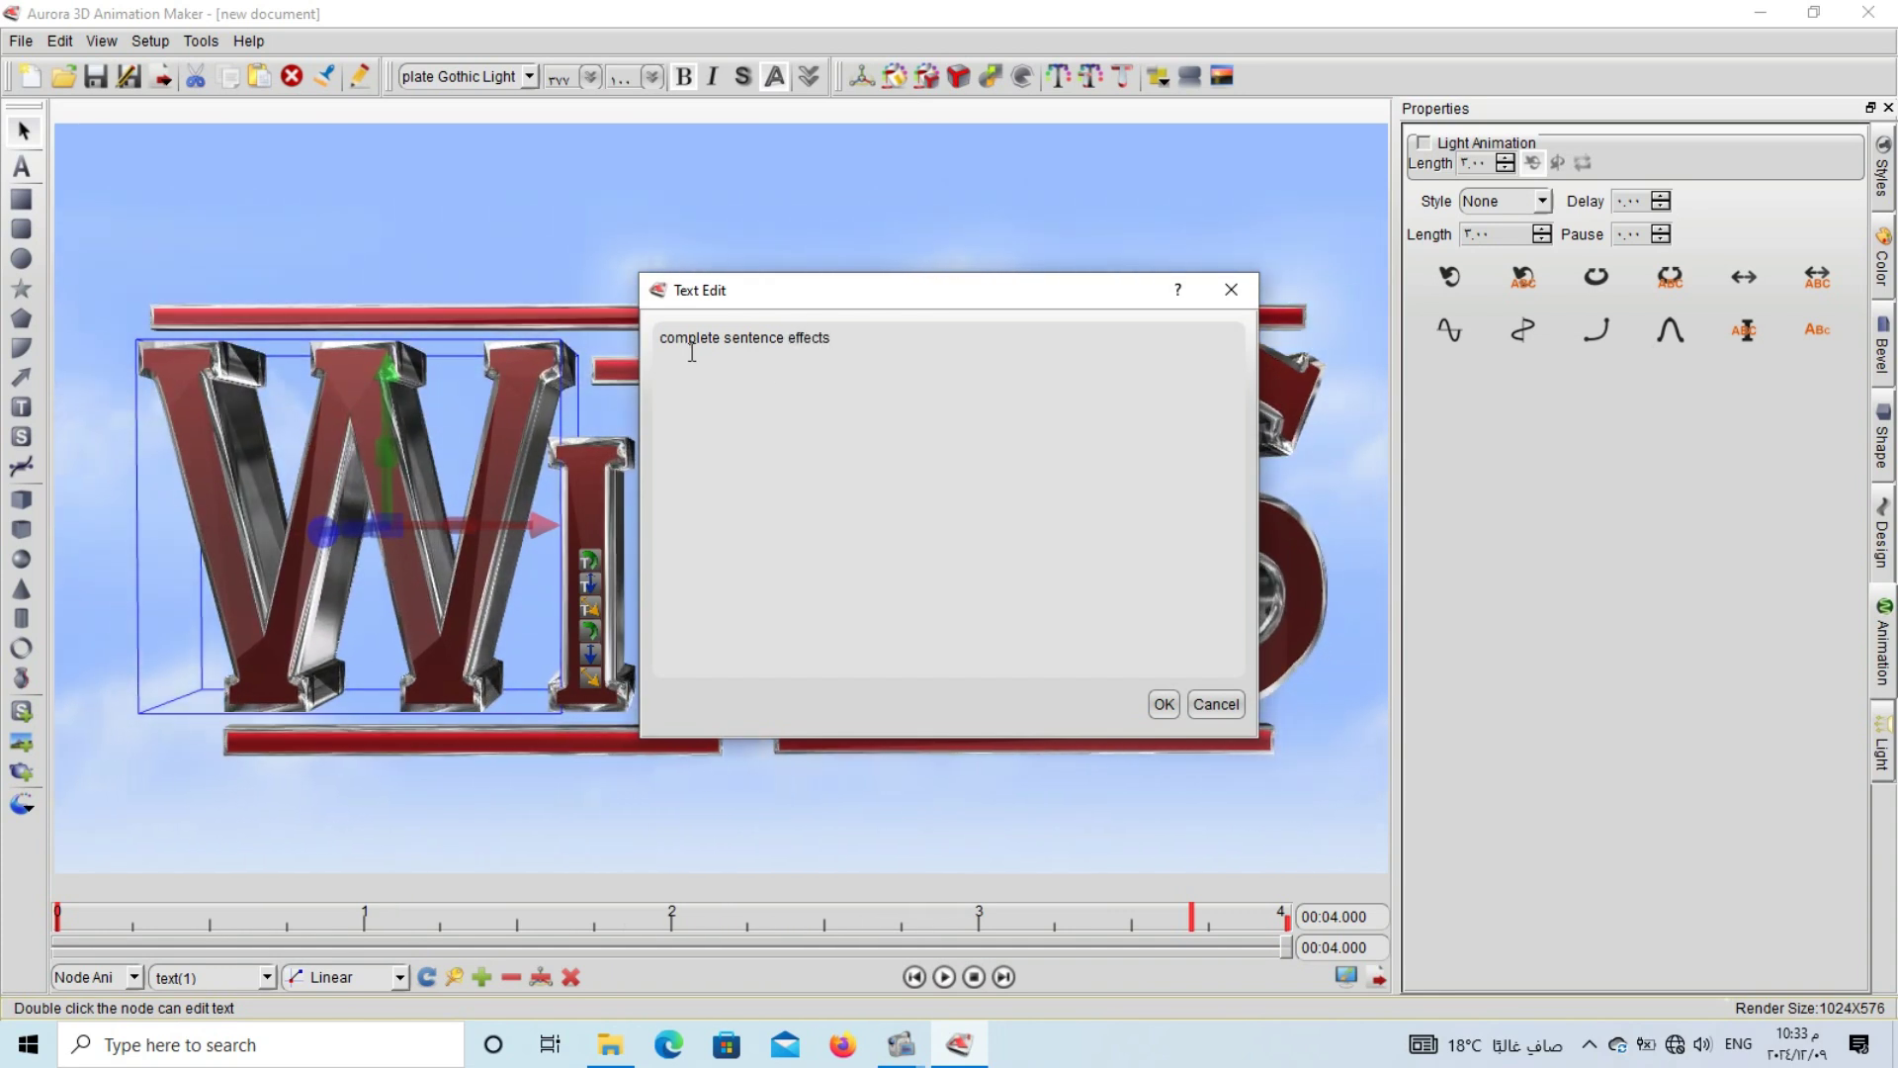
left_click(1164, 704)
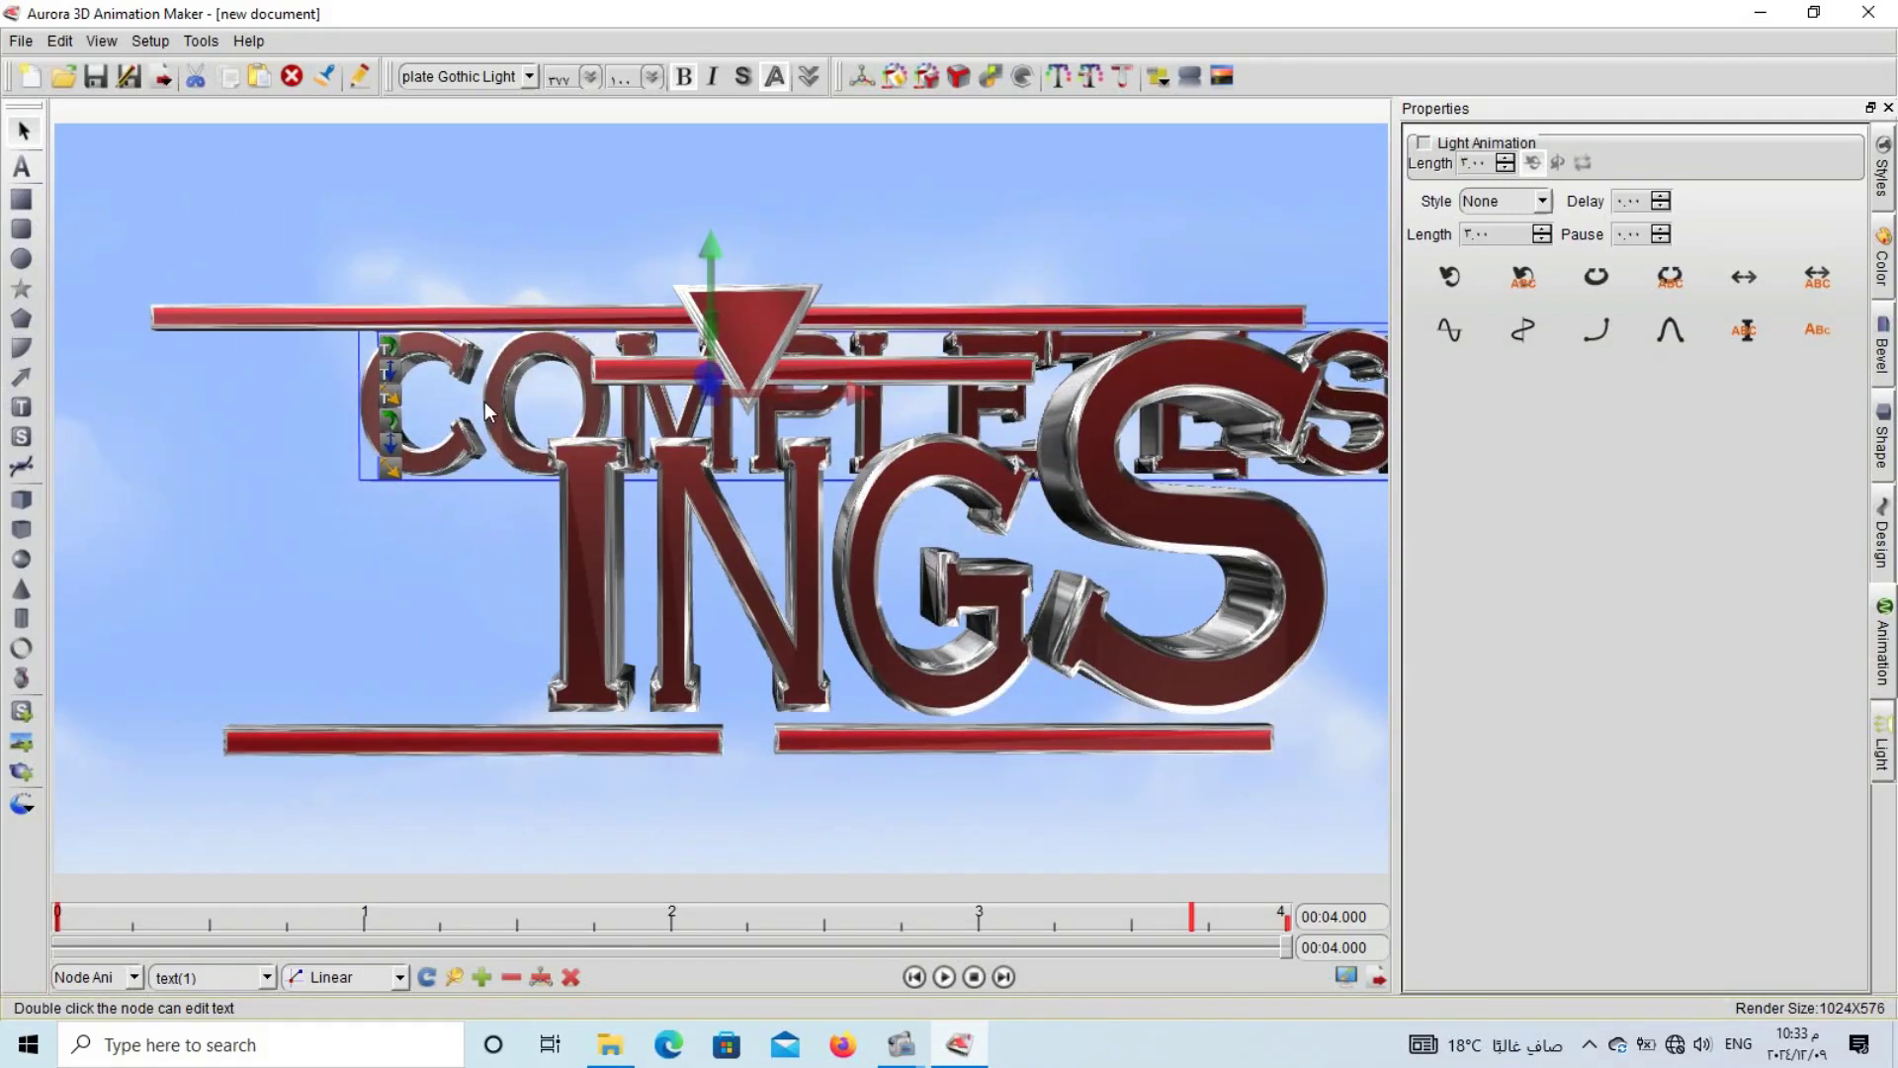
left_click_drag(485, 401, 290, 247)
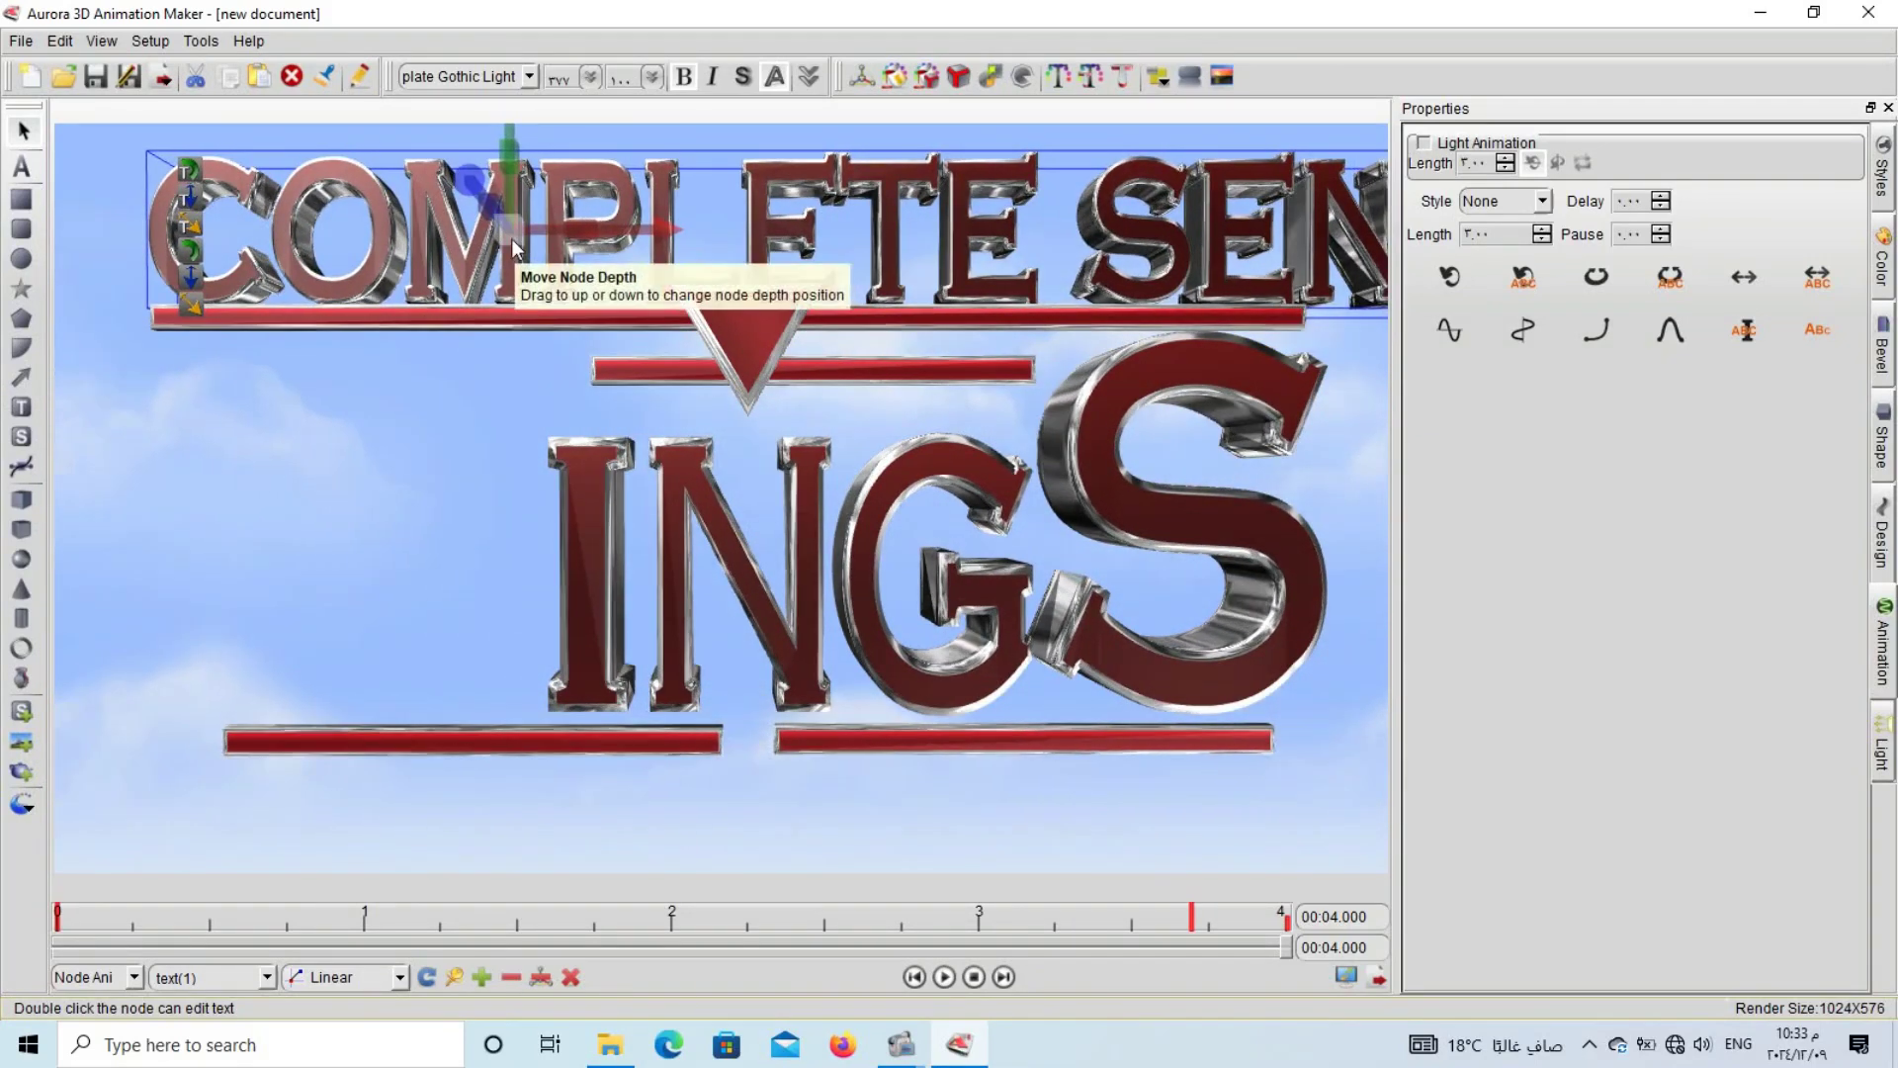
left_click_drag(512, 239, 267, 245)
- Replace the text of the letter I with "tutorial 9"
double_click(605, 621)
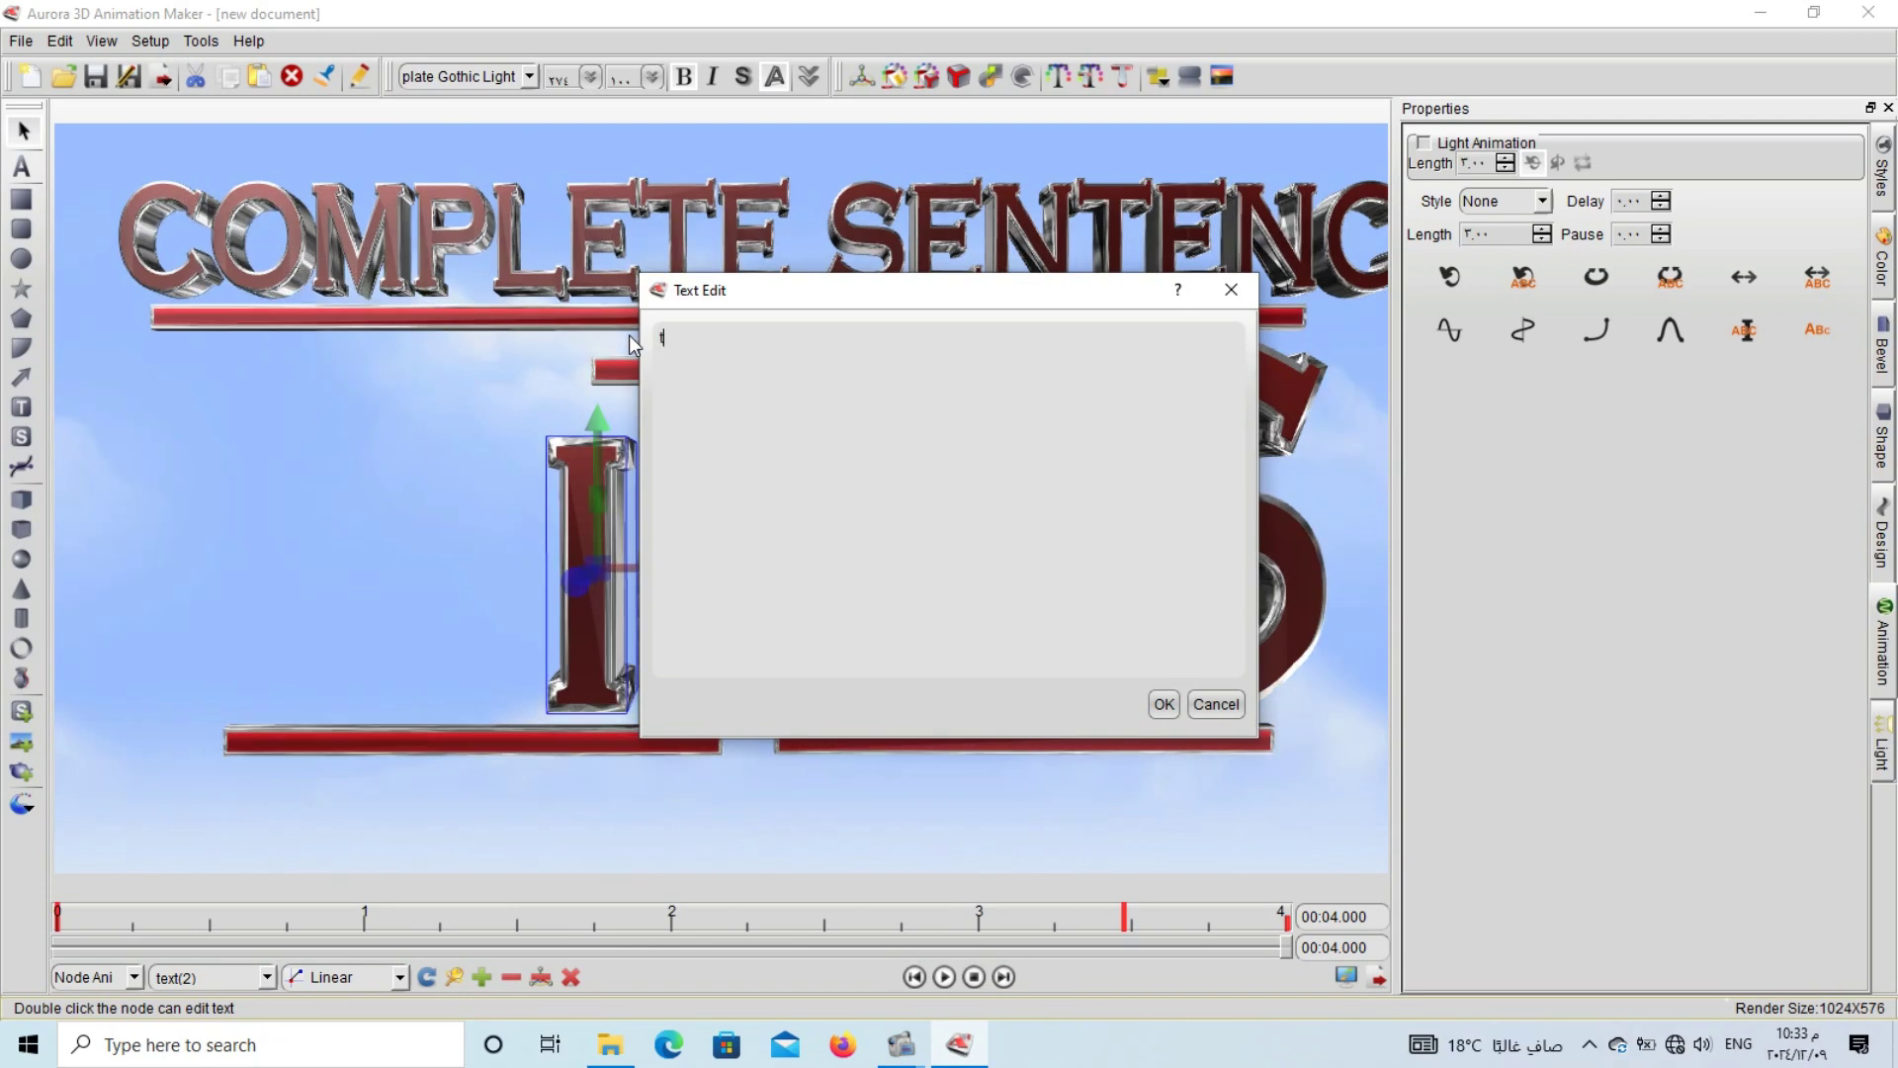
type("tutor")
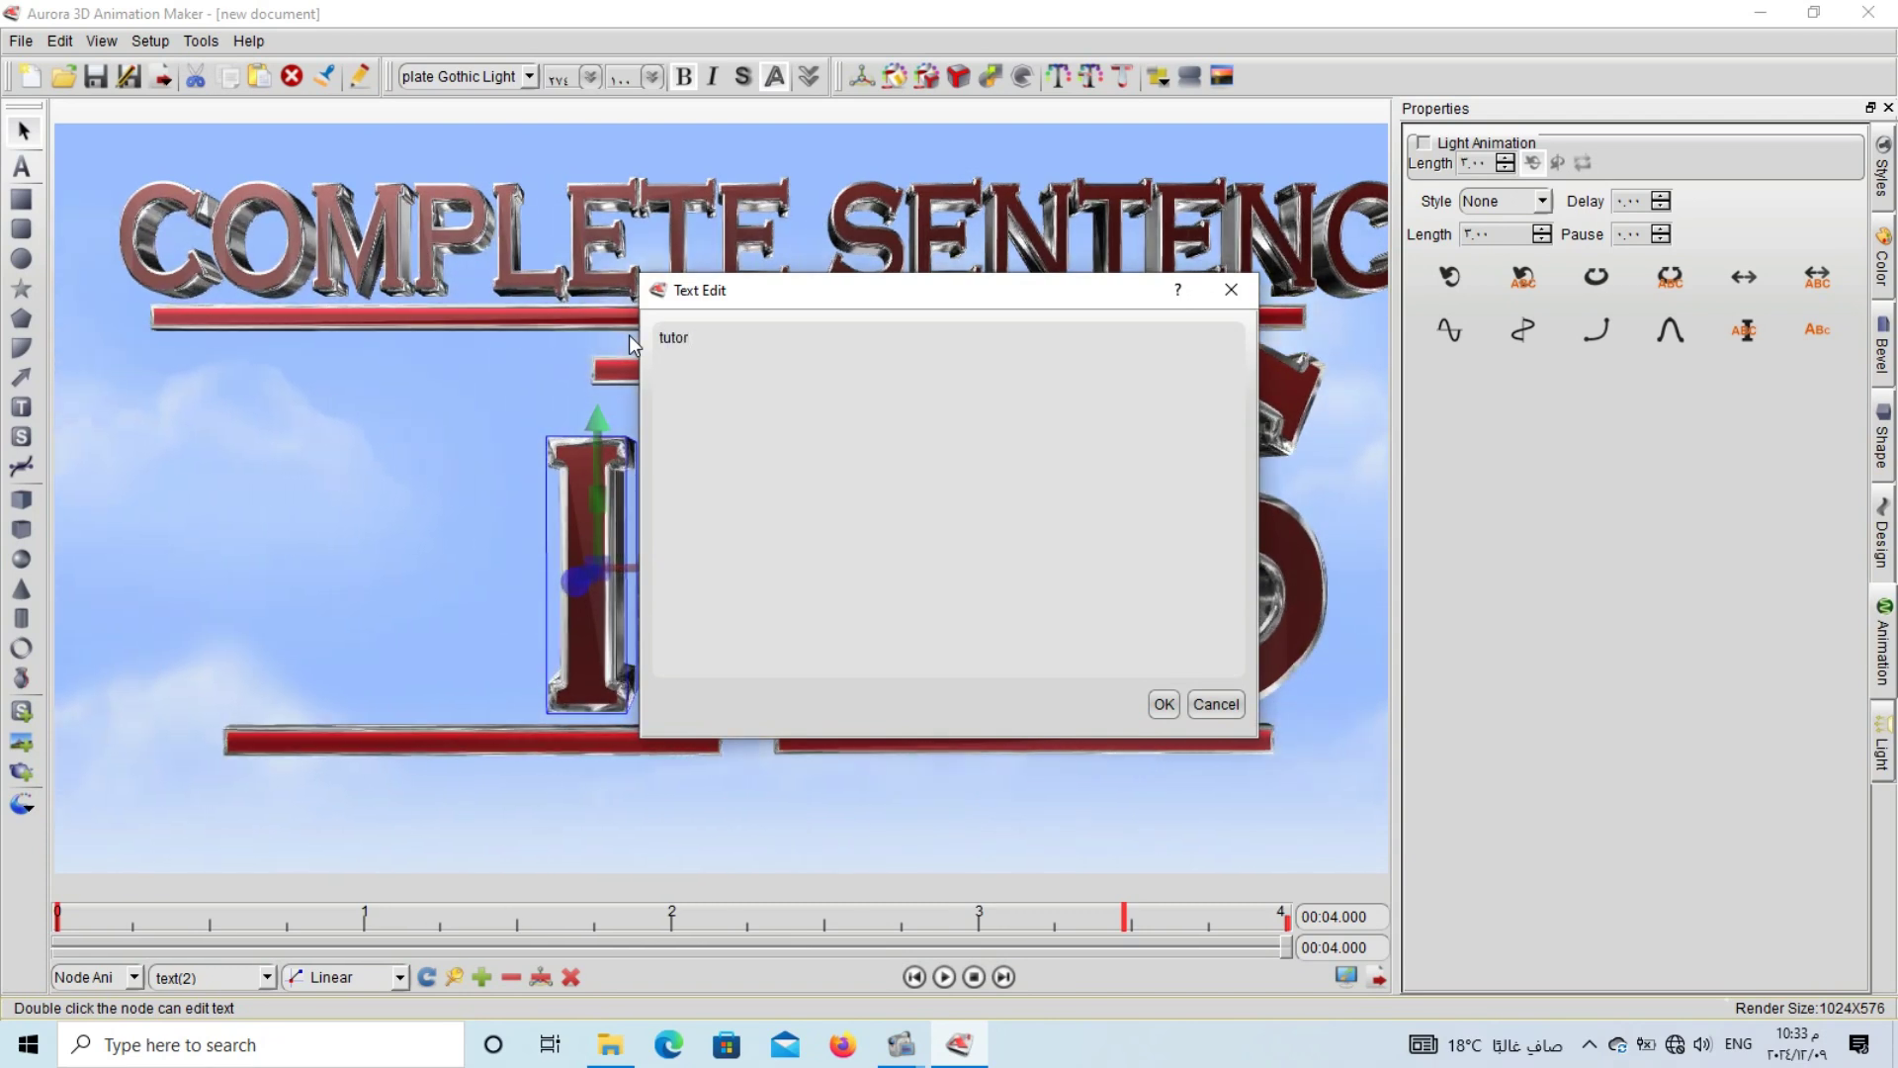
type("ial ")
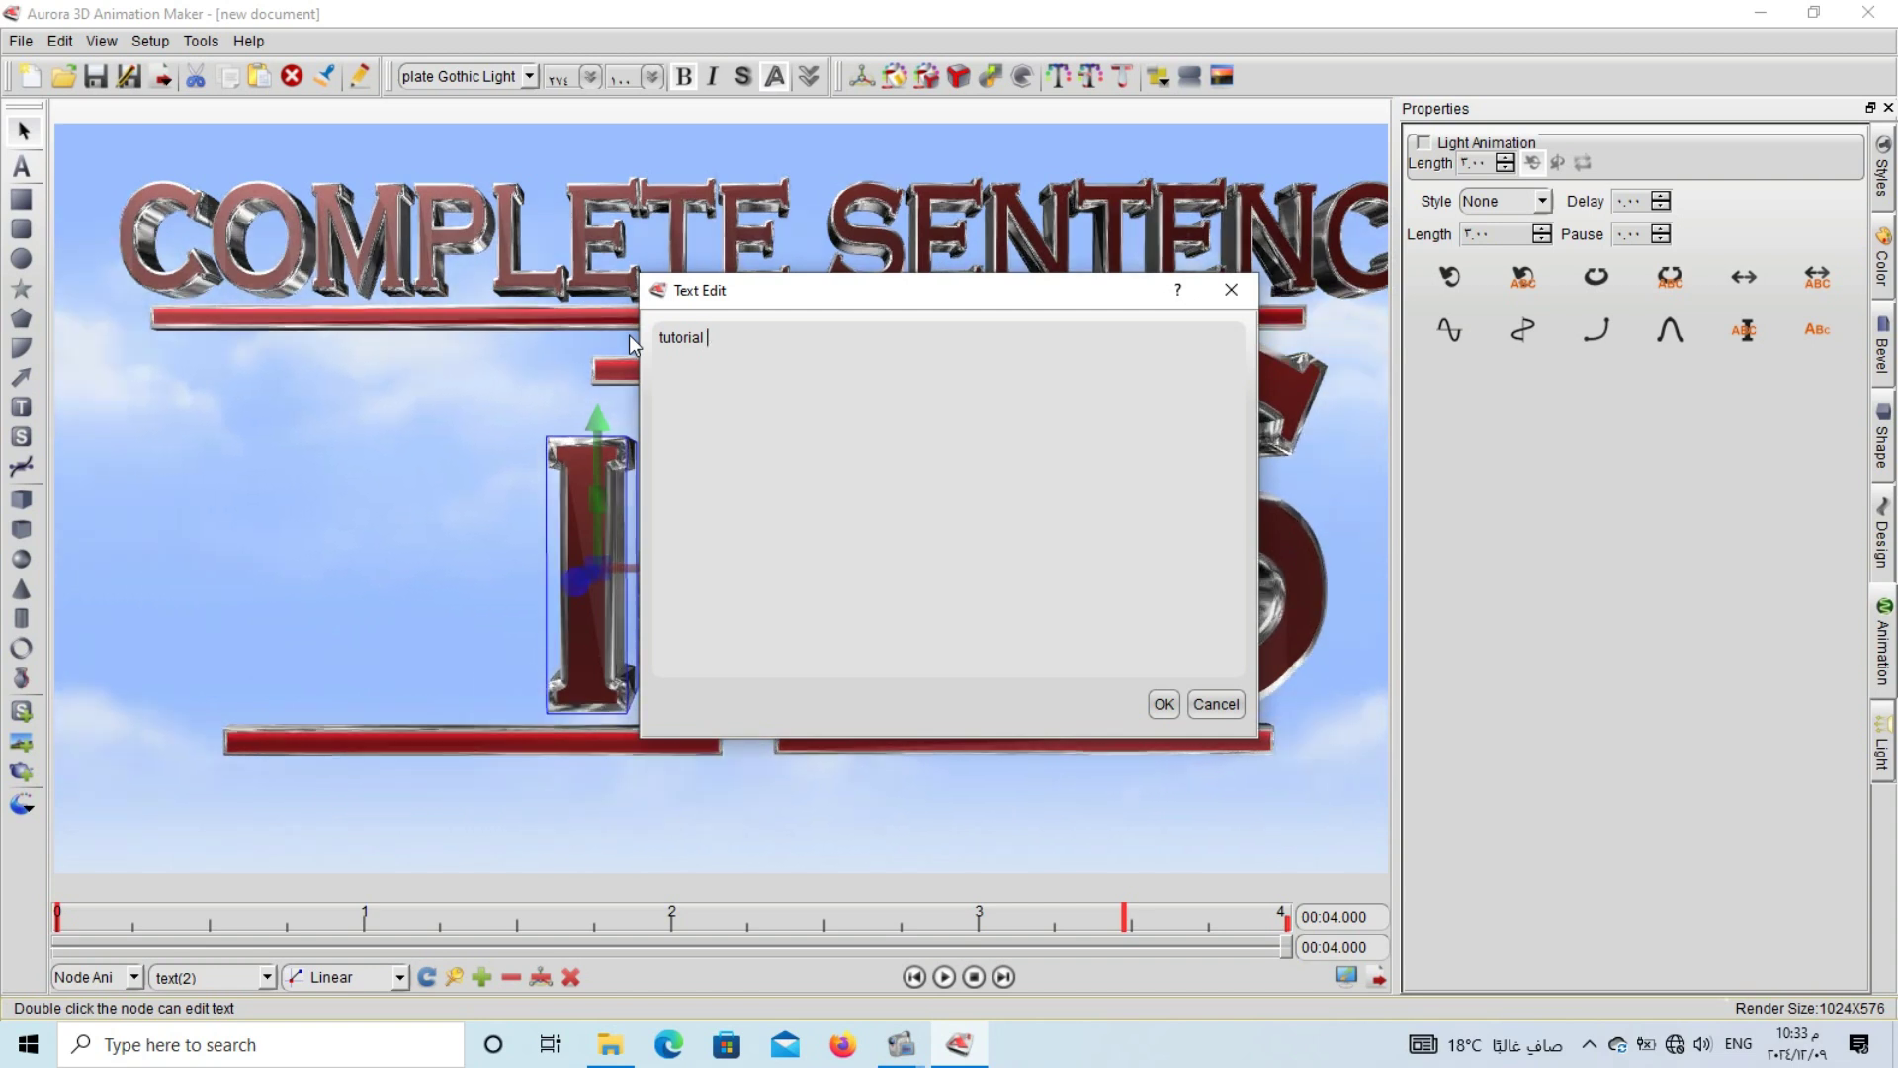
type("9")
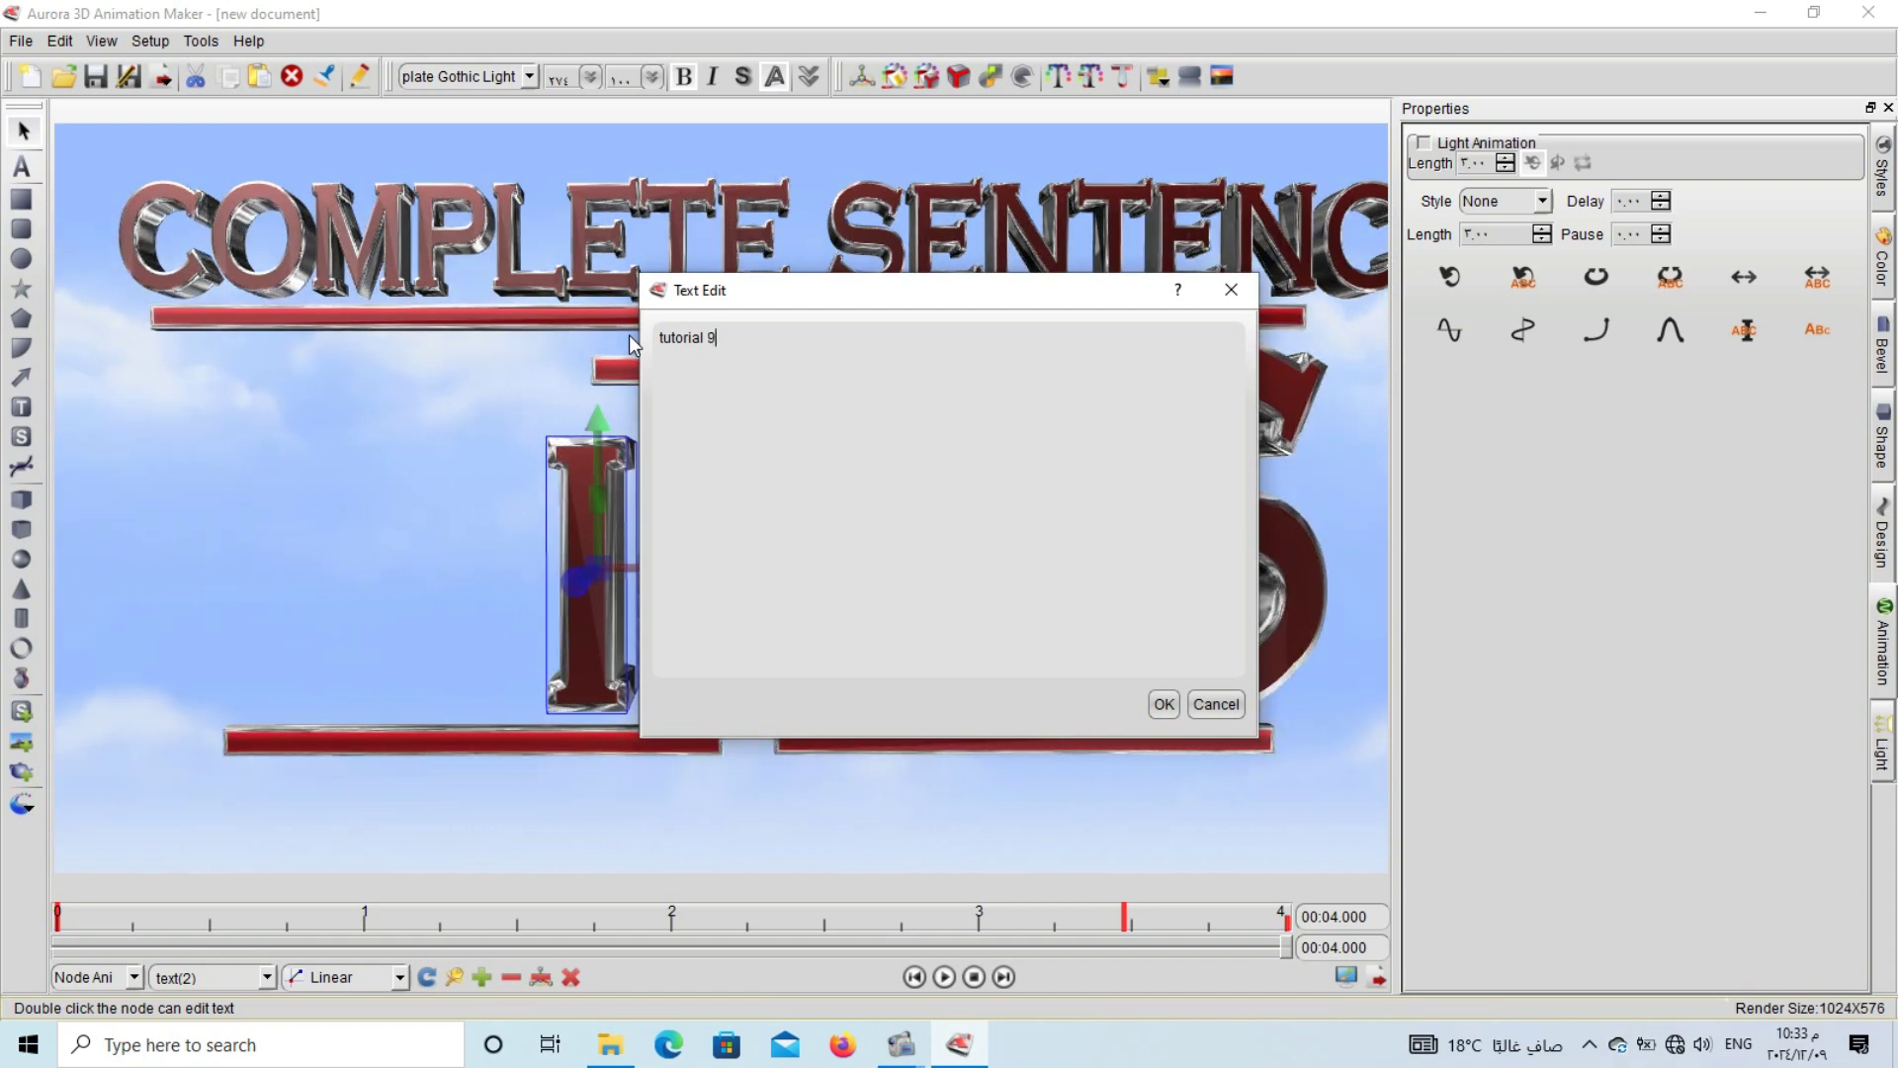
left_click(1165, 705)
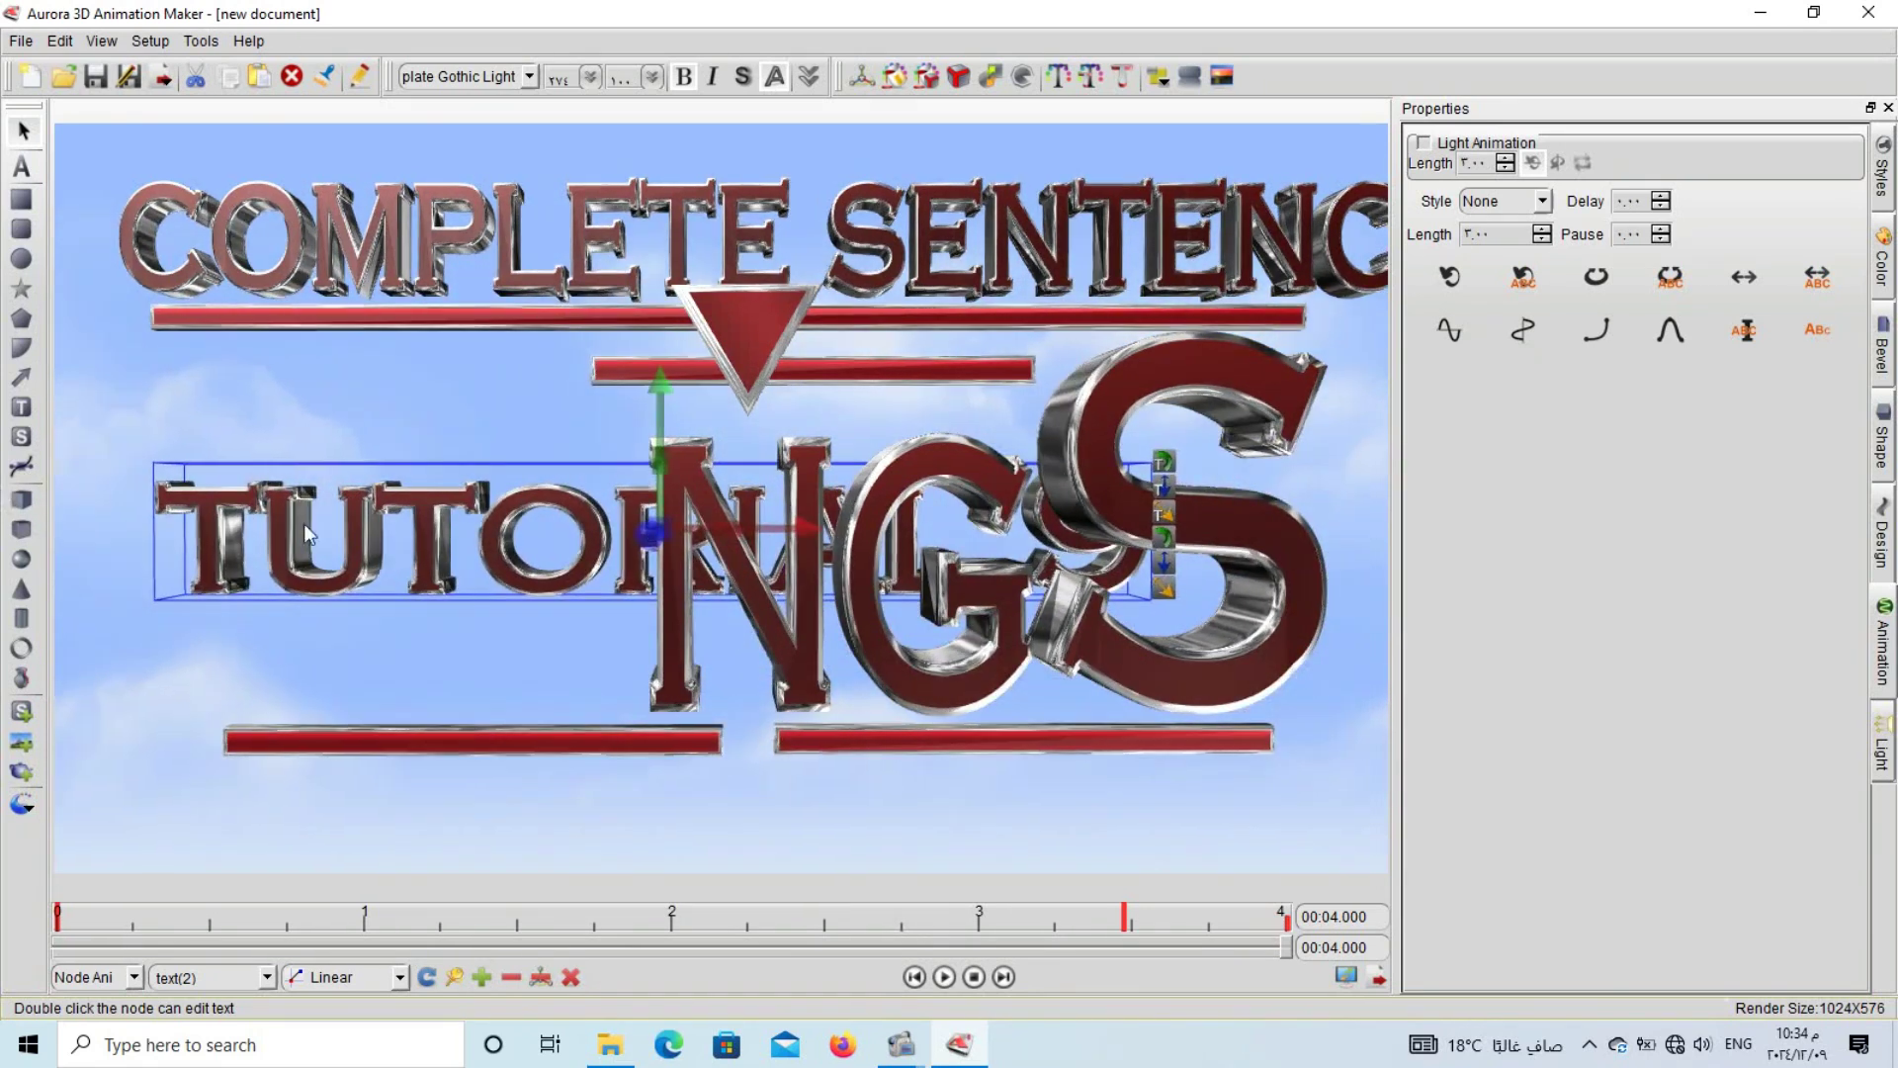
- Replace the letter N's text with "lesson 9", push it back in depth and place it beneath "tutorial 9"
left_click(669, 657)
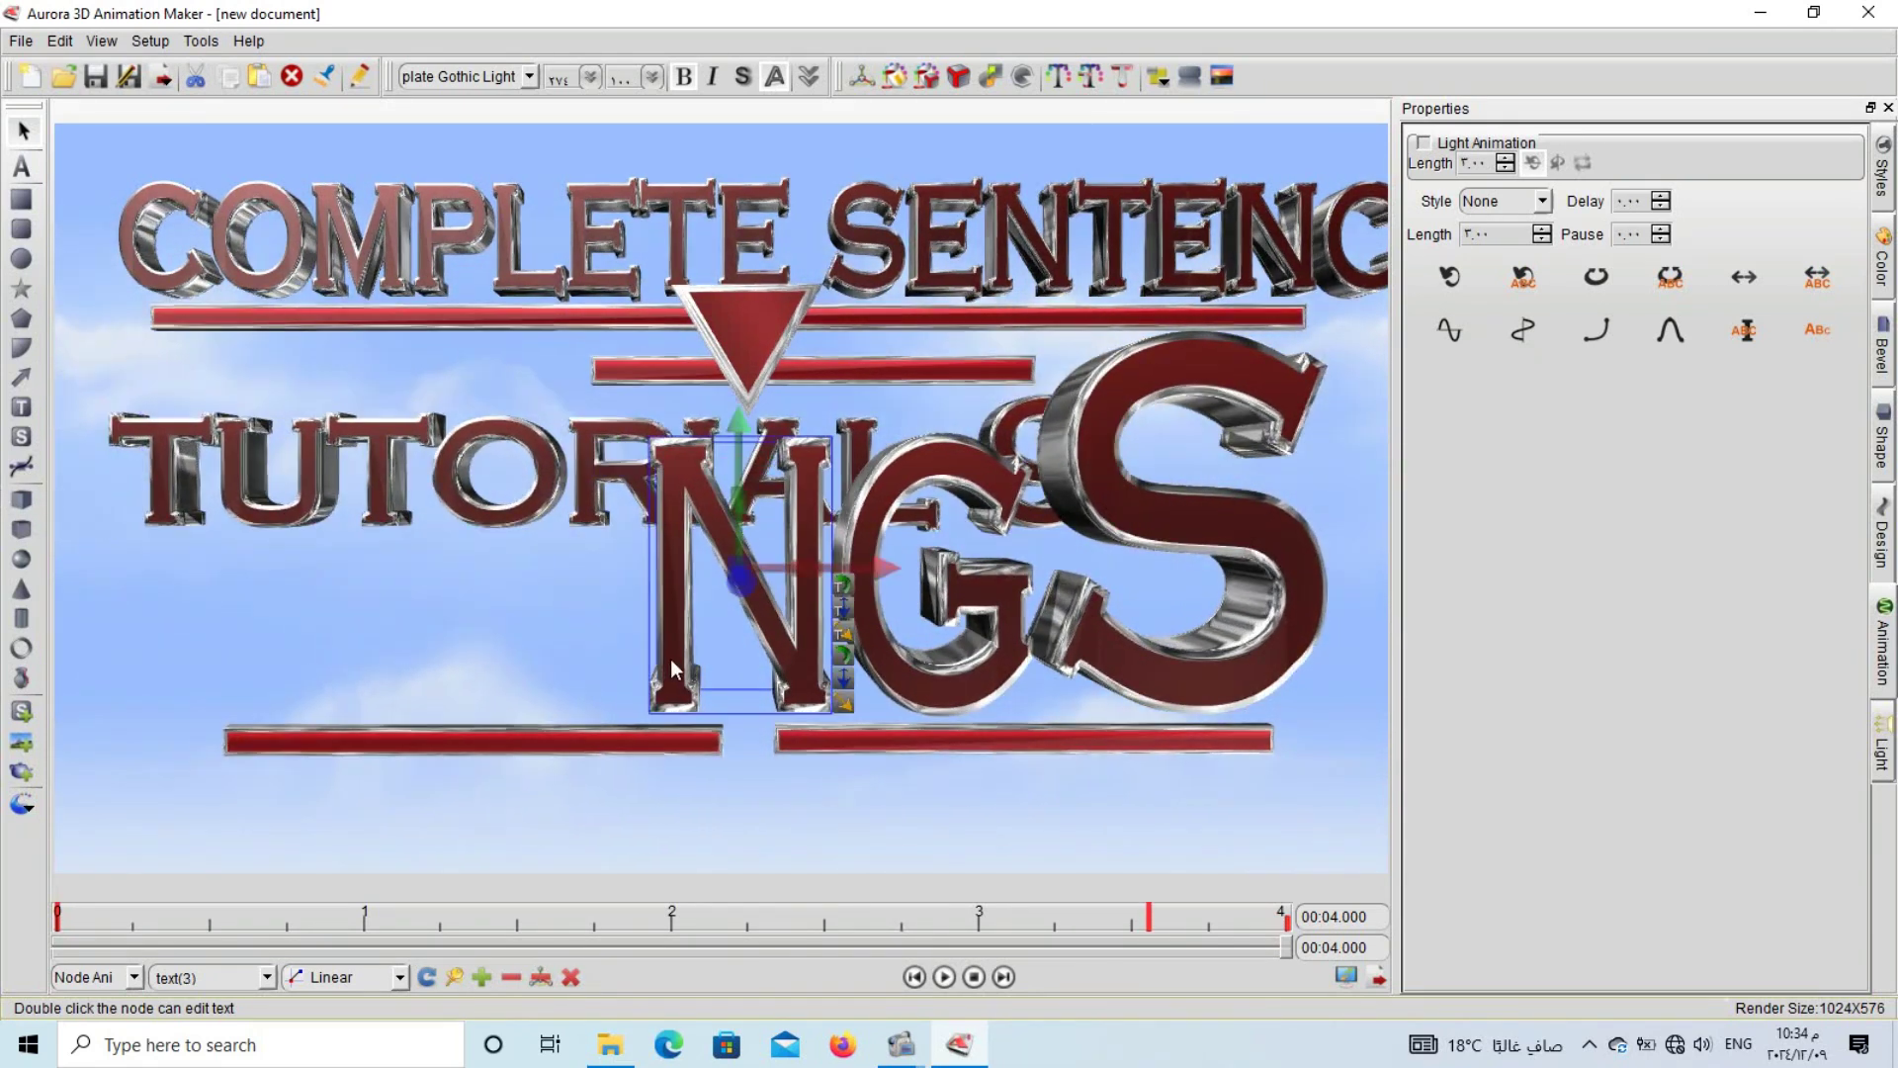
double_click(476, 694)
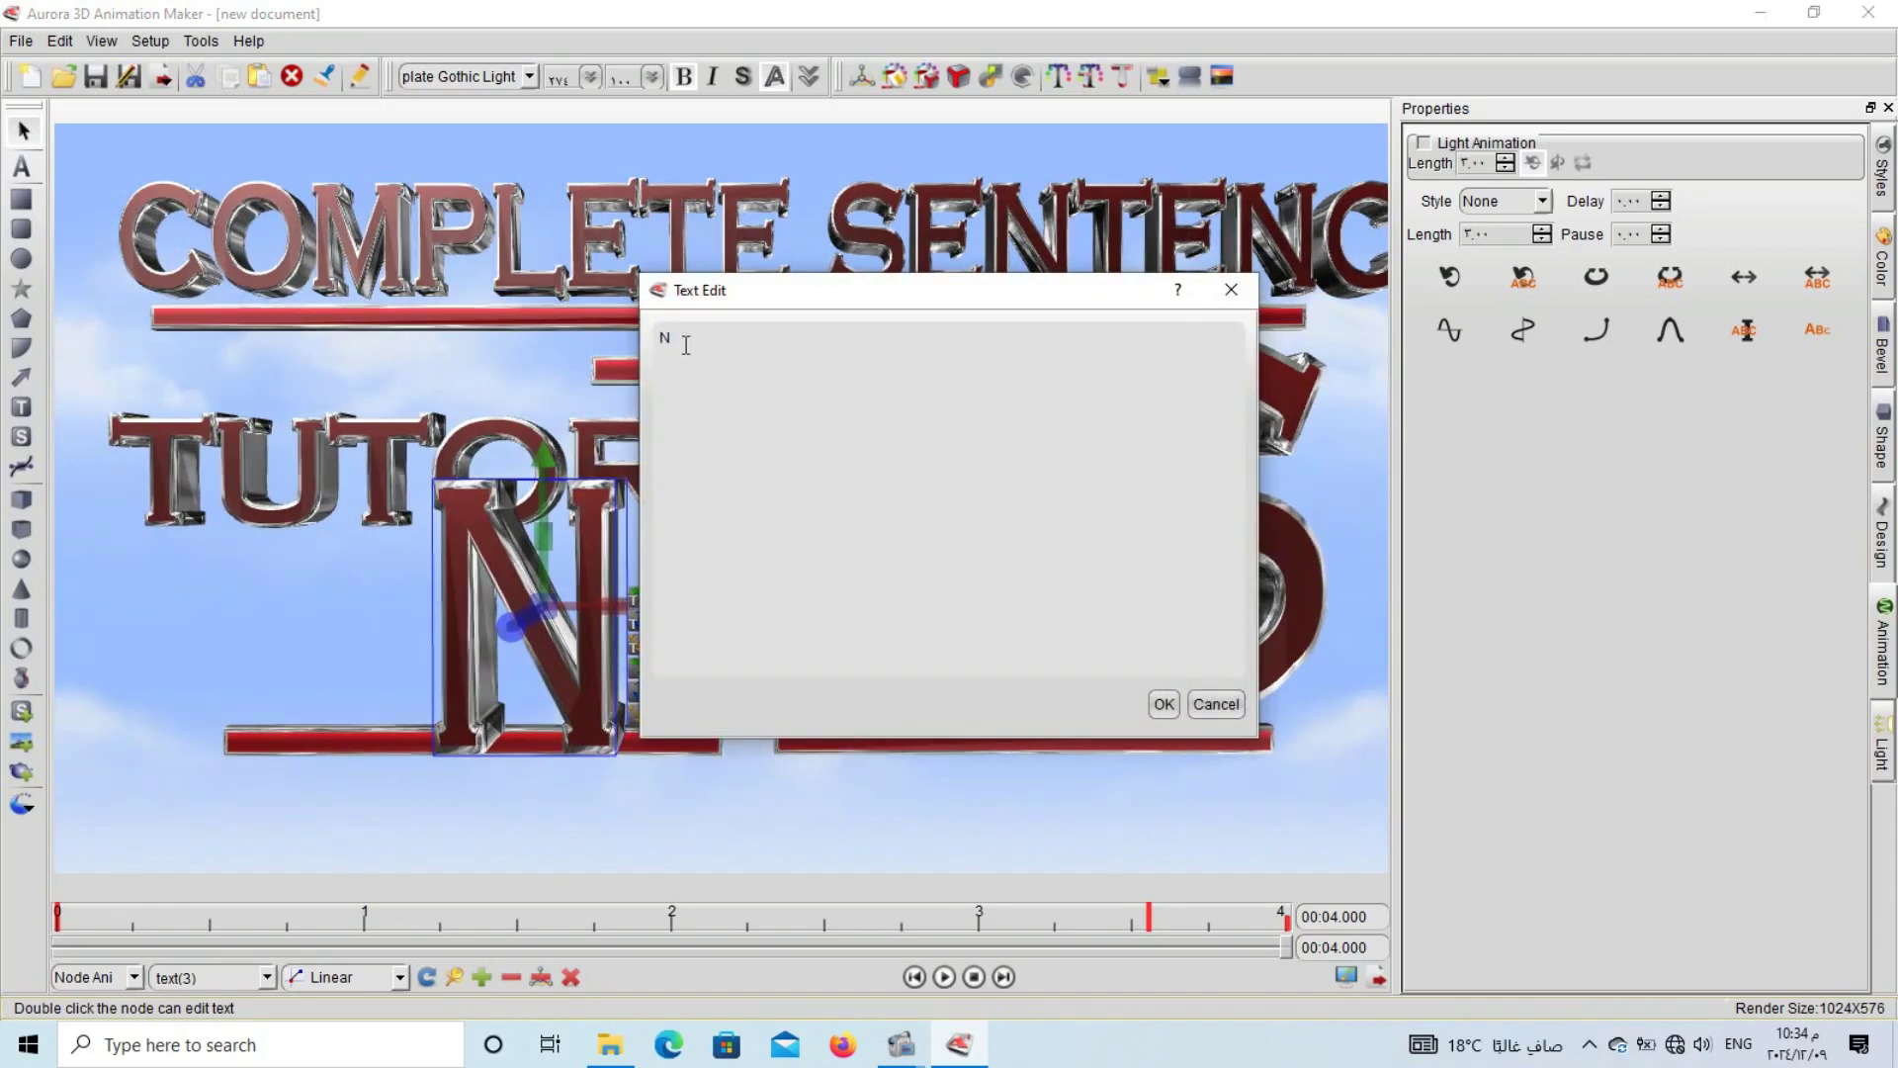
key("BackSpace")
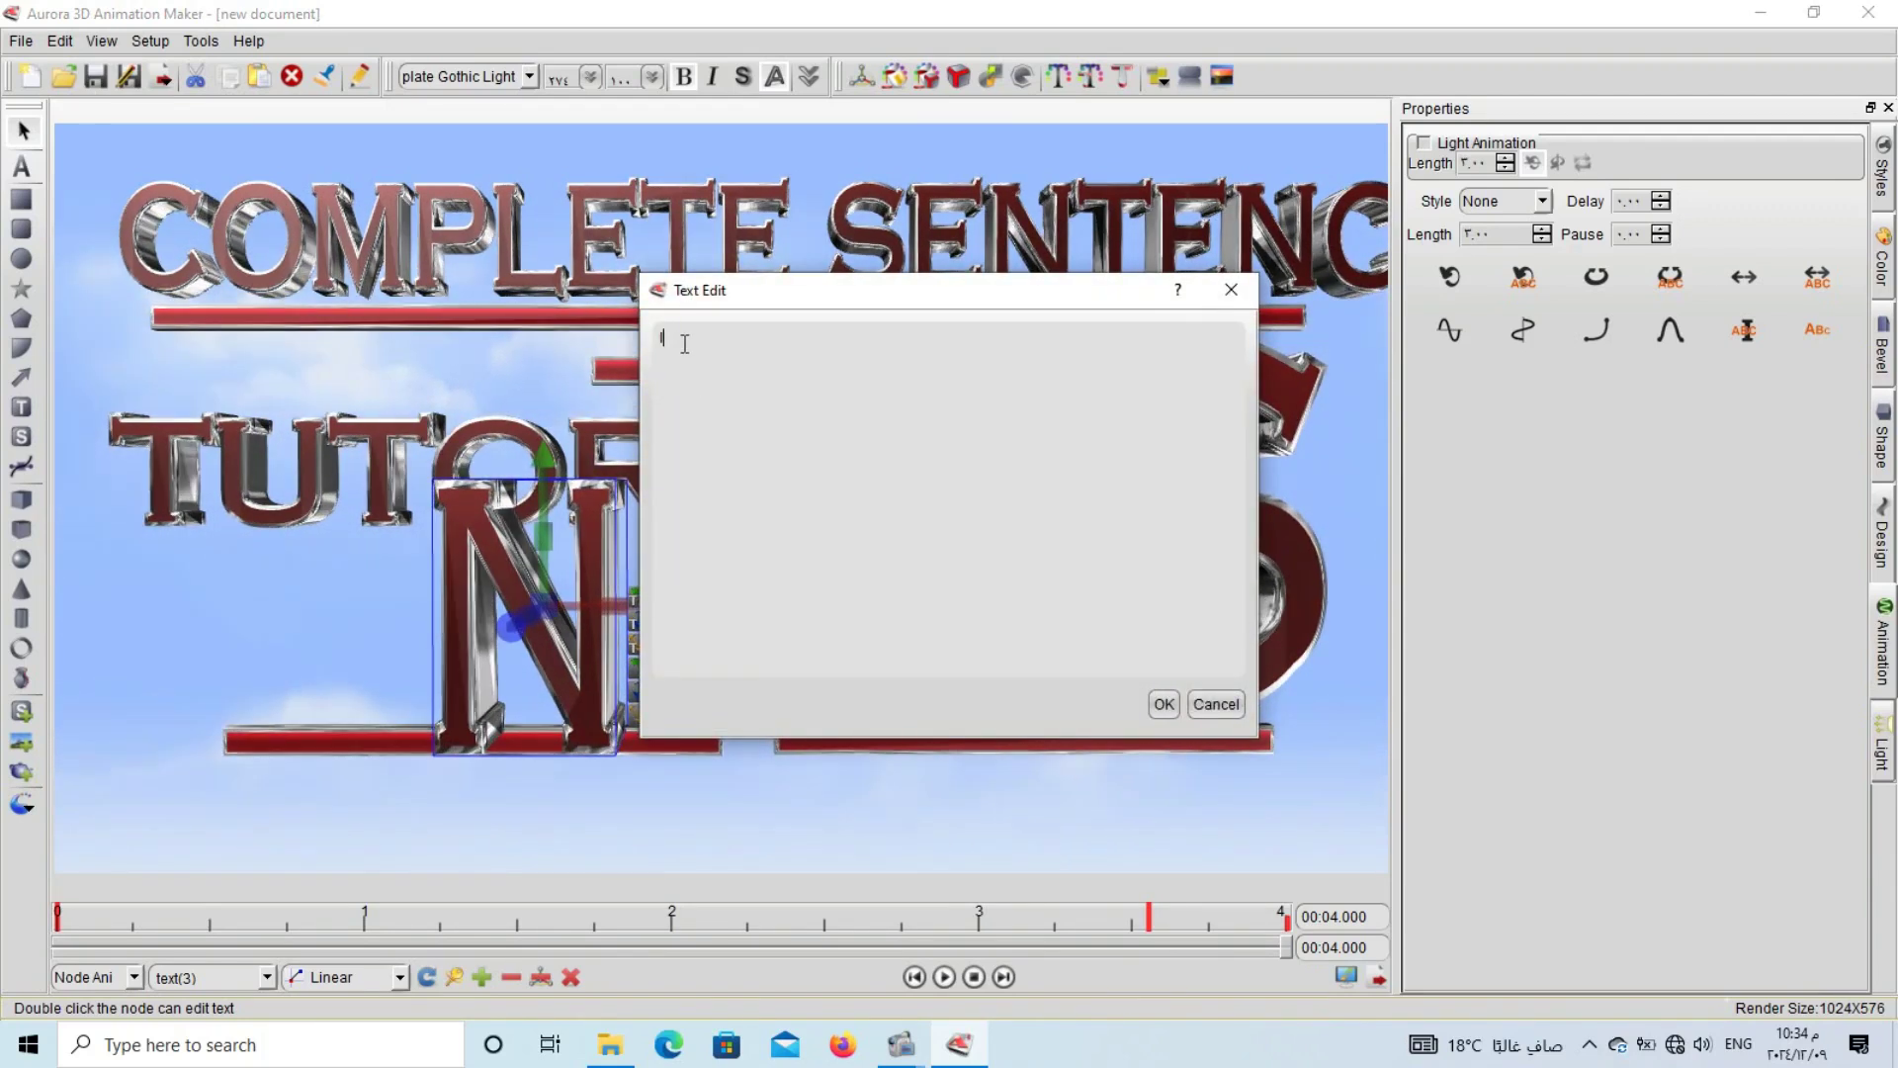
type("lesso")
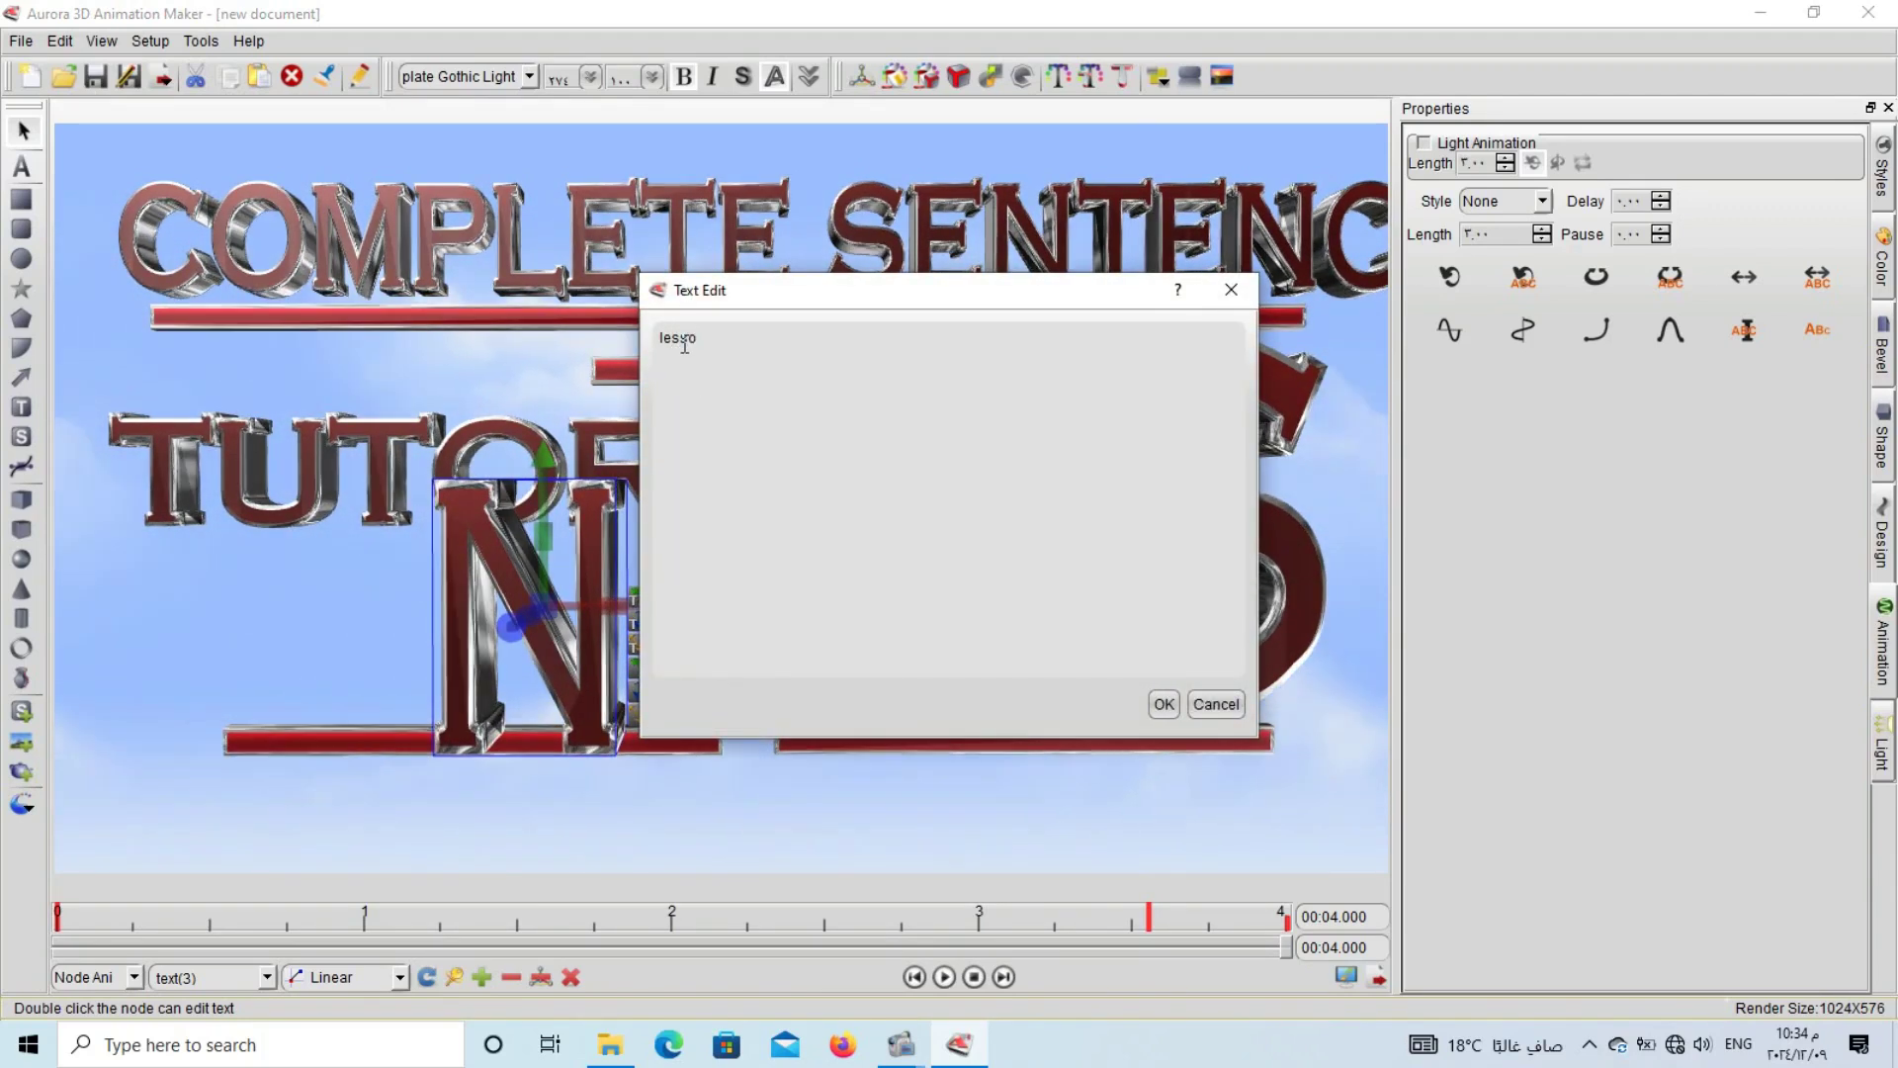
type("n 9")
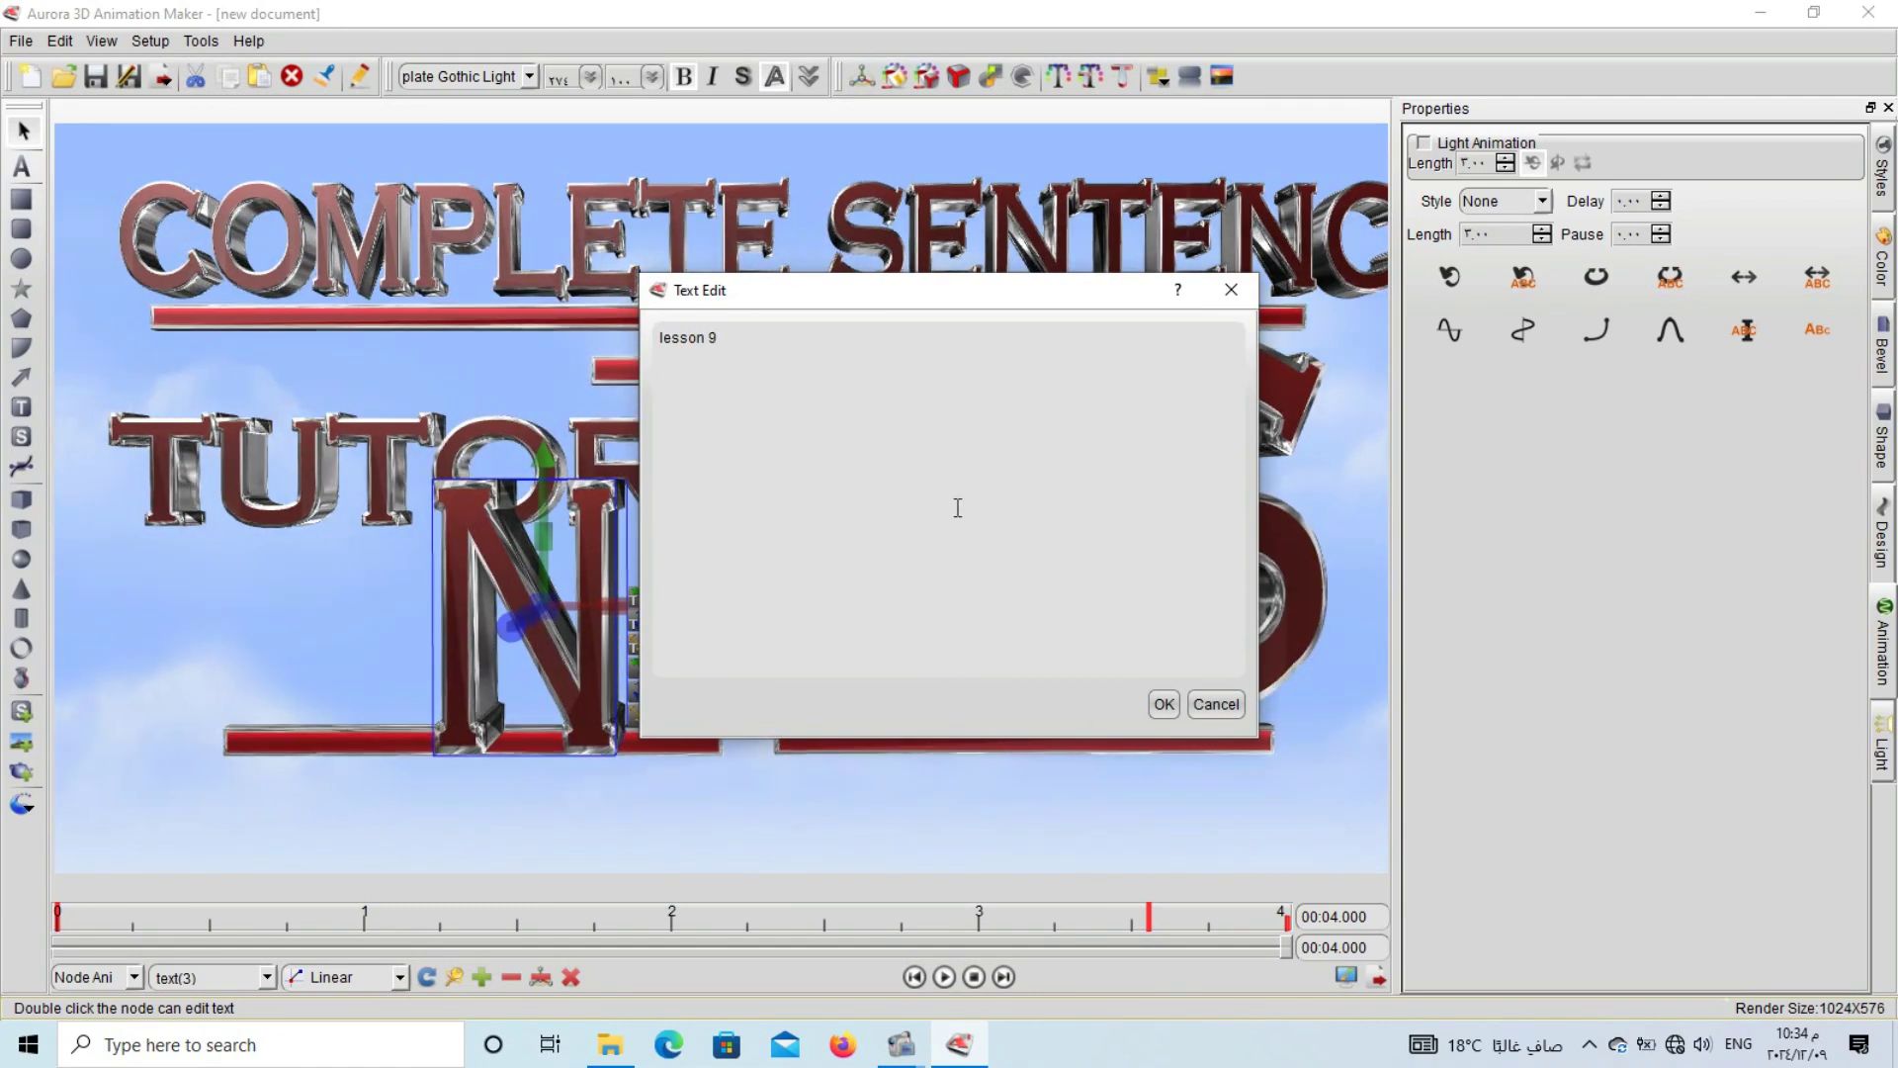
left_click(1163, 704)
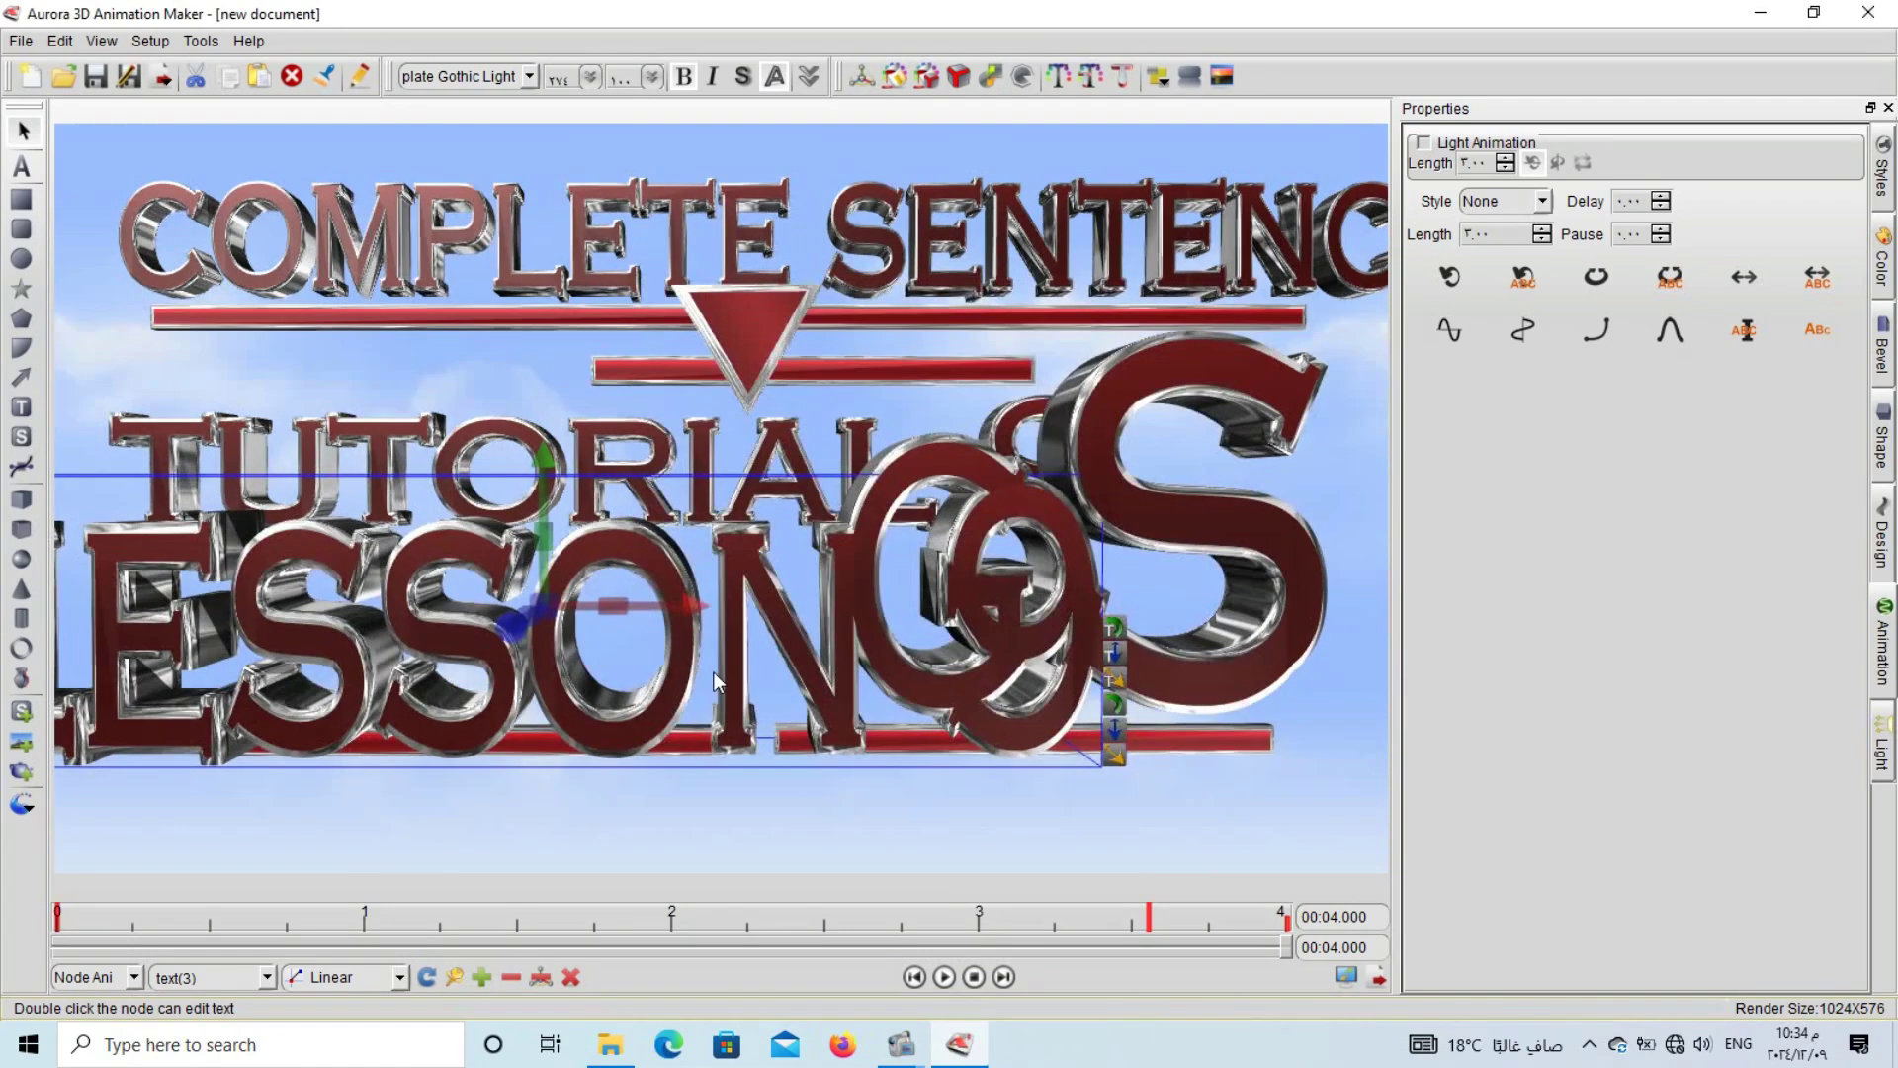
left_click_drag(514, 625, 180, 615)
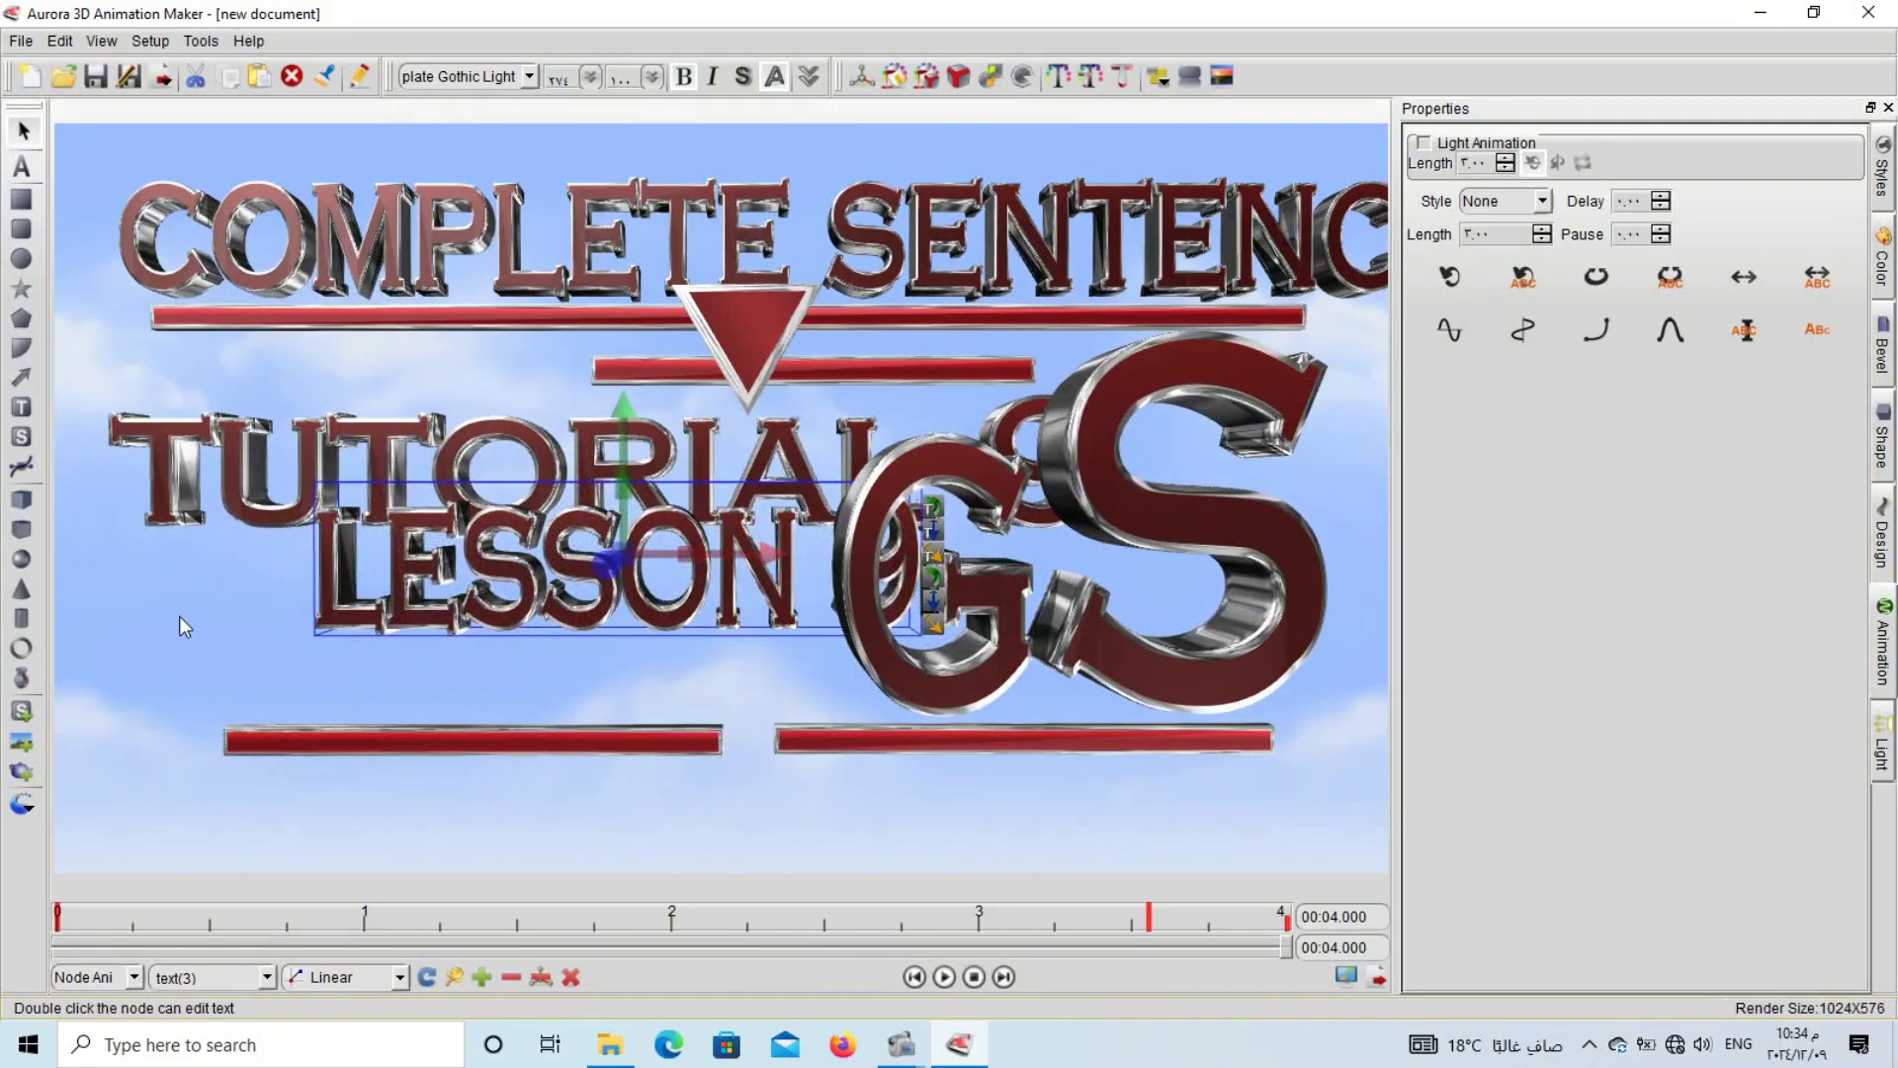
left_click_drag(441, 615, 312, 666)
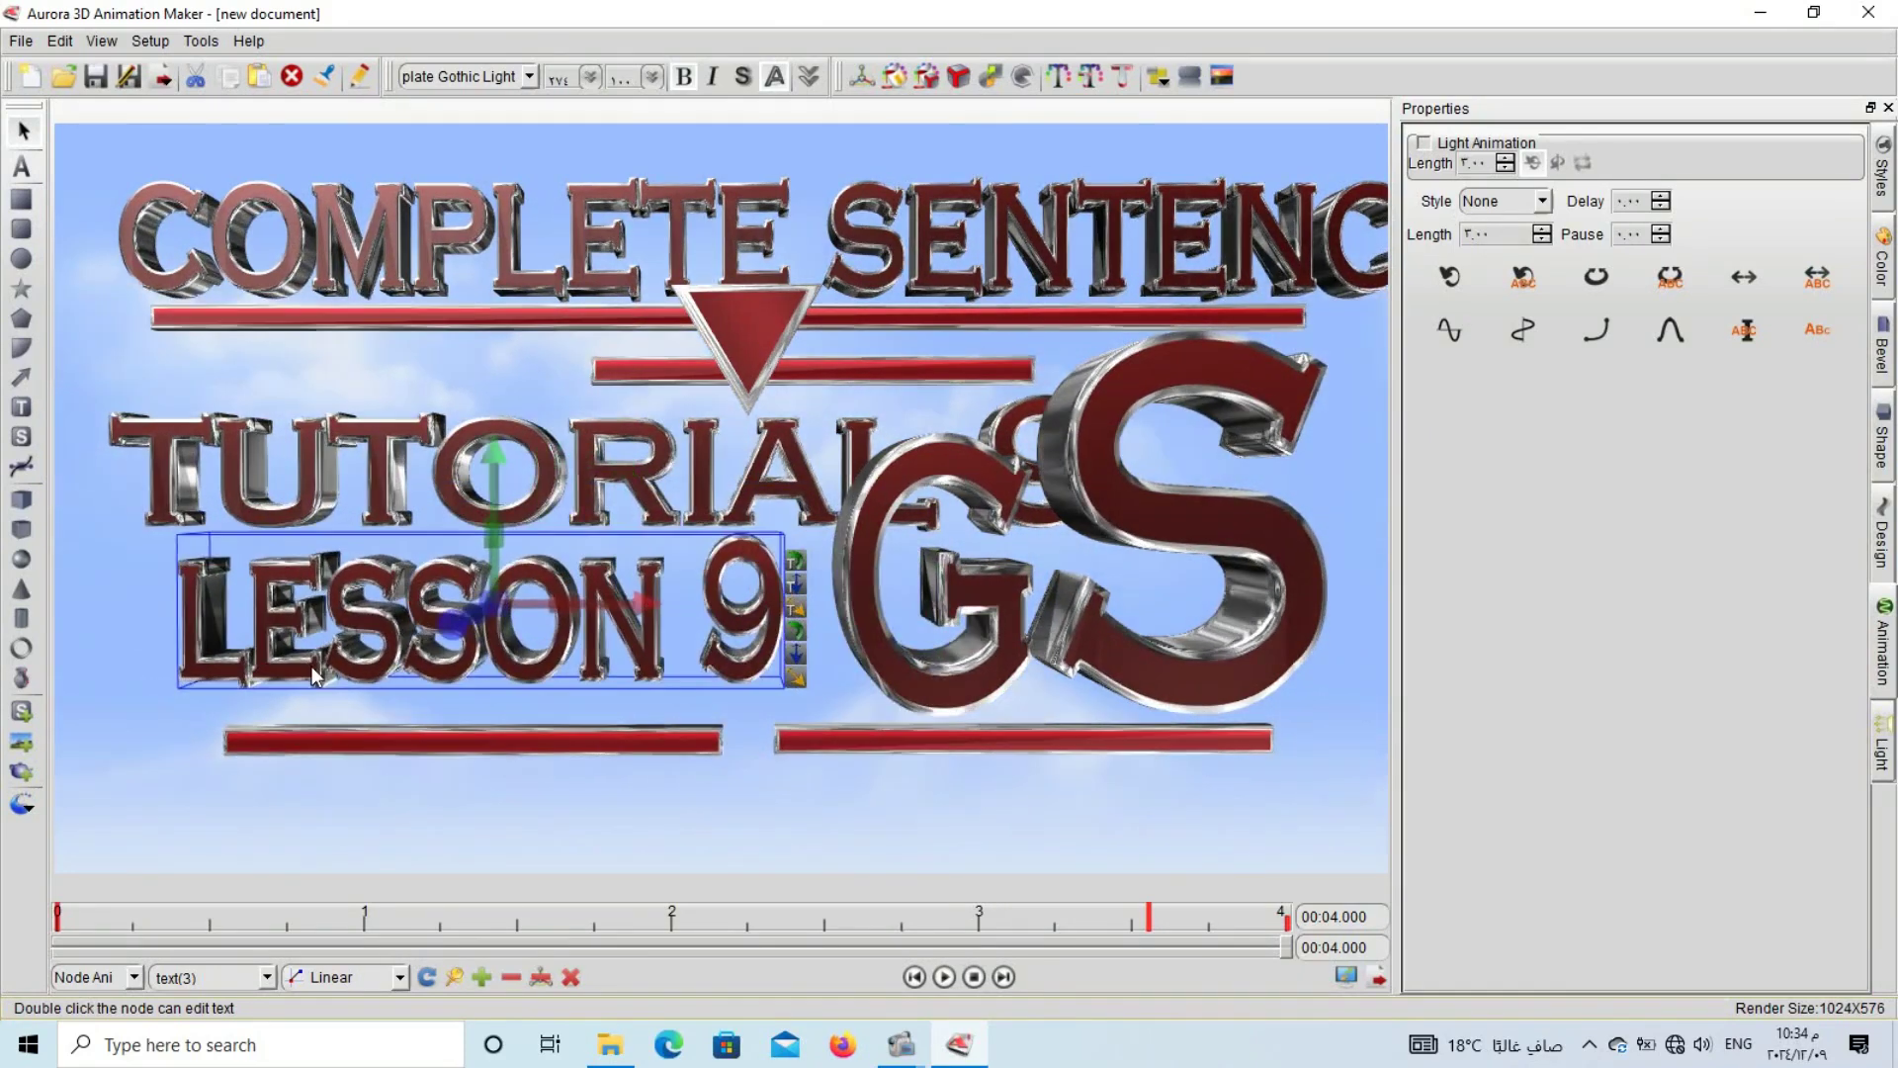
- Set the font of "complete sentence effects" to Footlight MT Light and push the line back until it fits above the upper bar
left_click(457, 228)
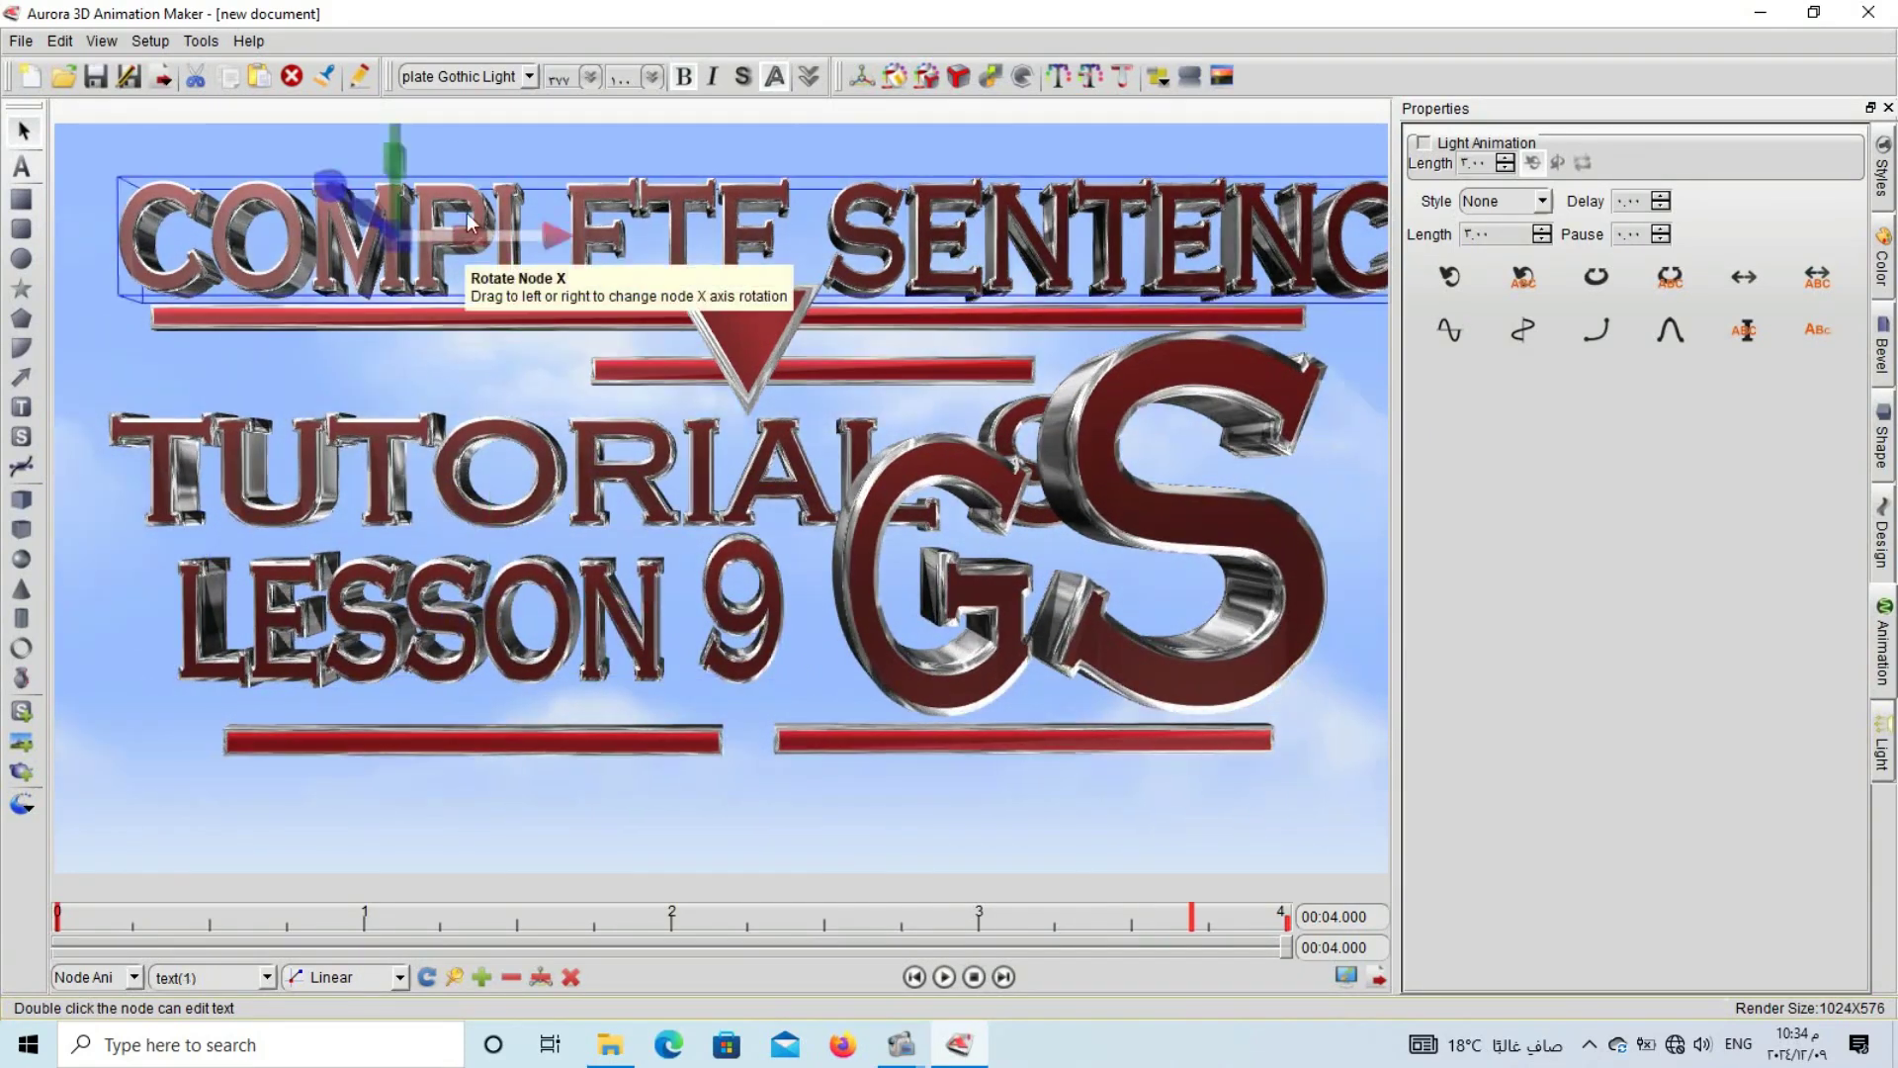
scroll(485, 77, "down", 2)
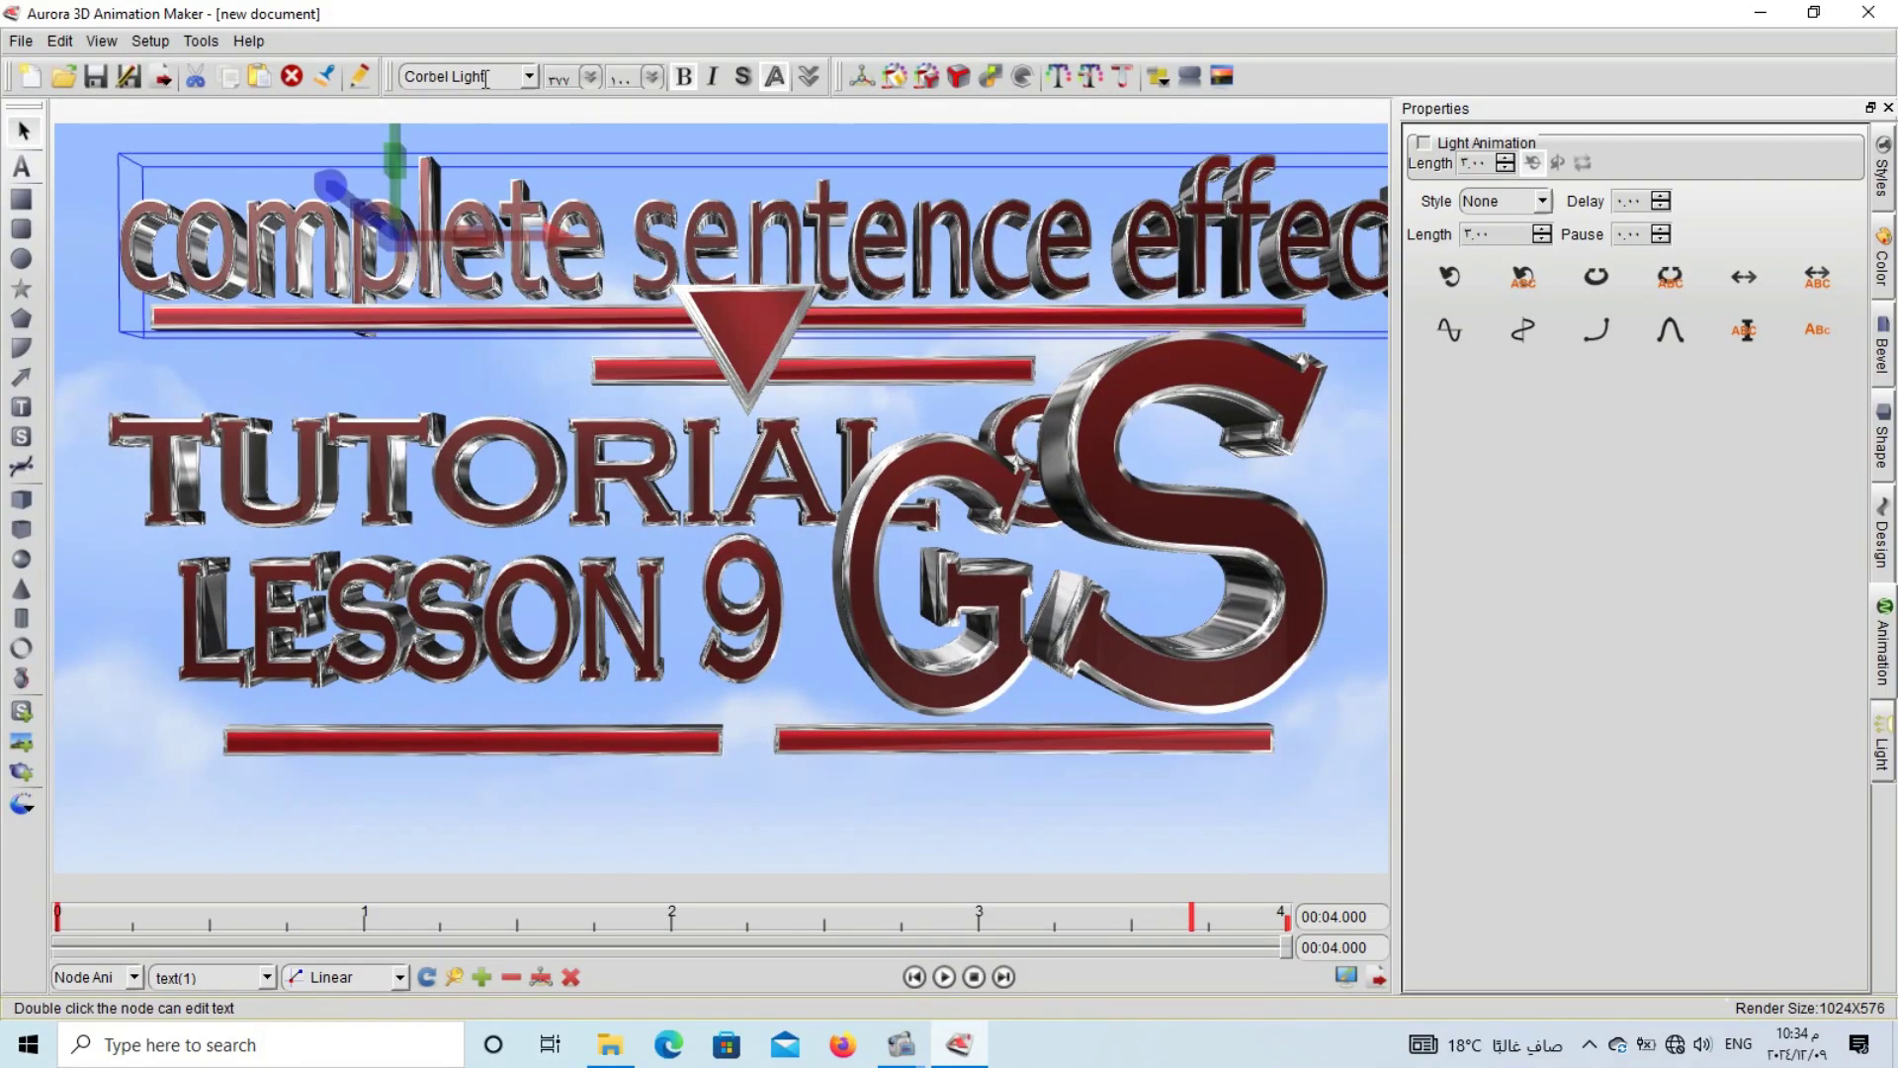
scroll(486, 77, "down", 6)
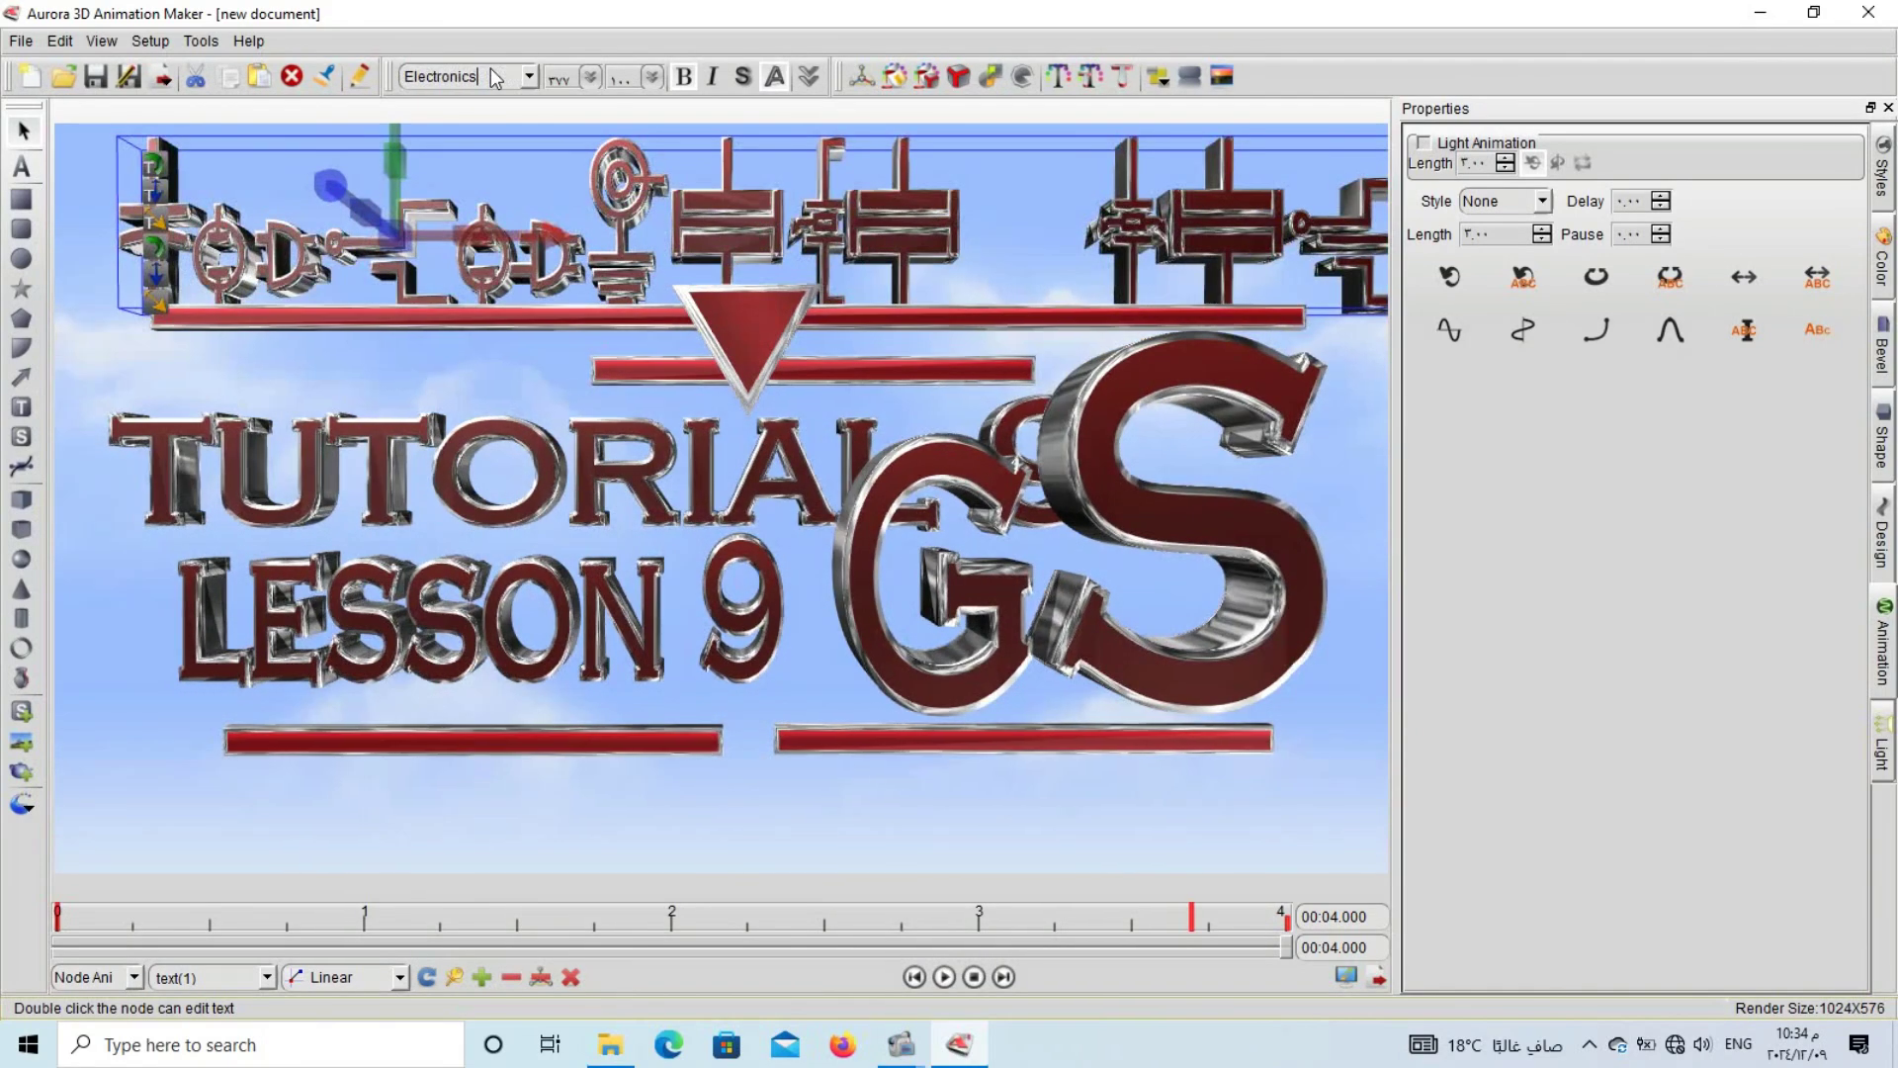
scroll(490, 68, "down", 1)
scroll(490, 68, "up", 1)
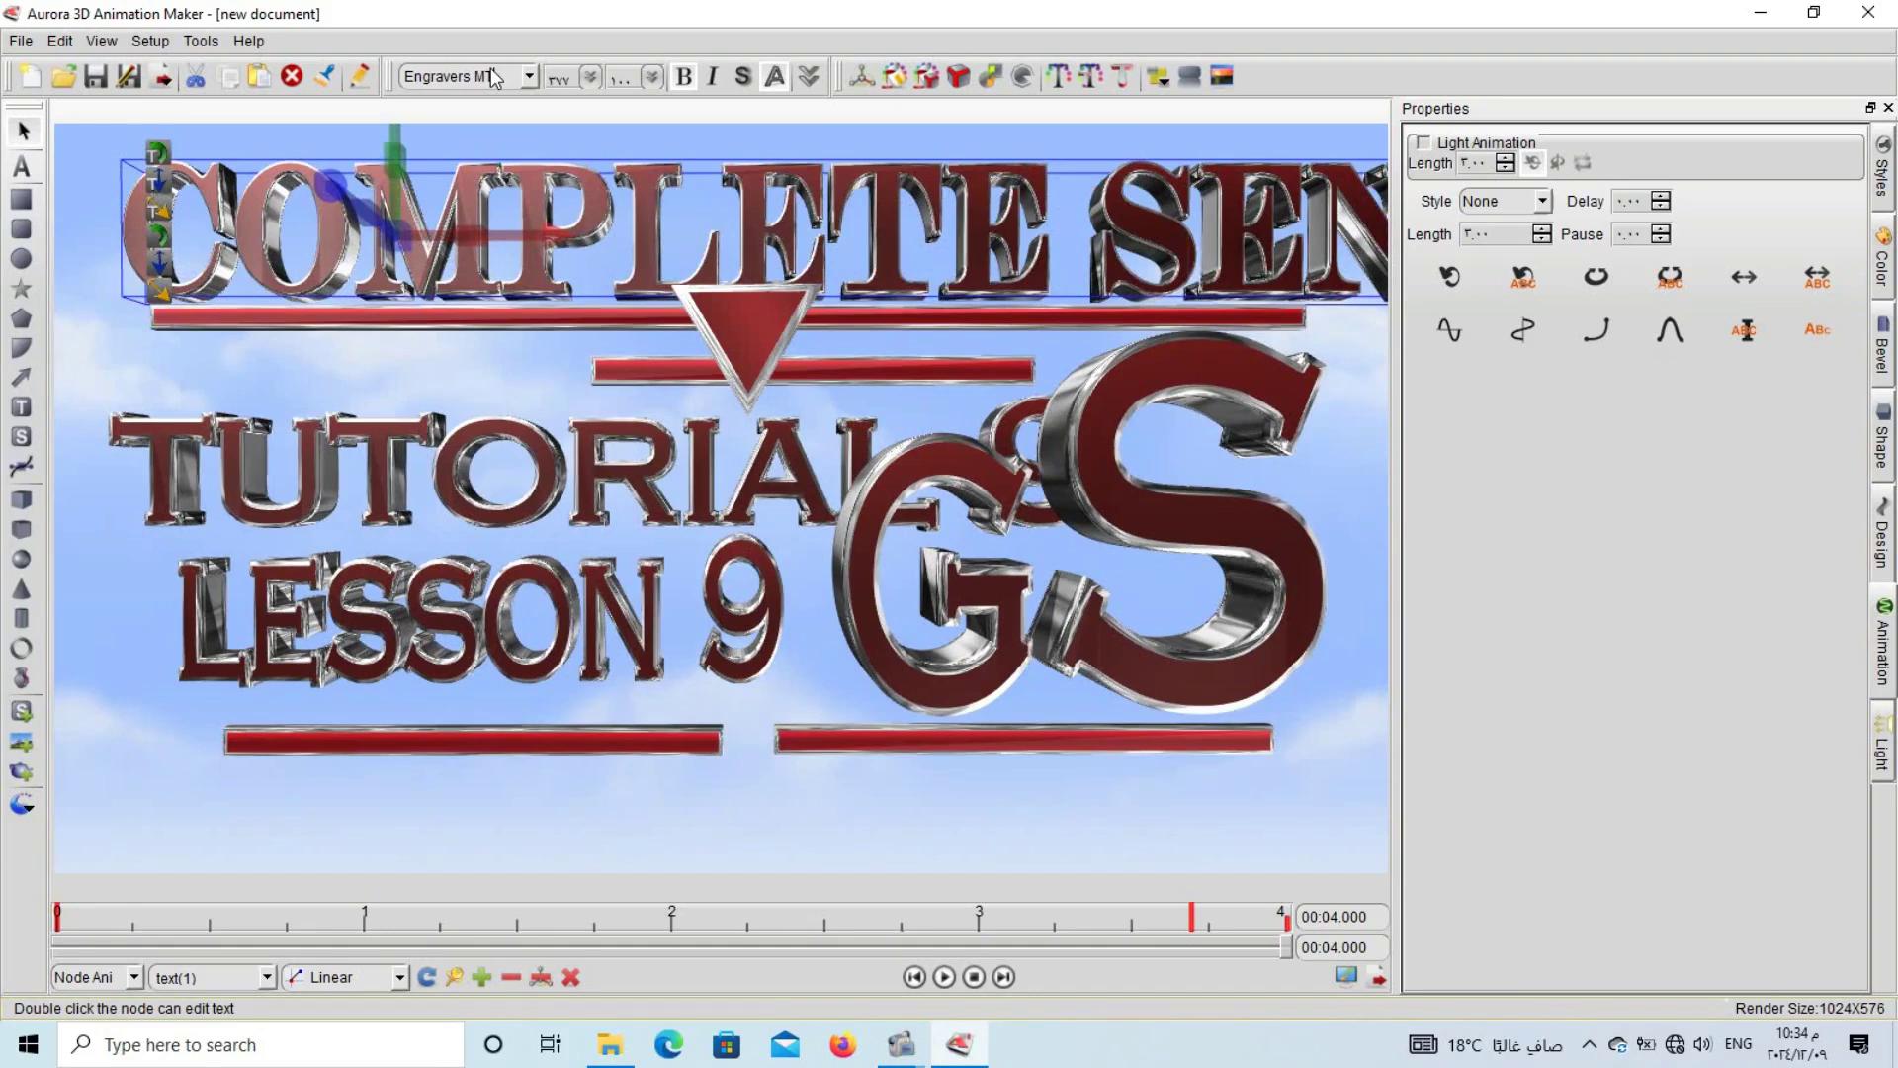
scroll(490, 68, "down", 4)
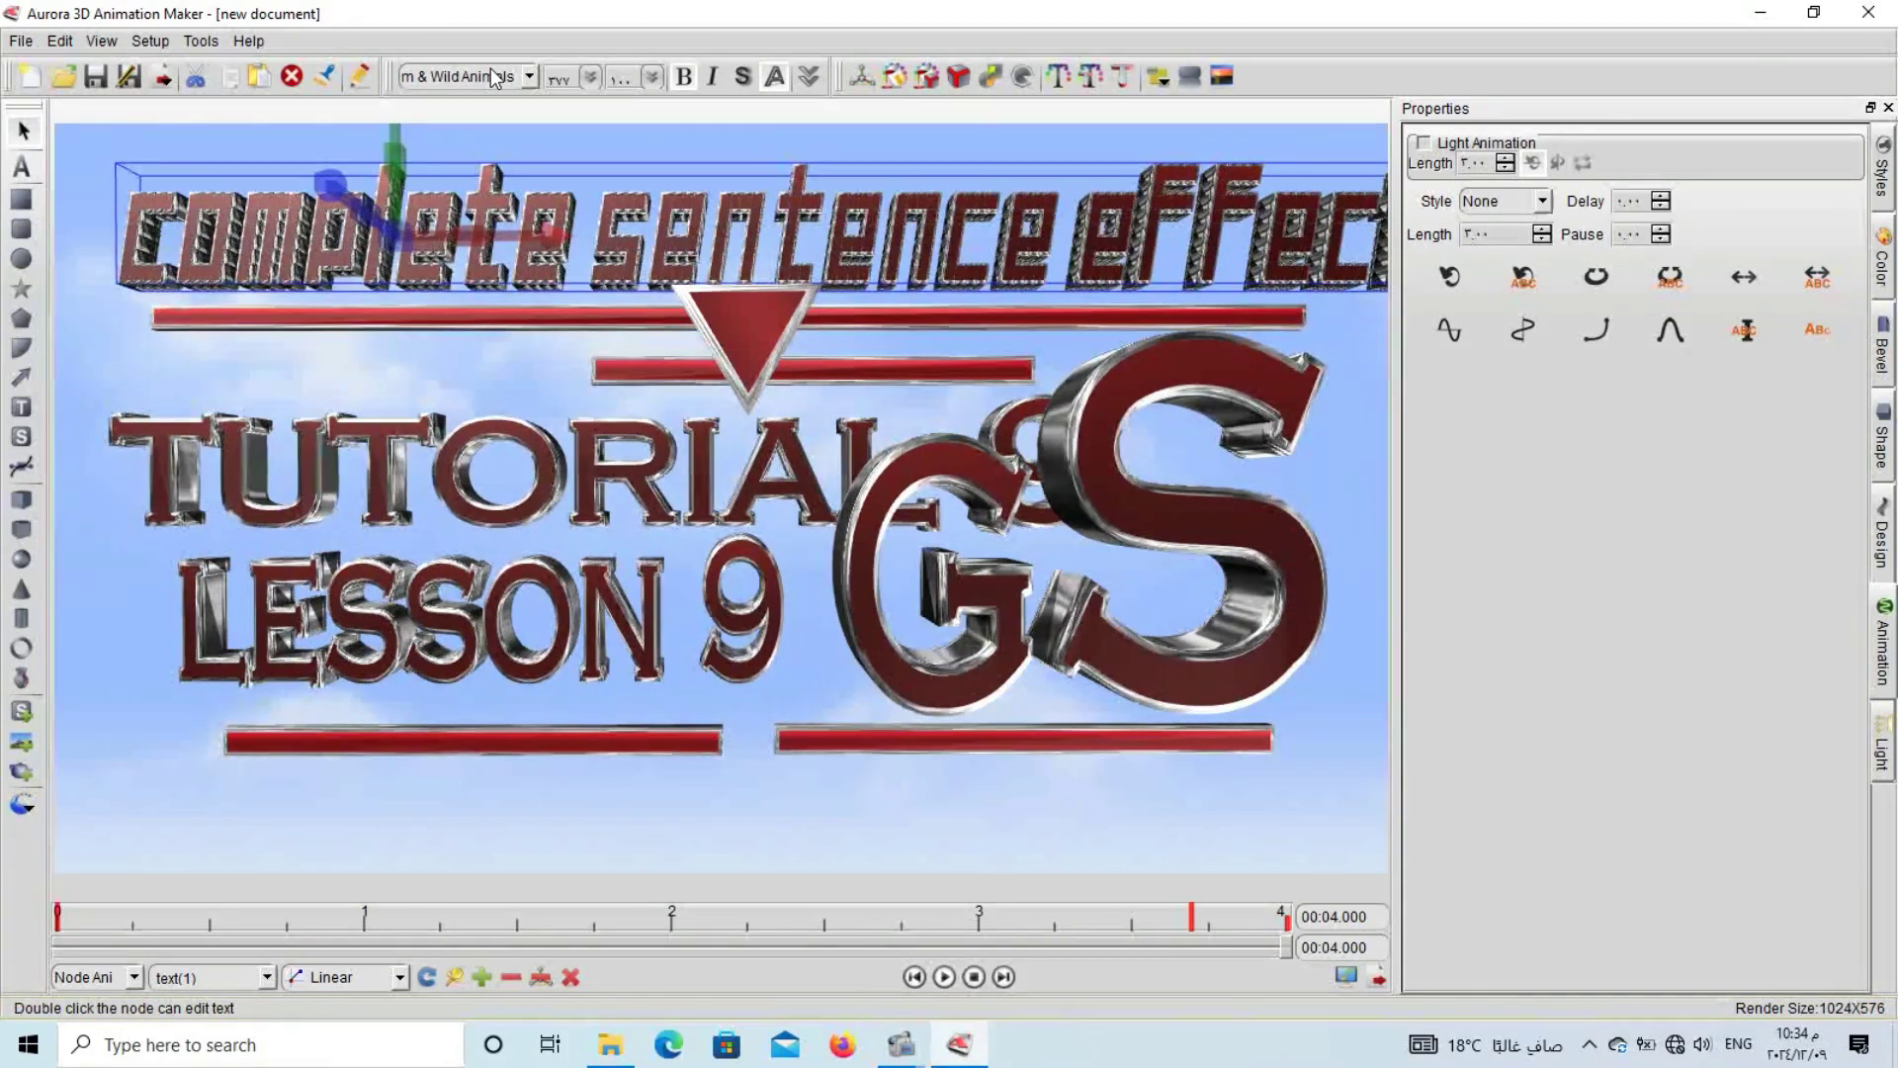
scroll(490, 69, "down", 2)
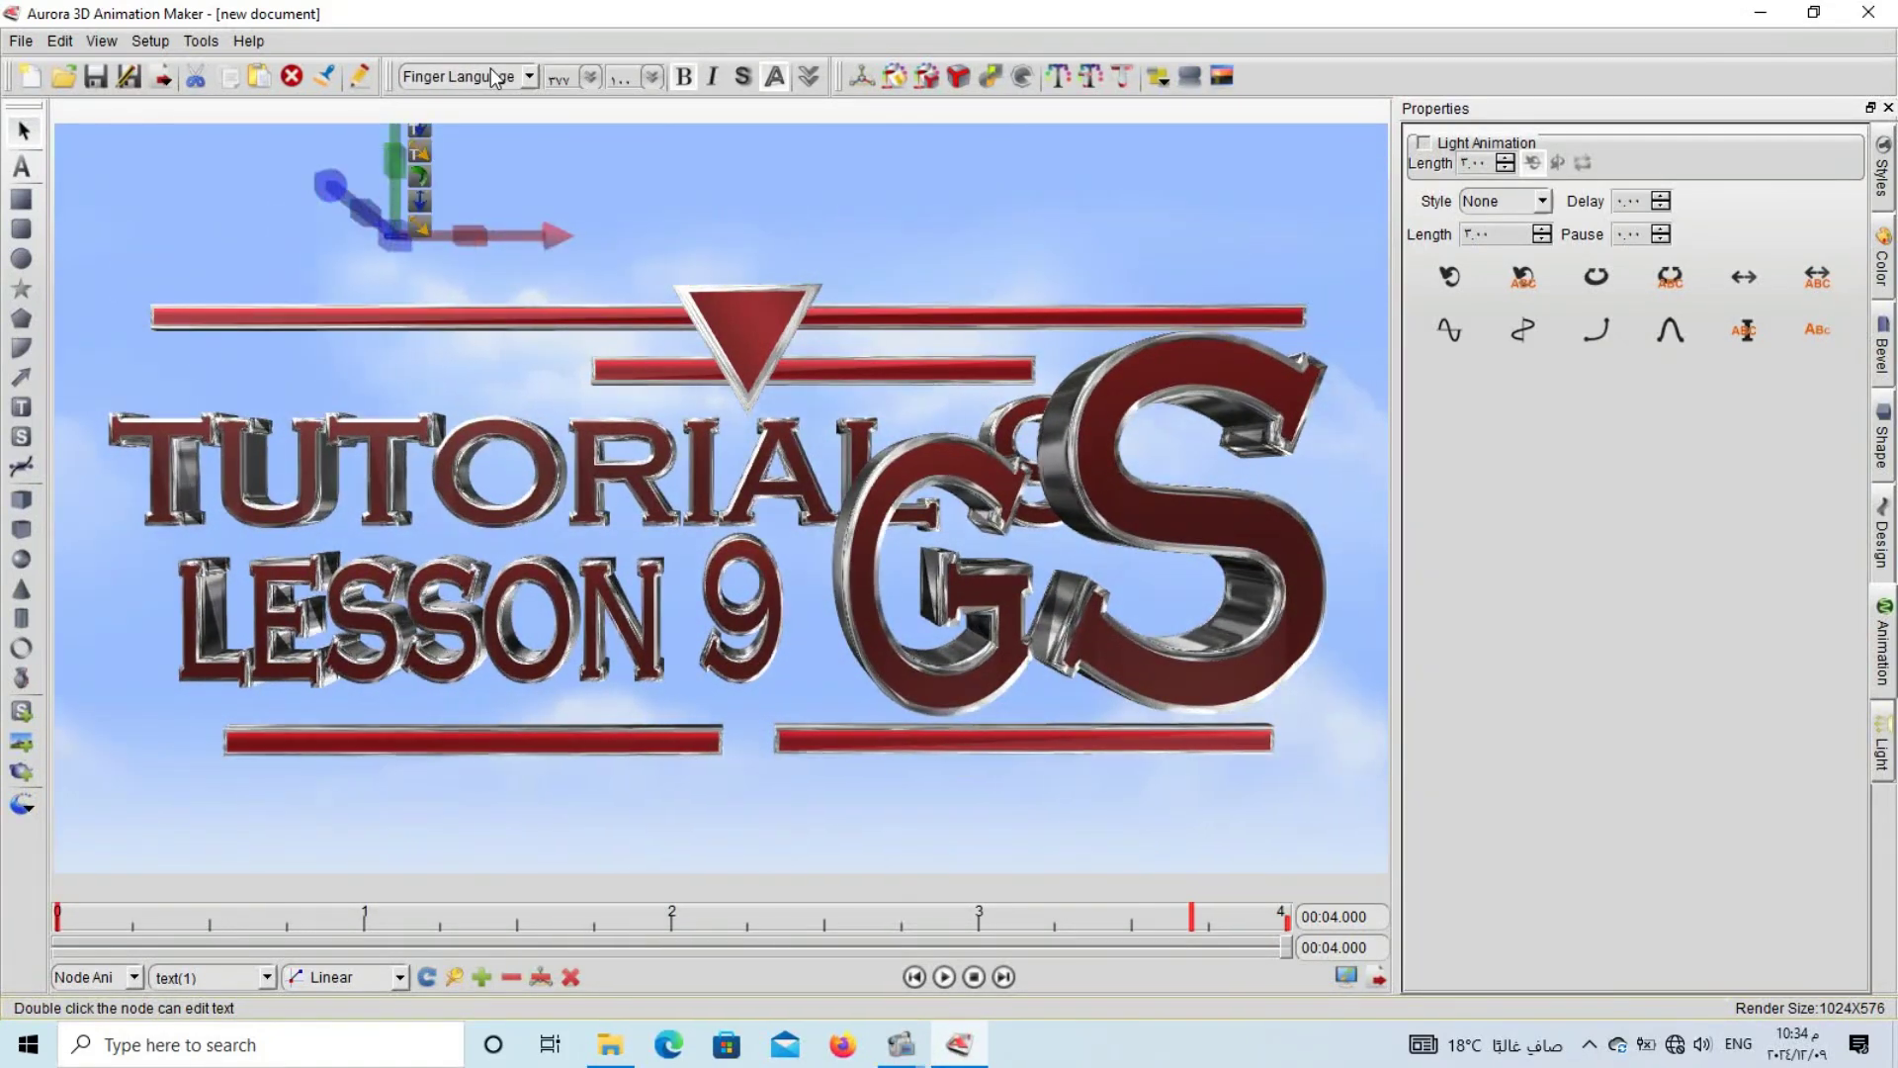
scroll(491, 68, "down", 1)
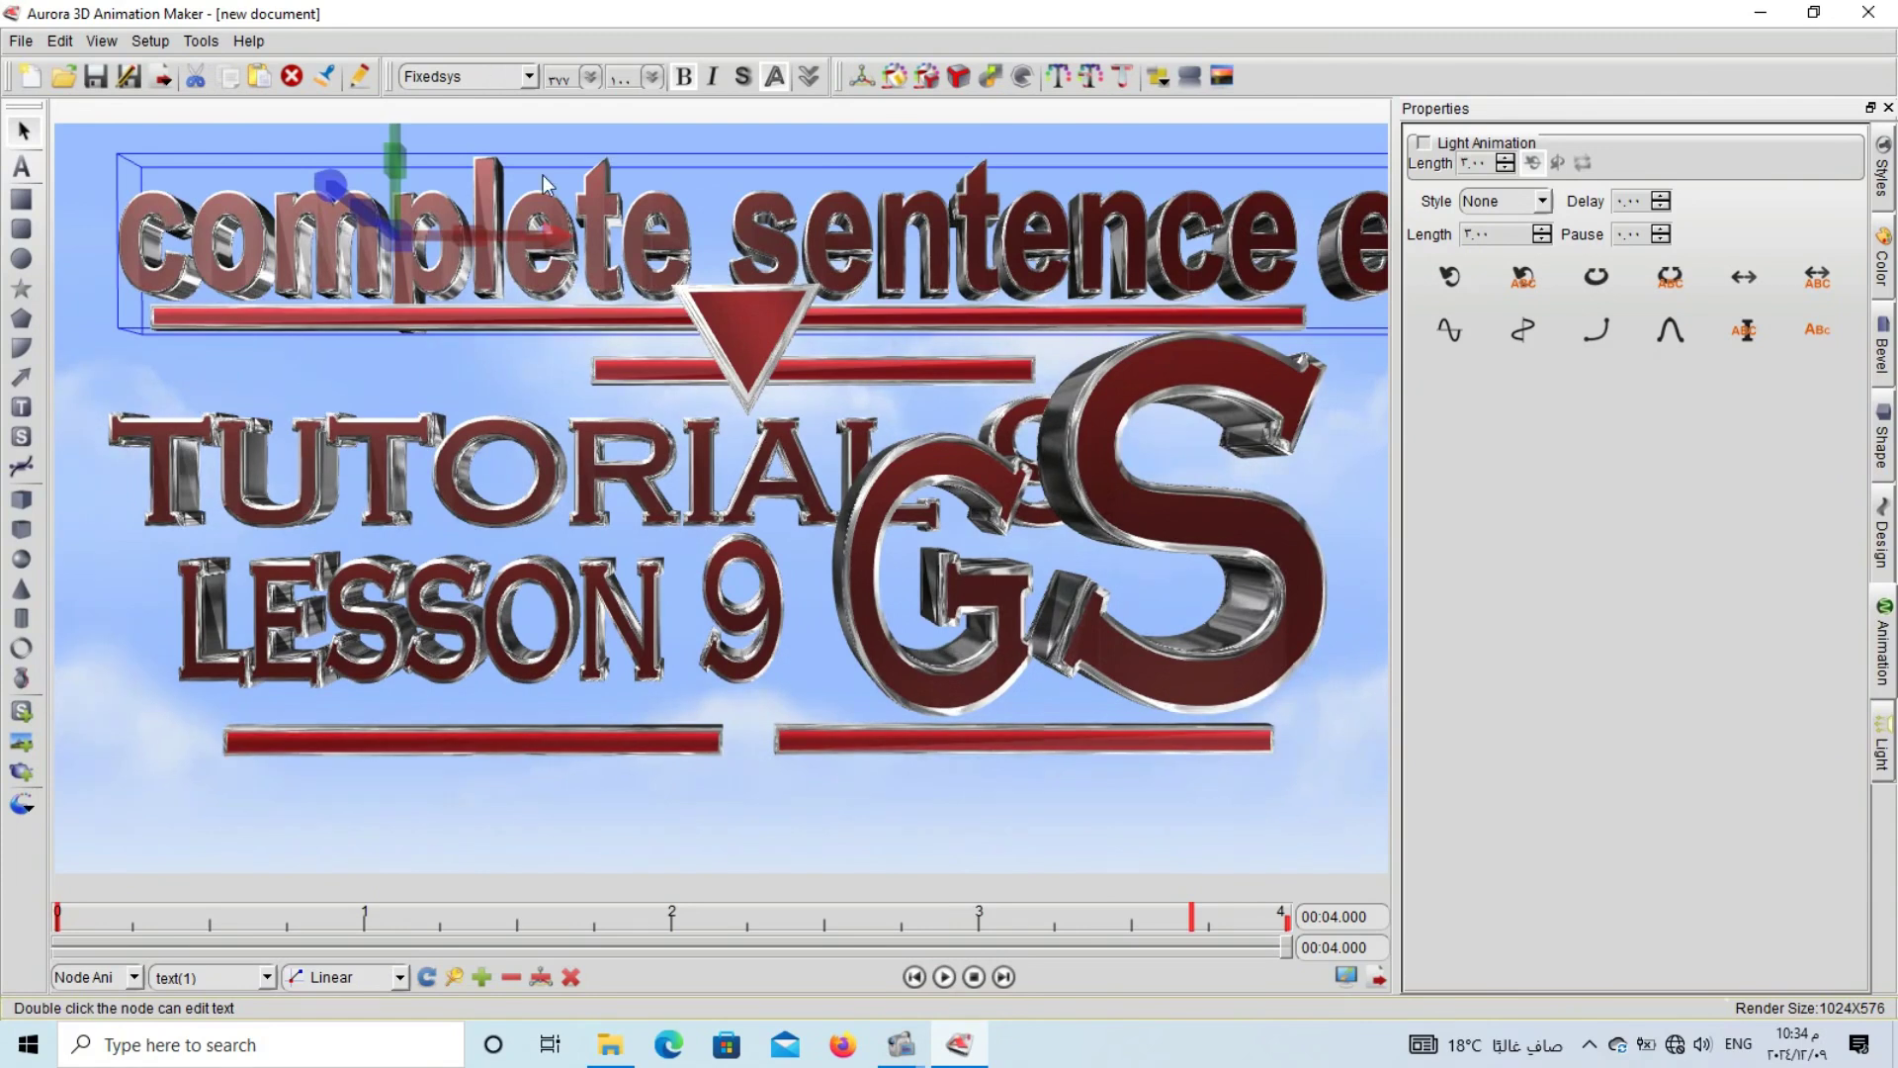
scroll(602, 246, "down", 1)
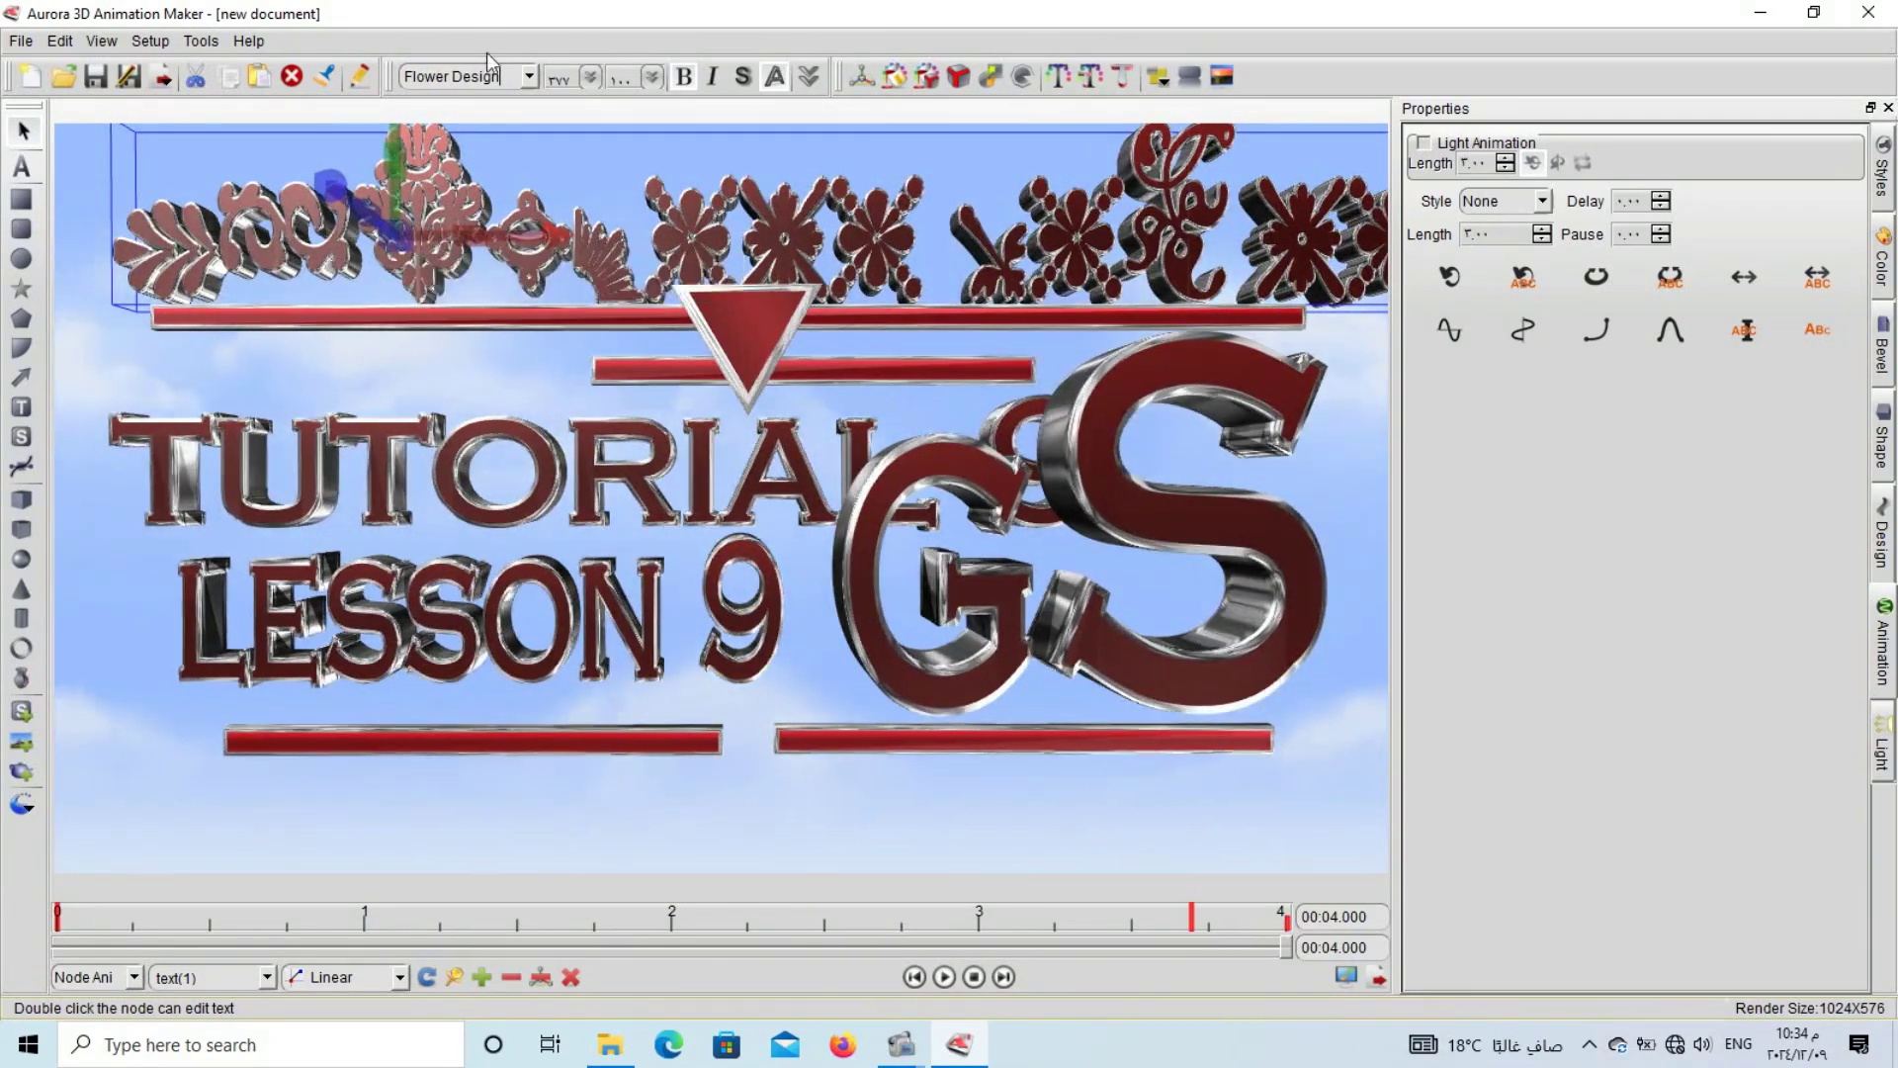
scroll(405, 249, "down", 1)
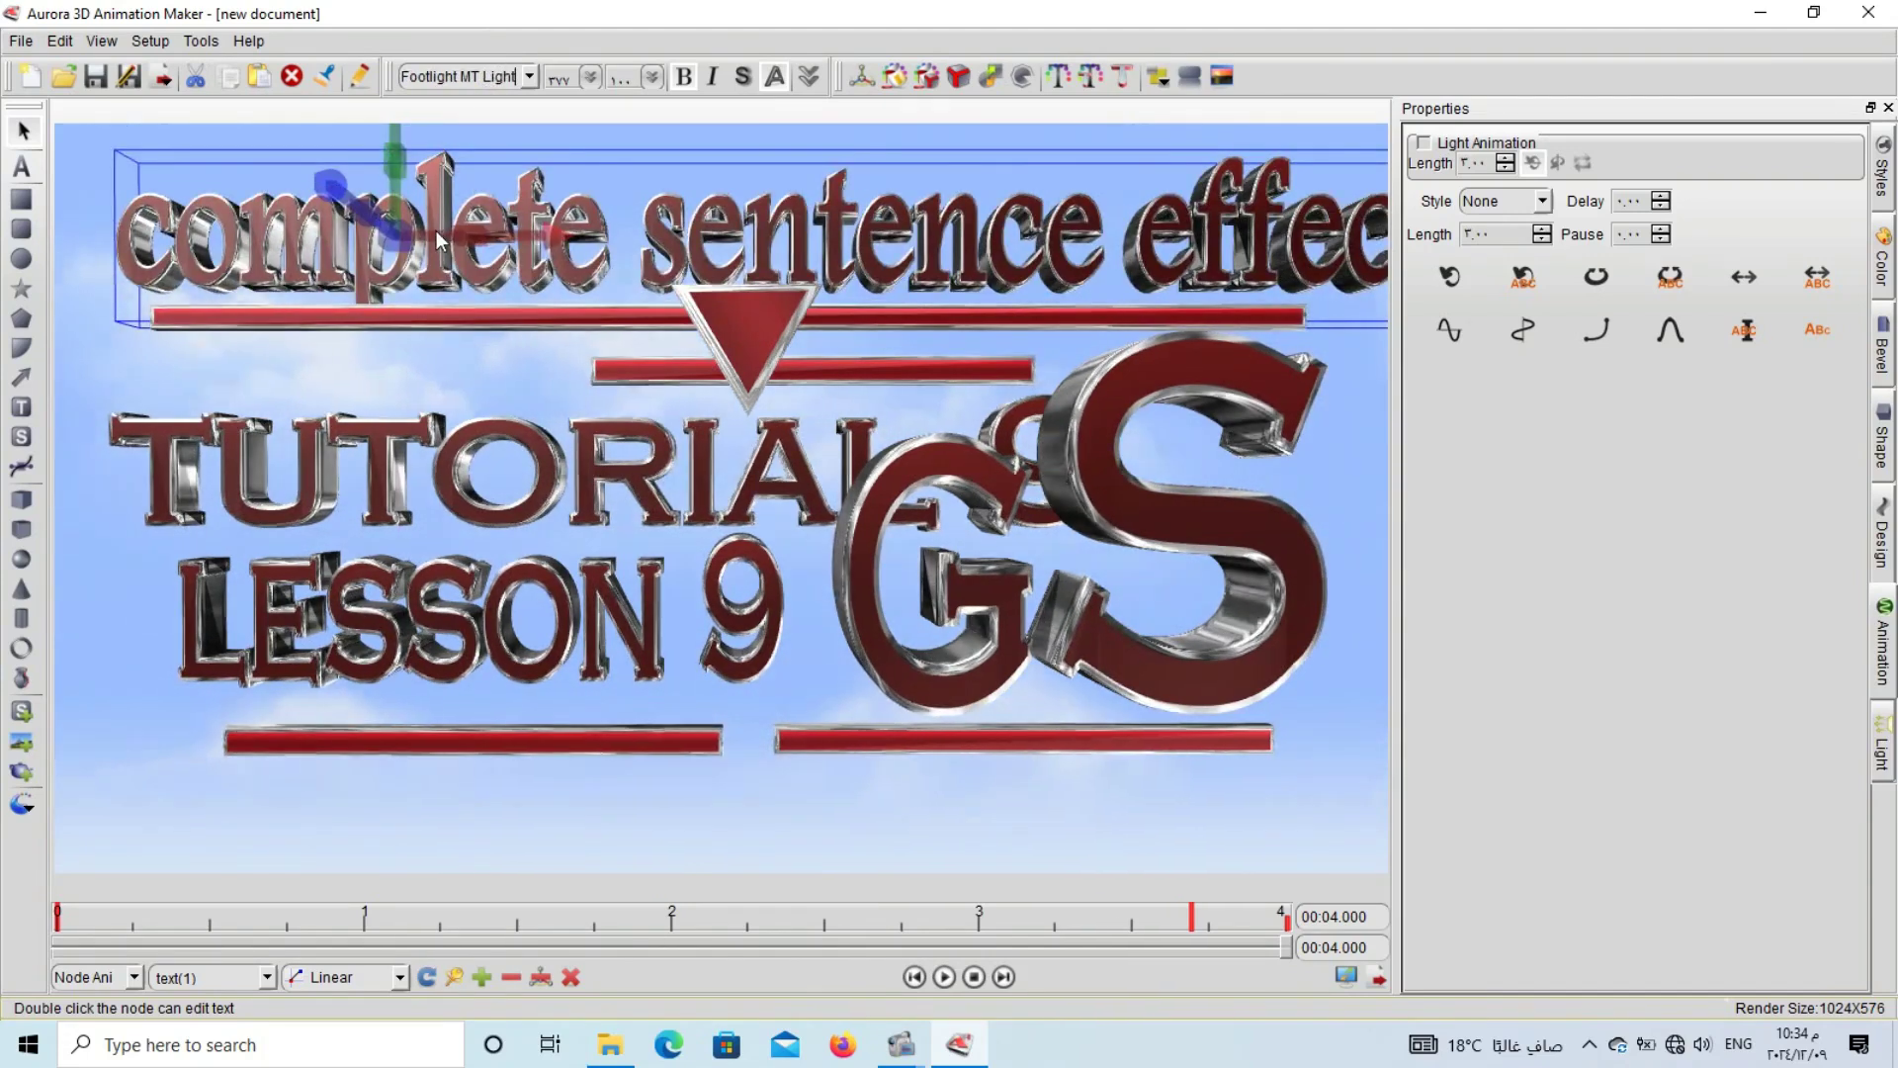
left_click_drag(811, 232, 11, 247)
left_click_drag(419, 352, 328, 246)
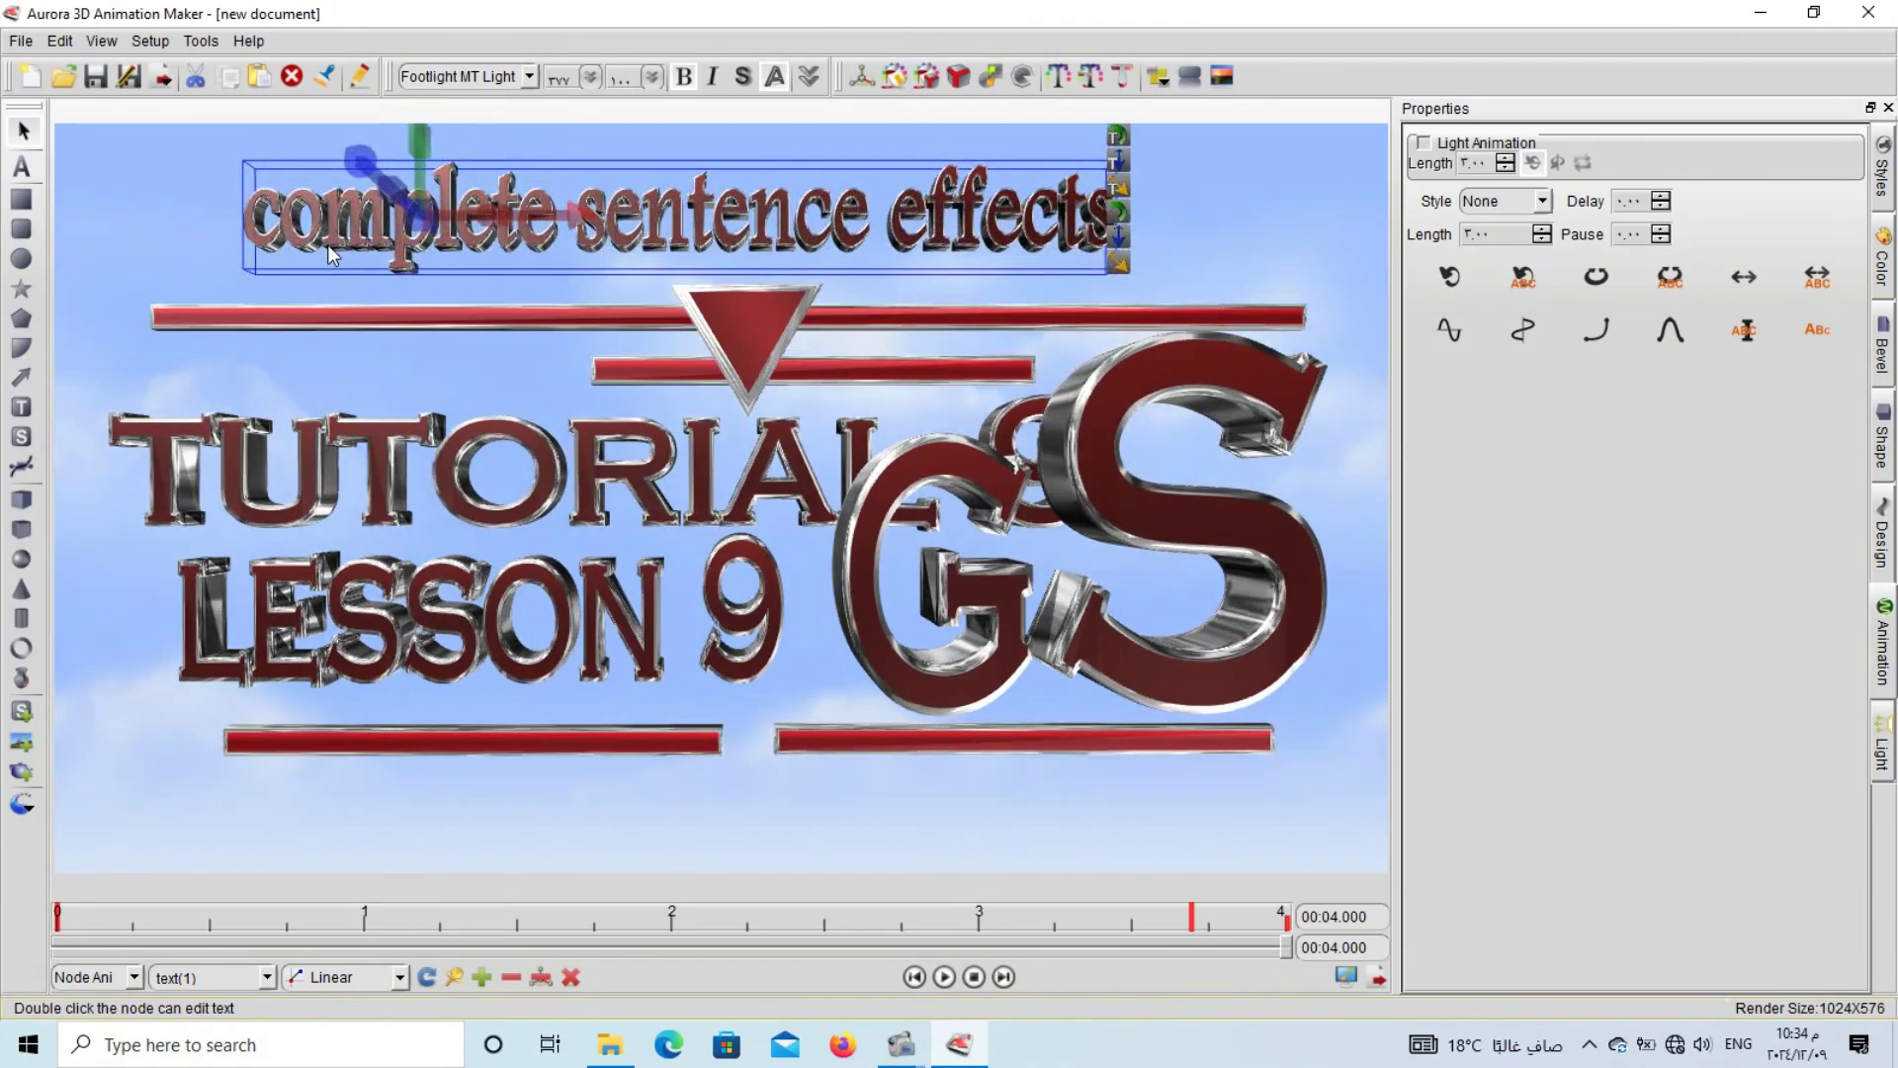
- Set the font of the "tutorial 9" text to Naveid Arabic DEMO Extra Bold
left_click(531, 514)
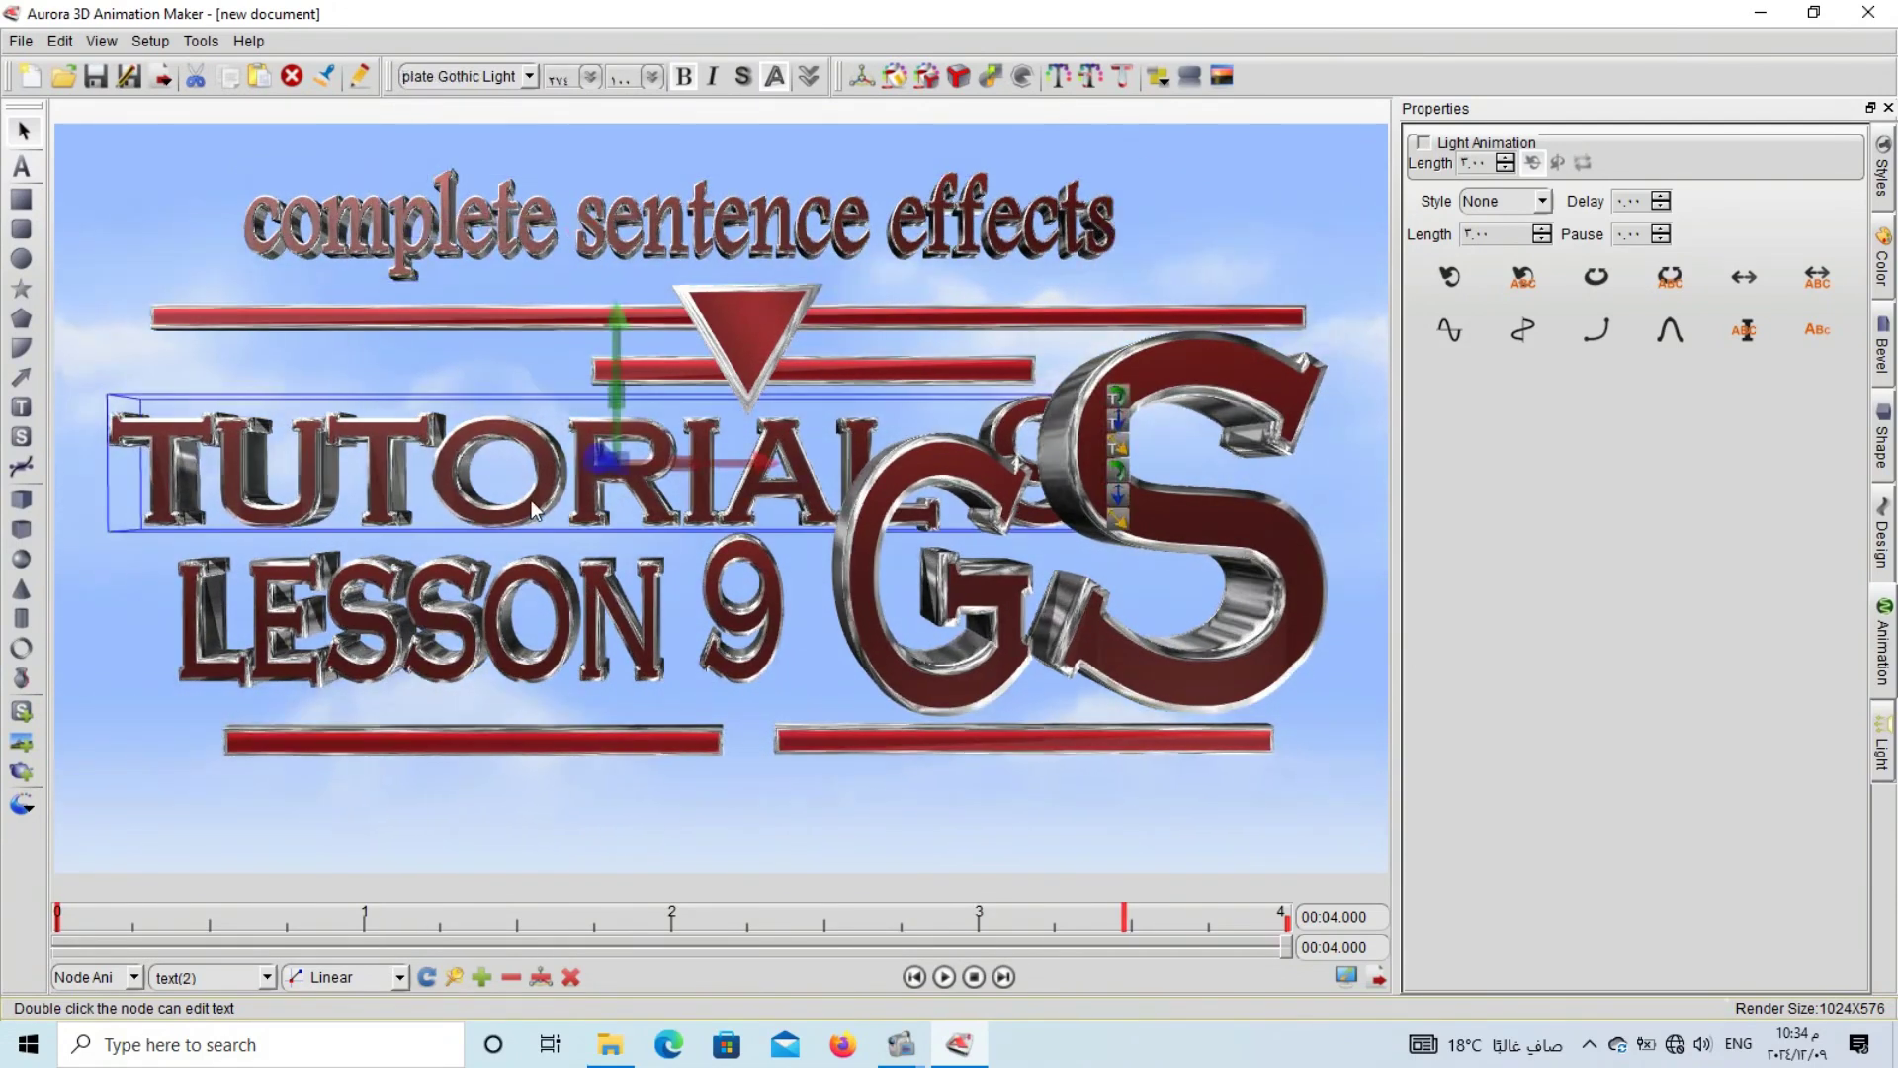
left_click(530, 76)
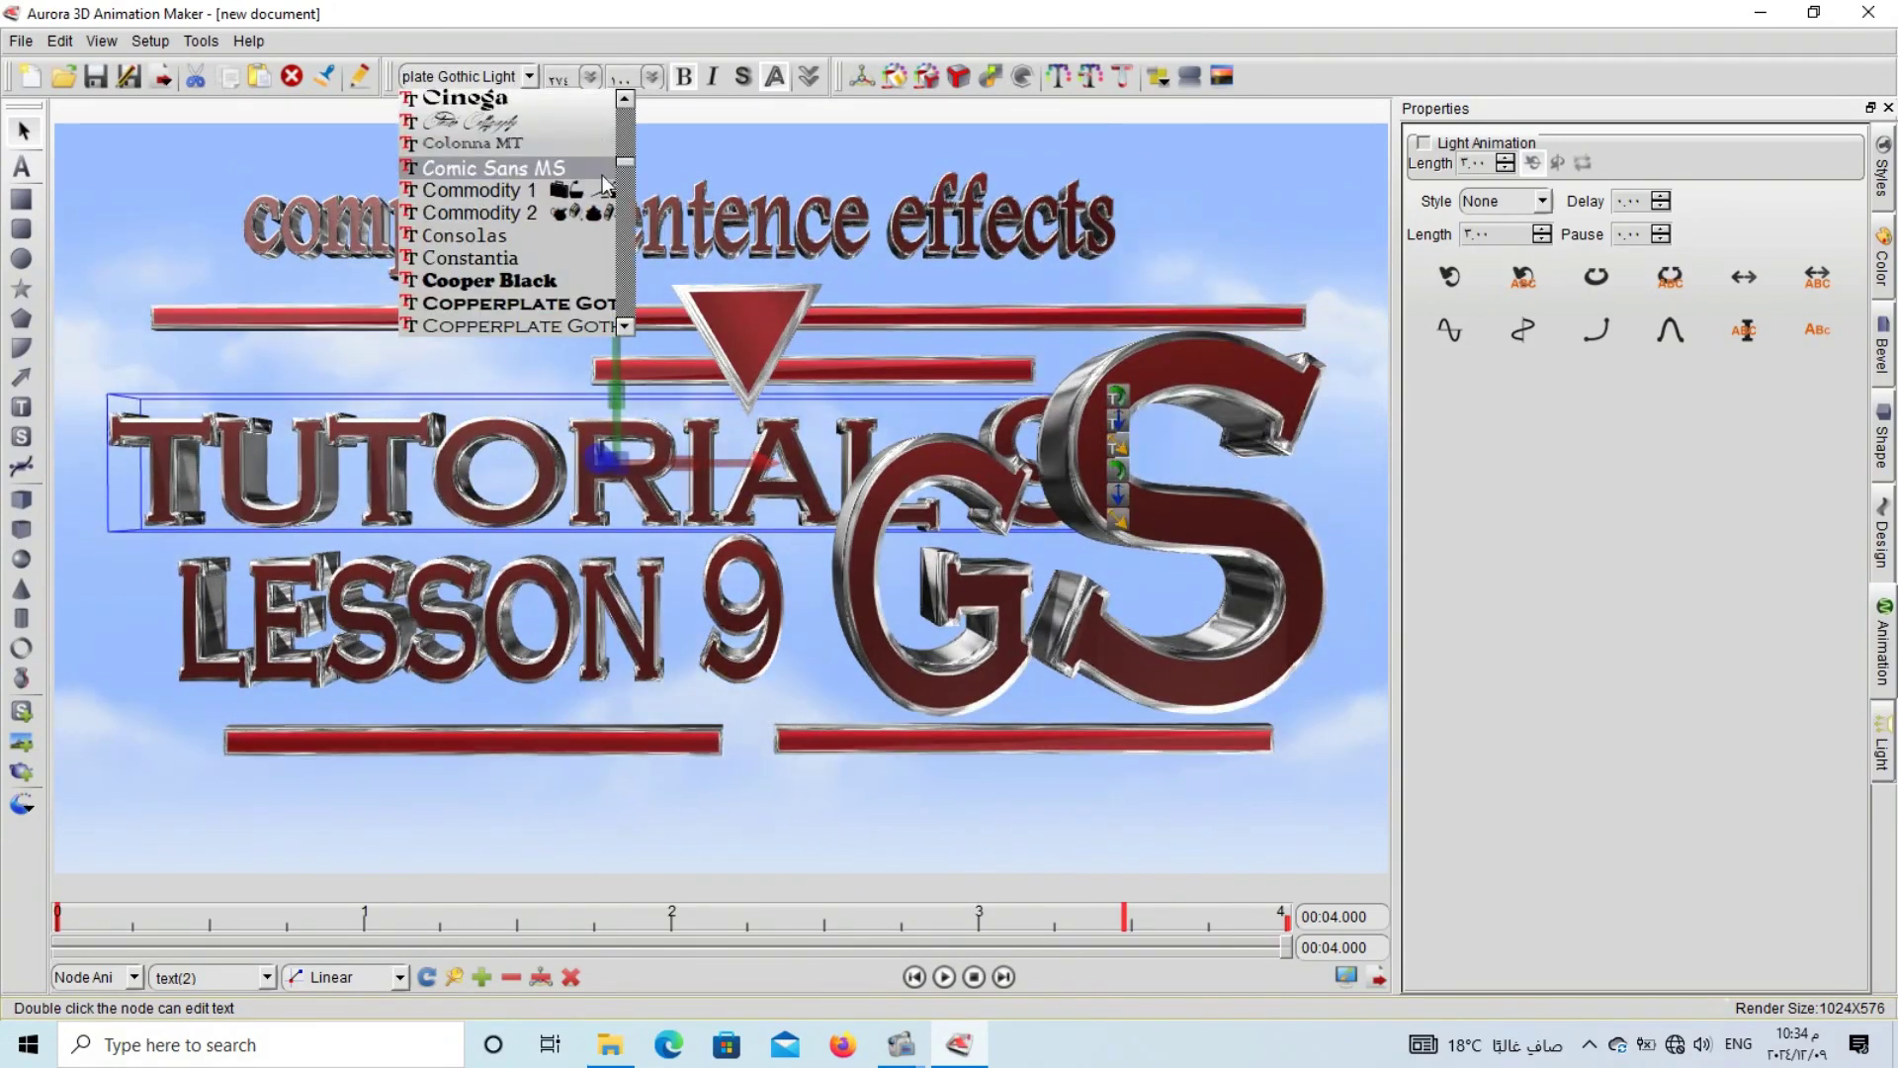
left_click_drag(625, 170, 547, 238)
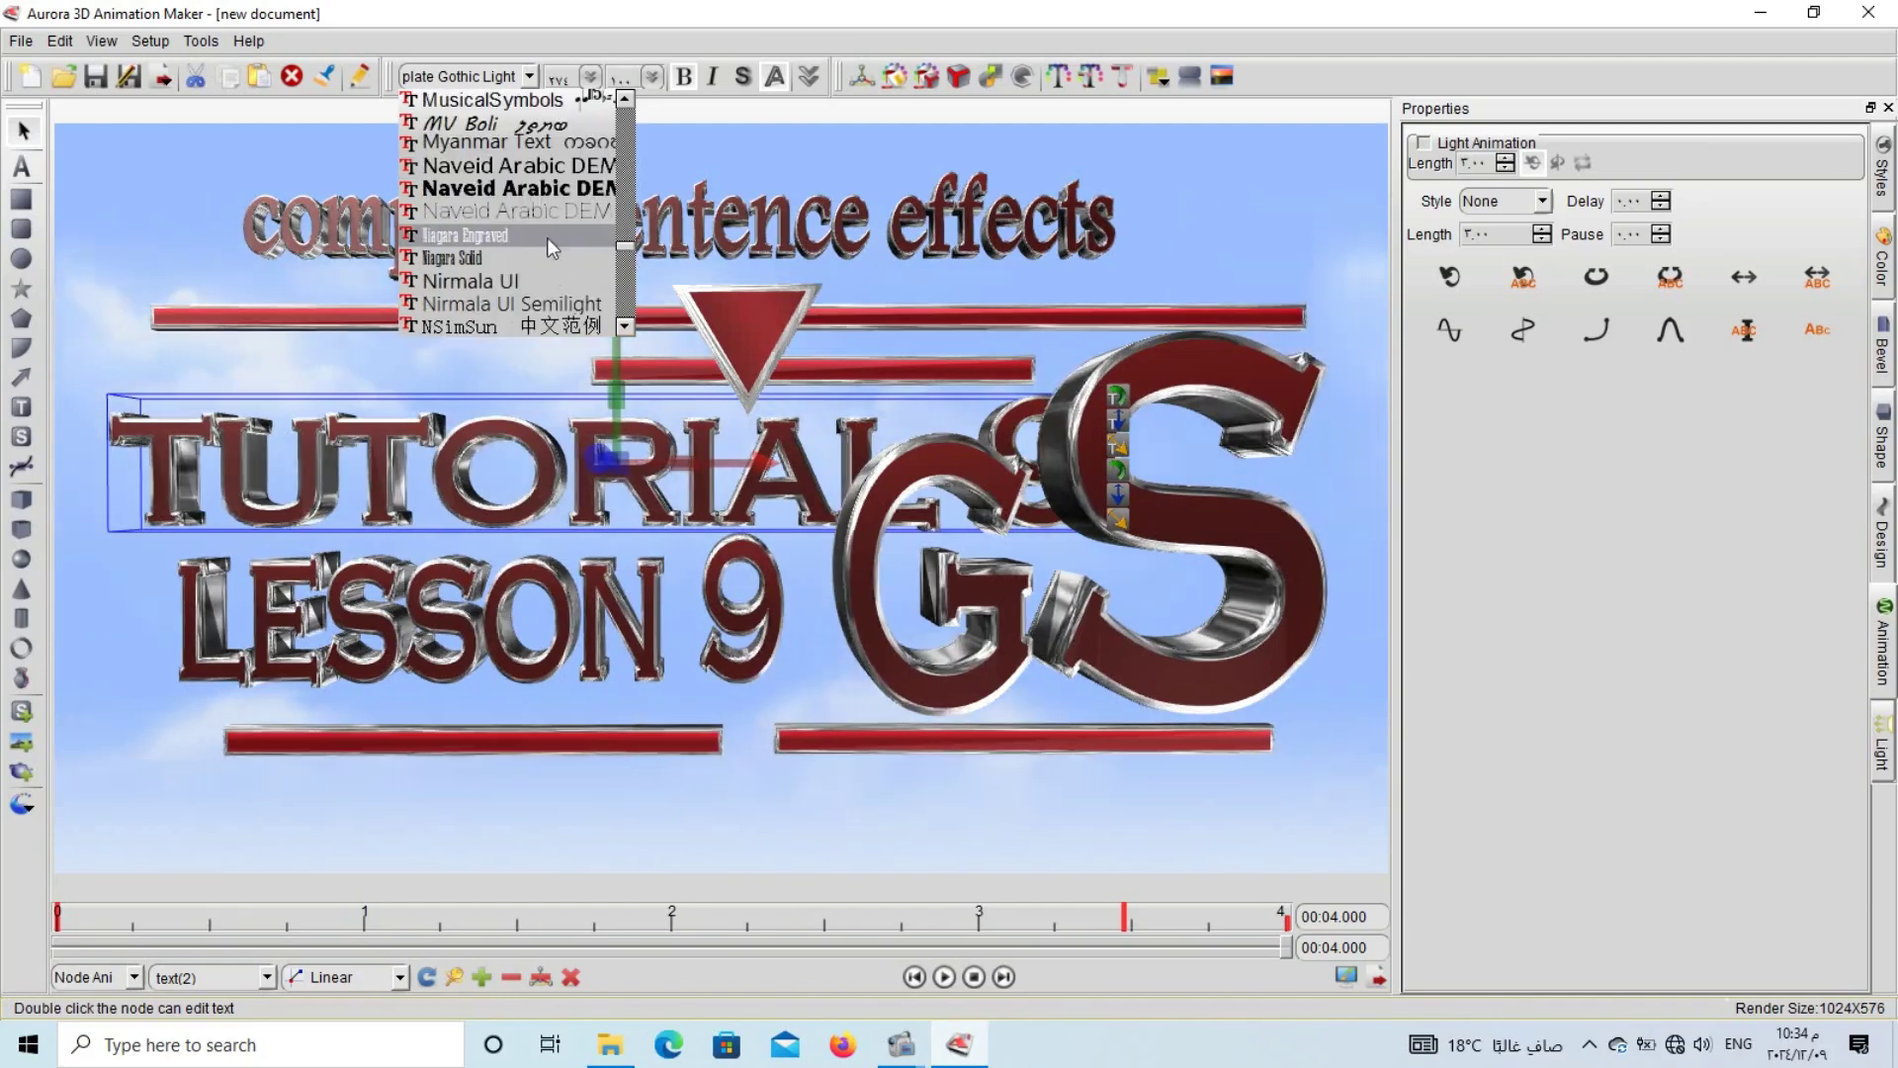
left_click(506, 189)
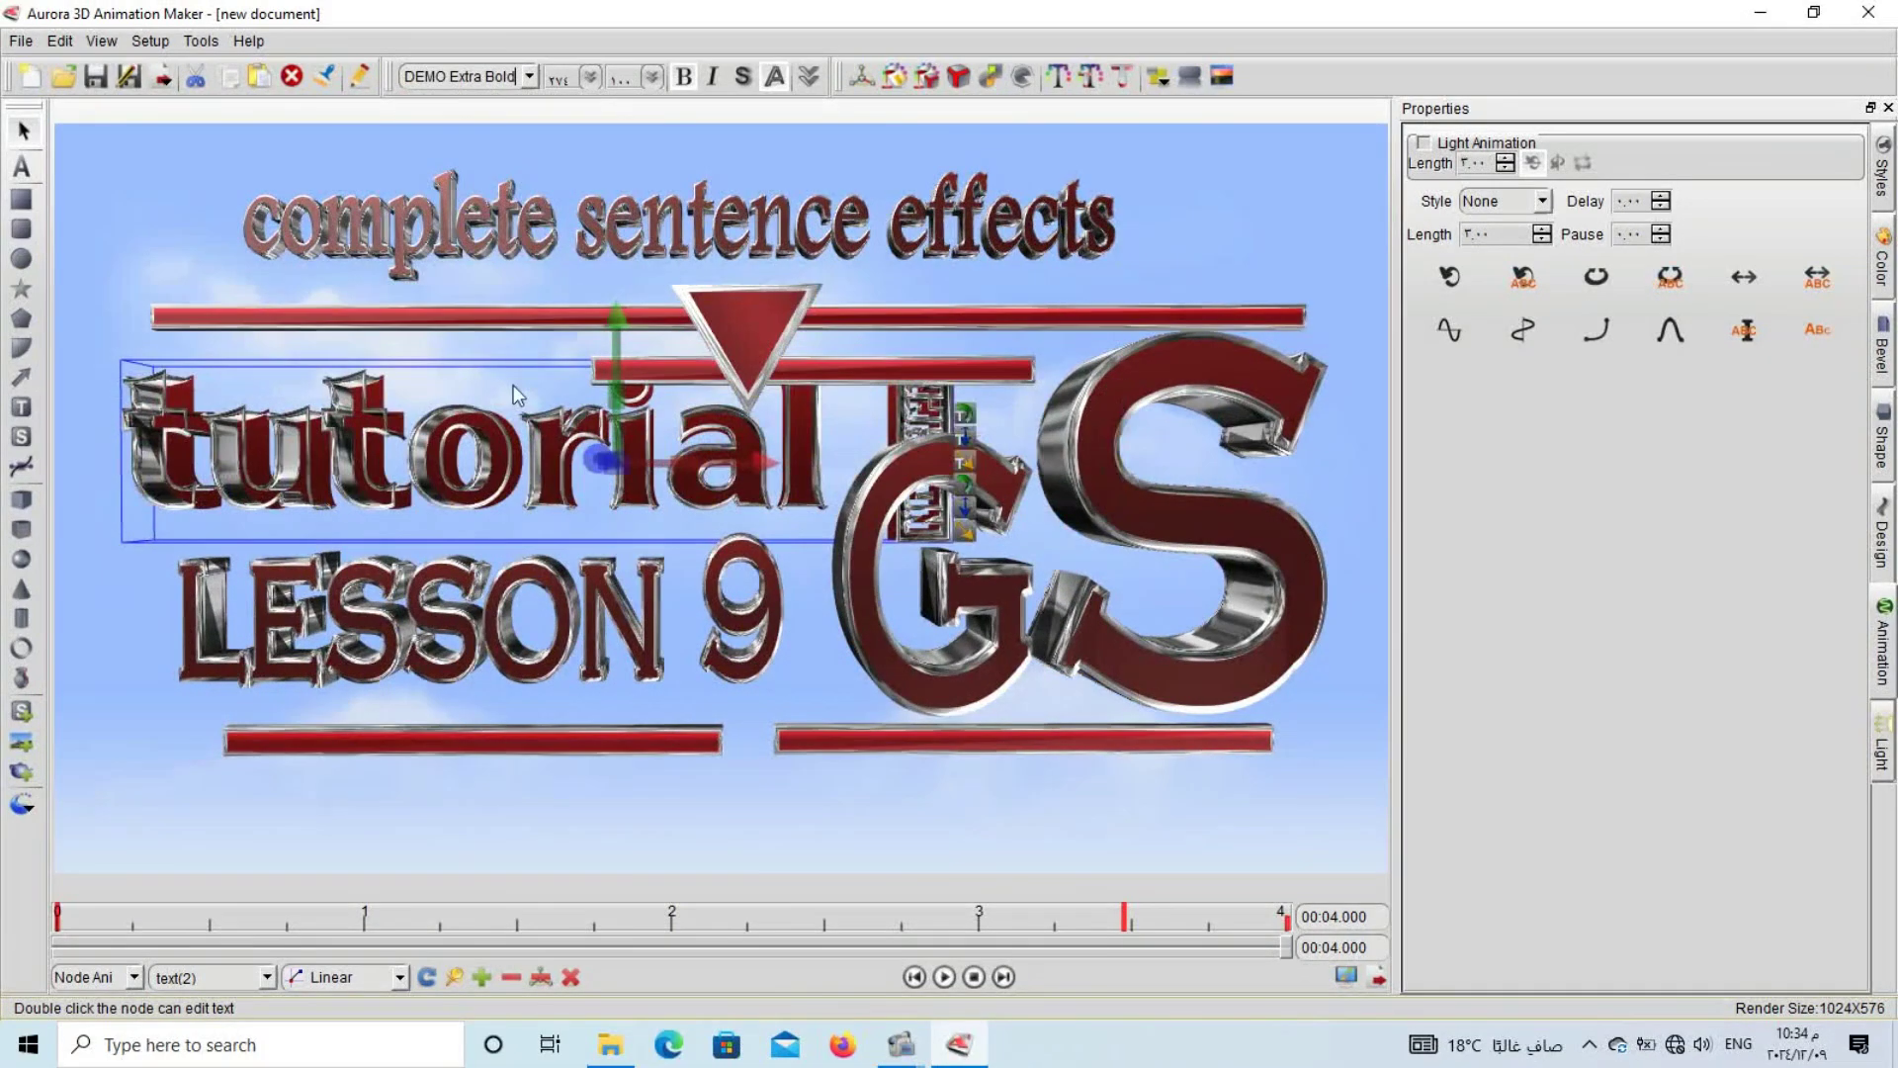
- Set the font of the "lesson 9" text to the script font Dealyo - Personal use
left_click(538, 569)
left_click(530, 76)
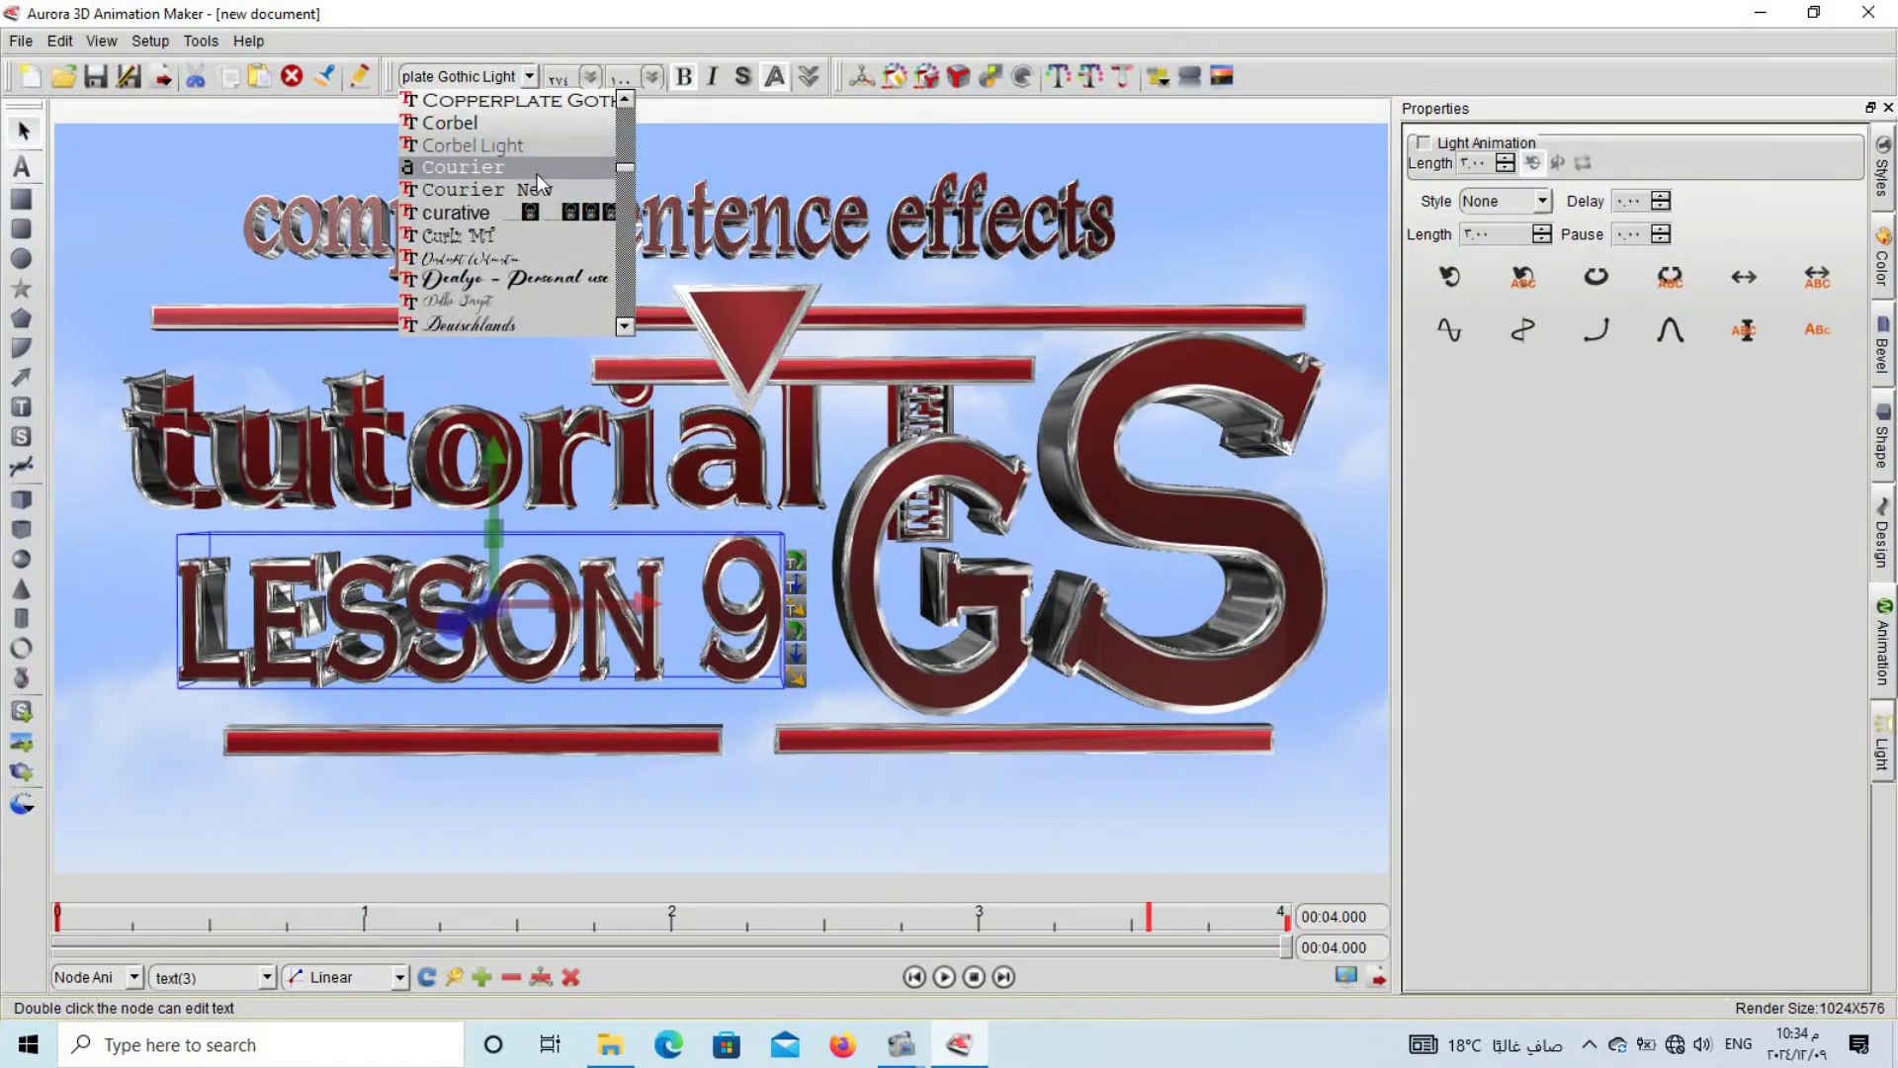
left_click(609, 276)
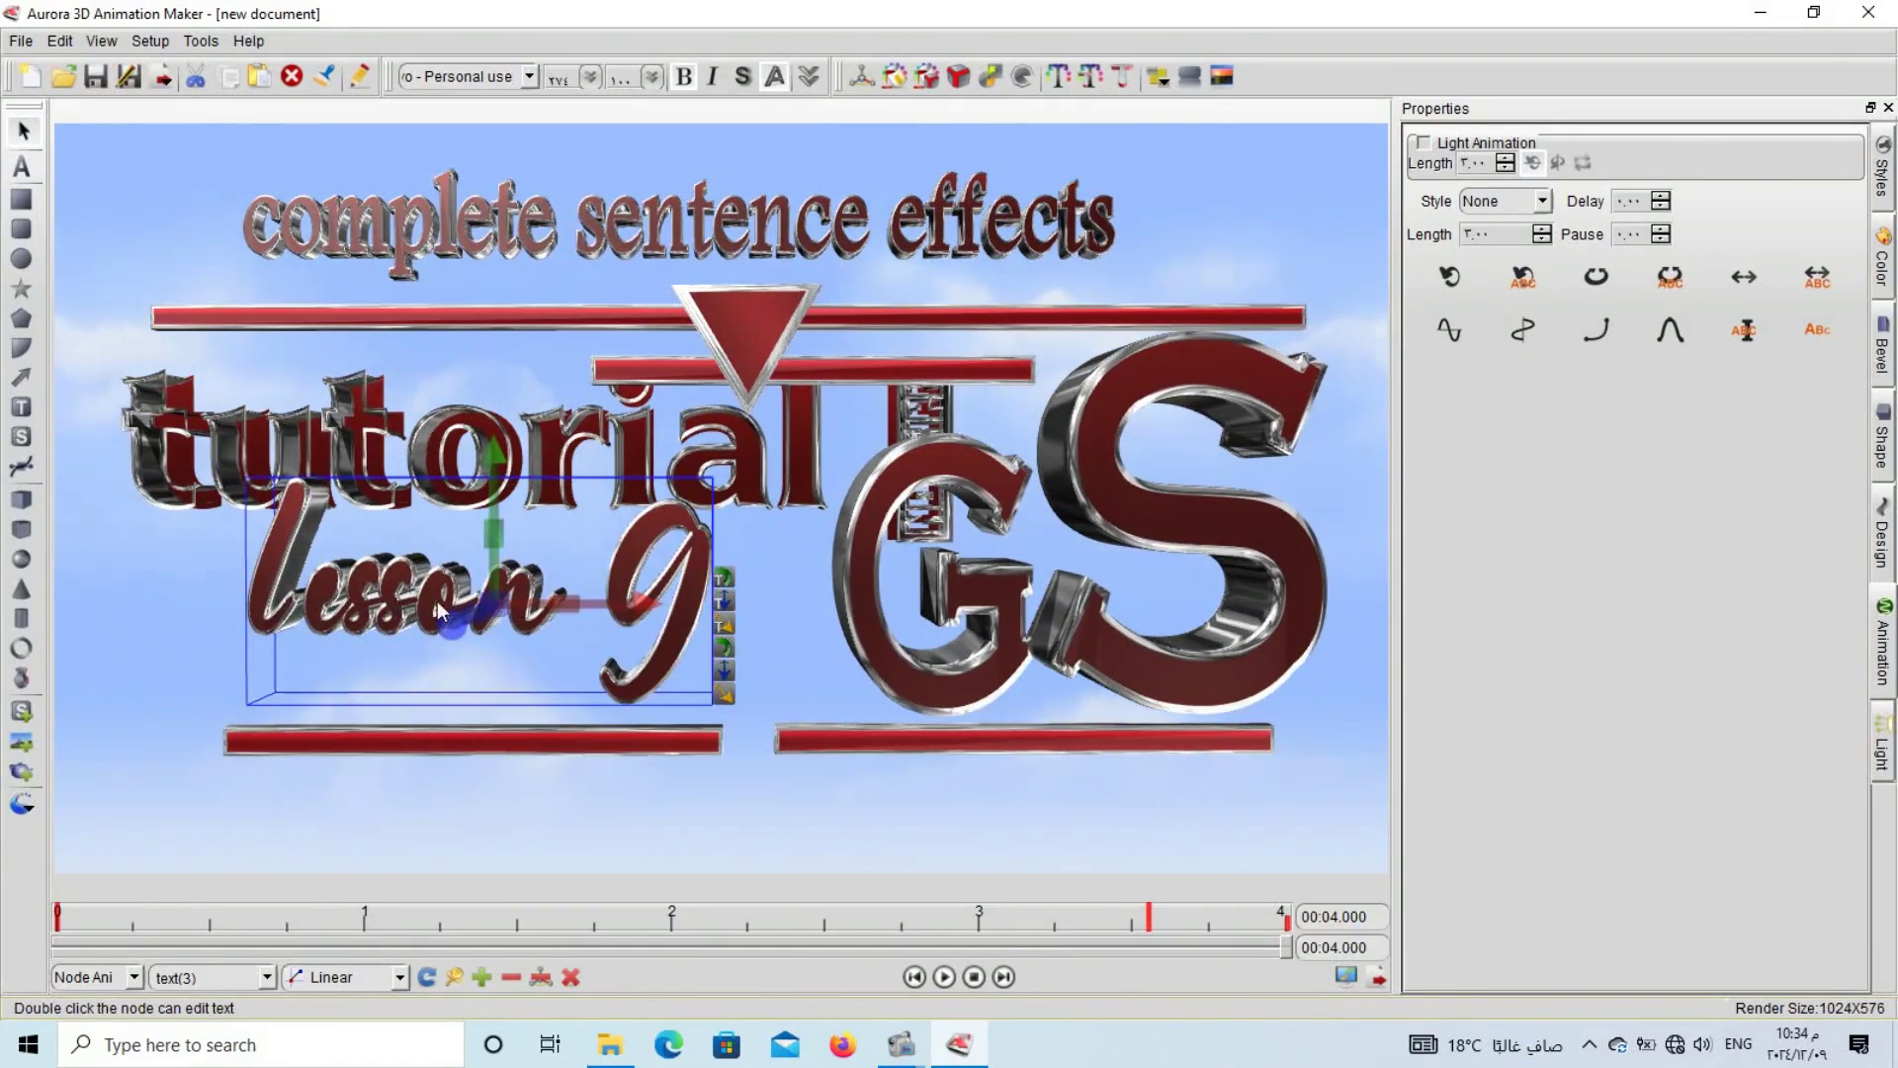
- Delete the large 3D letters G and S from the scene
left_click(911, 687)
key("Delete")
left_click(1117, 650)
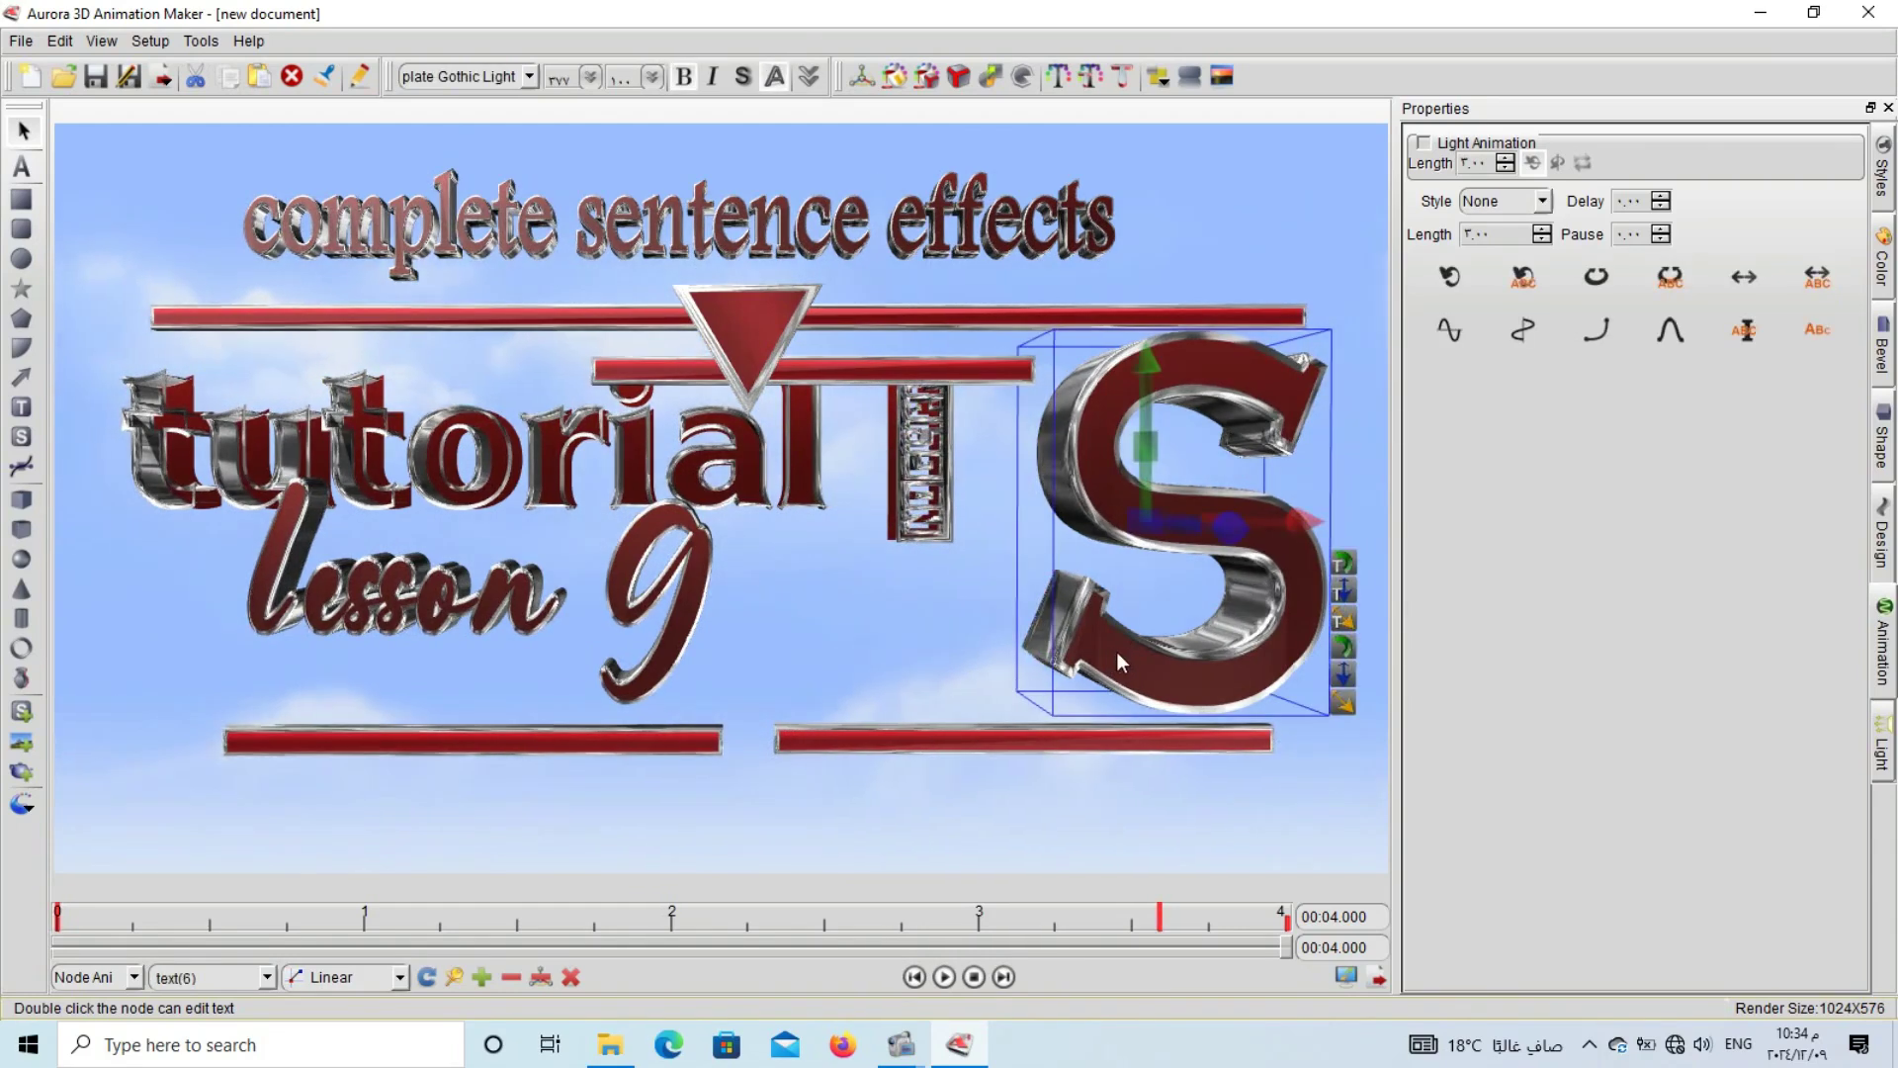
key("Delete")
- Move "tutorial 9" beneath the upper bars and centre "lesson 9" below it, just above the lower bars
left_click(939, 487)
left_click_drag(939, 486, 1111, 550)
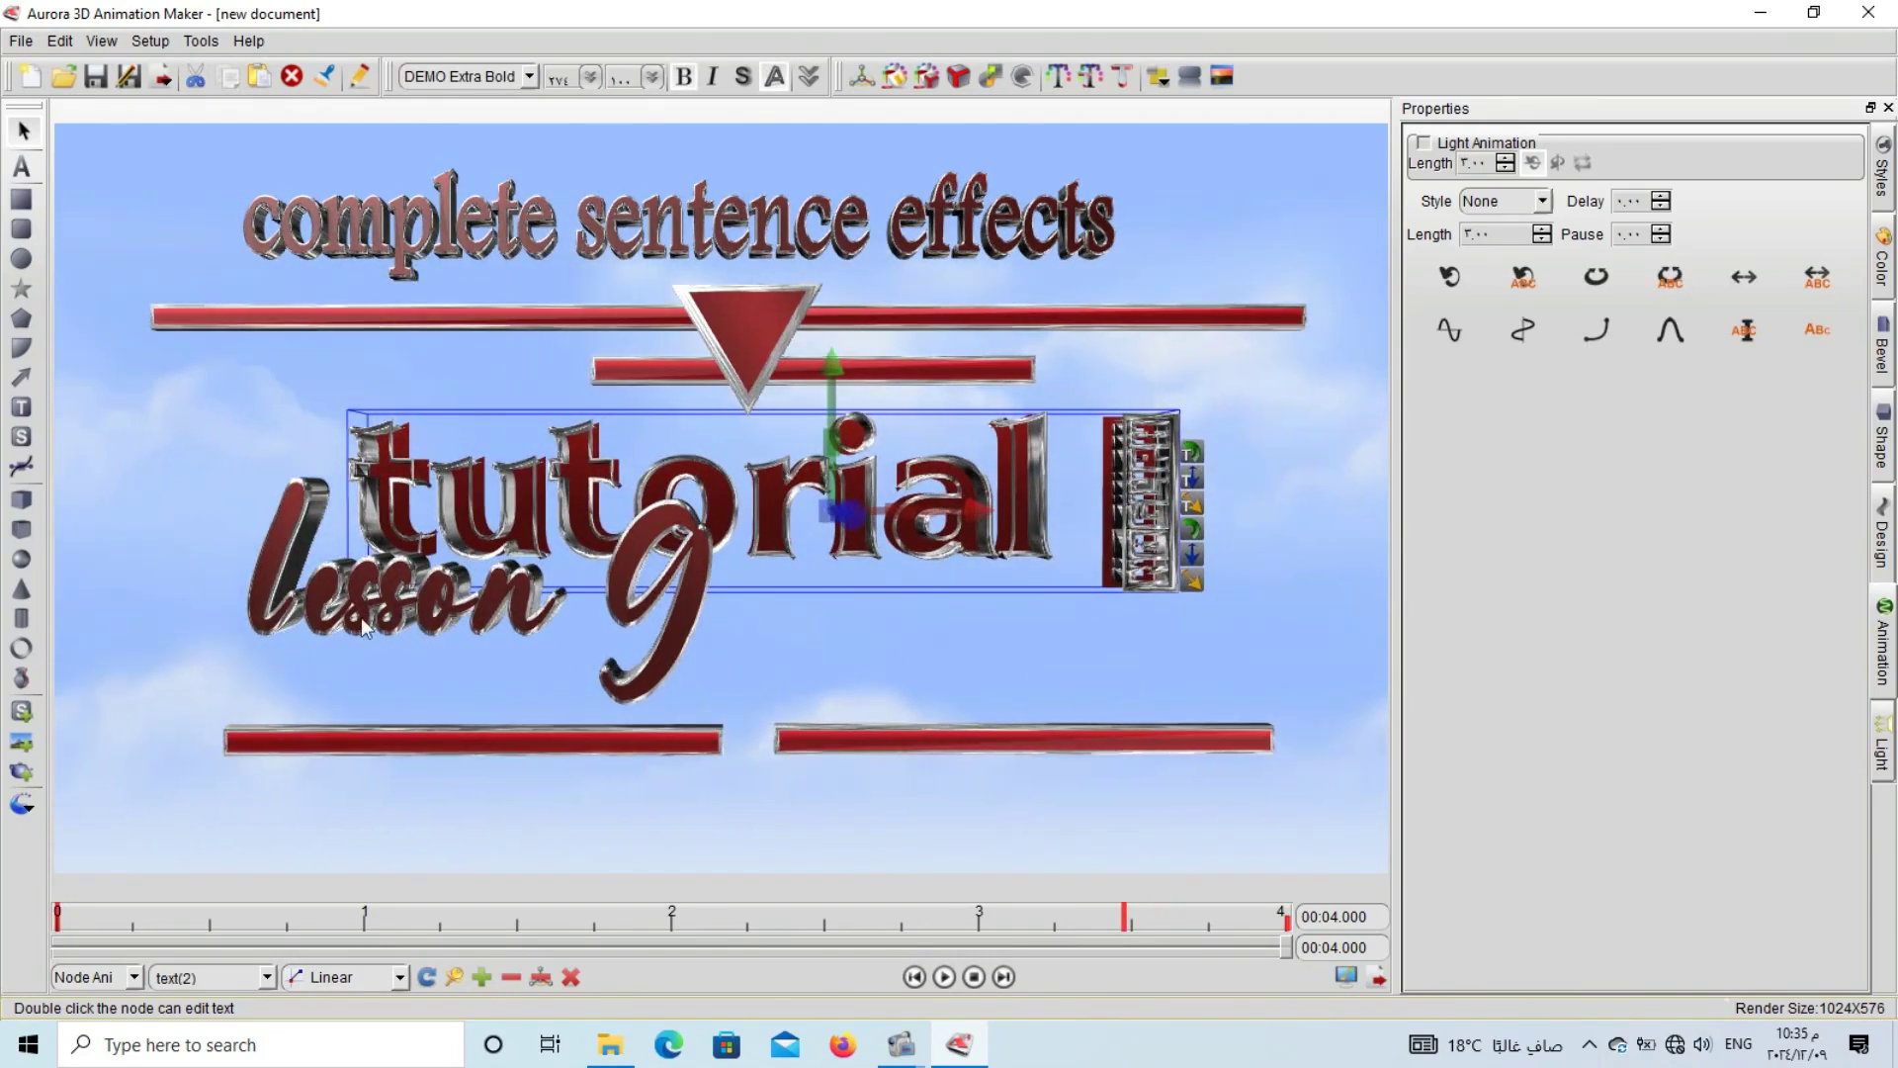
left_click(431, 656)
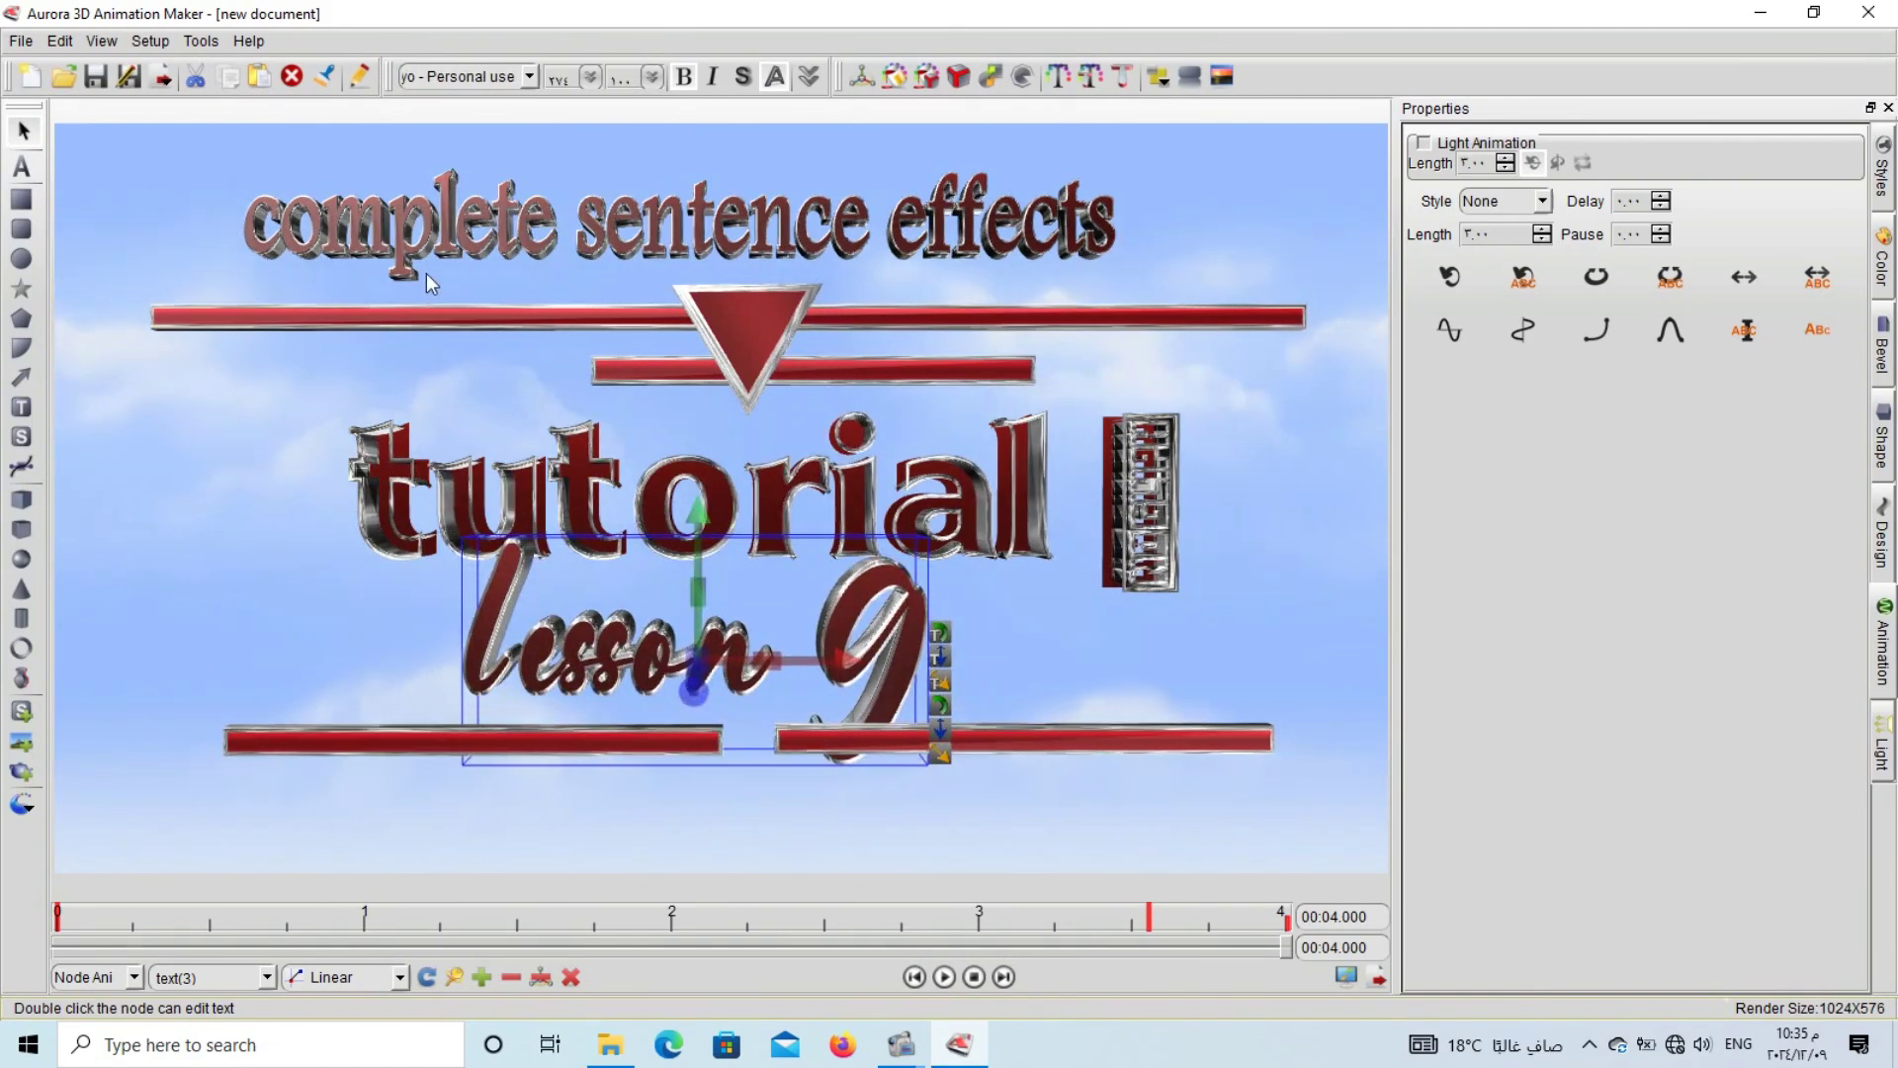
- Change the text outline color of "complete sentence effects" to blue
left_click(408, 255)
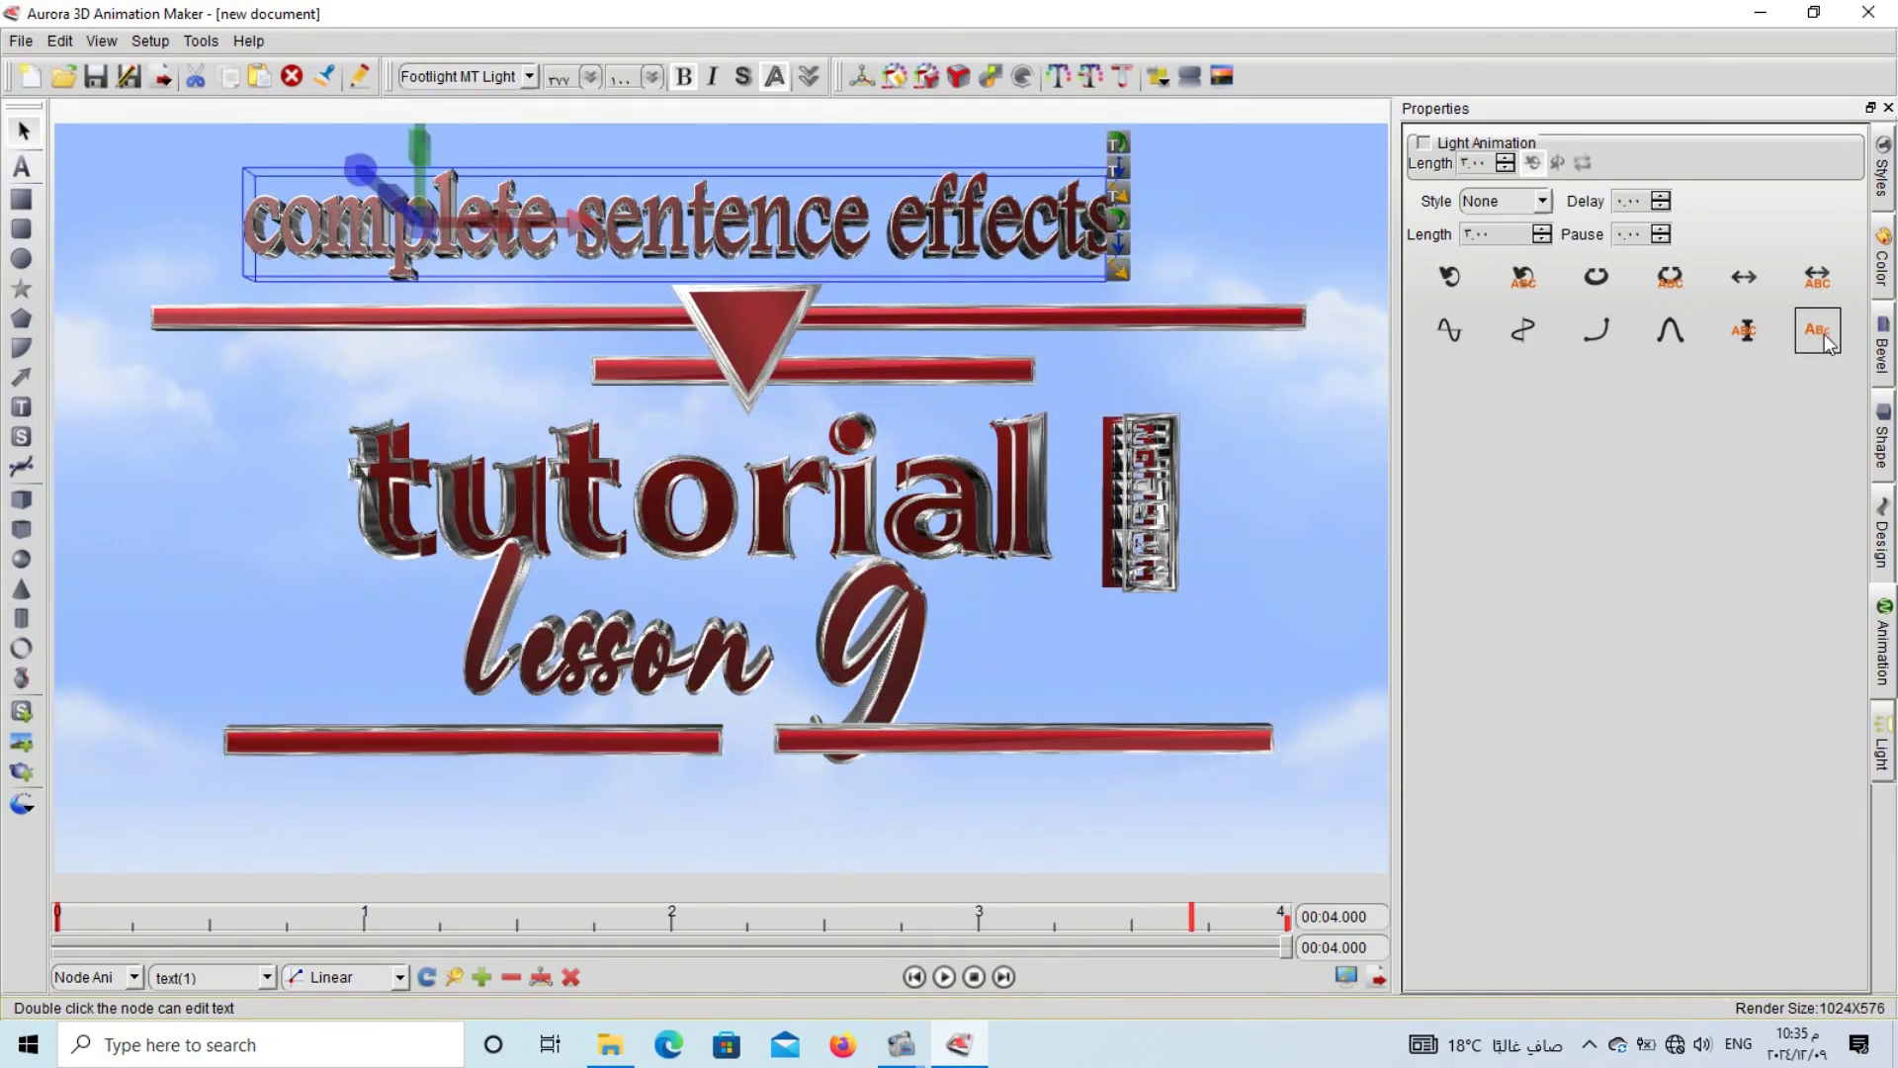
left_click(1889, 283)
left_click(1566, 271)
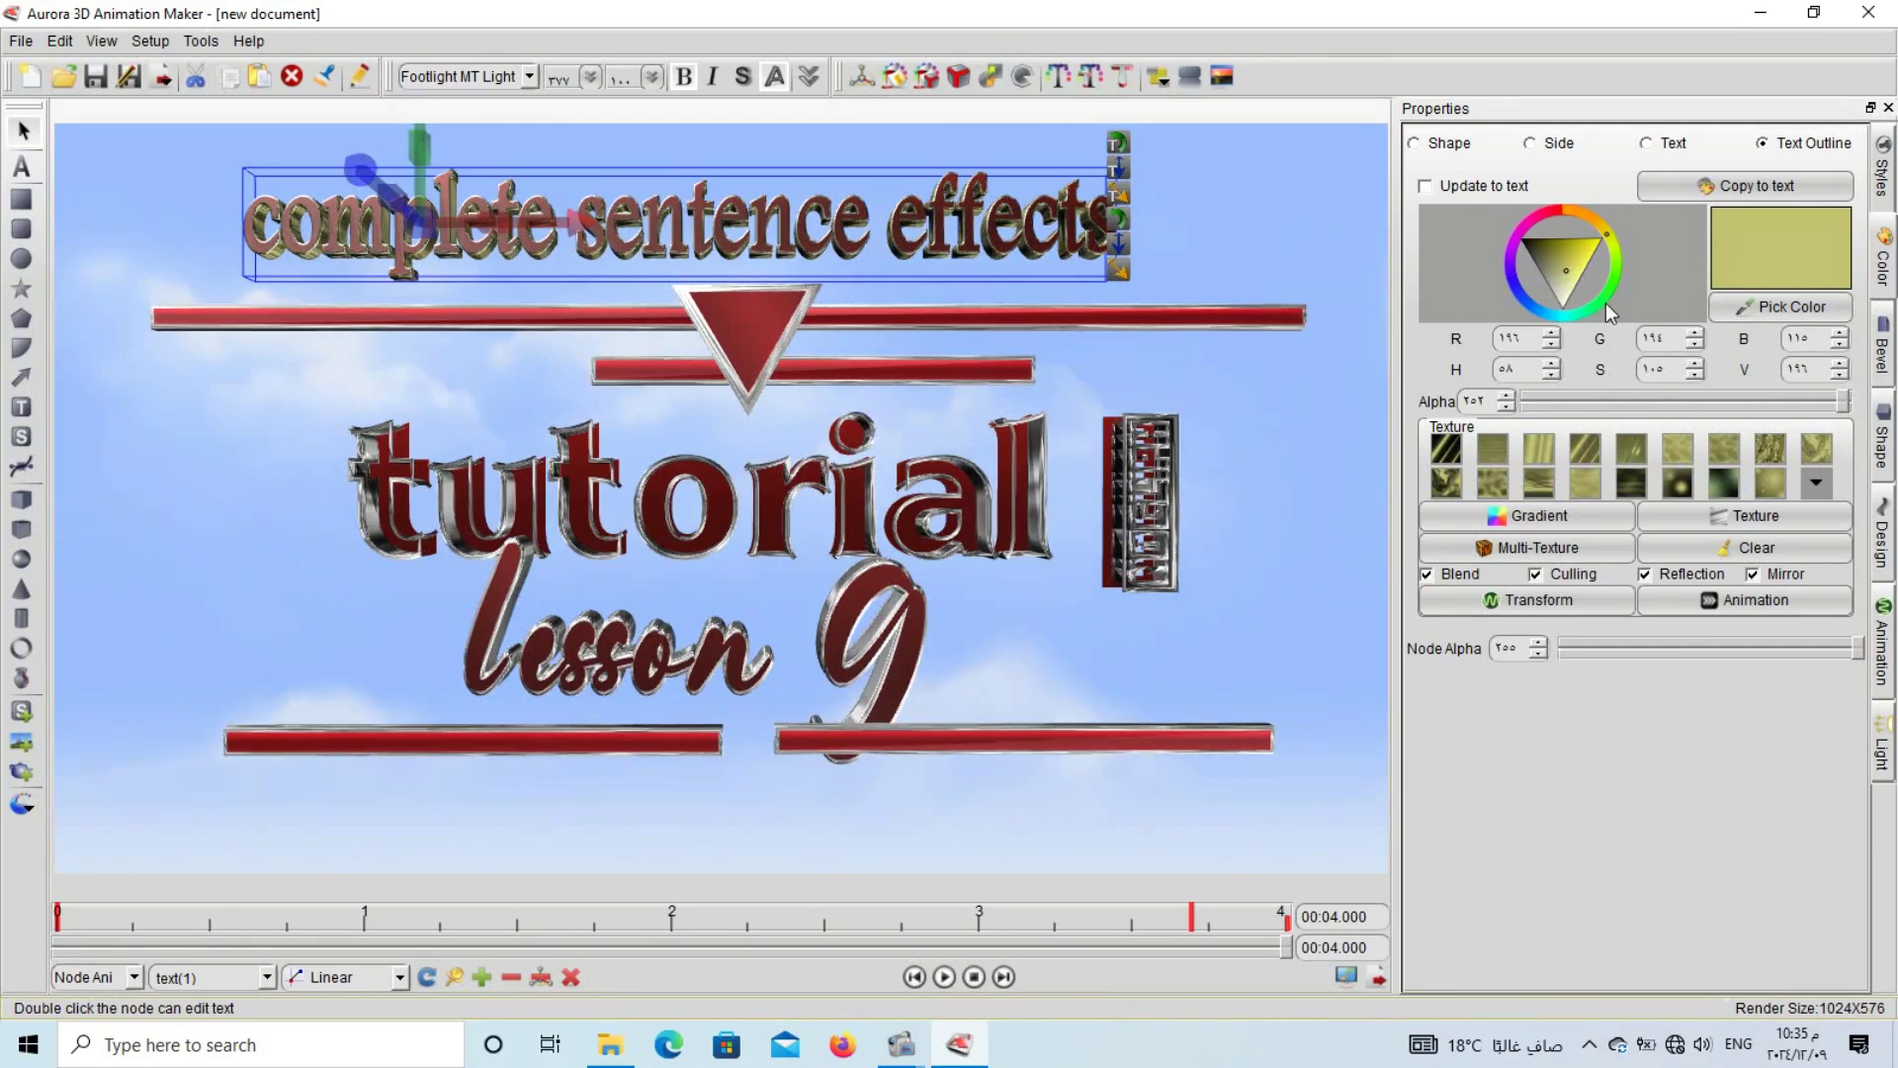
left_click_drag(1608, 306, 1570, 312)
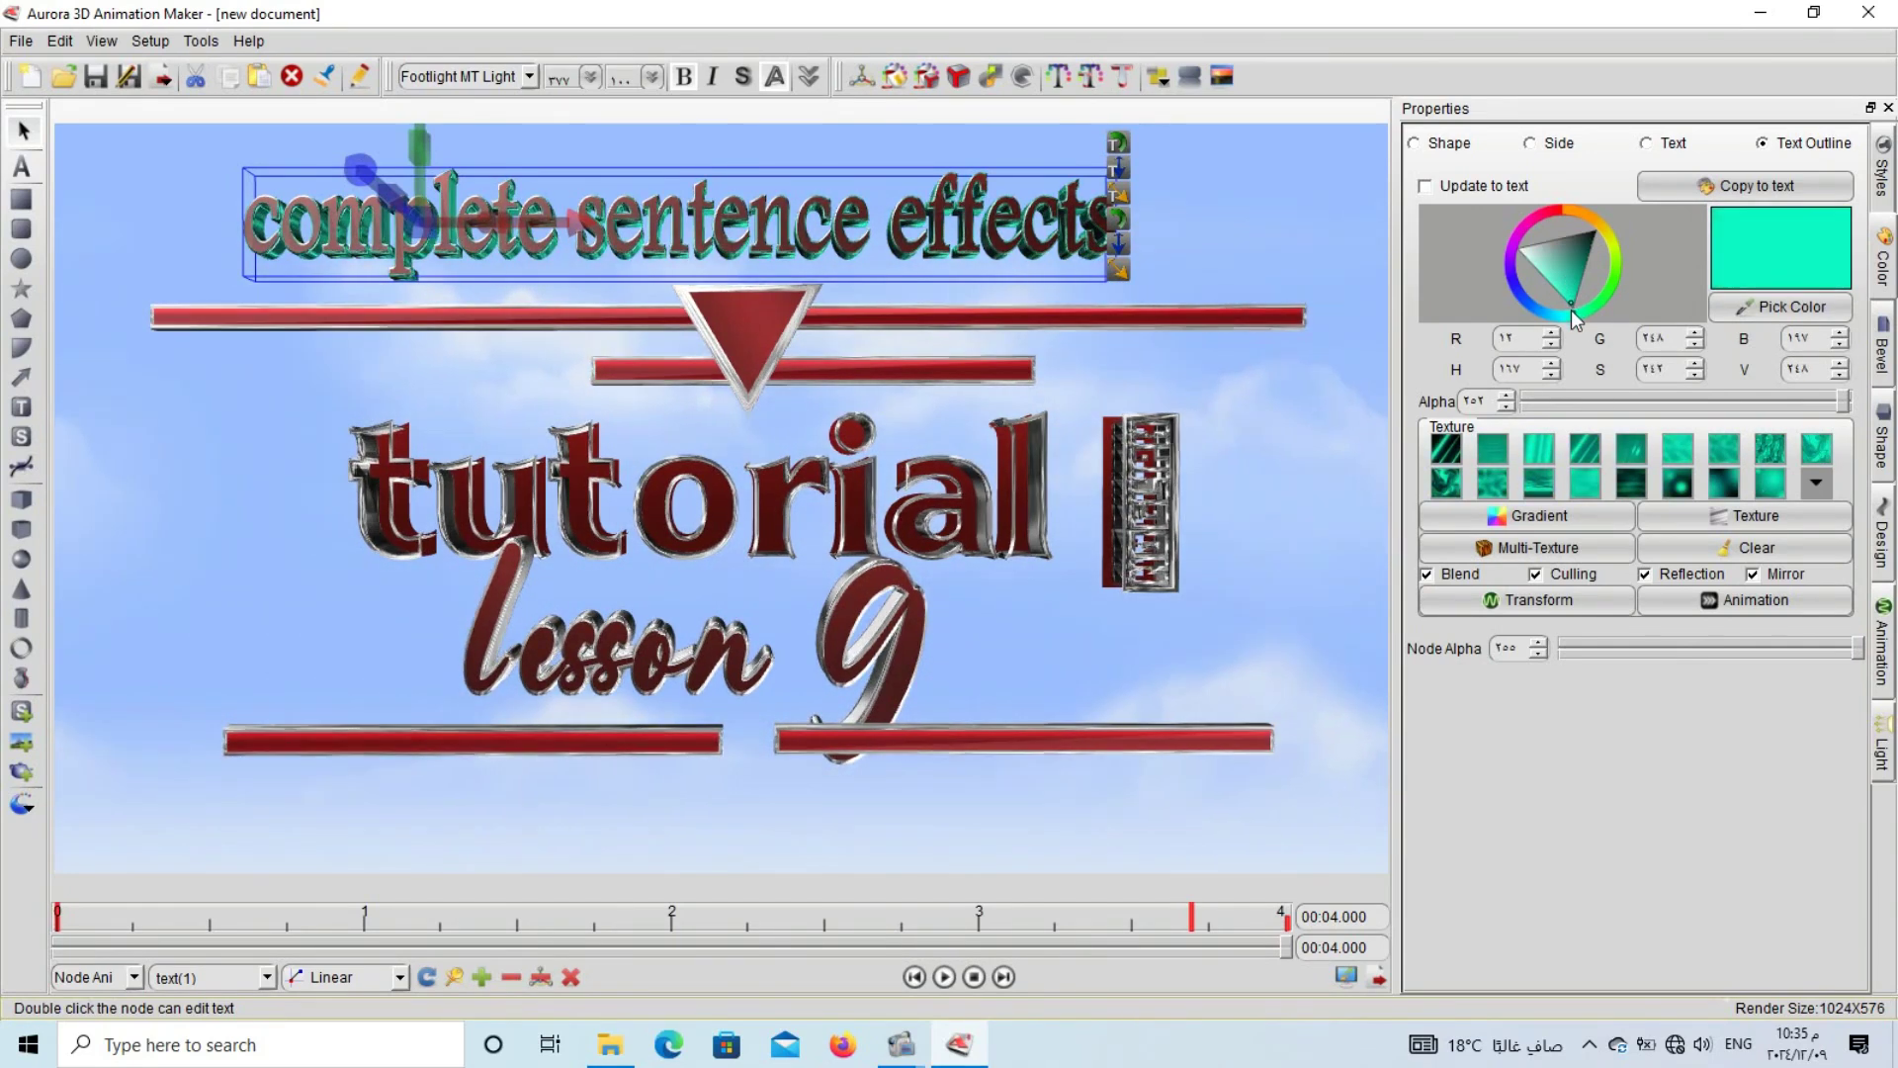
left_click(1552, 317)
- Change the text face color of "complete sentence effects" to purple, about RGB 185, 25, 242
left_click(1646, 142)
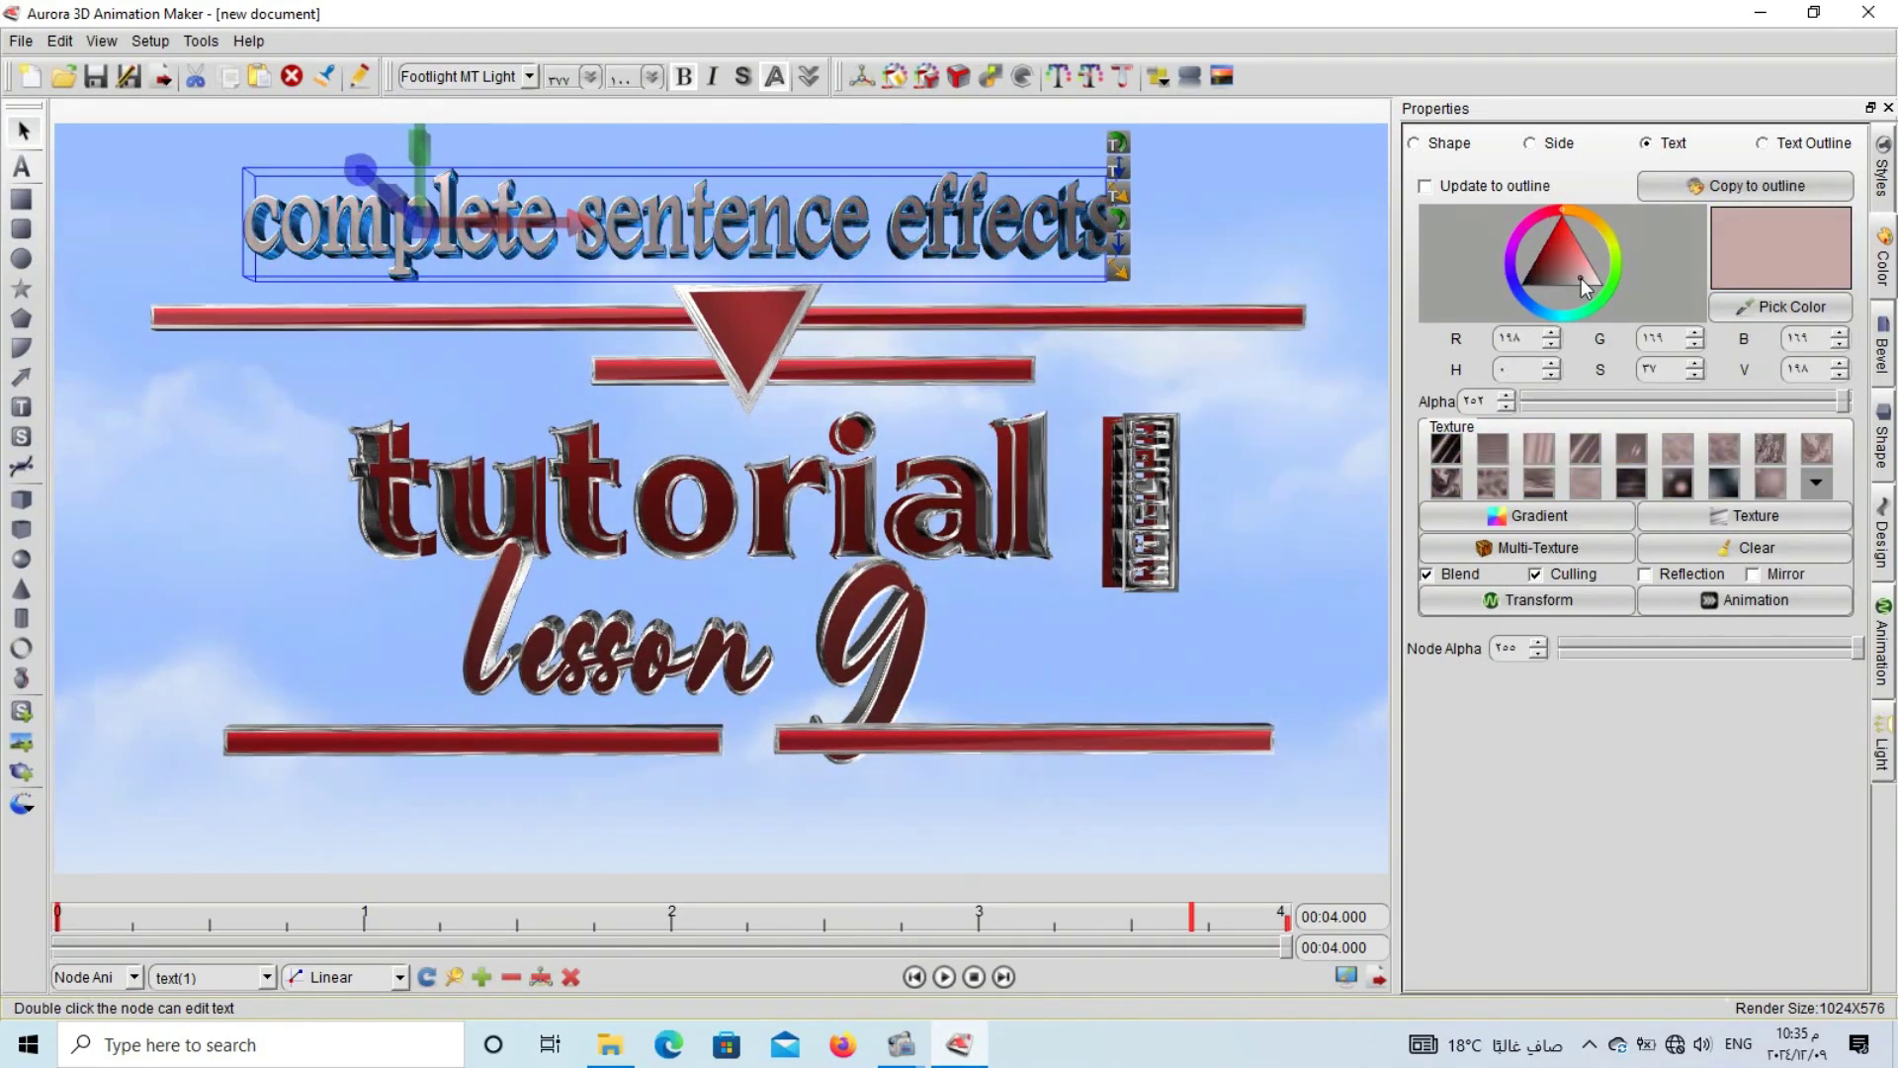
left_click(1569, 302)
left_click(1562, 253)
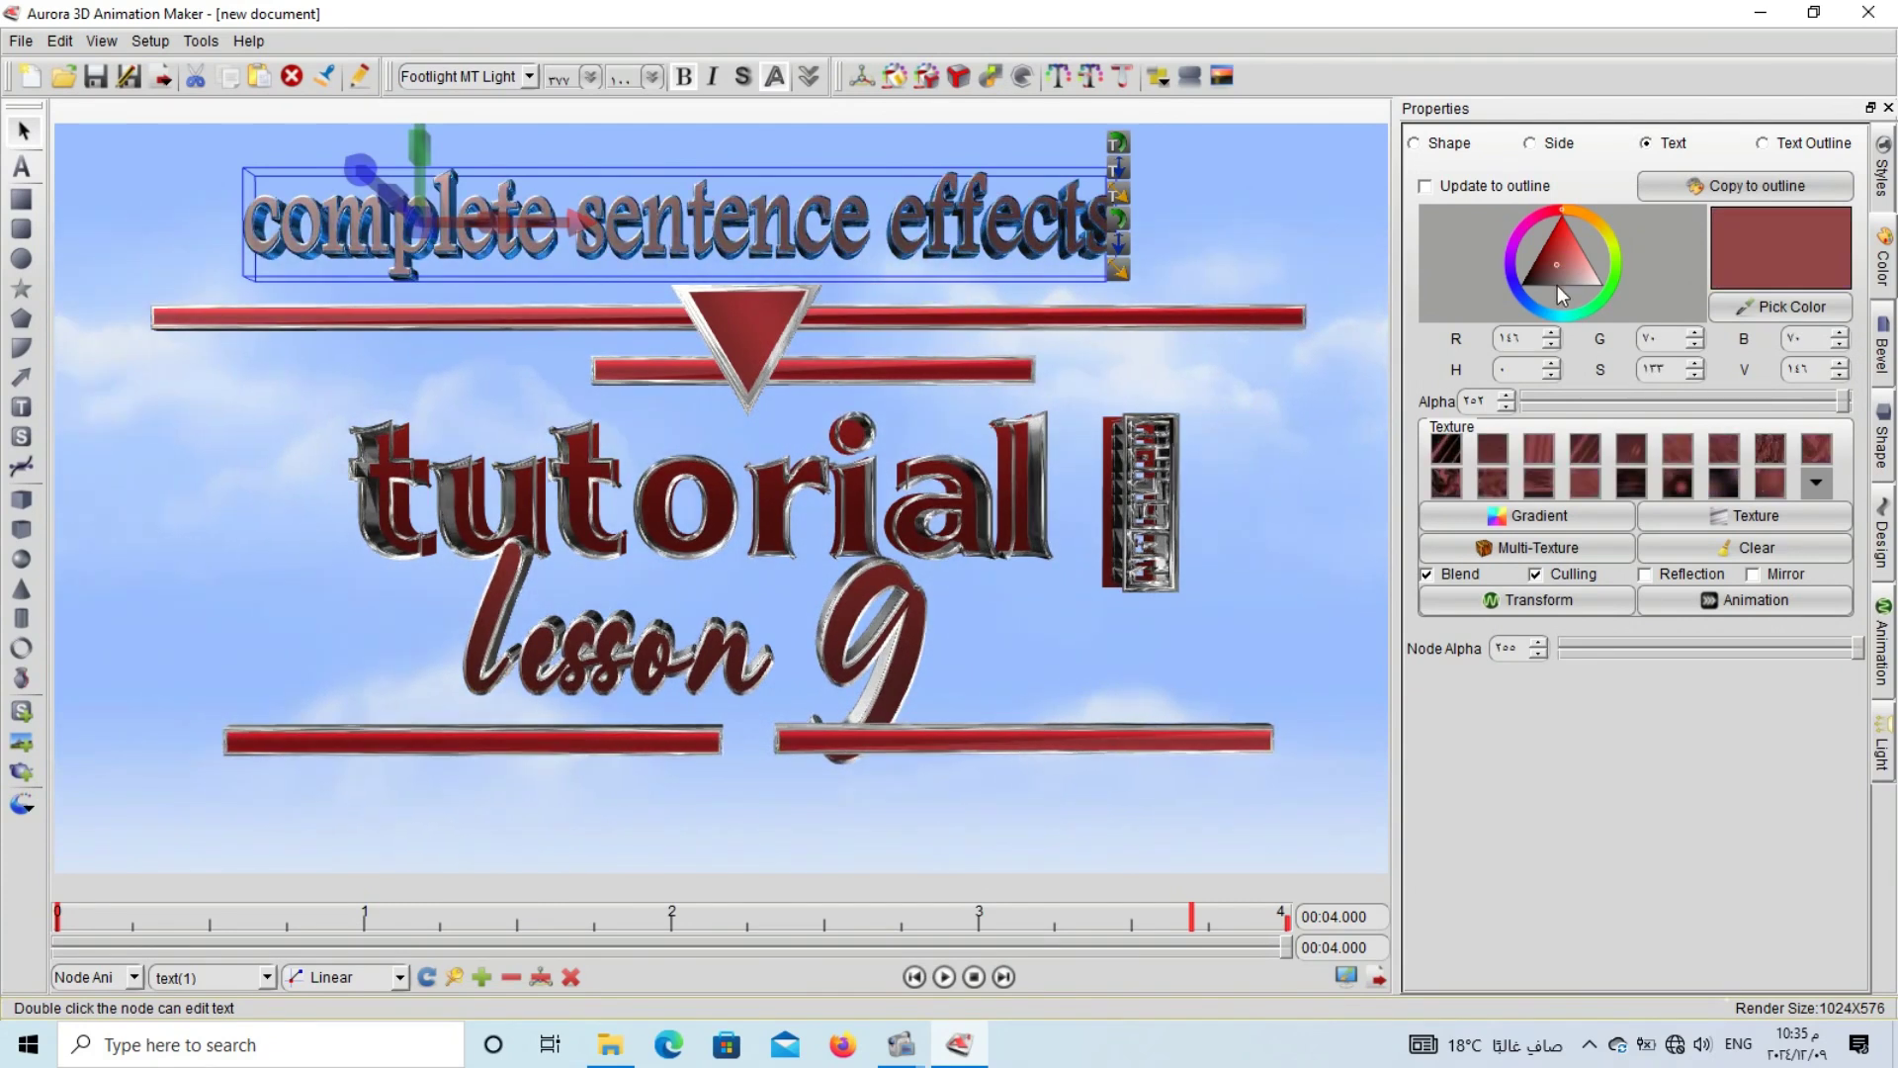
left_click(1548, 318)
left_click(1553, 292)
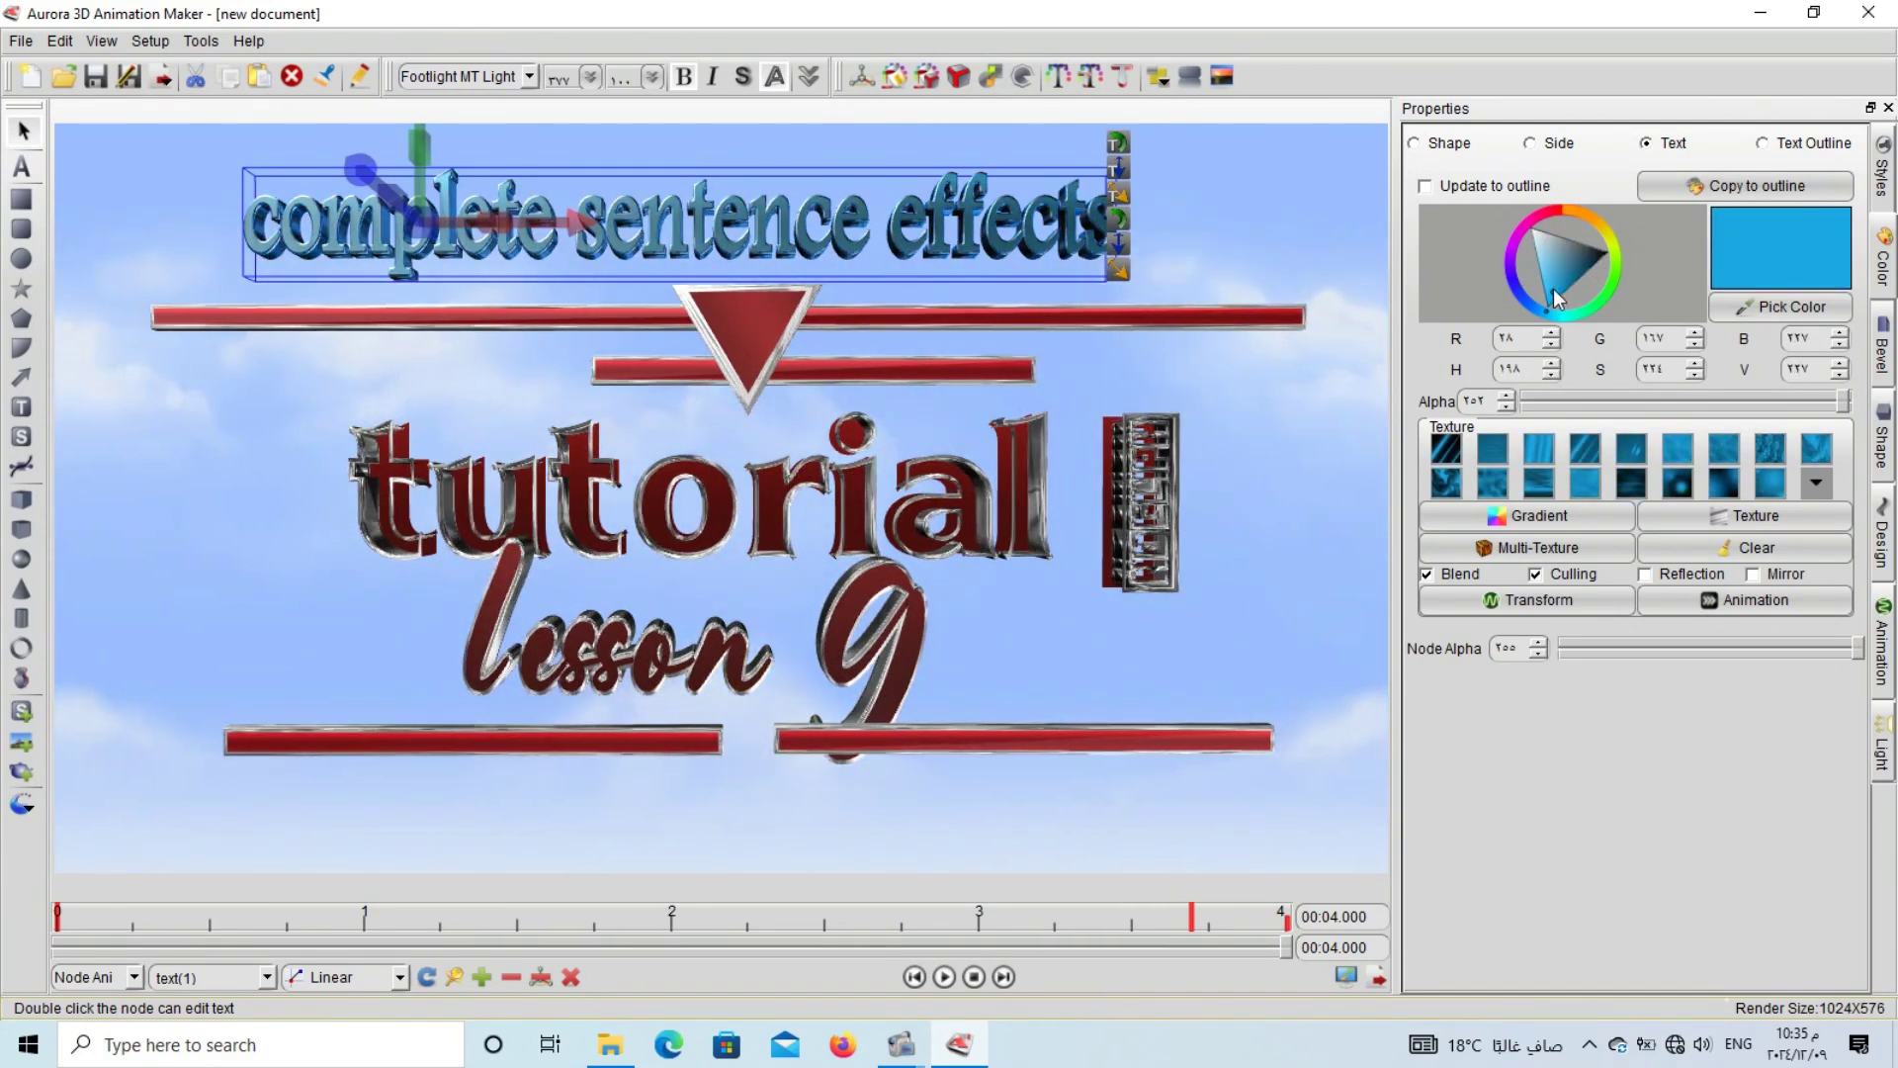
left_click(1502, 248)
left_click(1526, 248)
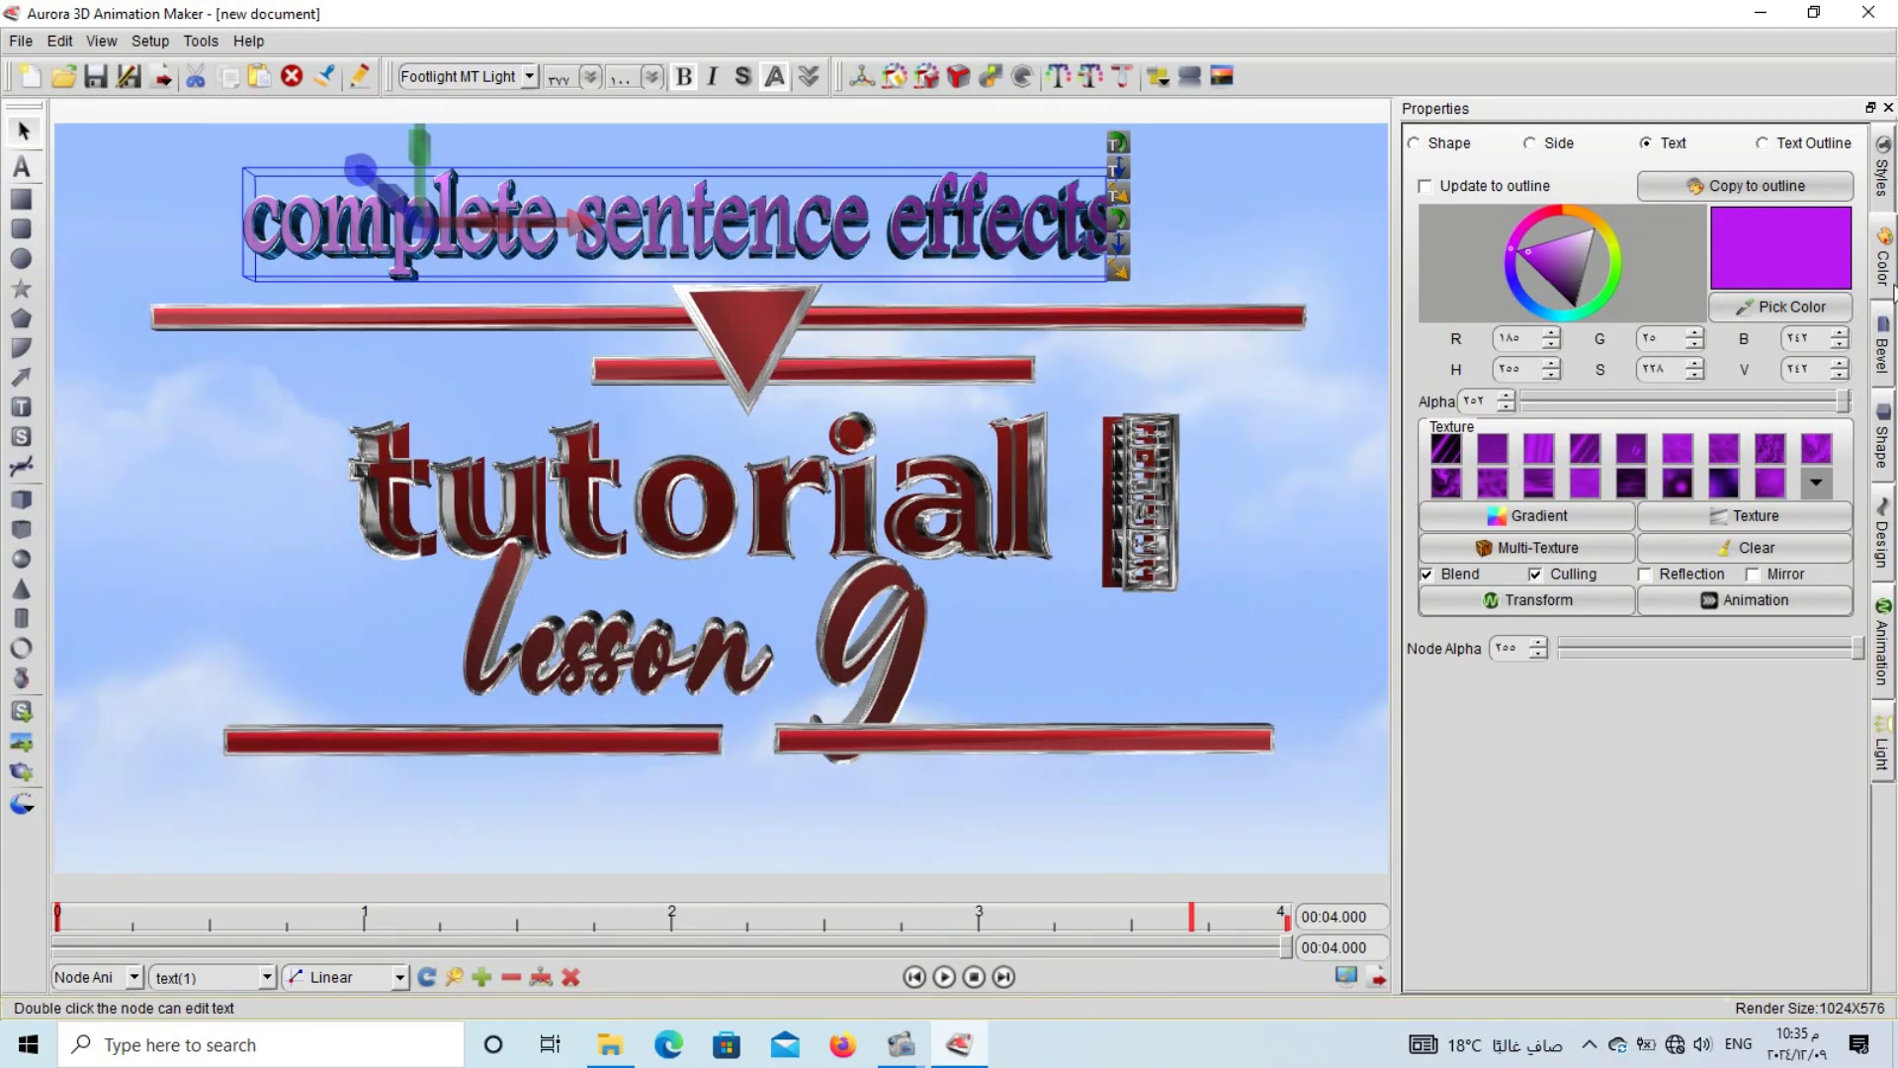
- Apply the 13th bevel preset to the shape of "complete sentence effects" and the 11th preset to its text
left_click(1883, 346)
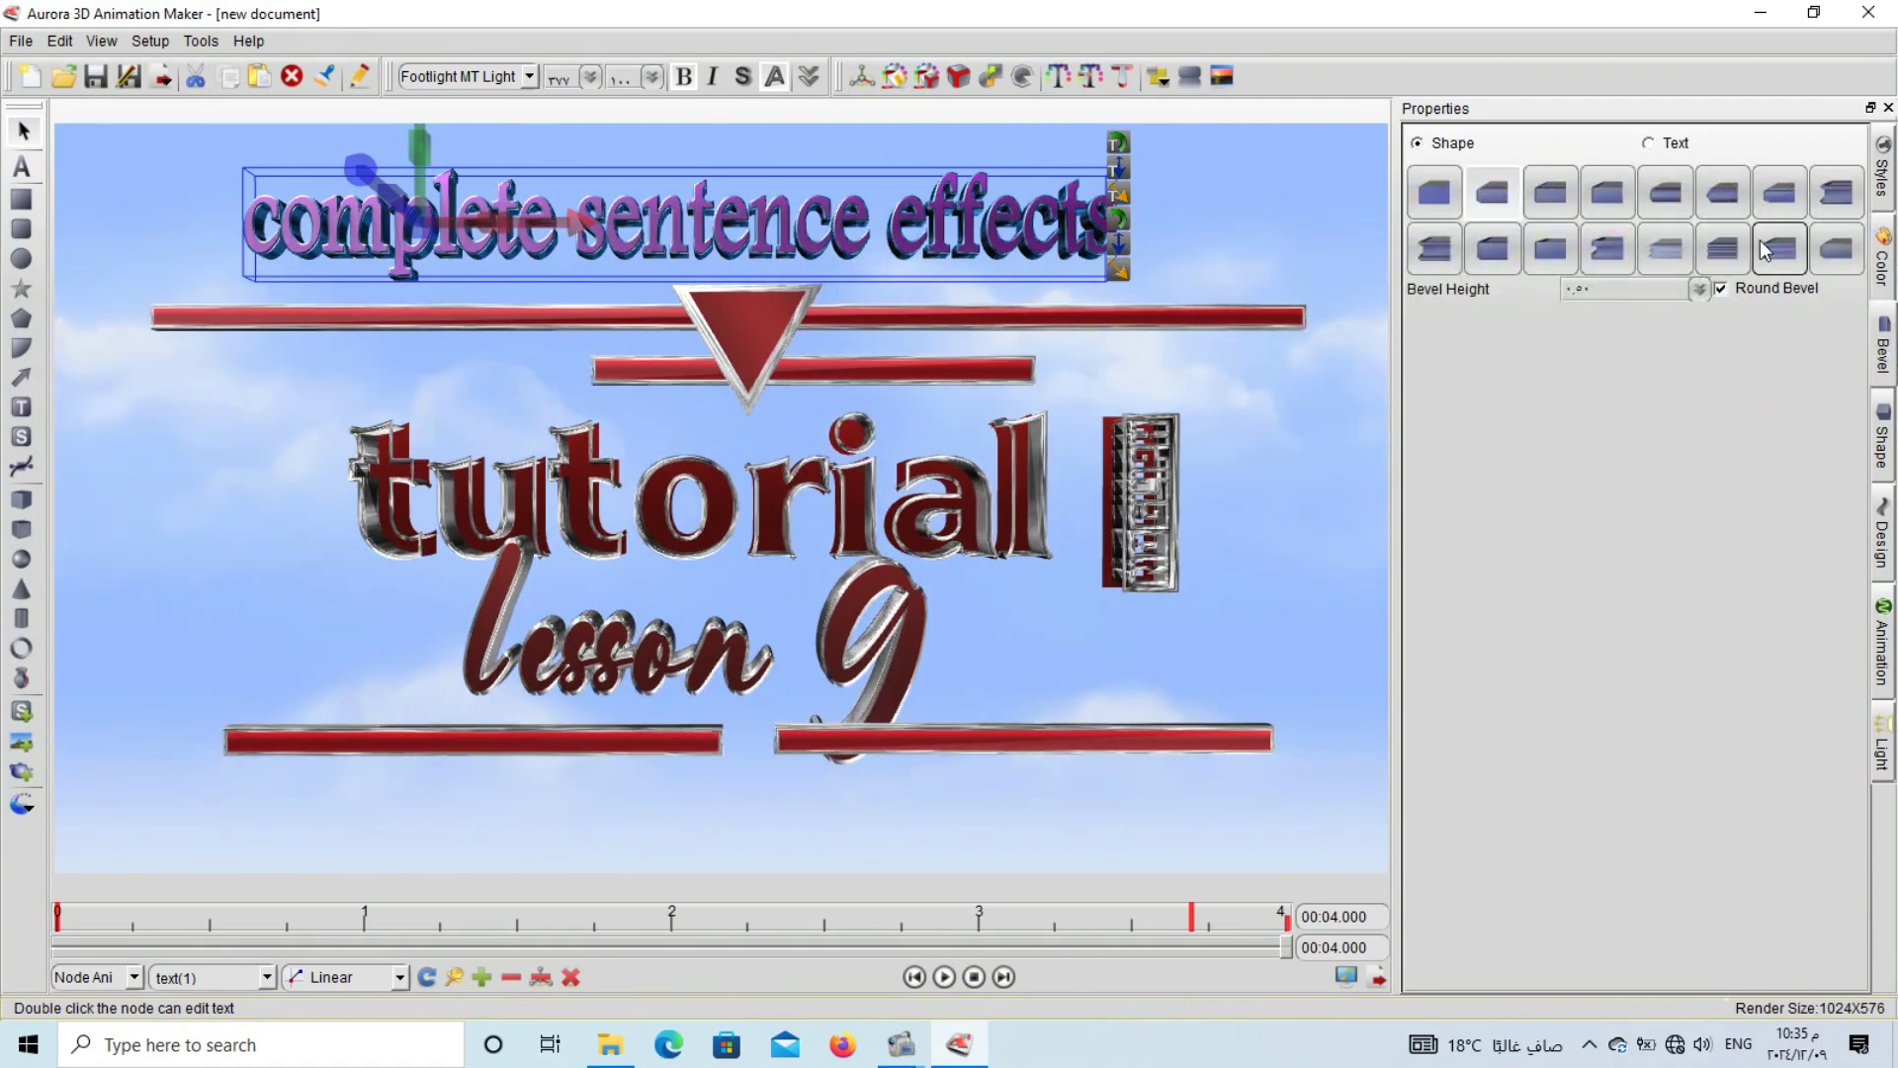
left_click(1780, 198)
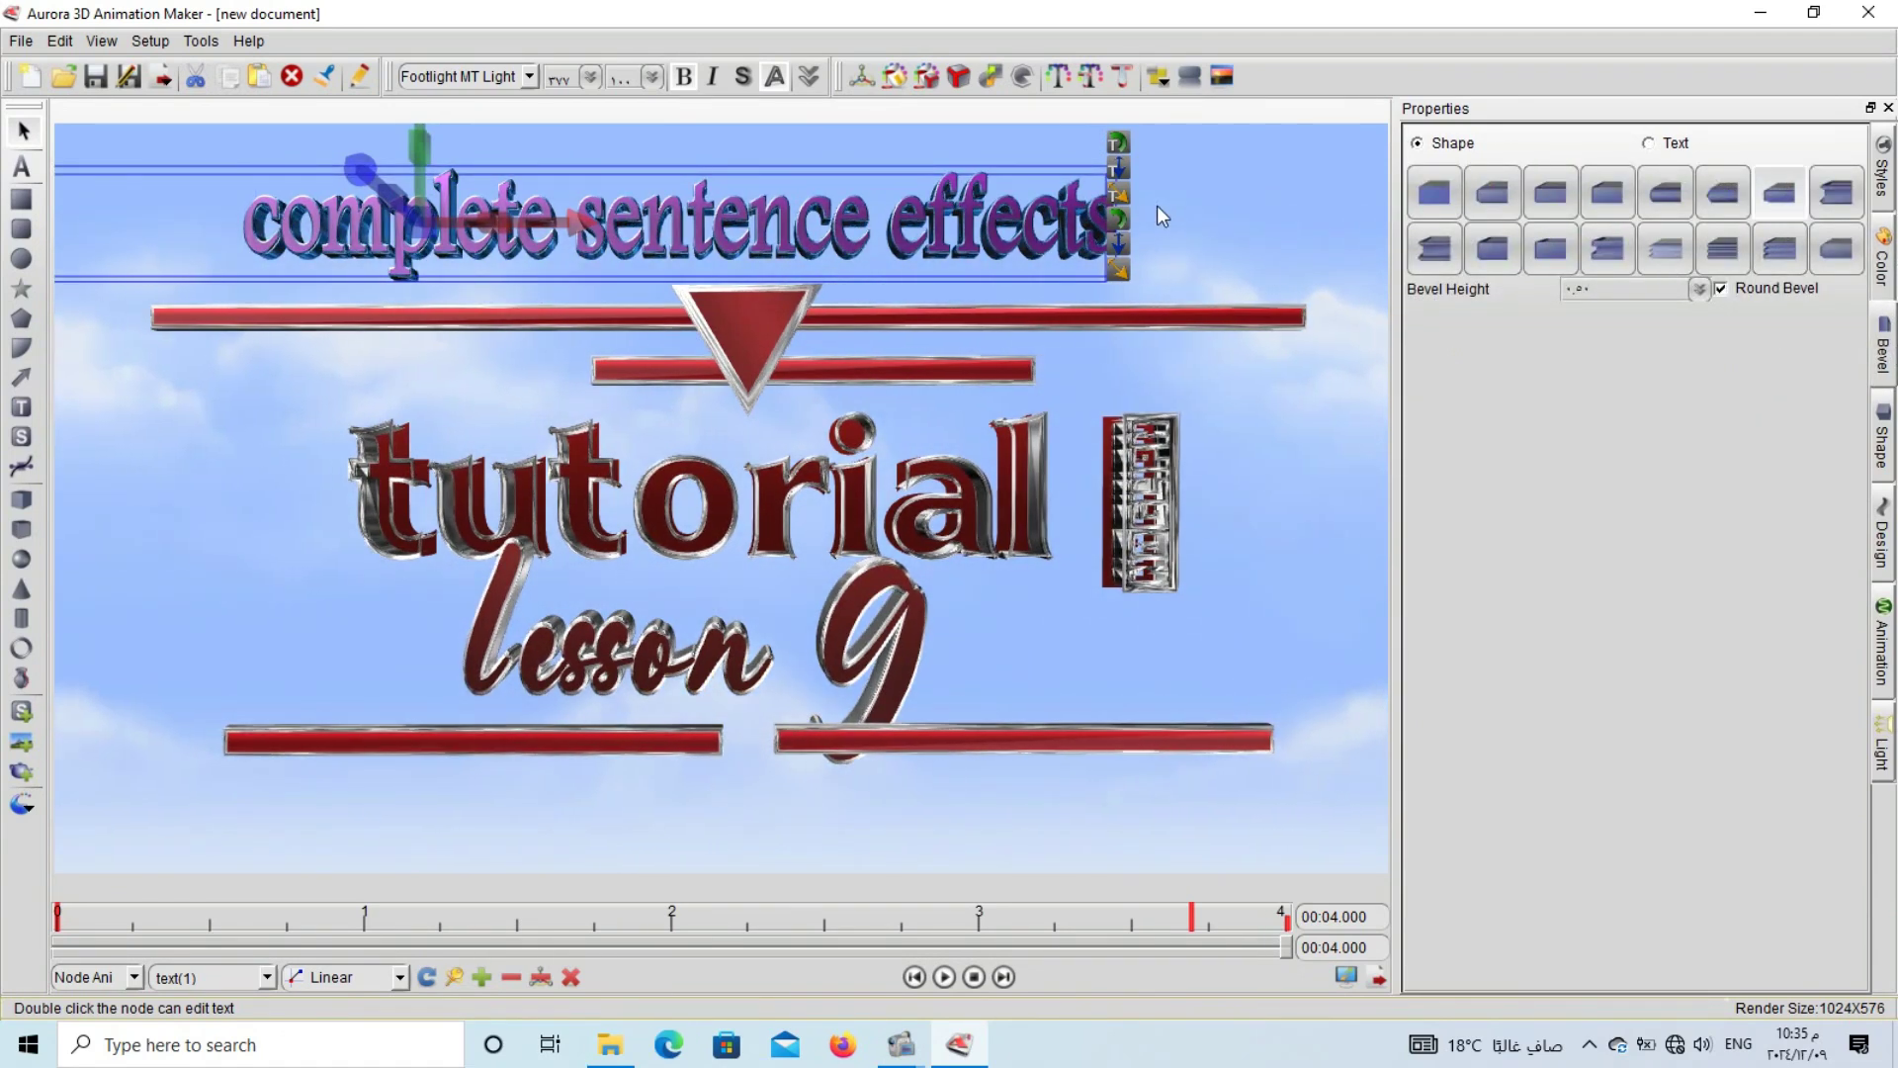
left_click_drag(1117, 168, 1155, 150)
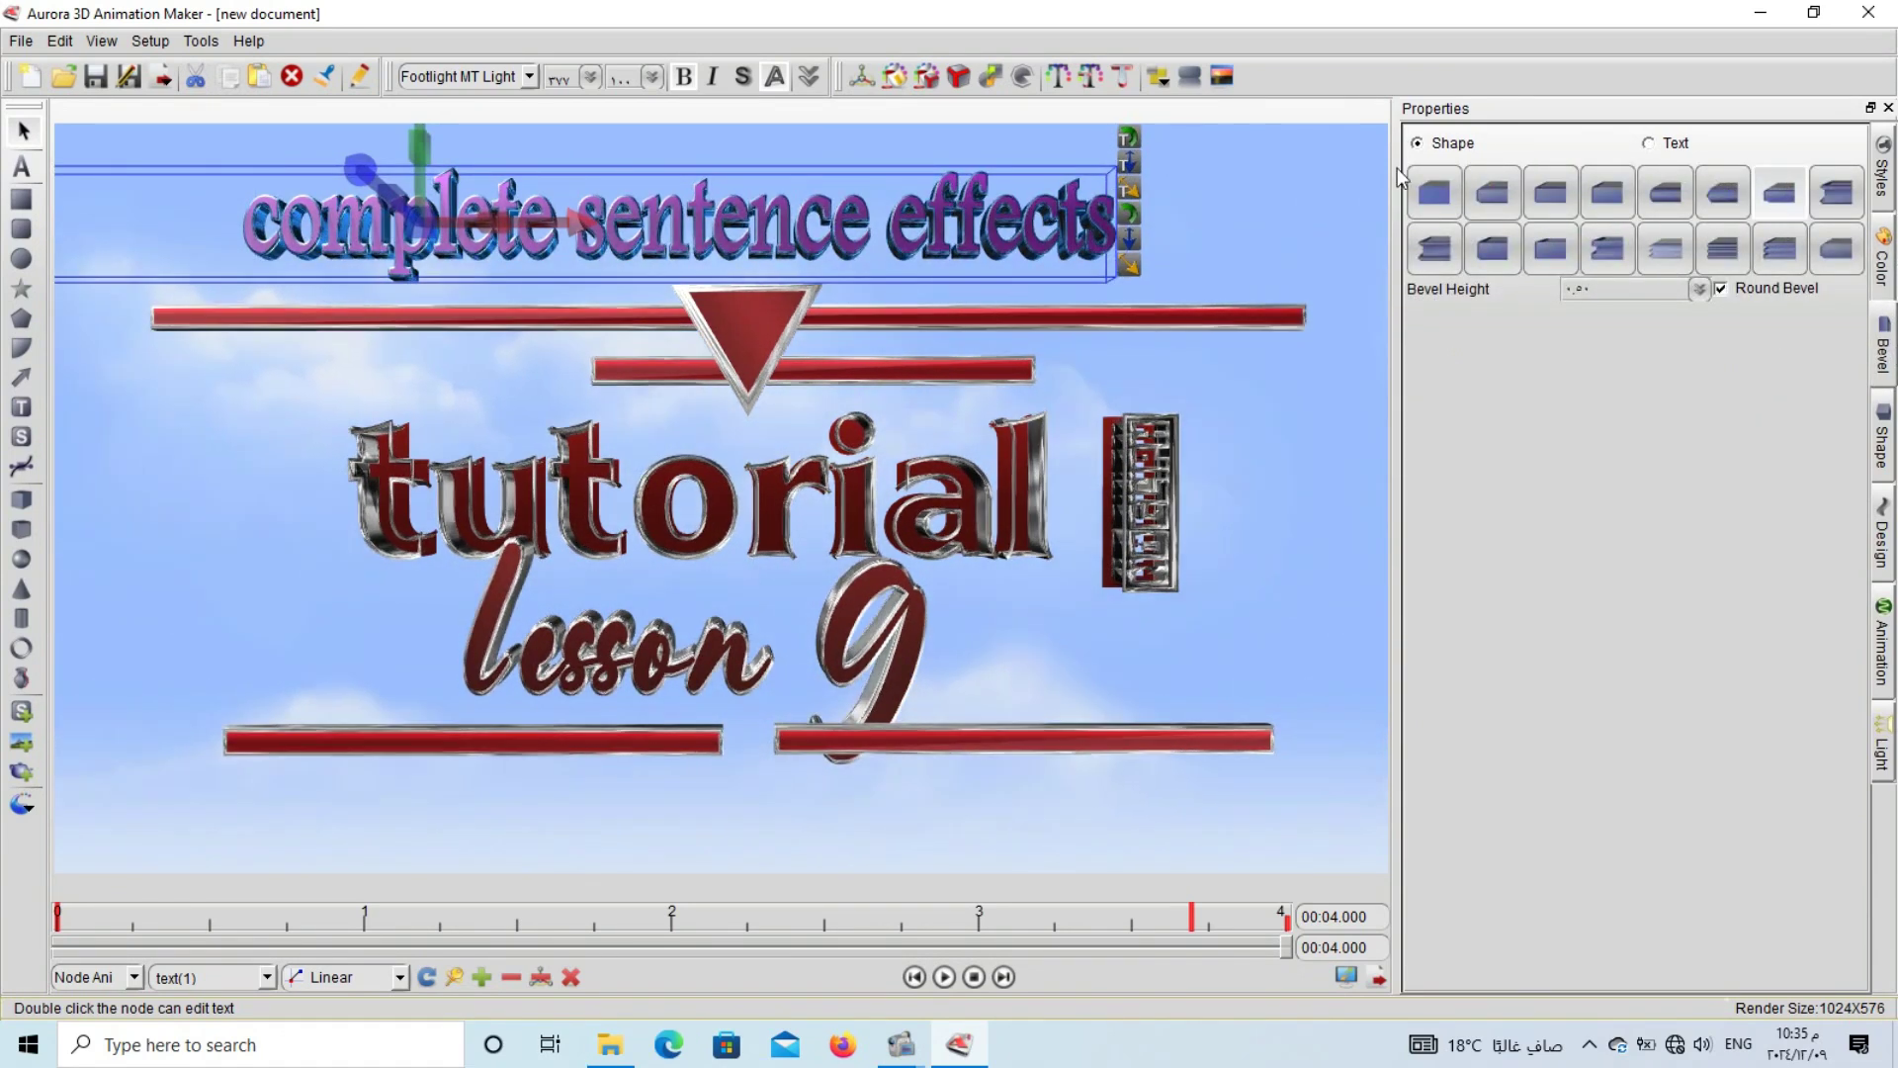
left_click(1677, 253)
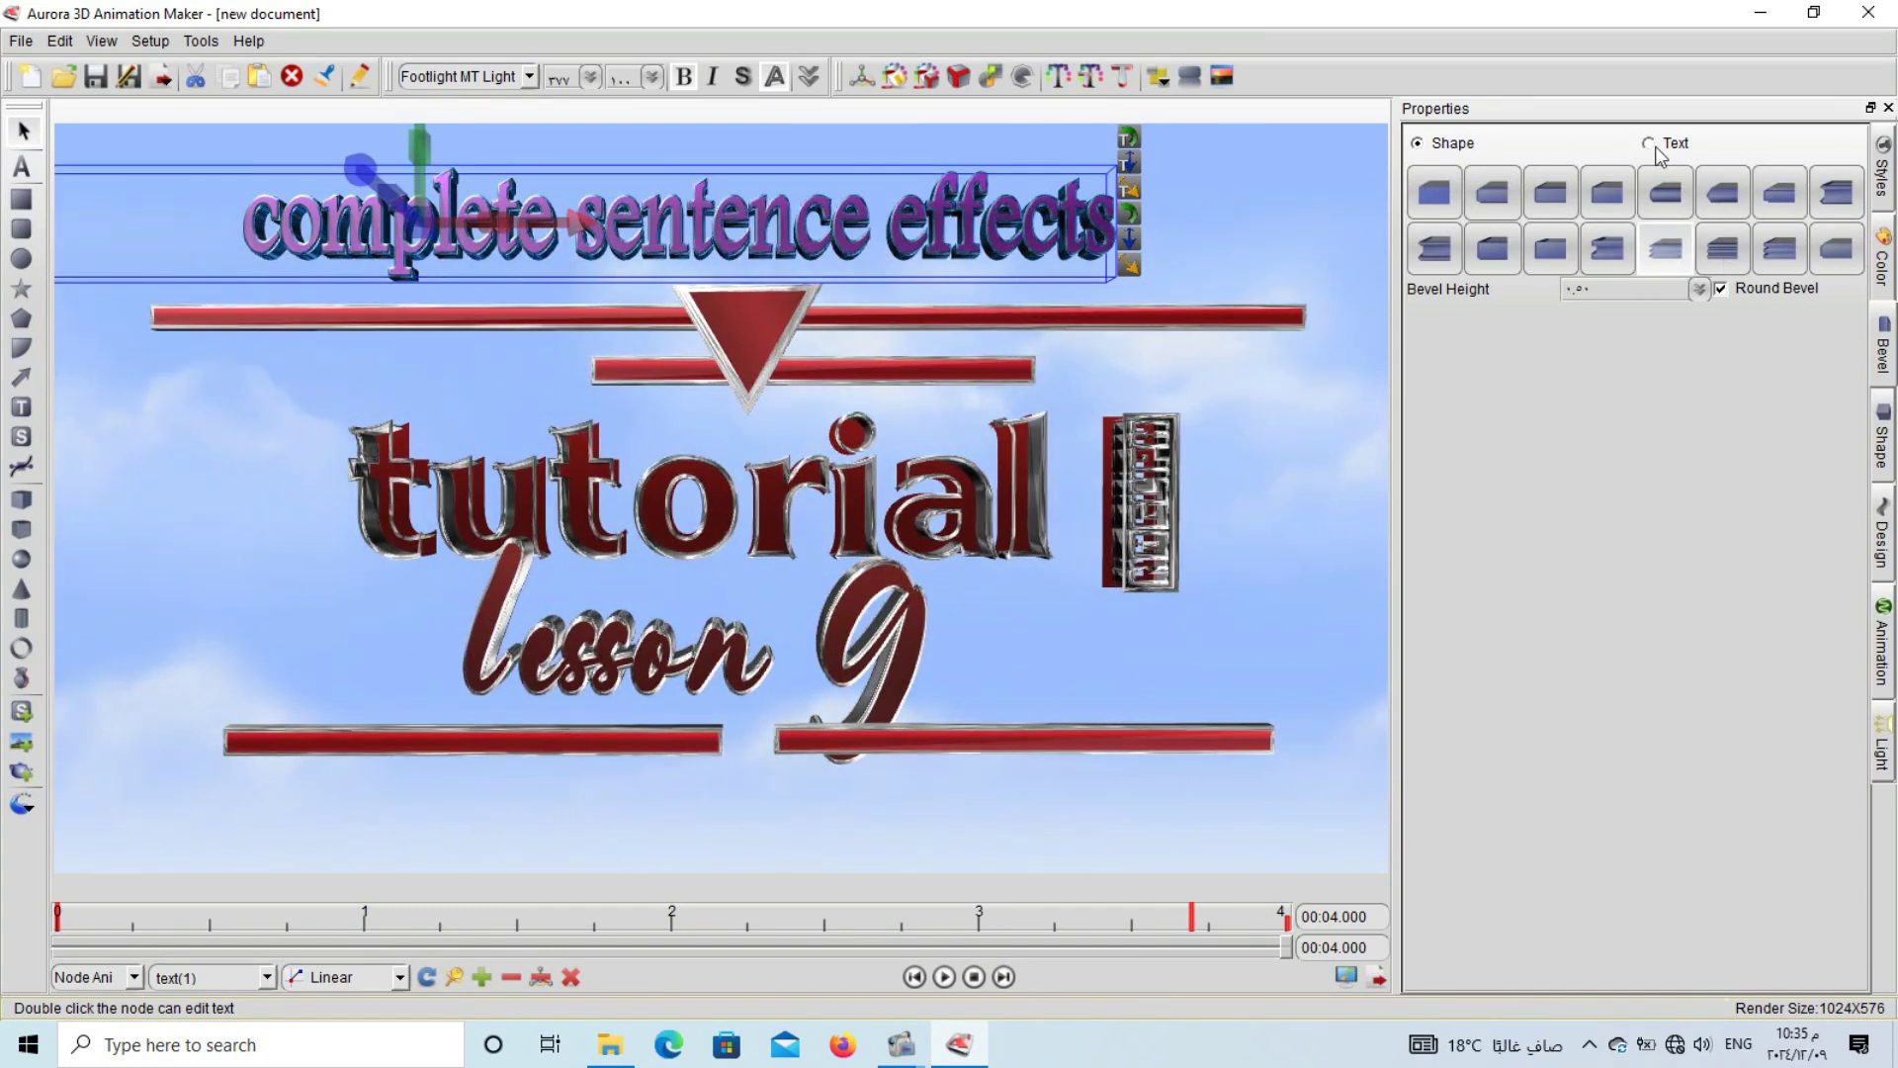
left_click(1563, 253)
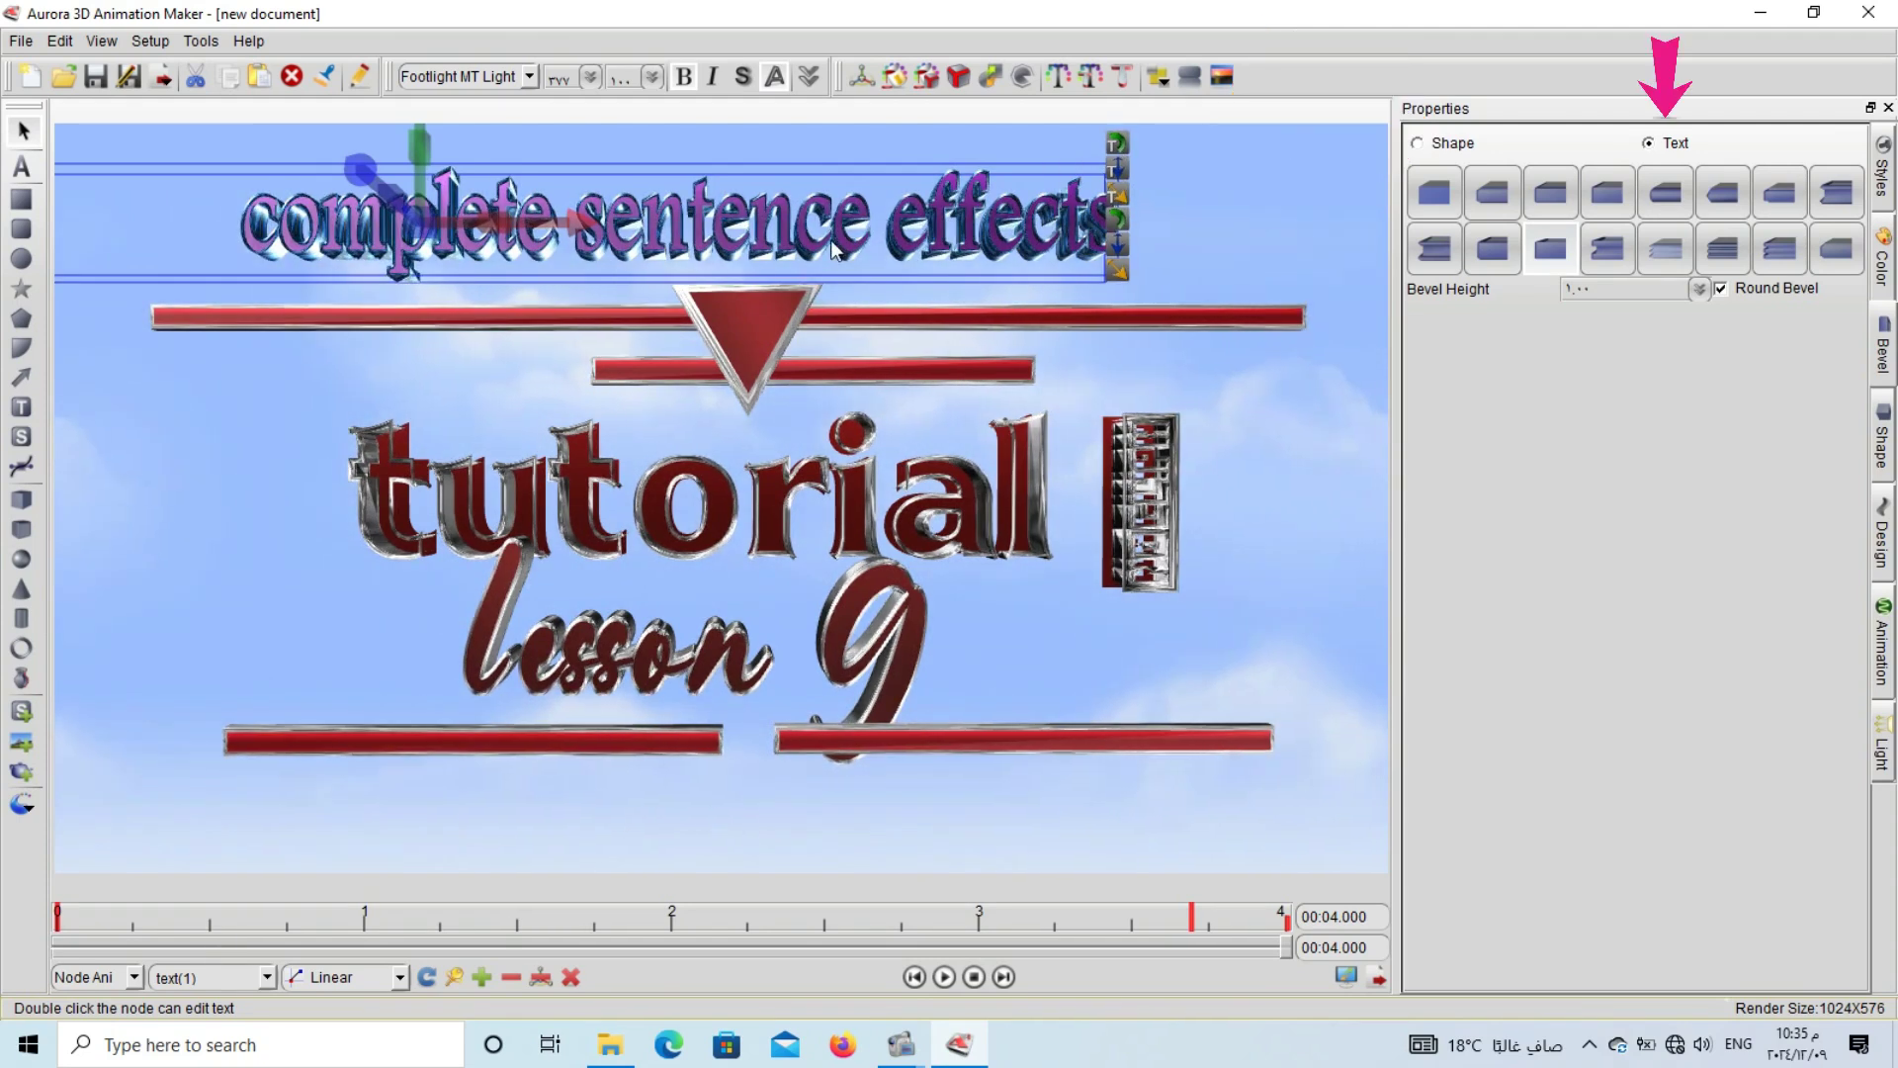
- Move "complete sentence effects" to about X 3.37 and Y 111.24 and adjust its depth position
left_click(1895, 443)
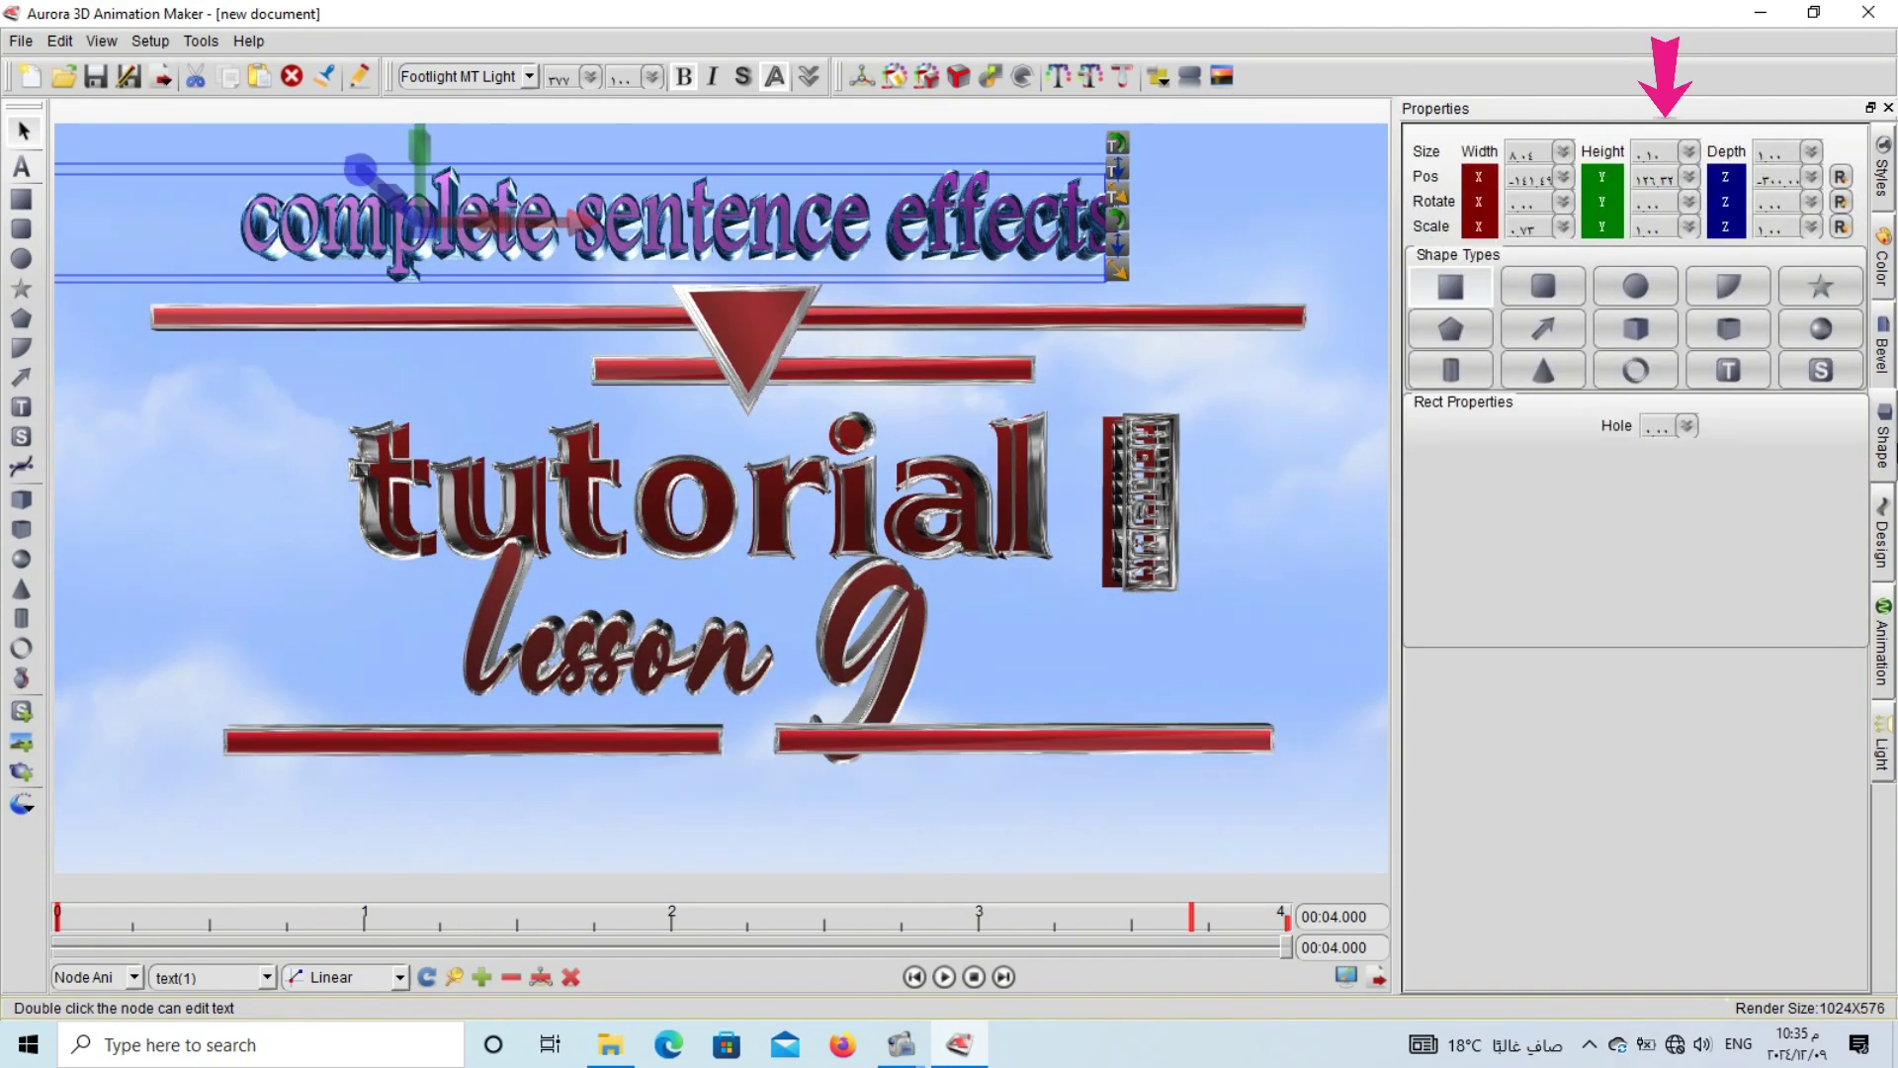
left_click(1563, 180)
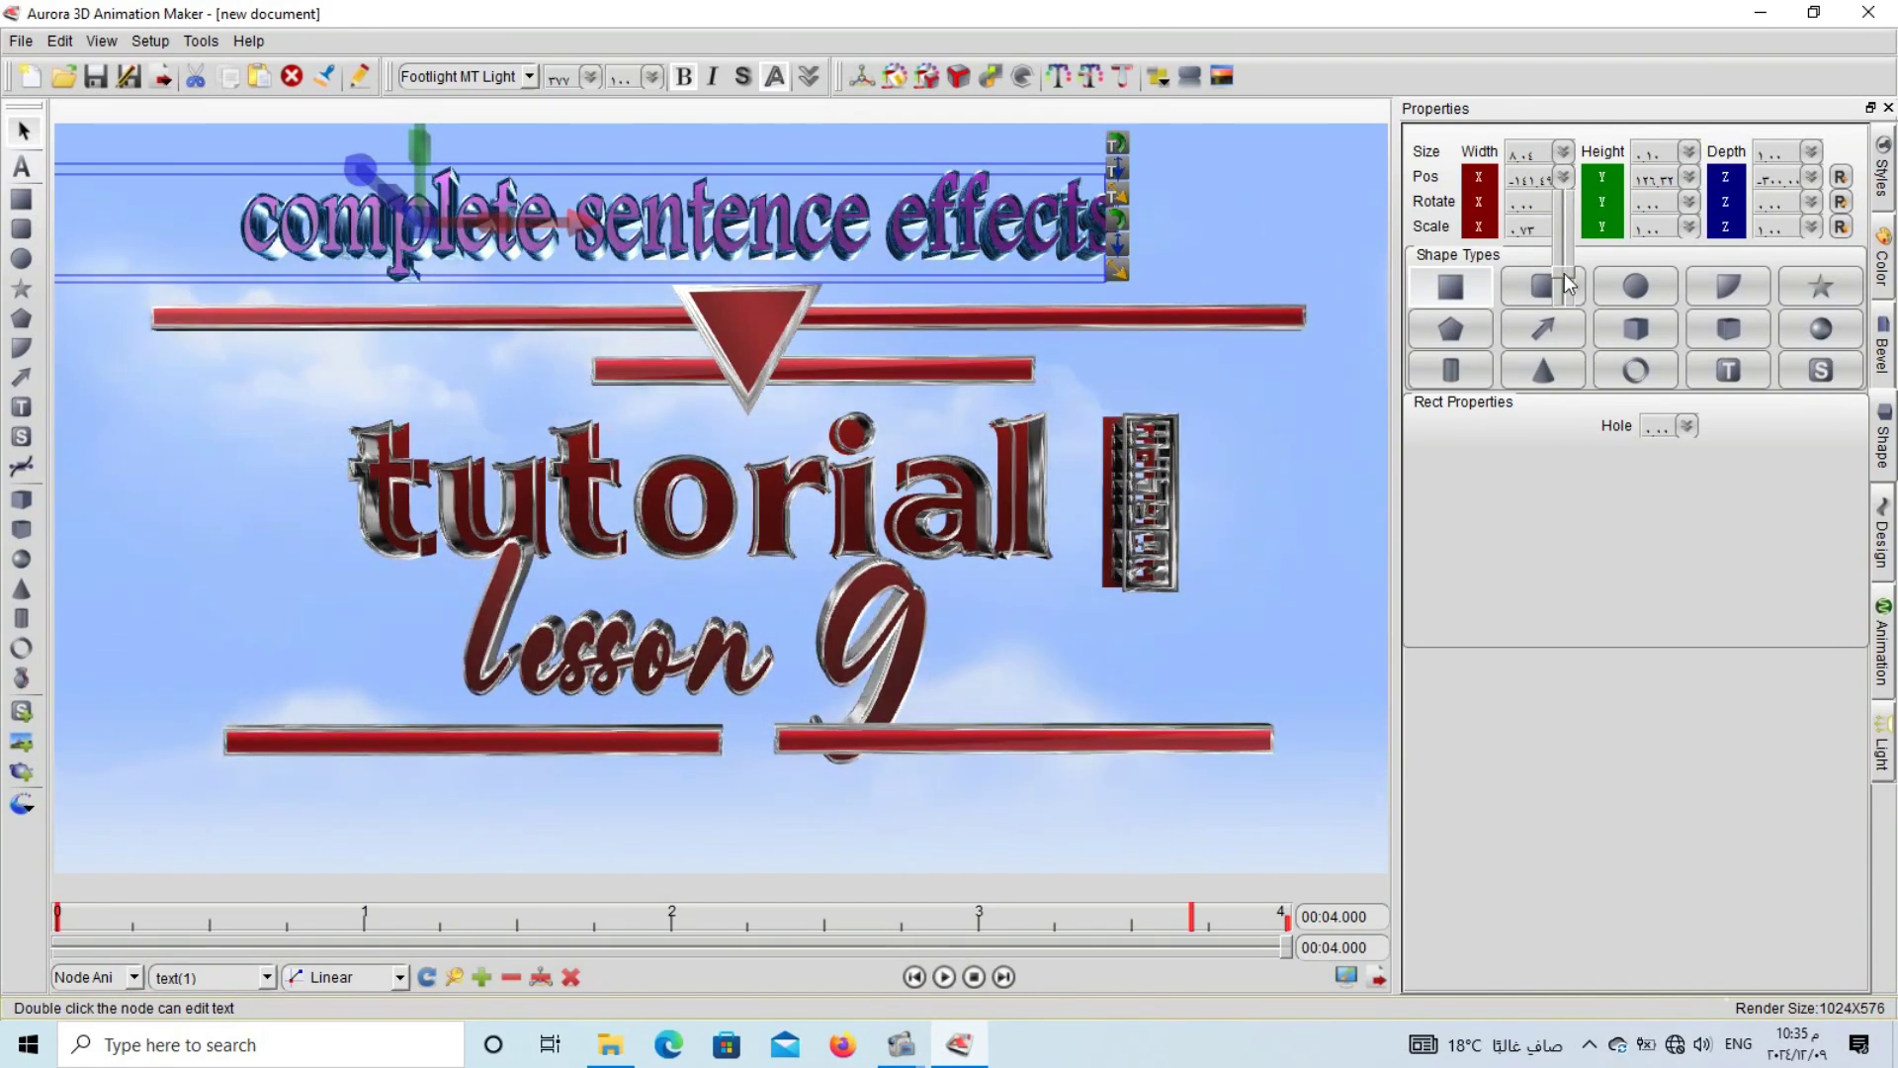
left_click_drag(1564, 272, 1574, 247)
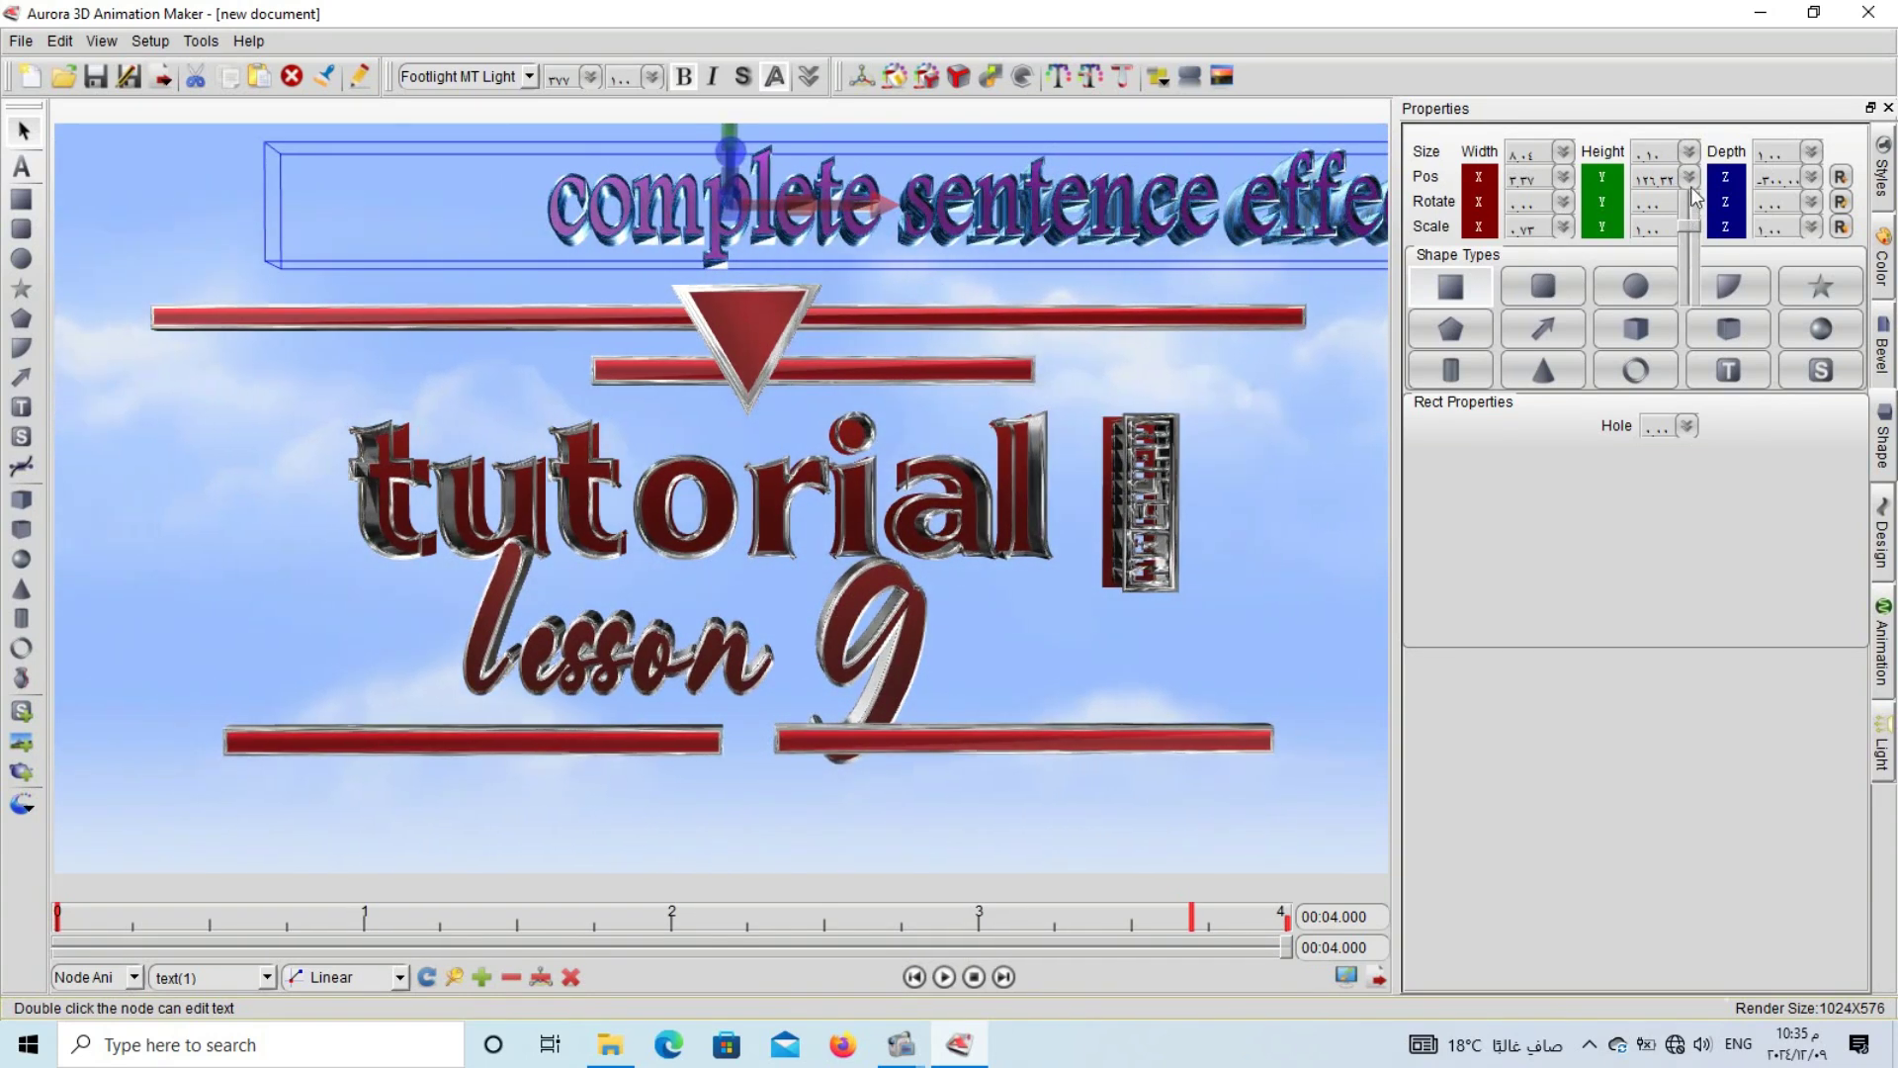
mouse_move(1692, 235)
left_mouse_down()
mouse_move(1688, 328)
mouse_move(1693, 243)
left_mouse_up()
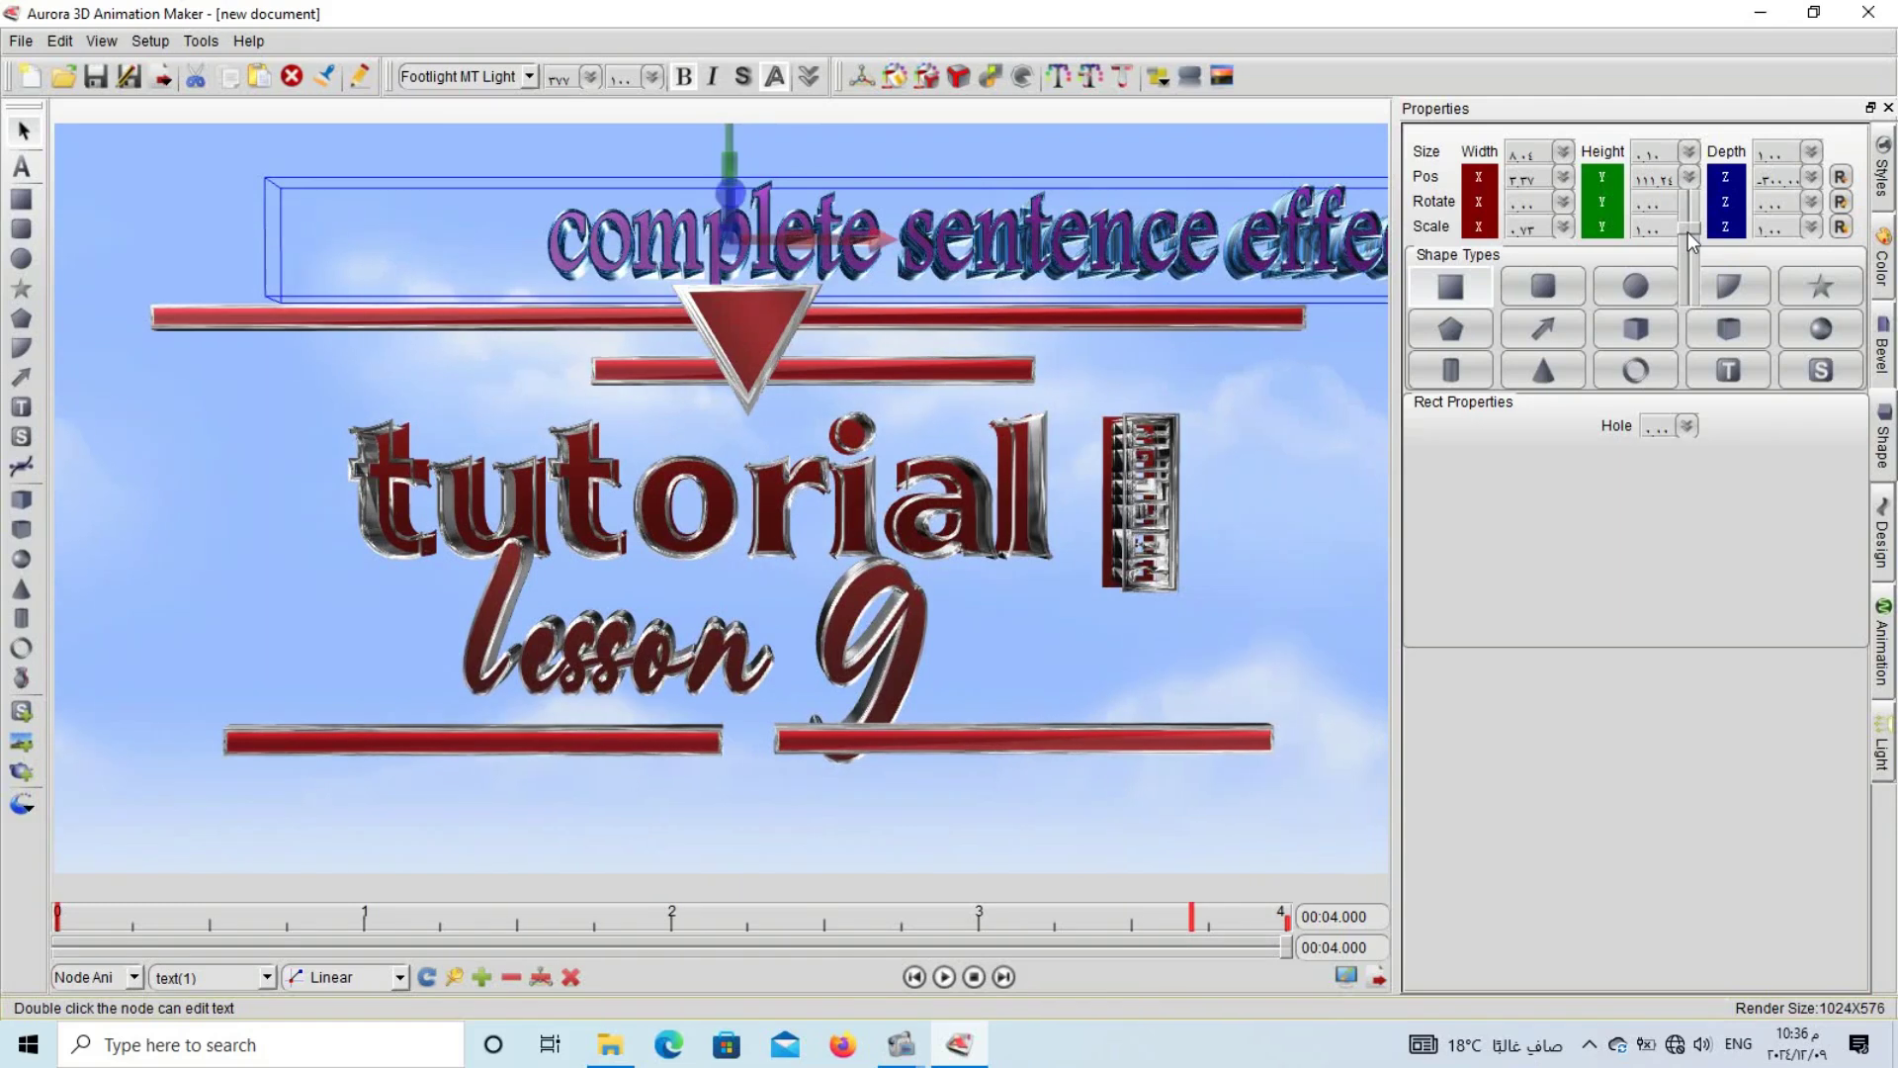
left_click(1812, 178)
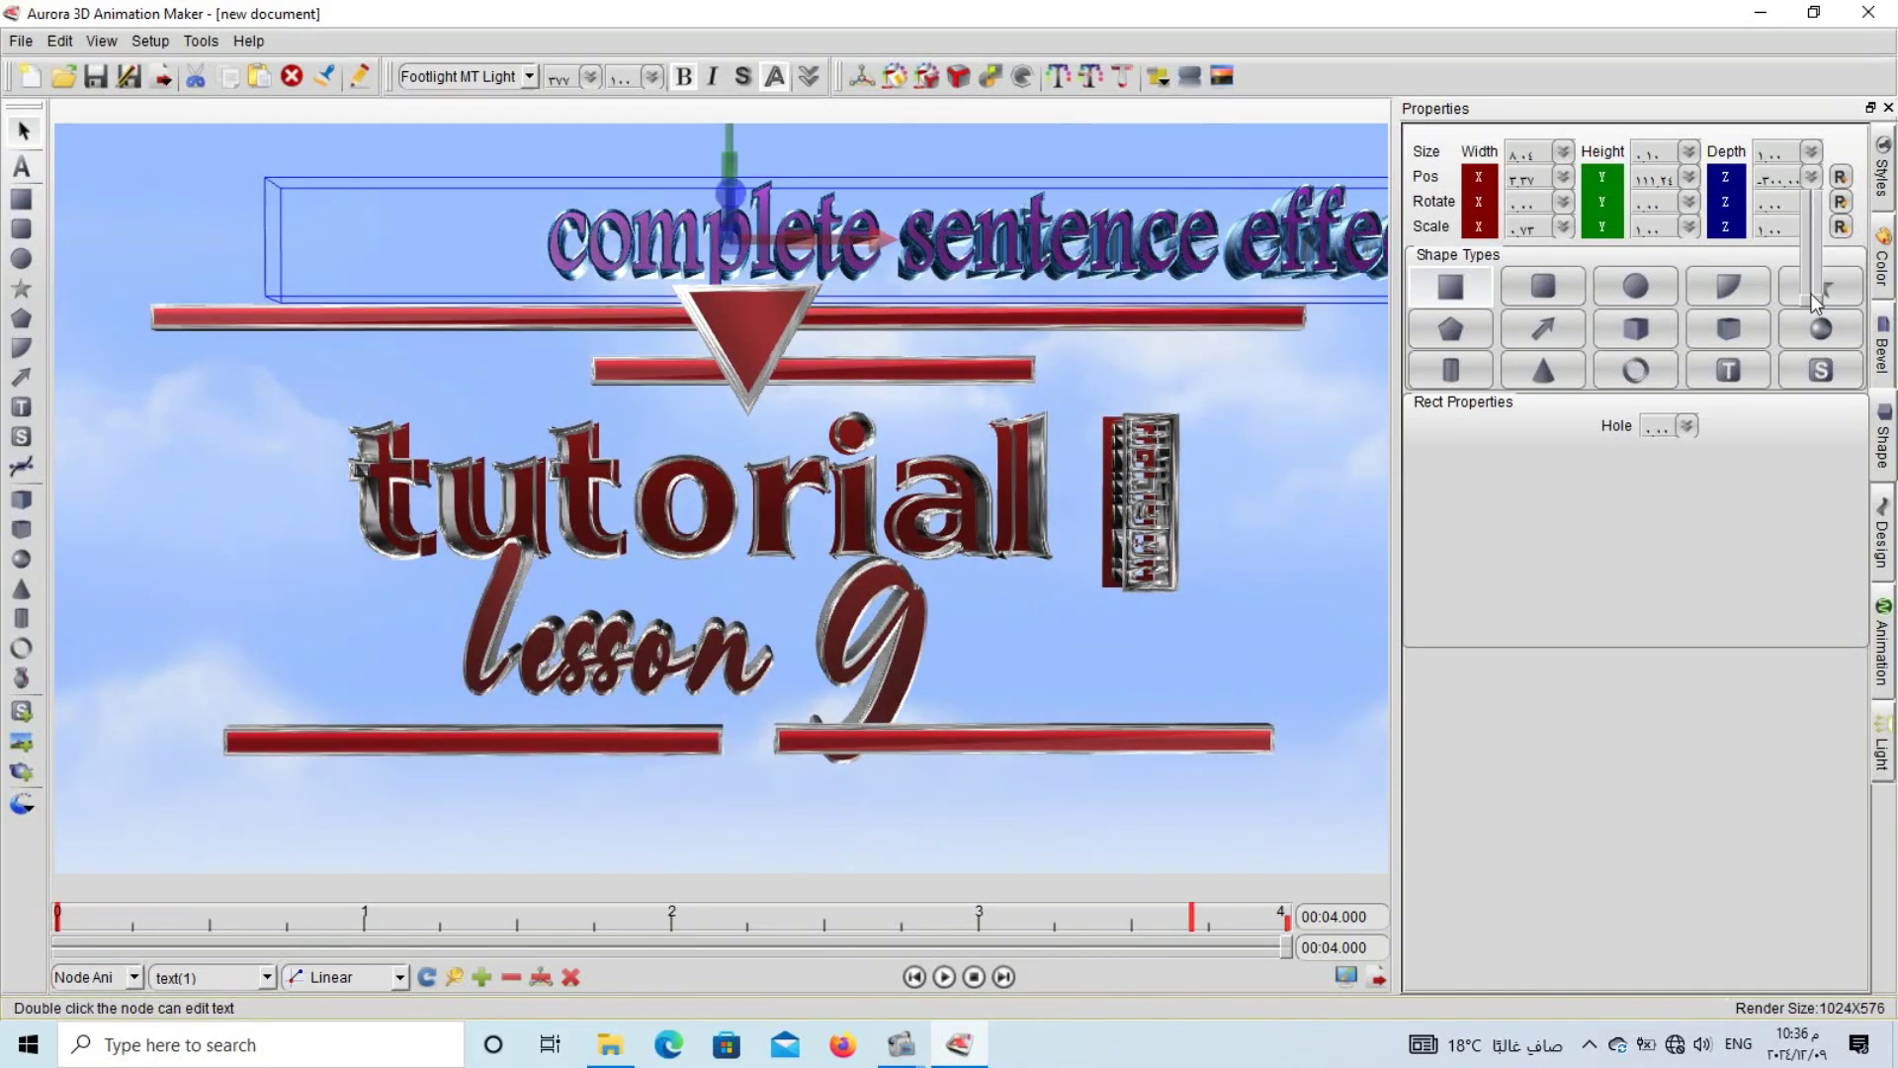
left_click_drag(1811, 275, 1811, 283)
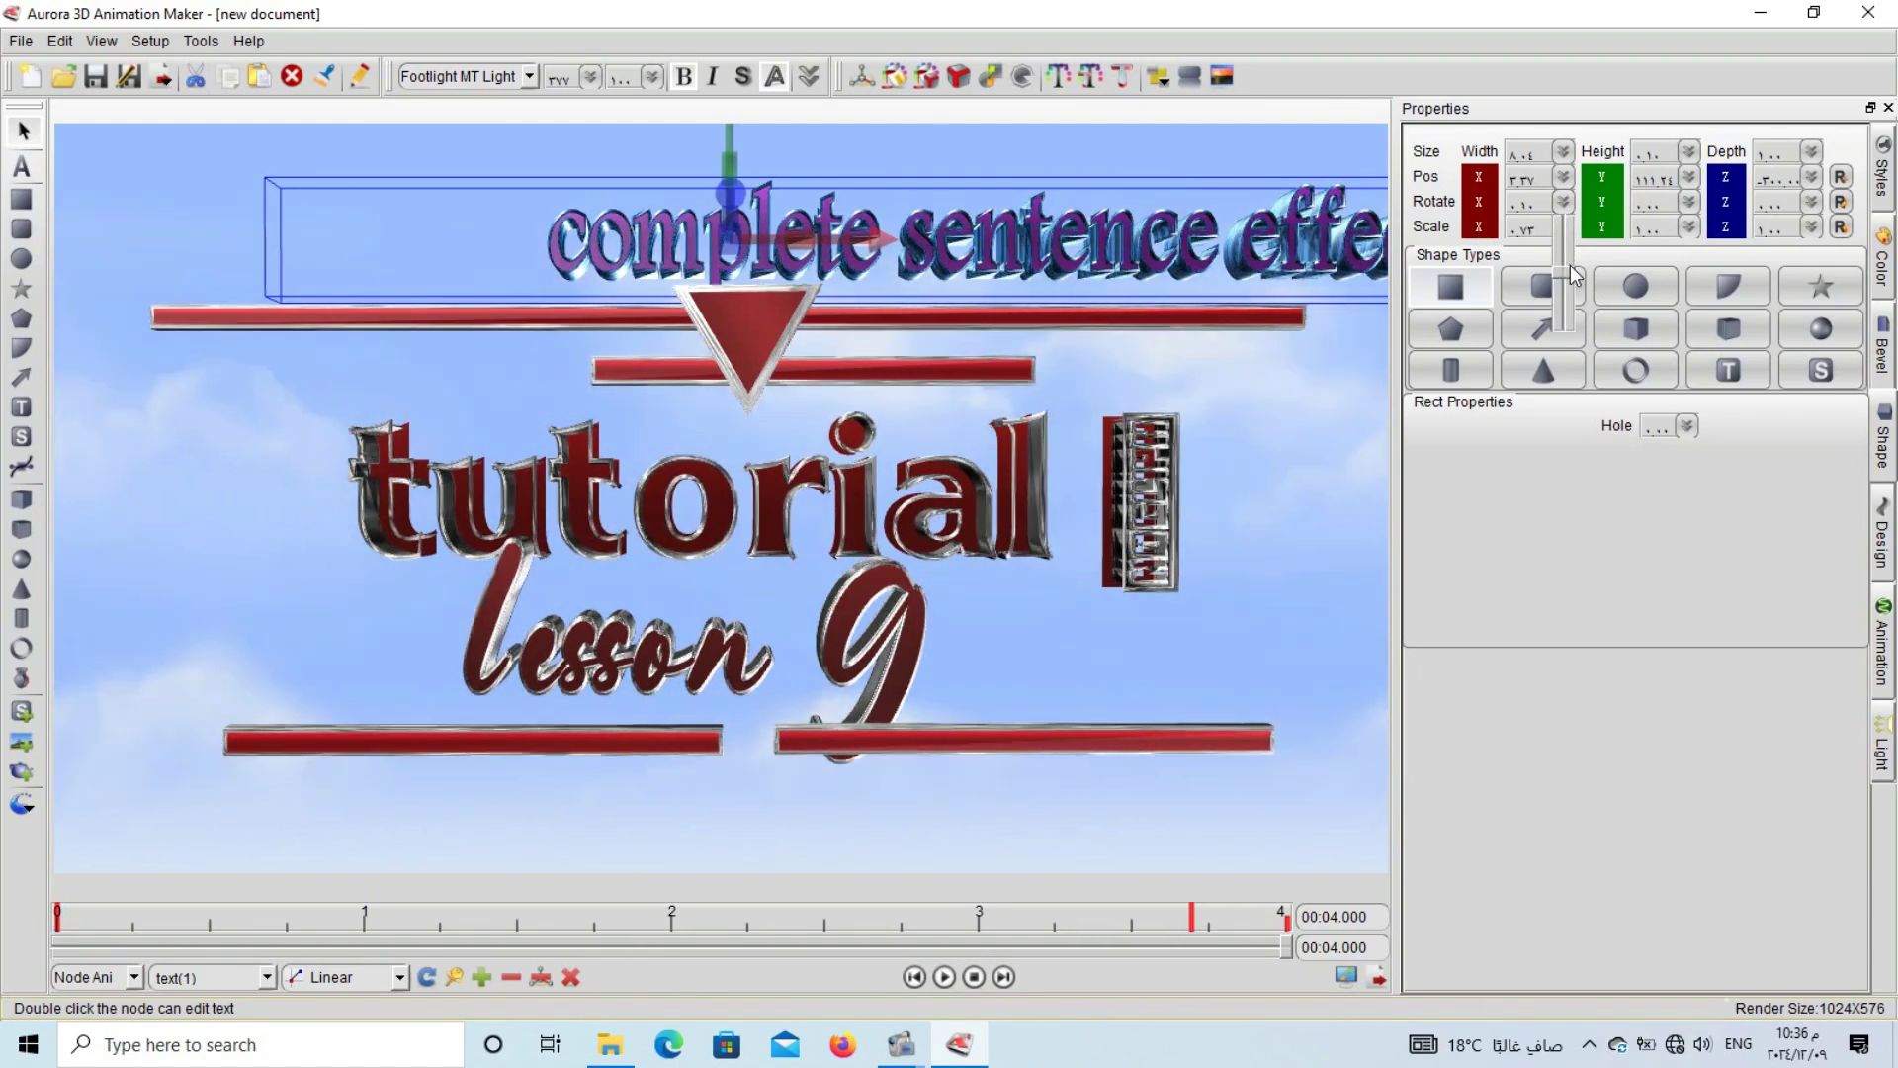
- Rotate "complete sentence effects" to about -28.30 on X, 0.42 on Y and 0.97 on Z
mouse_move(1570, 265)
left_mouse_down()
mouse_move(1554, 271)
mouse_move(1574, 239)
mouse_move(1571, 275)
left_mouse_up()
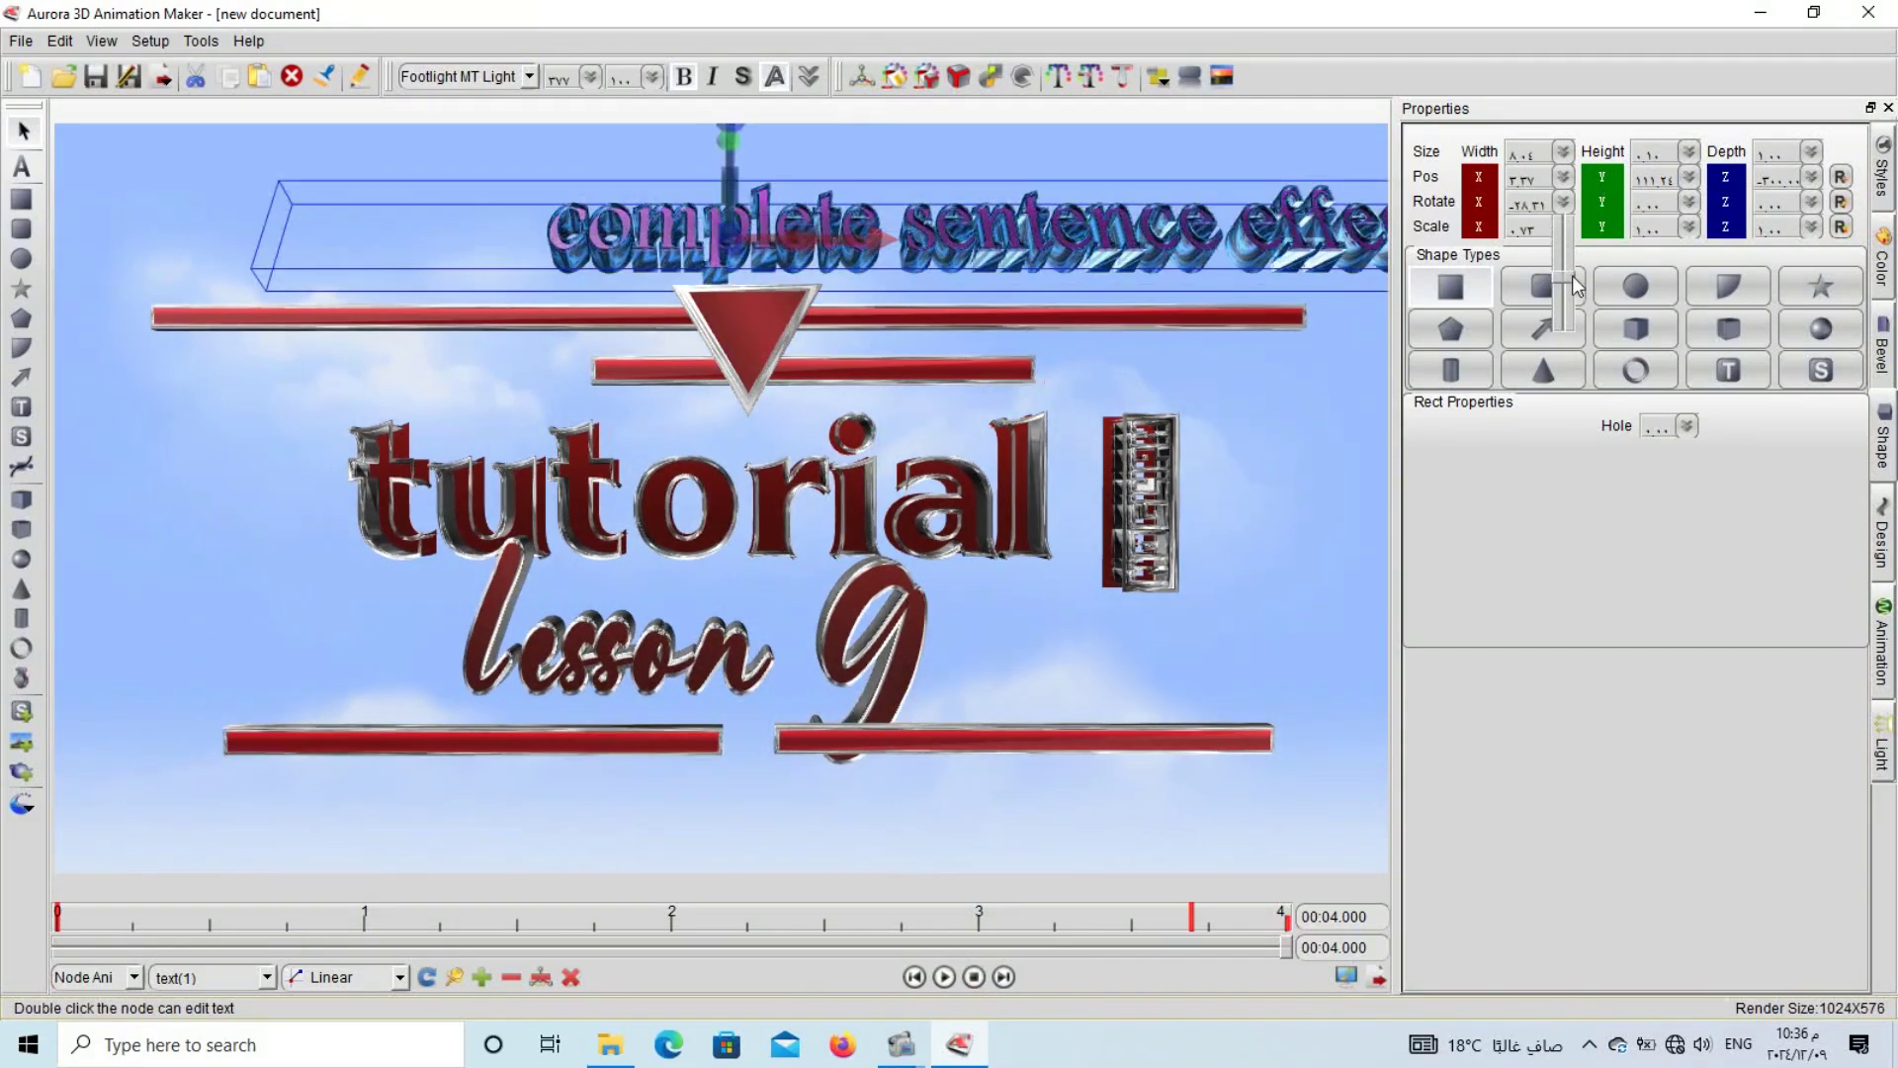
left_click(1691, 201)
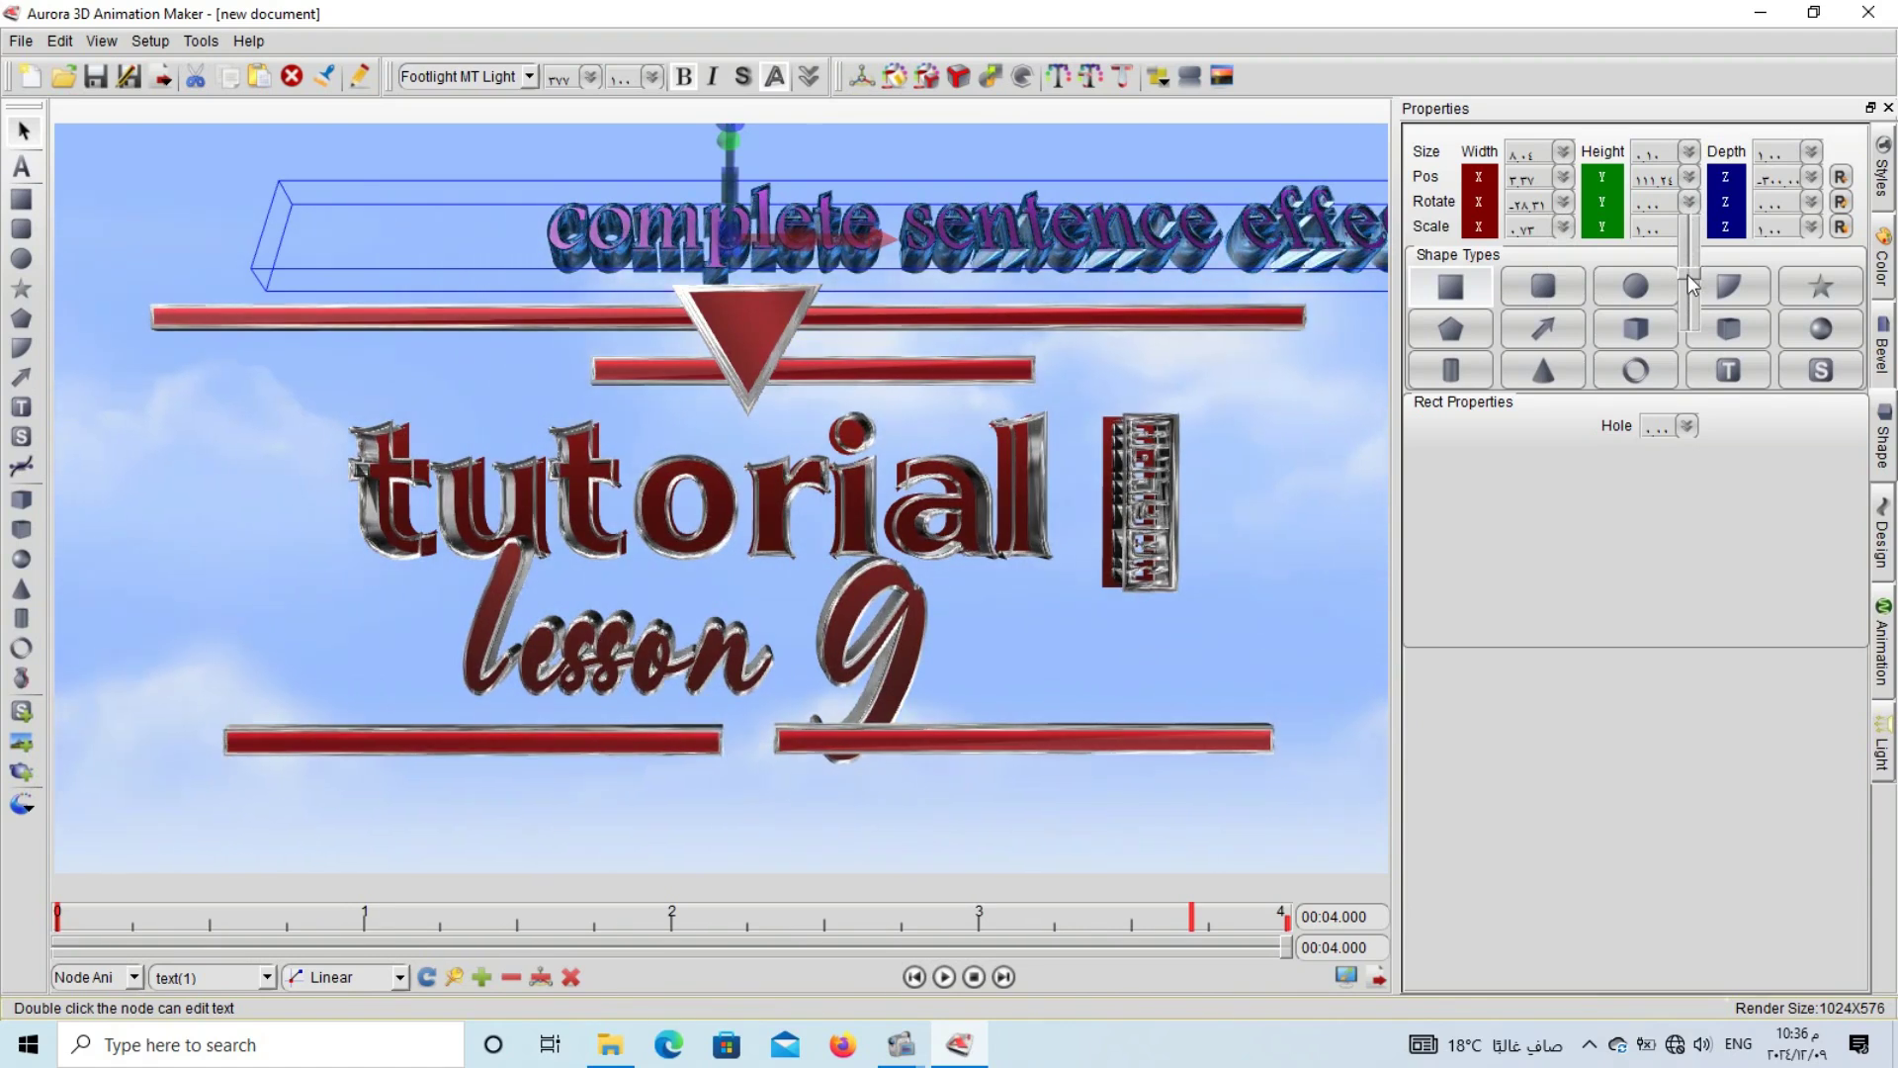
left_click_drag(1688, 275, 1688, 281)
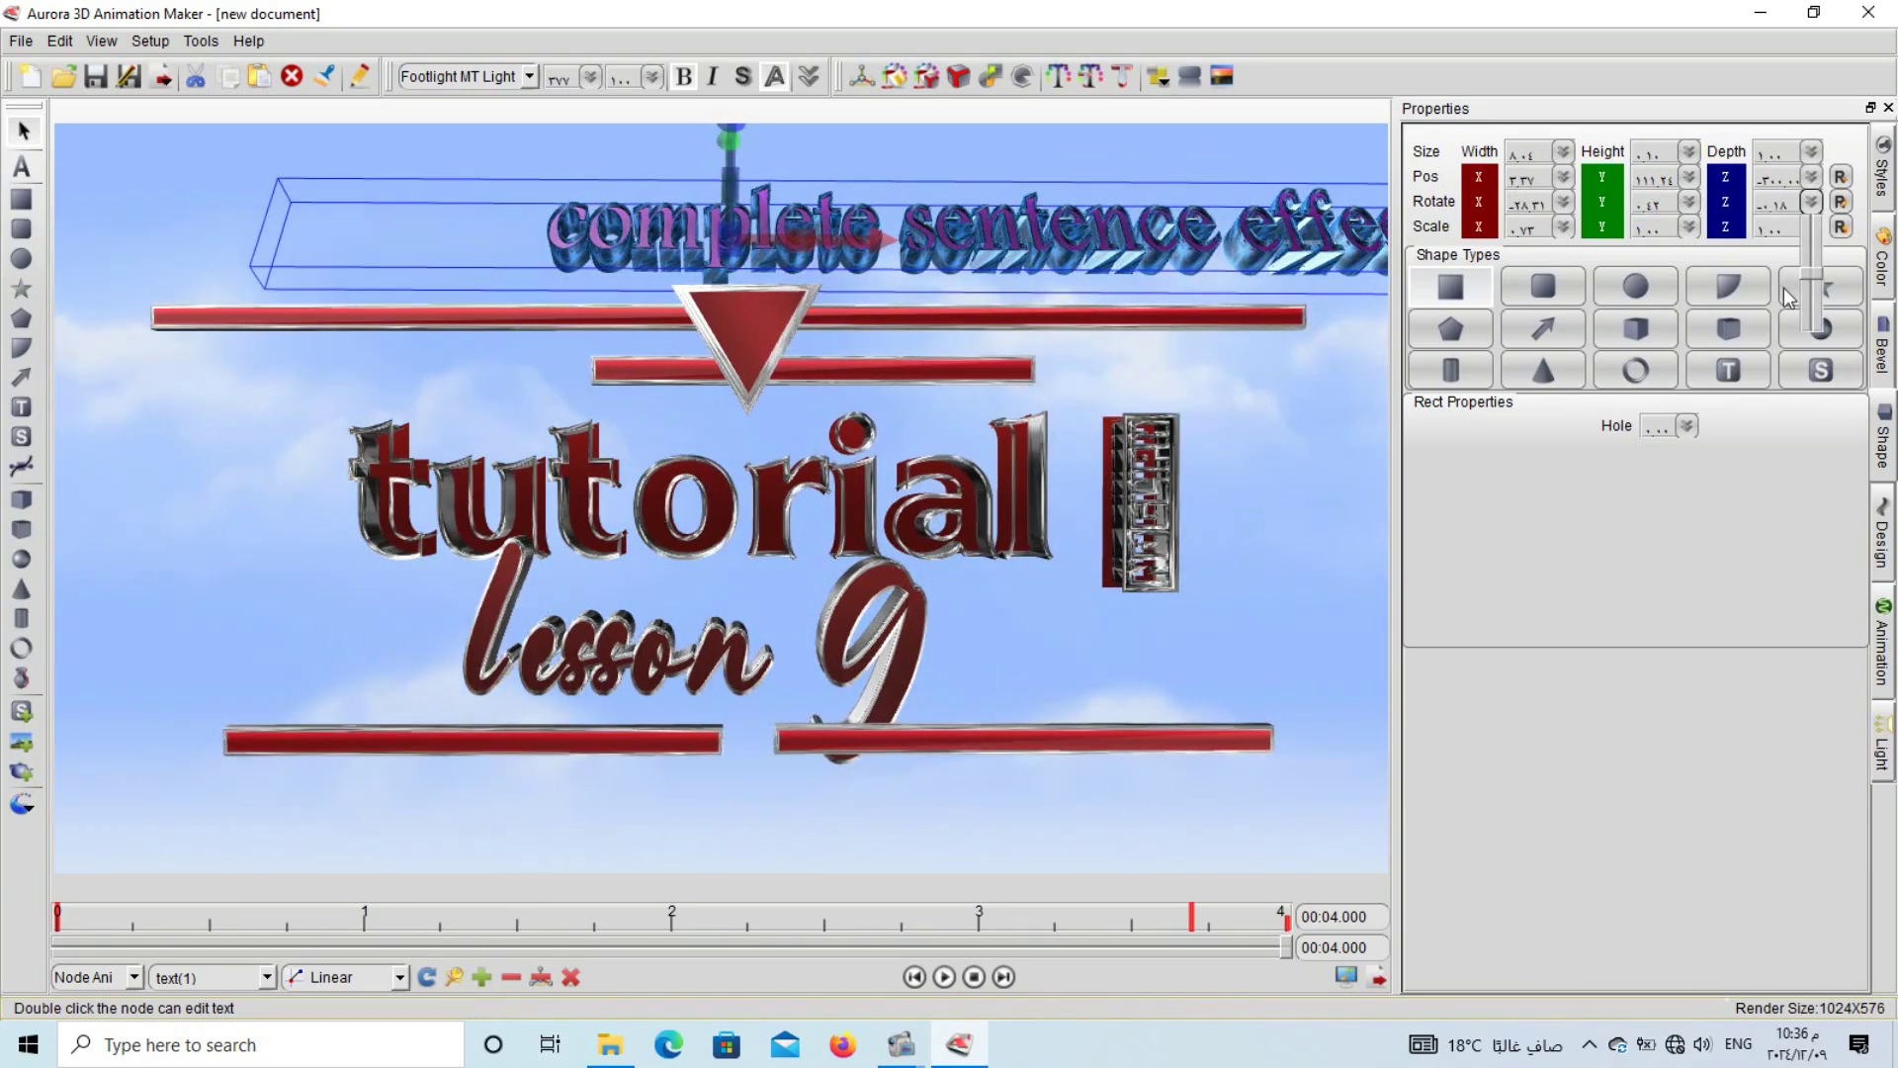
left_click_drag(1805, 283, 1819, 294)
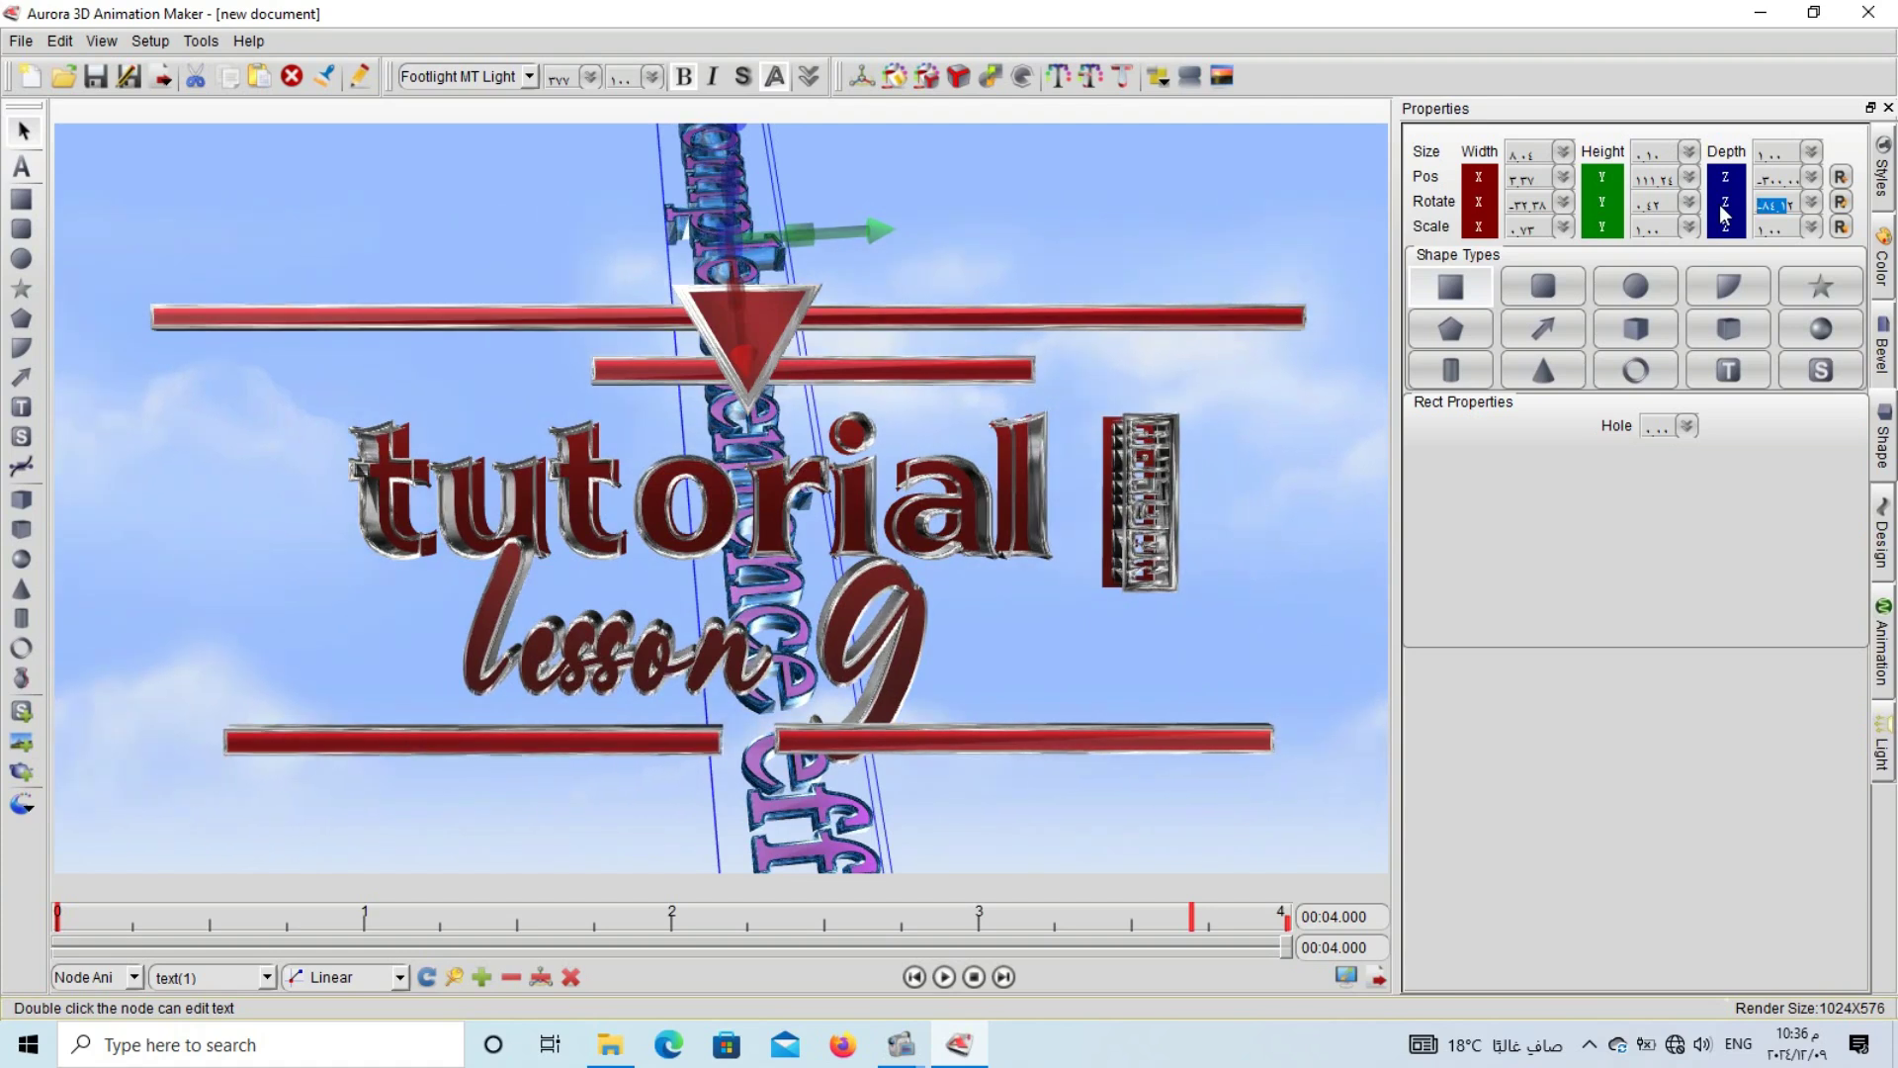
type("0.97")
key("Return")
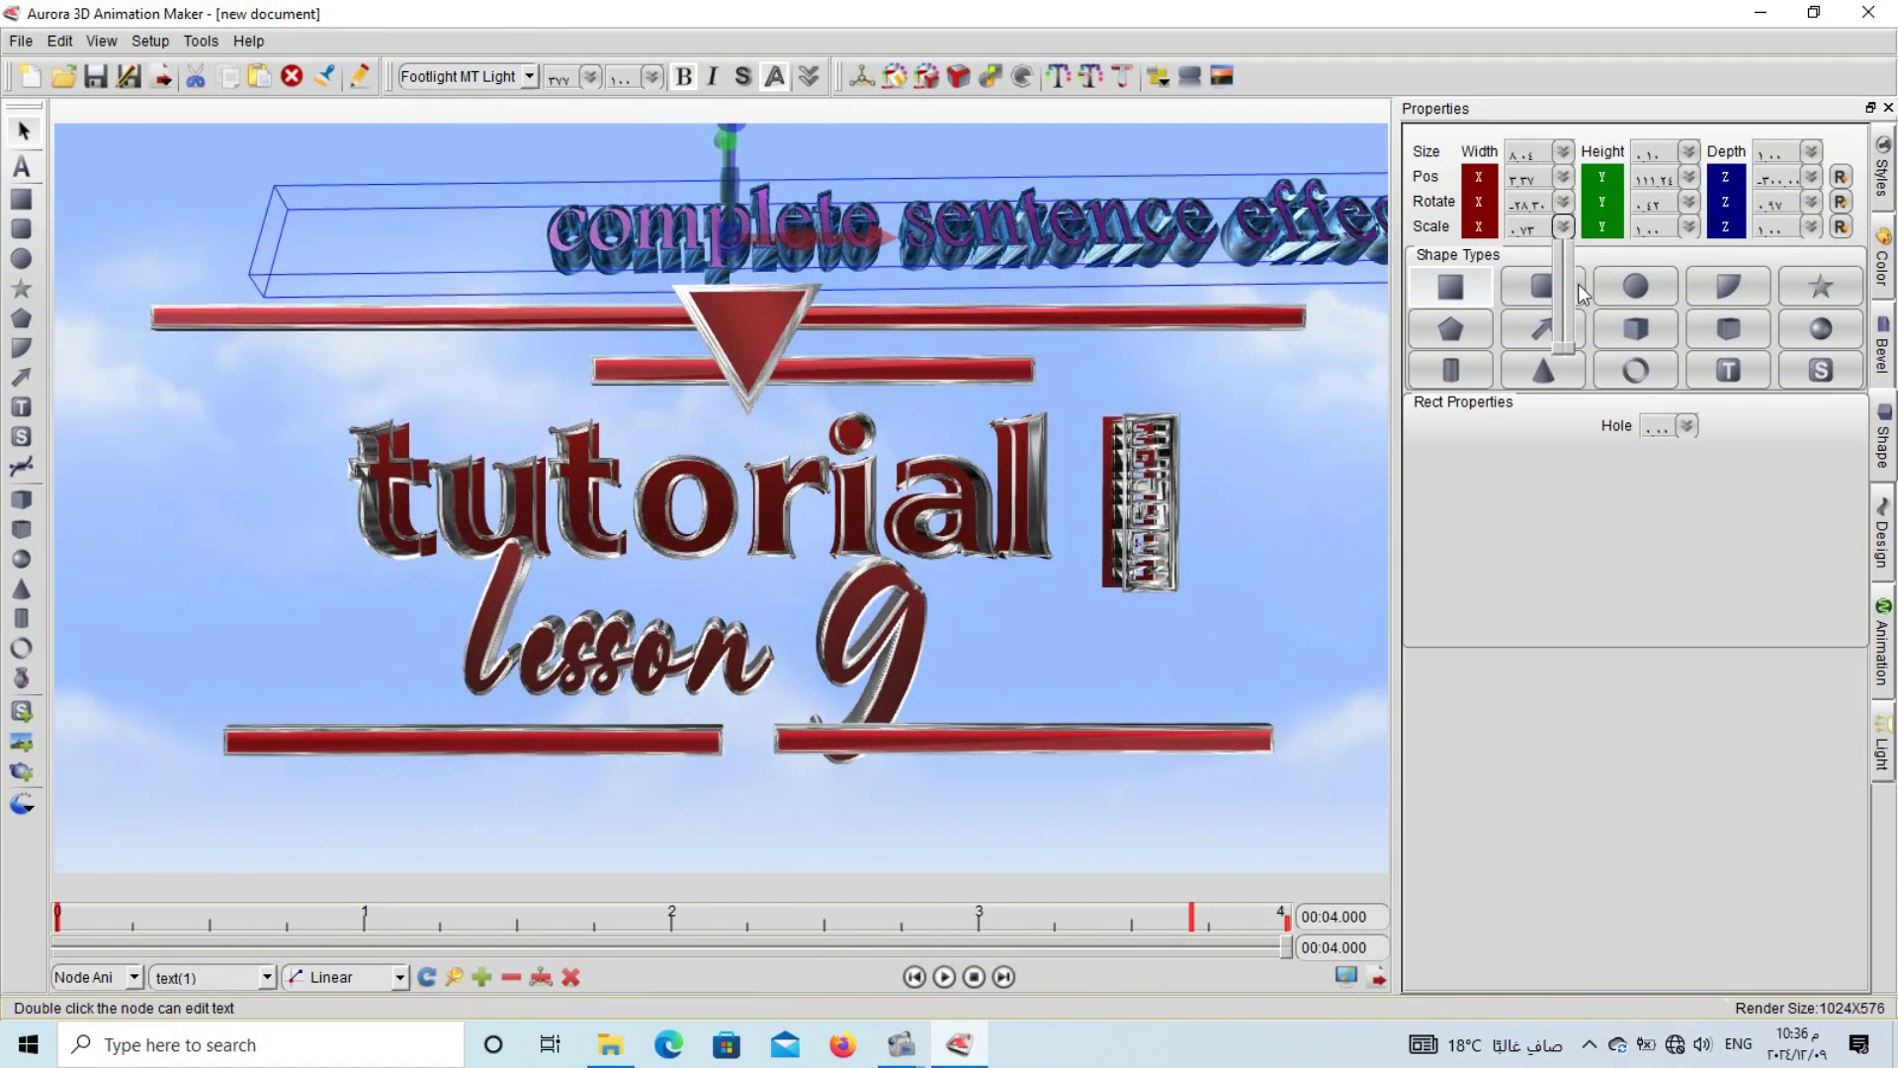
- Scale "complete sentence effects" to about 1.01 on X, 2.02 on Y and 1.35 on Z
left_click_drag(1568, 343, 1568, 352)
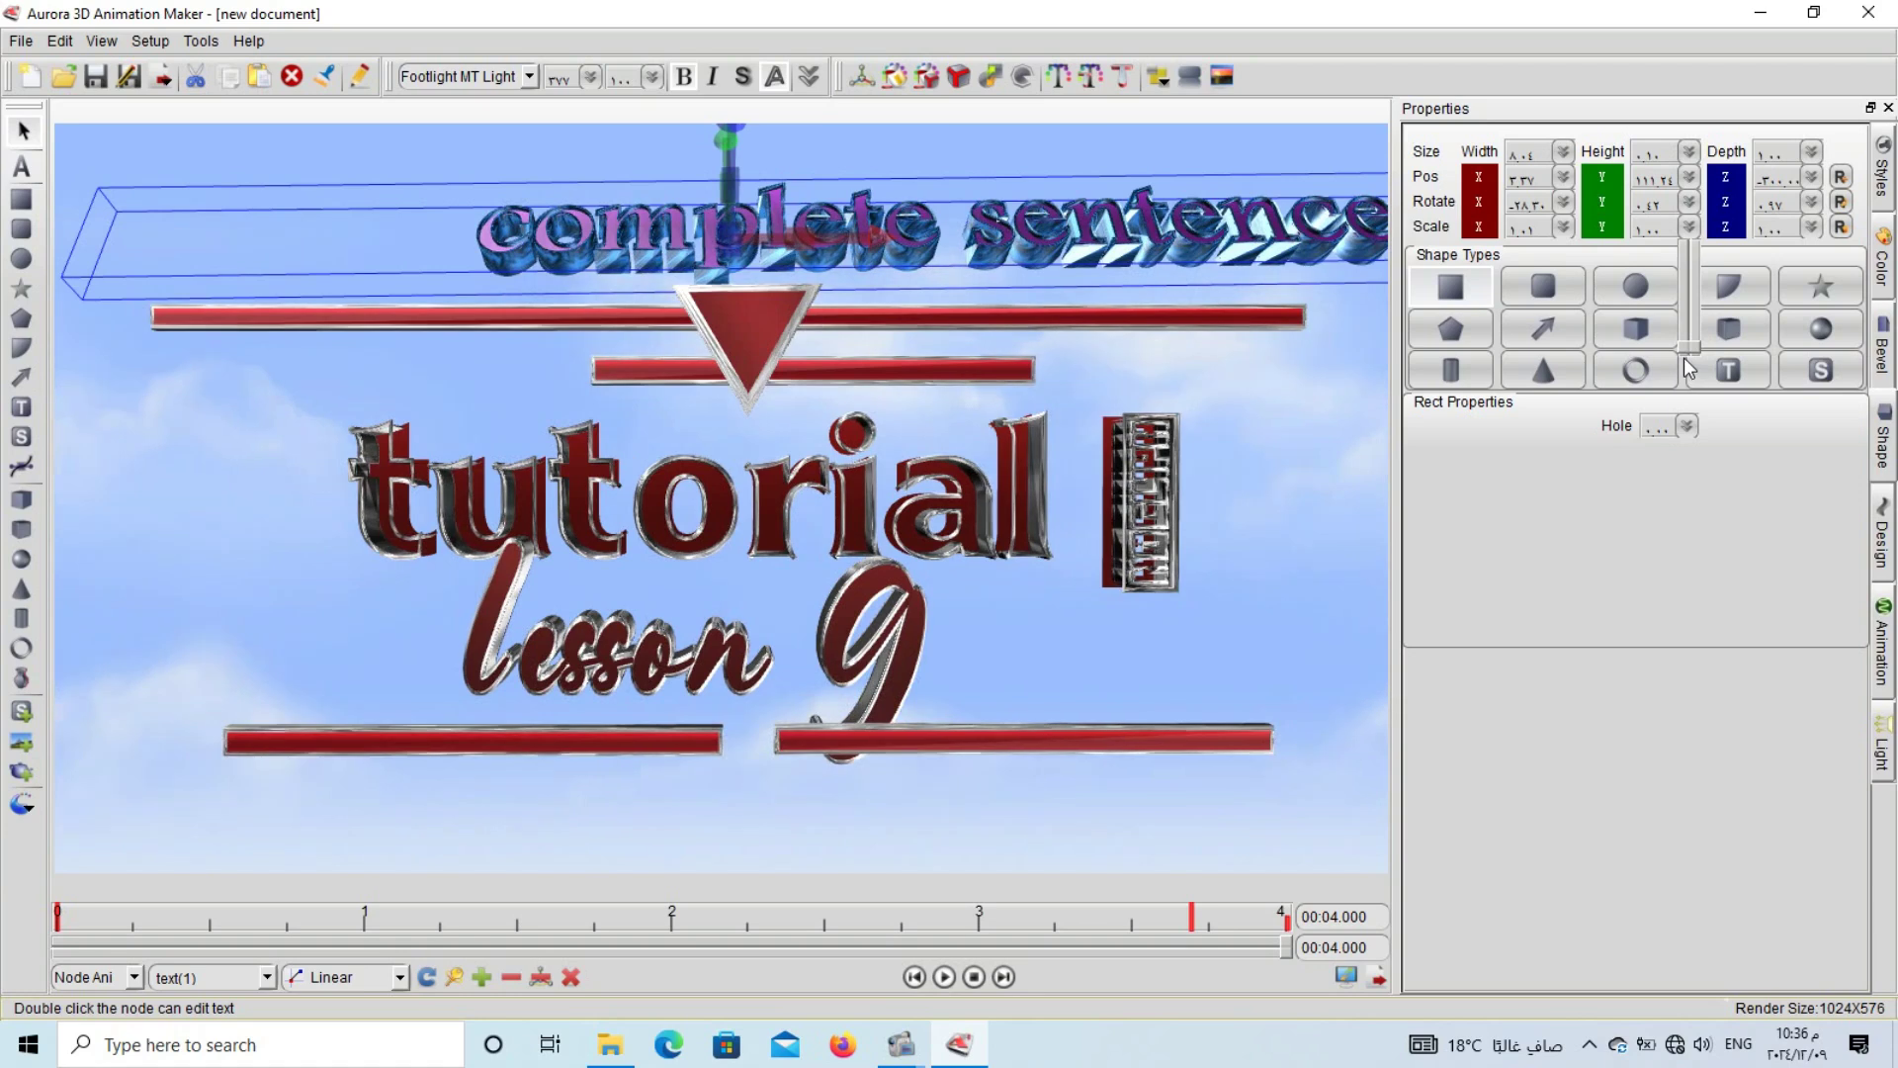
left_click_drag(1686, 347, 1686, 347)
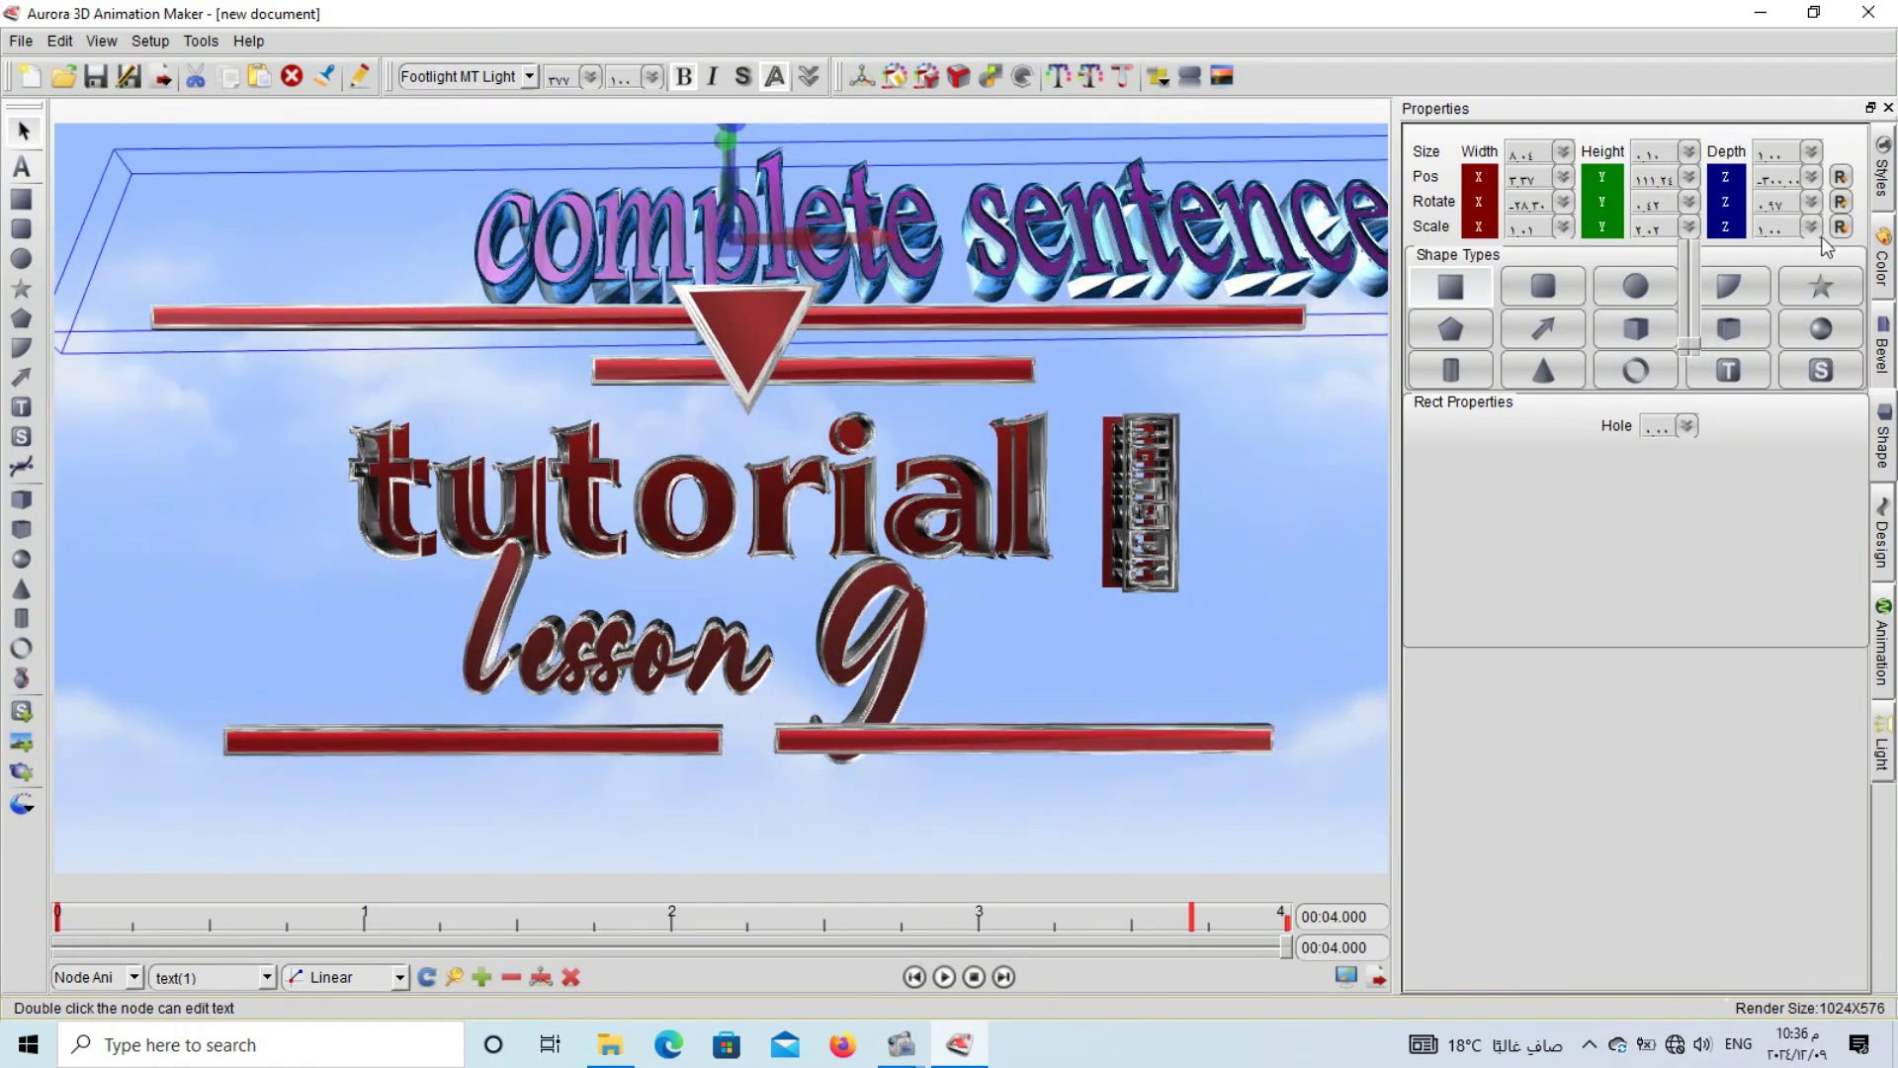
mouse_move(1808, 347)
left_mouse_down()
mouse_move(1807, 330)
mouse_move(1807, 346)
left_mouse_up()
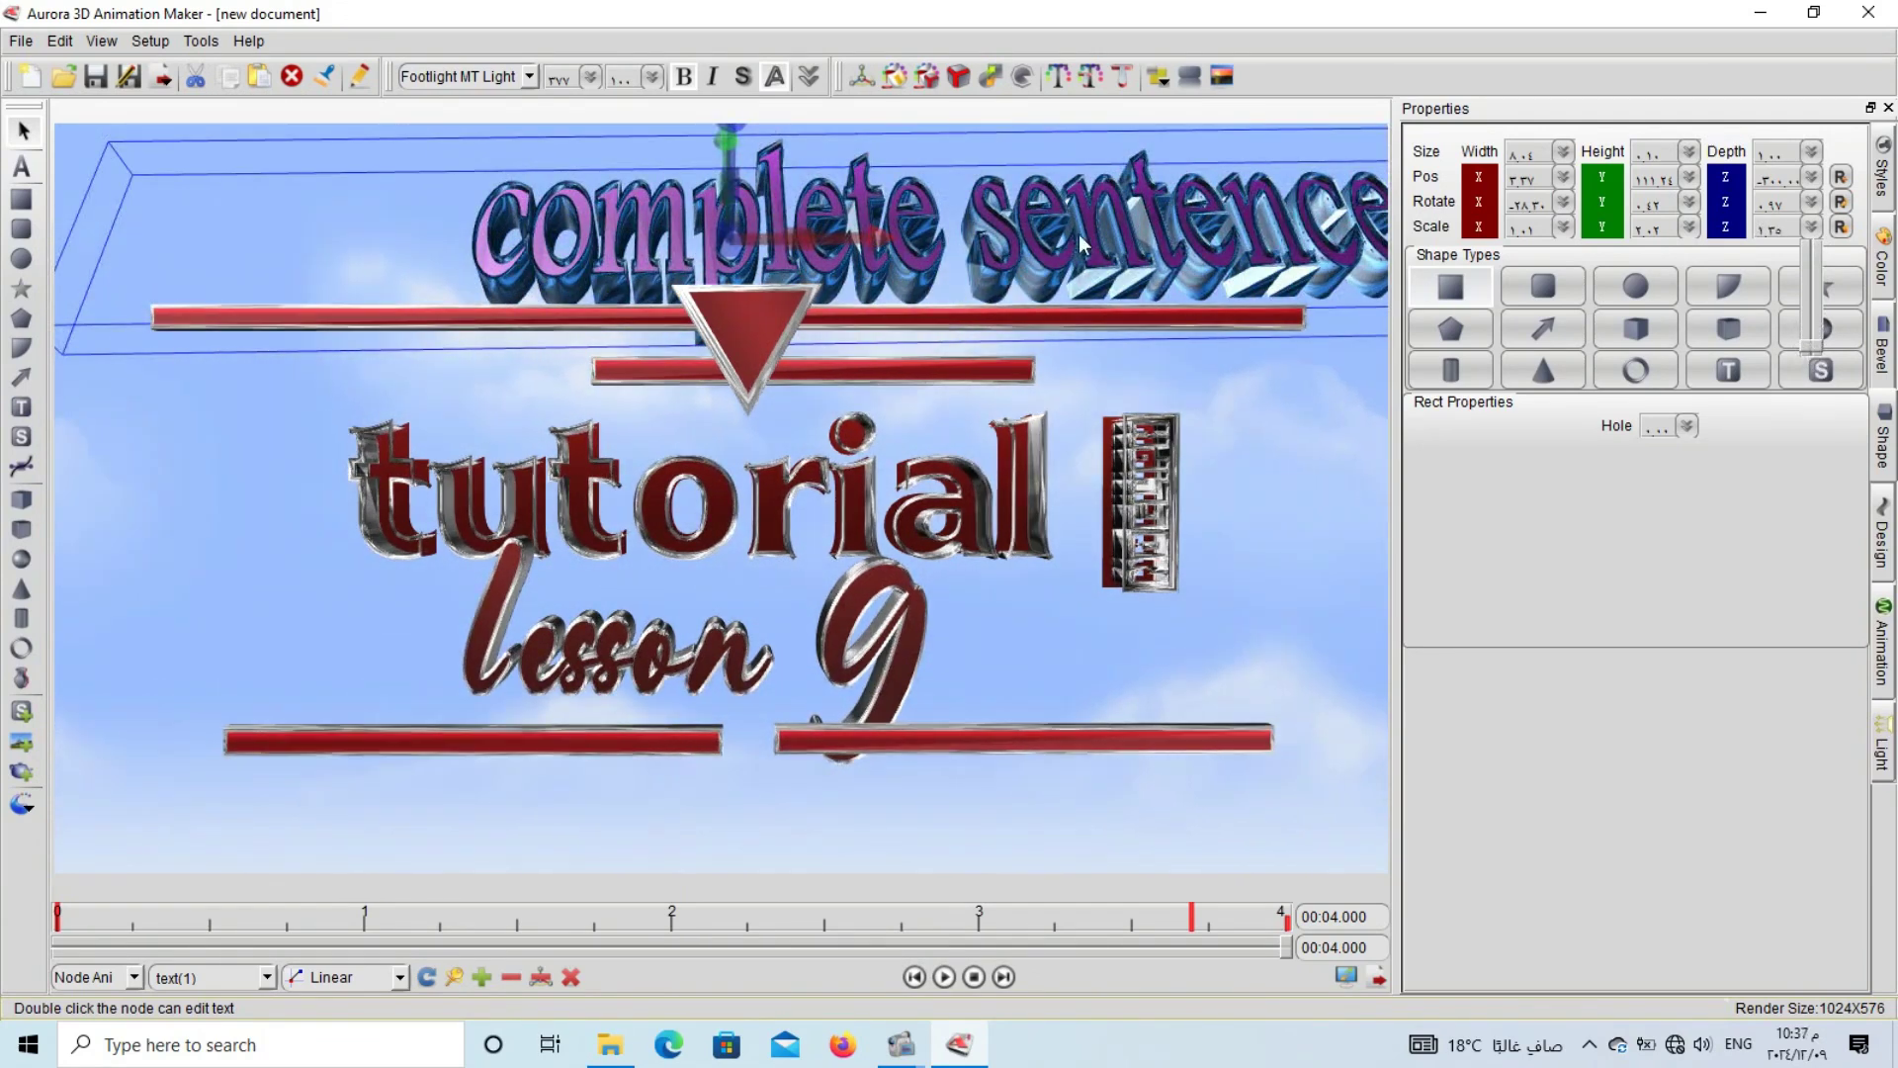
- Reposition and shrink "complete sentence effects" to fit above the upper bar, and set its base shape type to star
left_click_drag(1087, 262, 663, 277)
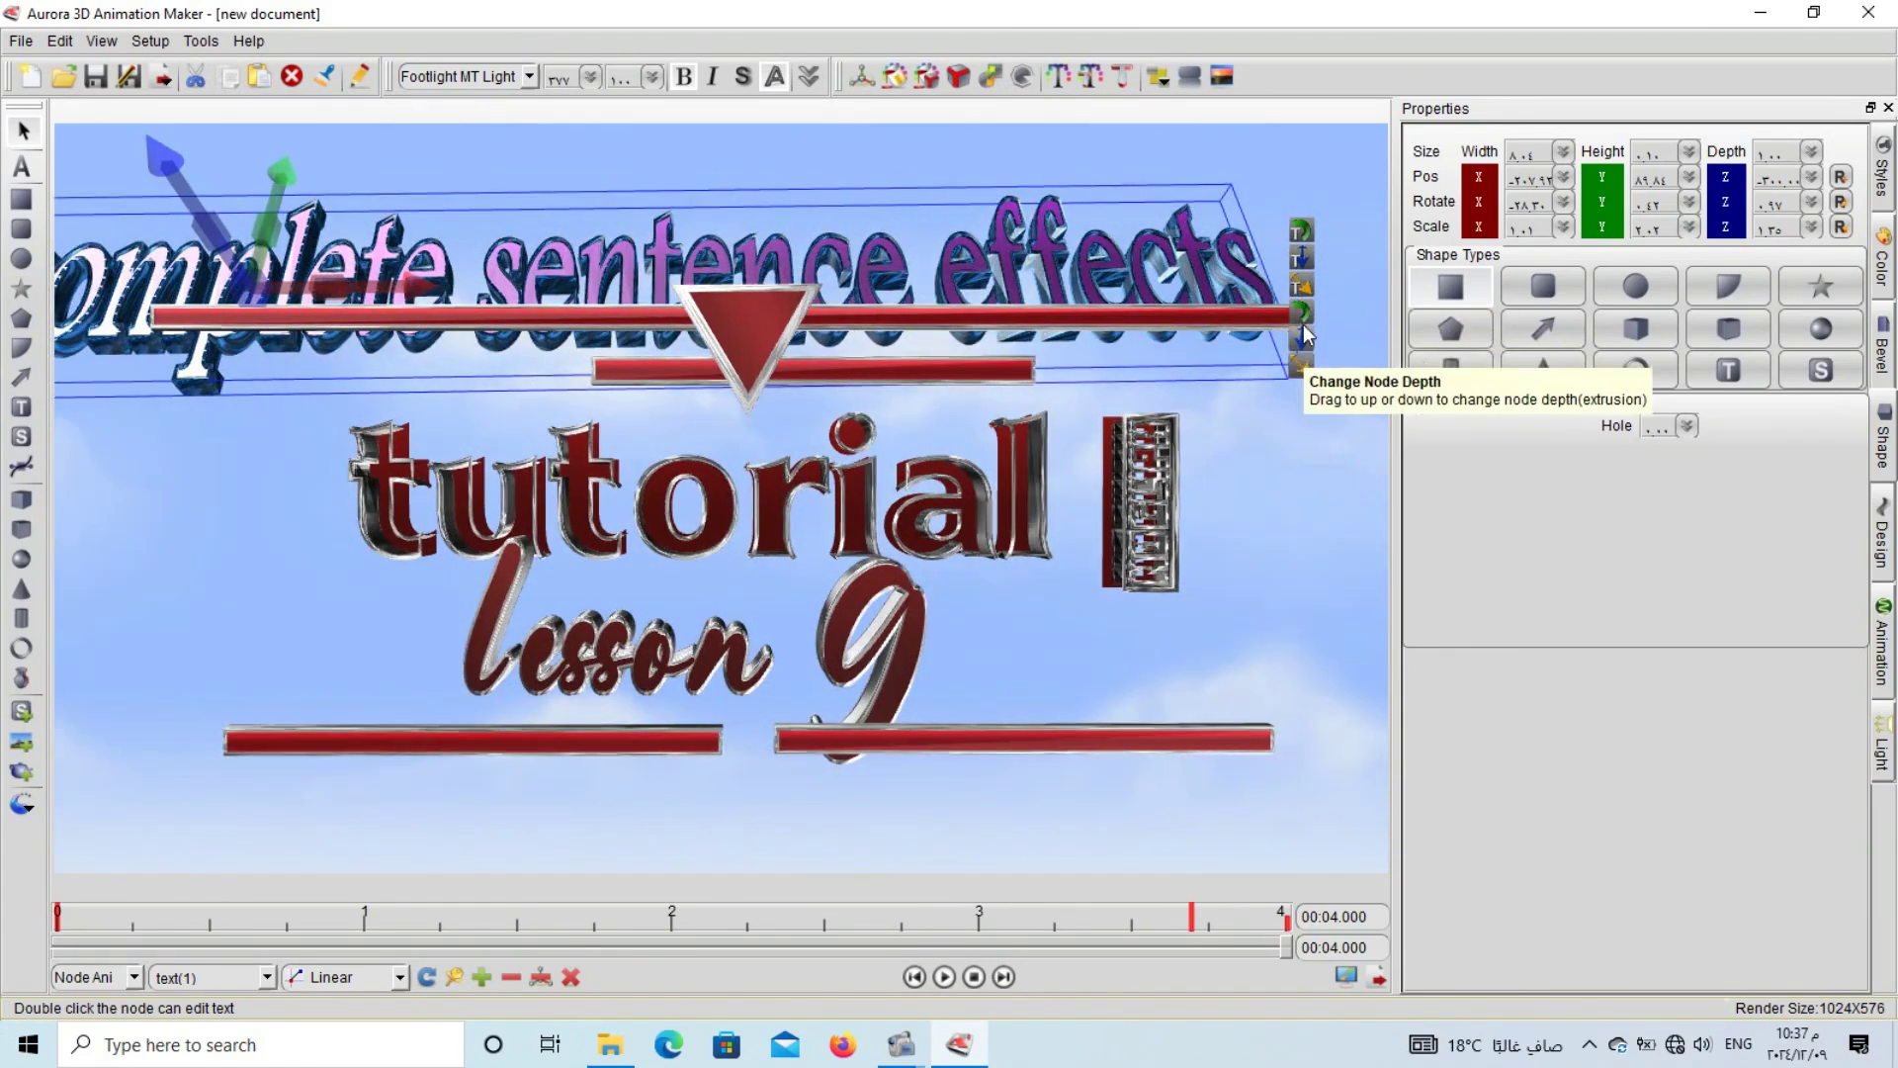
left_click_drag(1301, 289, 830, 237)
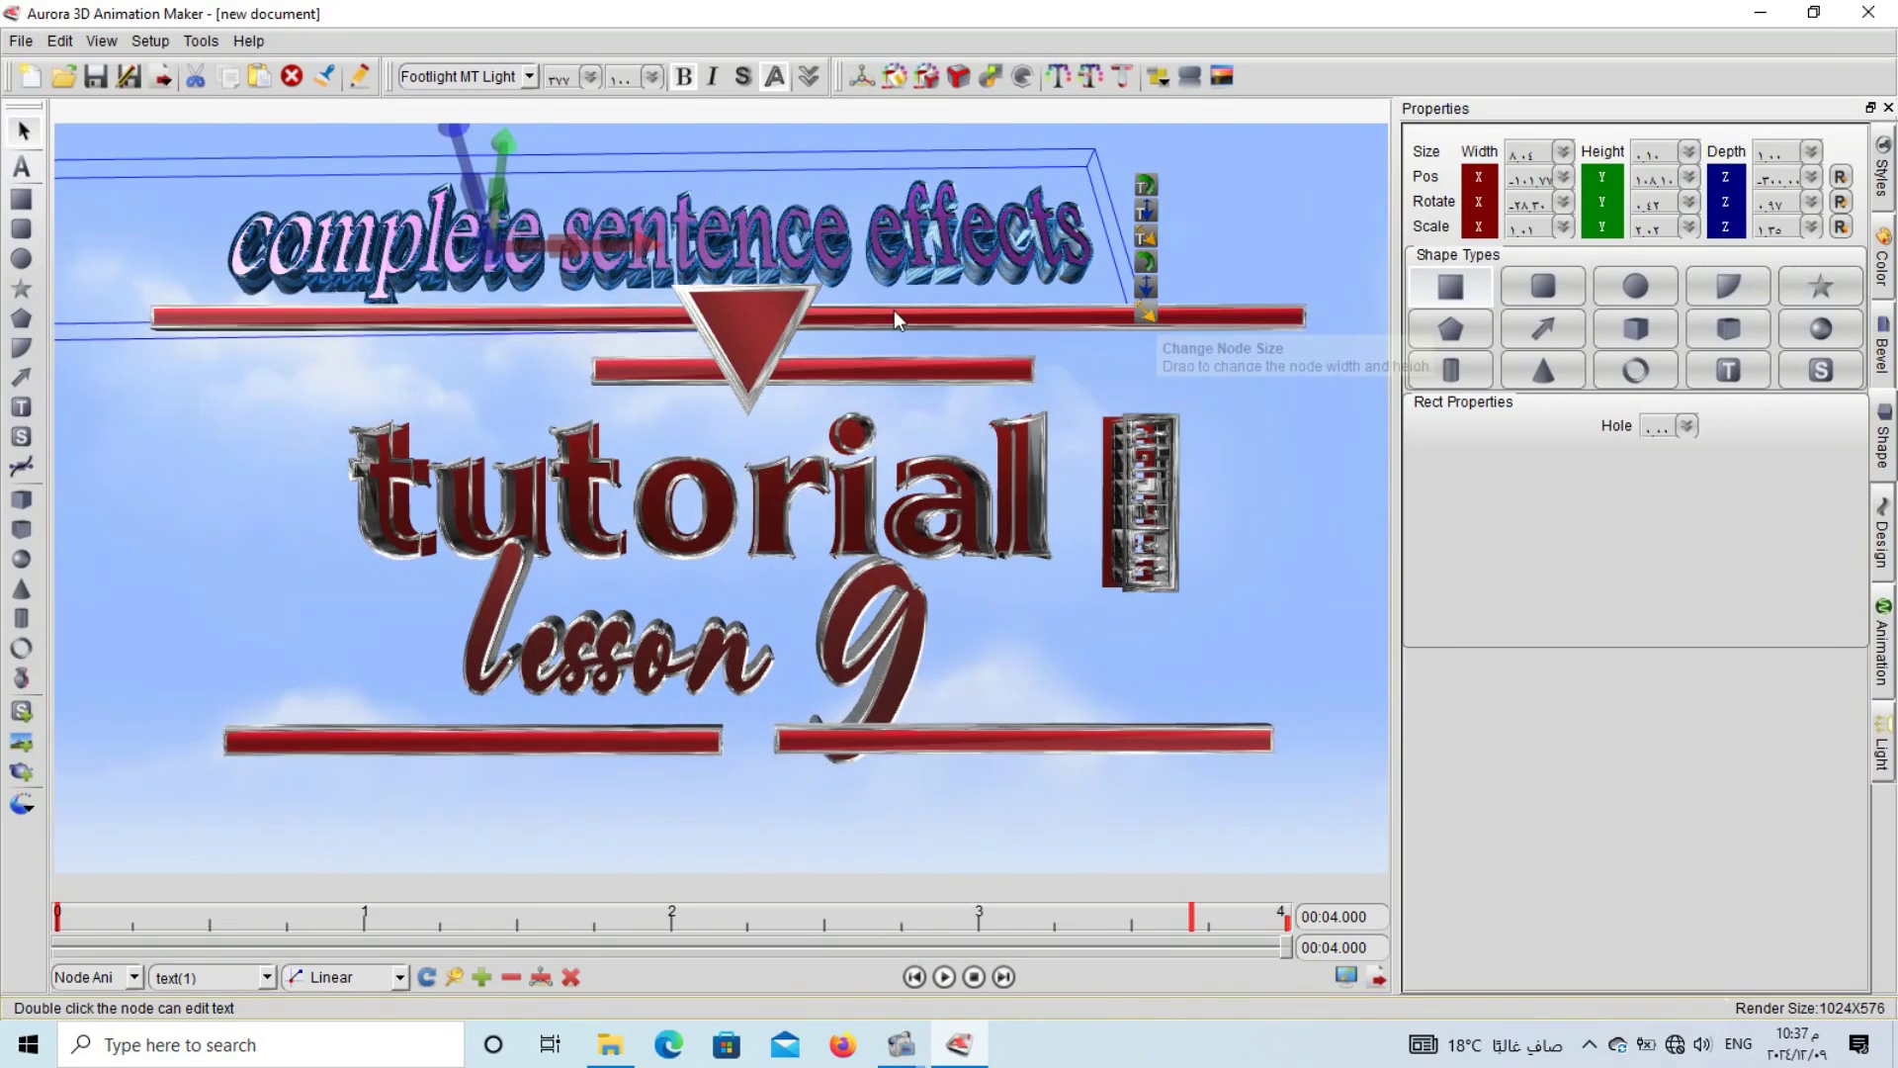
left_click(1813, 287)
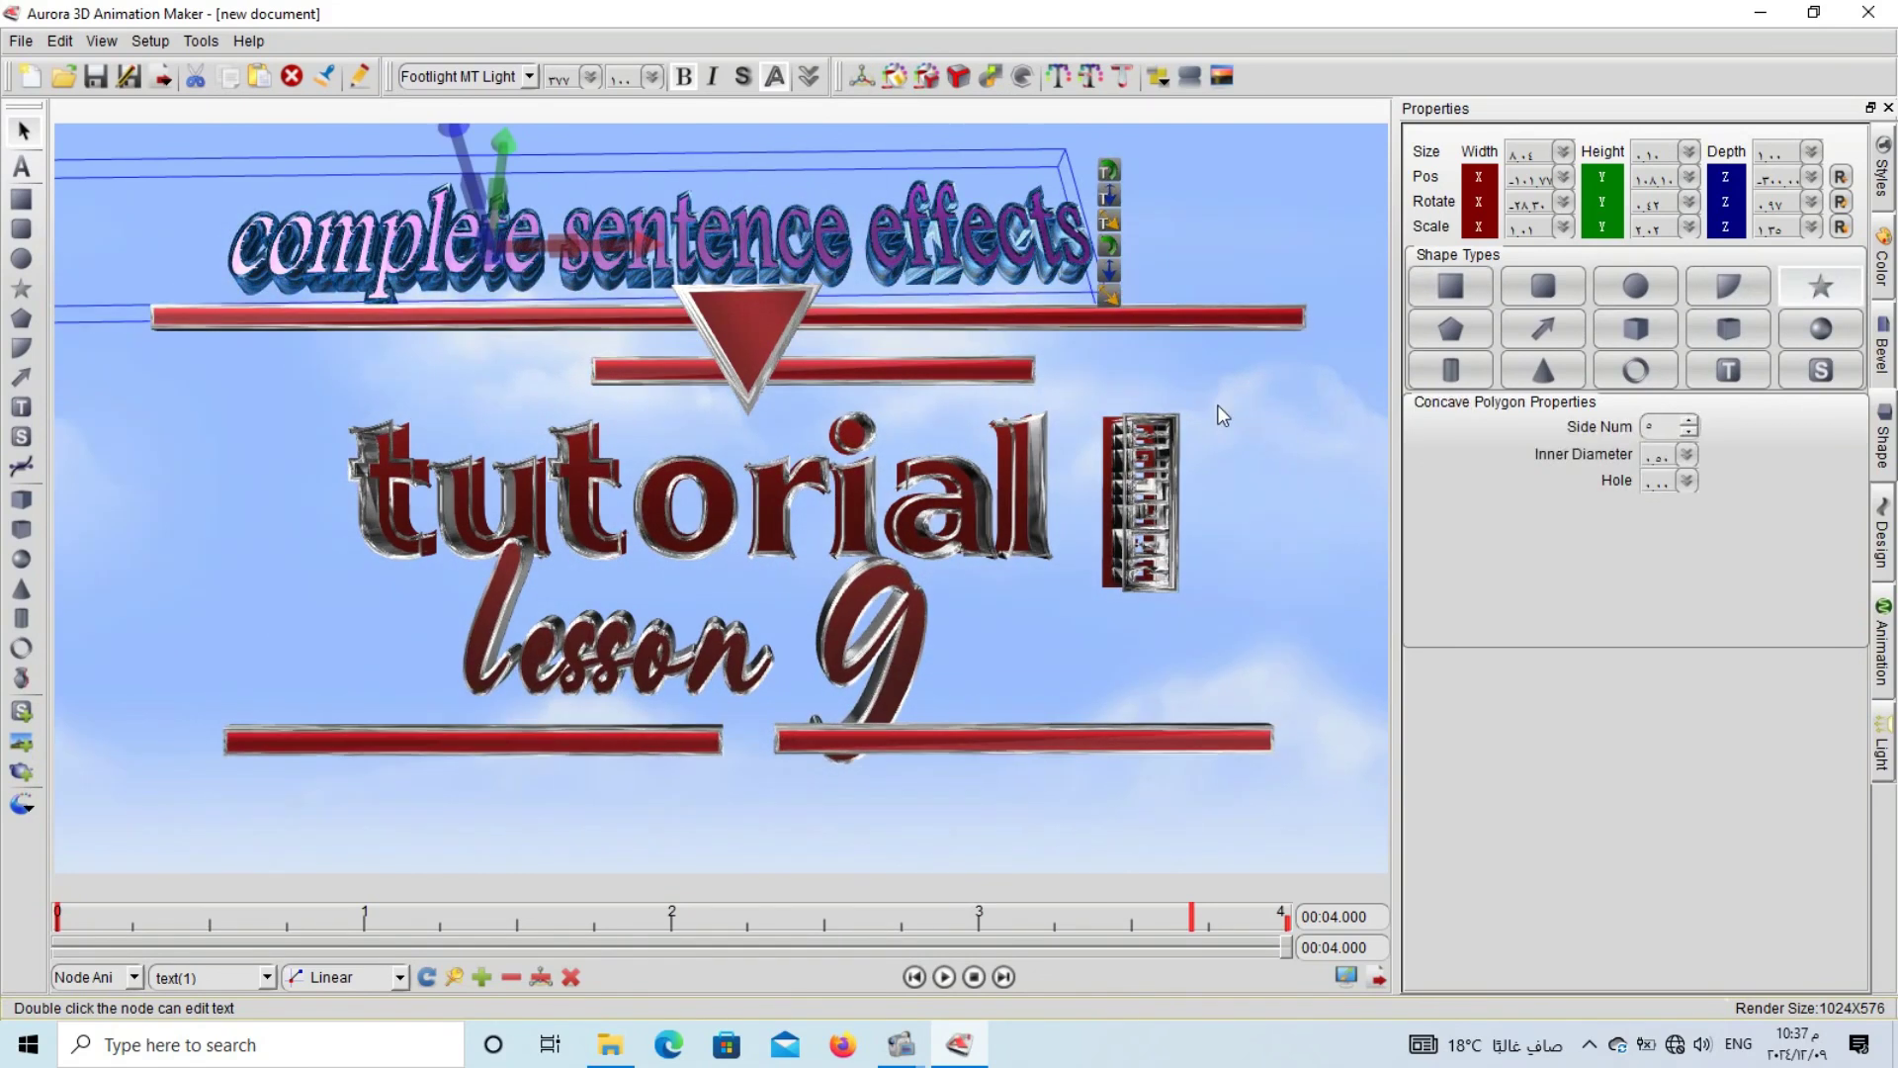
left_click(1265, 414)
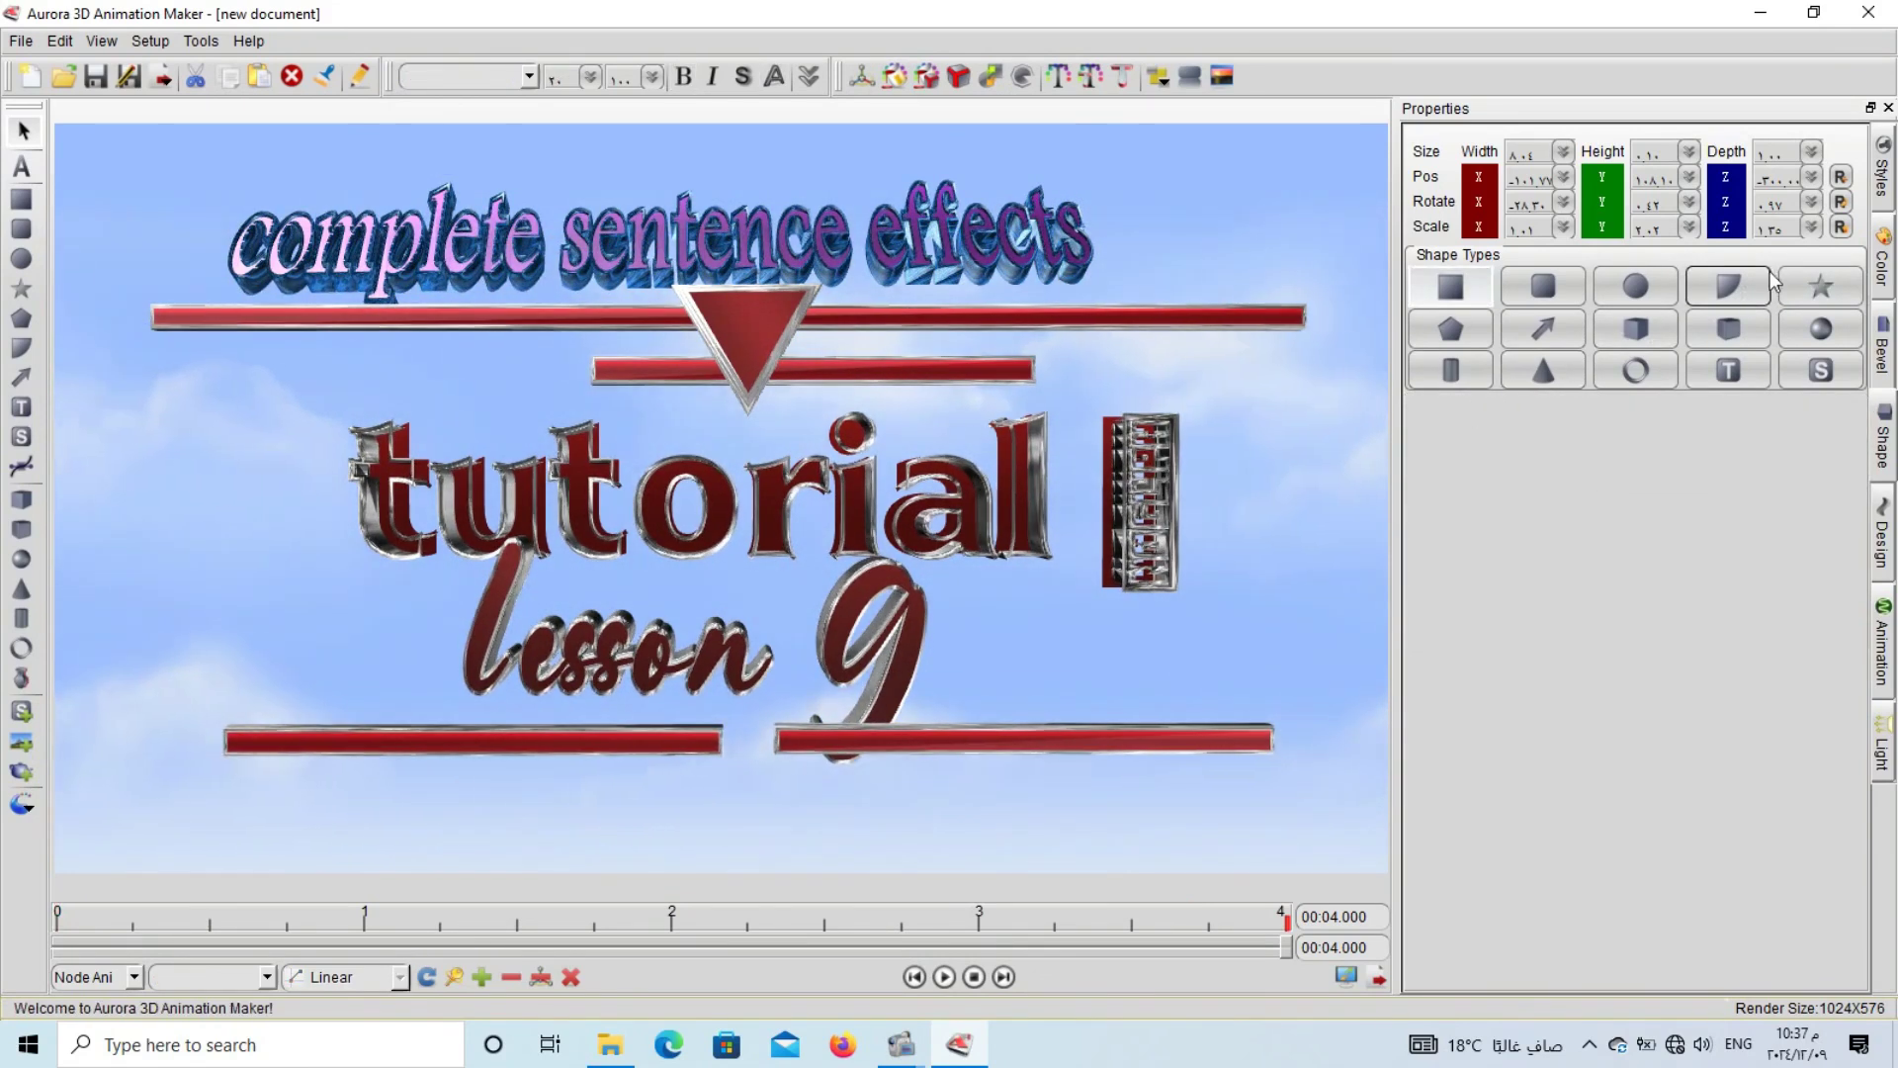
- Shift the "tutorial 9" text slightly left and down, keeping it between the upper bars and "lesson 9"
left_click(1142, 534)
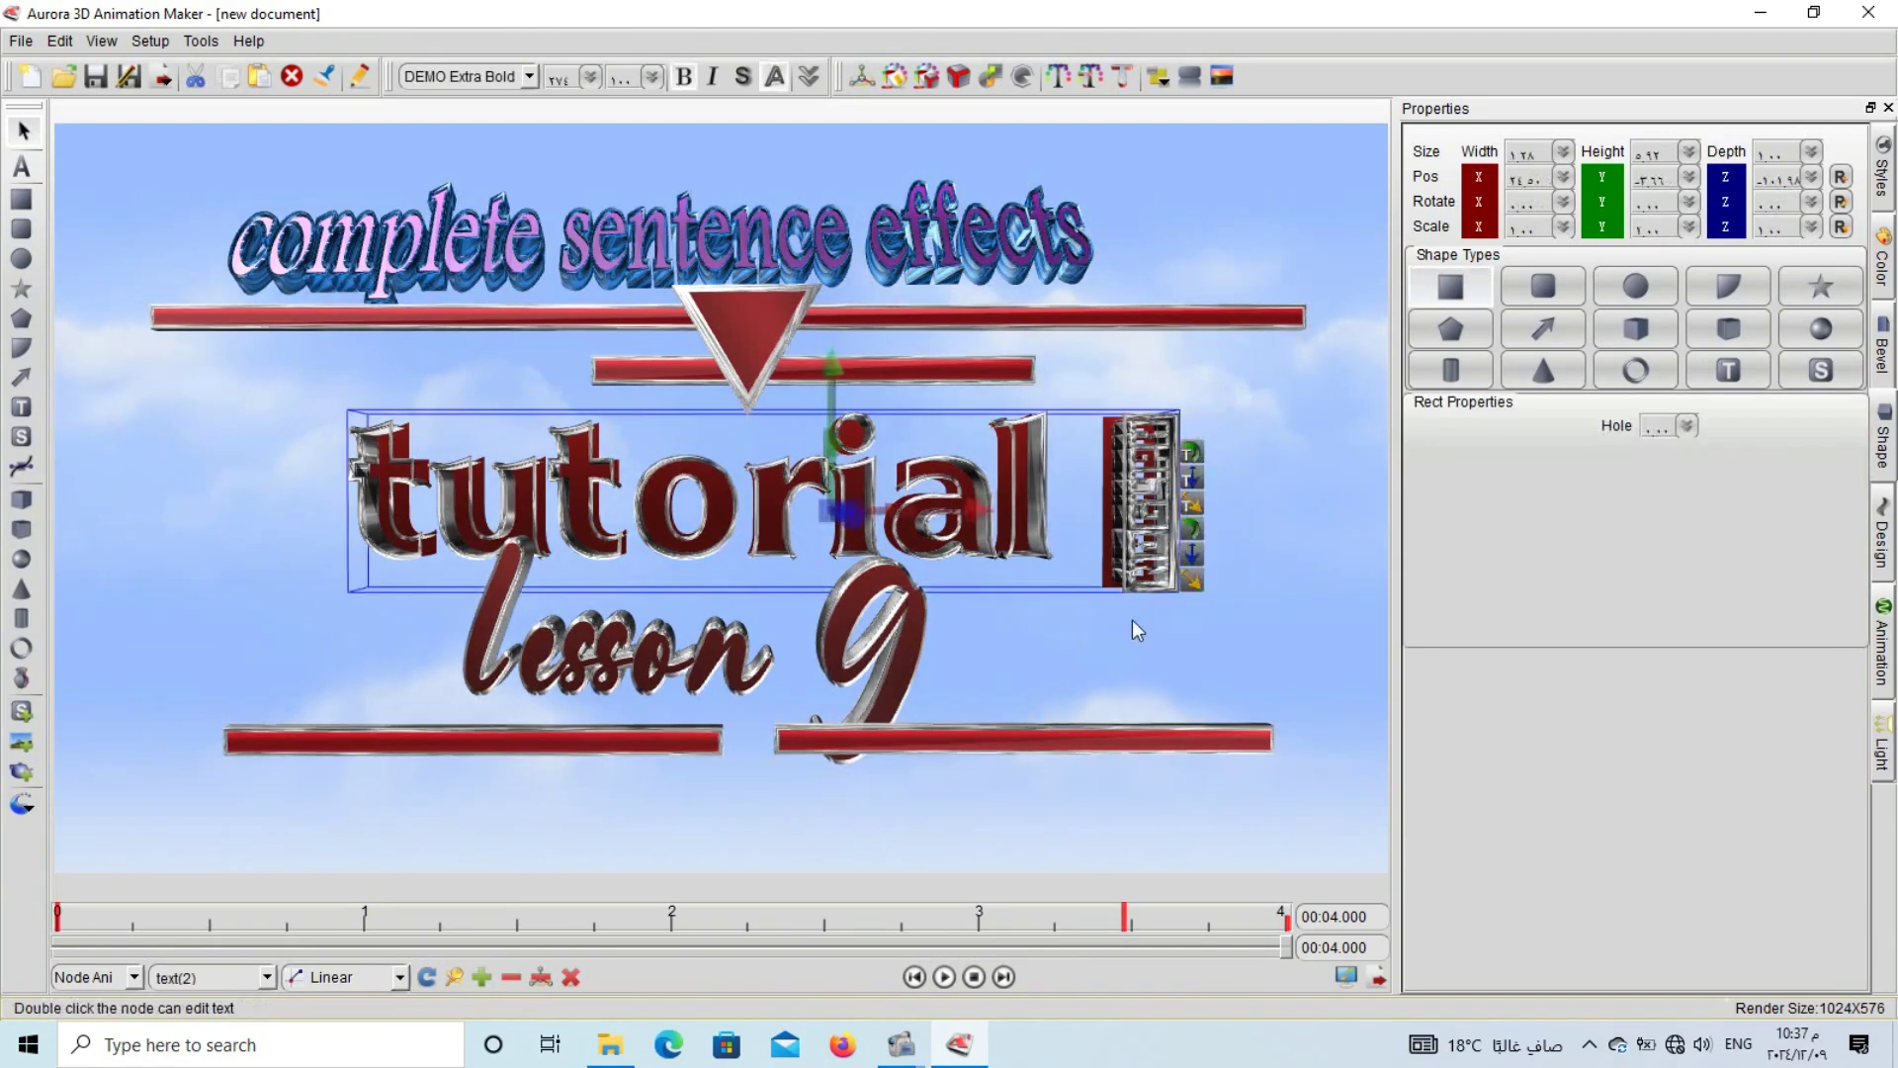
left_click(957, 581)
left_click(714, 495)
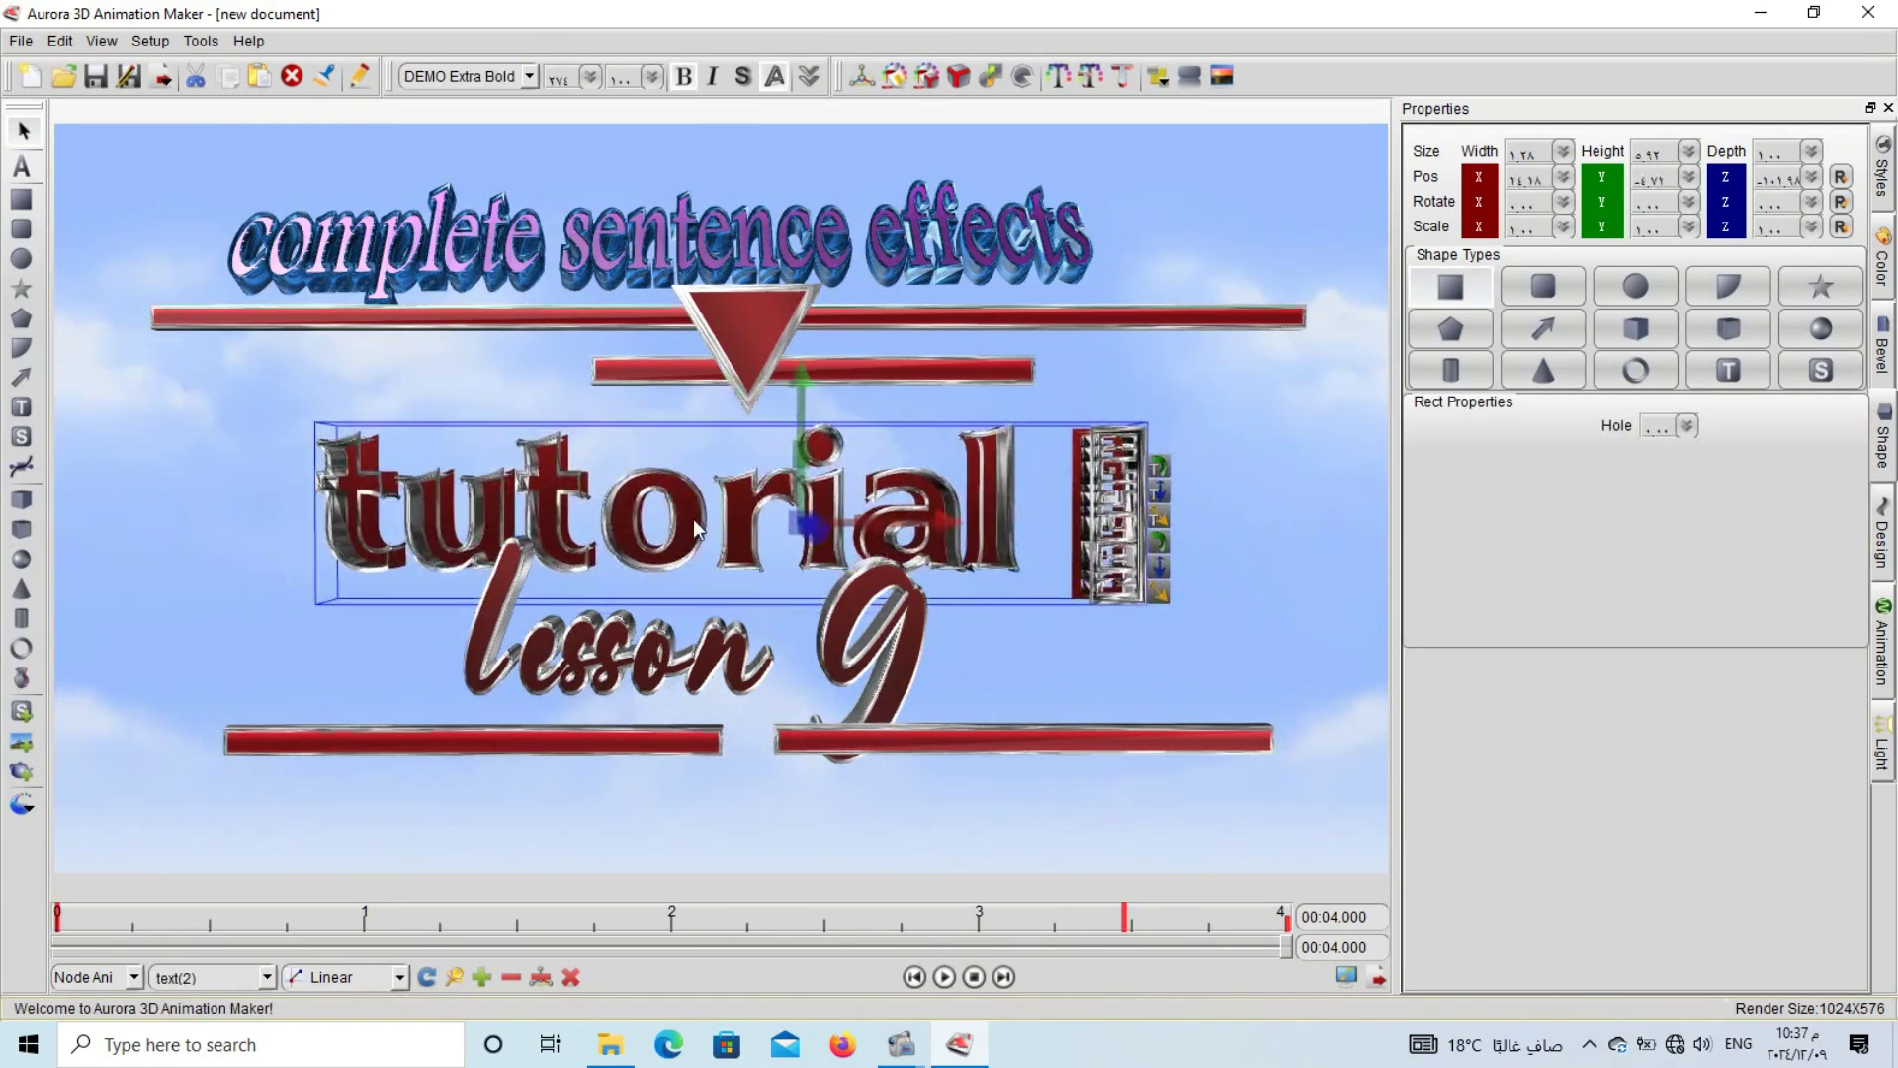
- Shift "tutorial 9" down over "lesson 9", to about 16.04 on X and -13.99 on Y, and choose the star base shape
left_click(1801, 335)
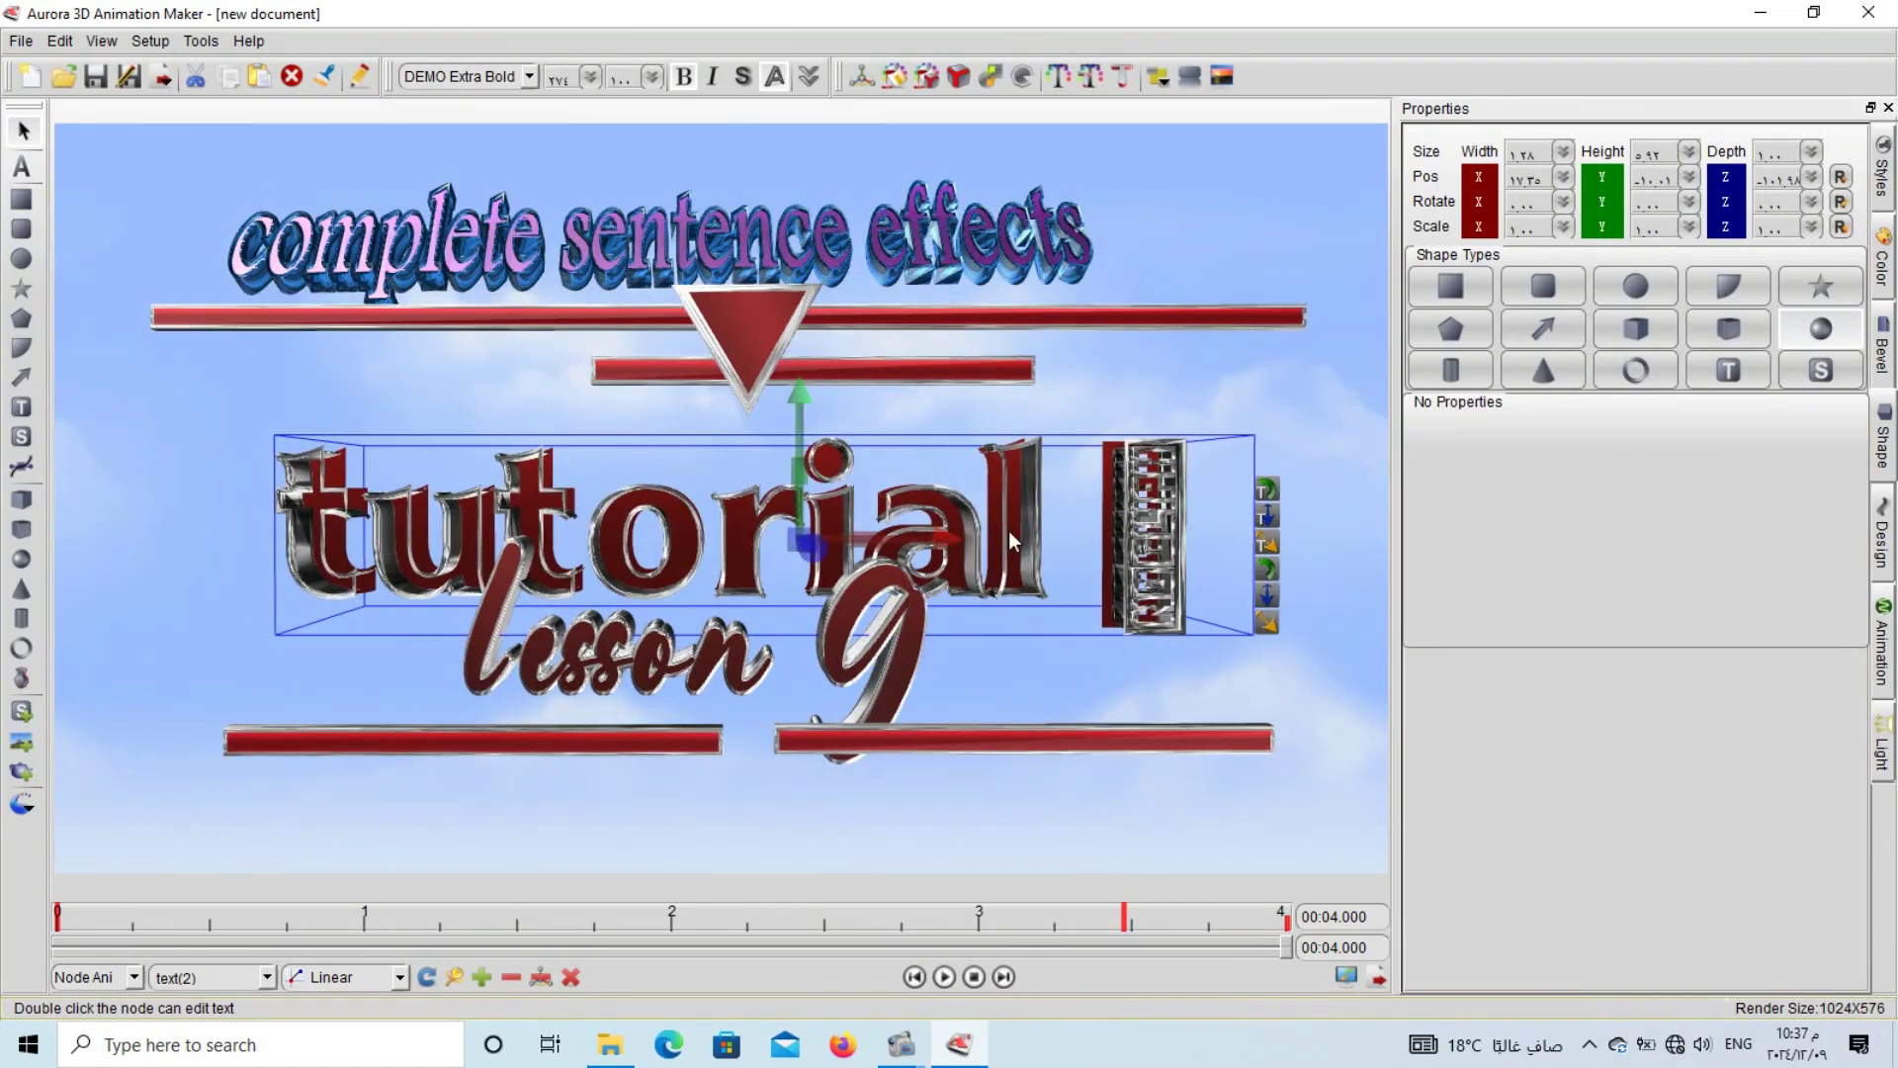
left_click(1101, 412)
left_click(1795, 297)
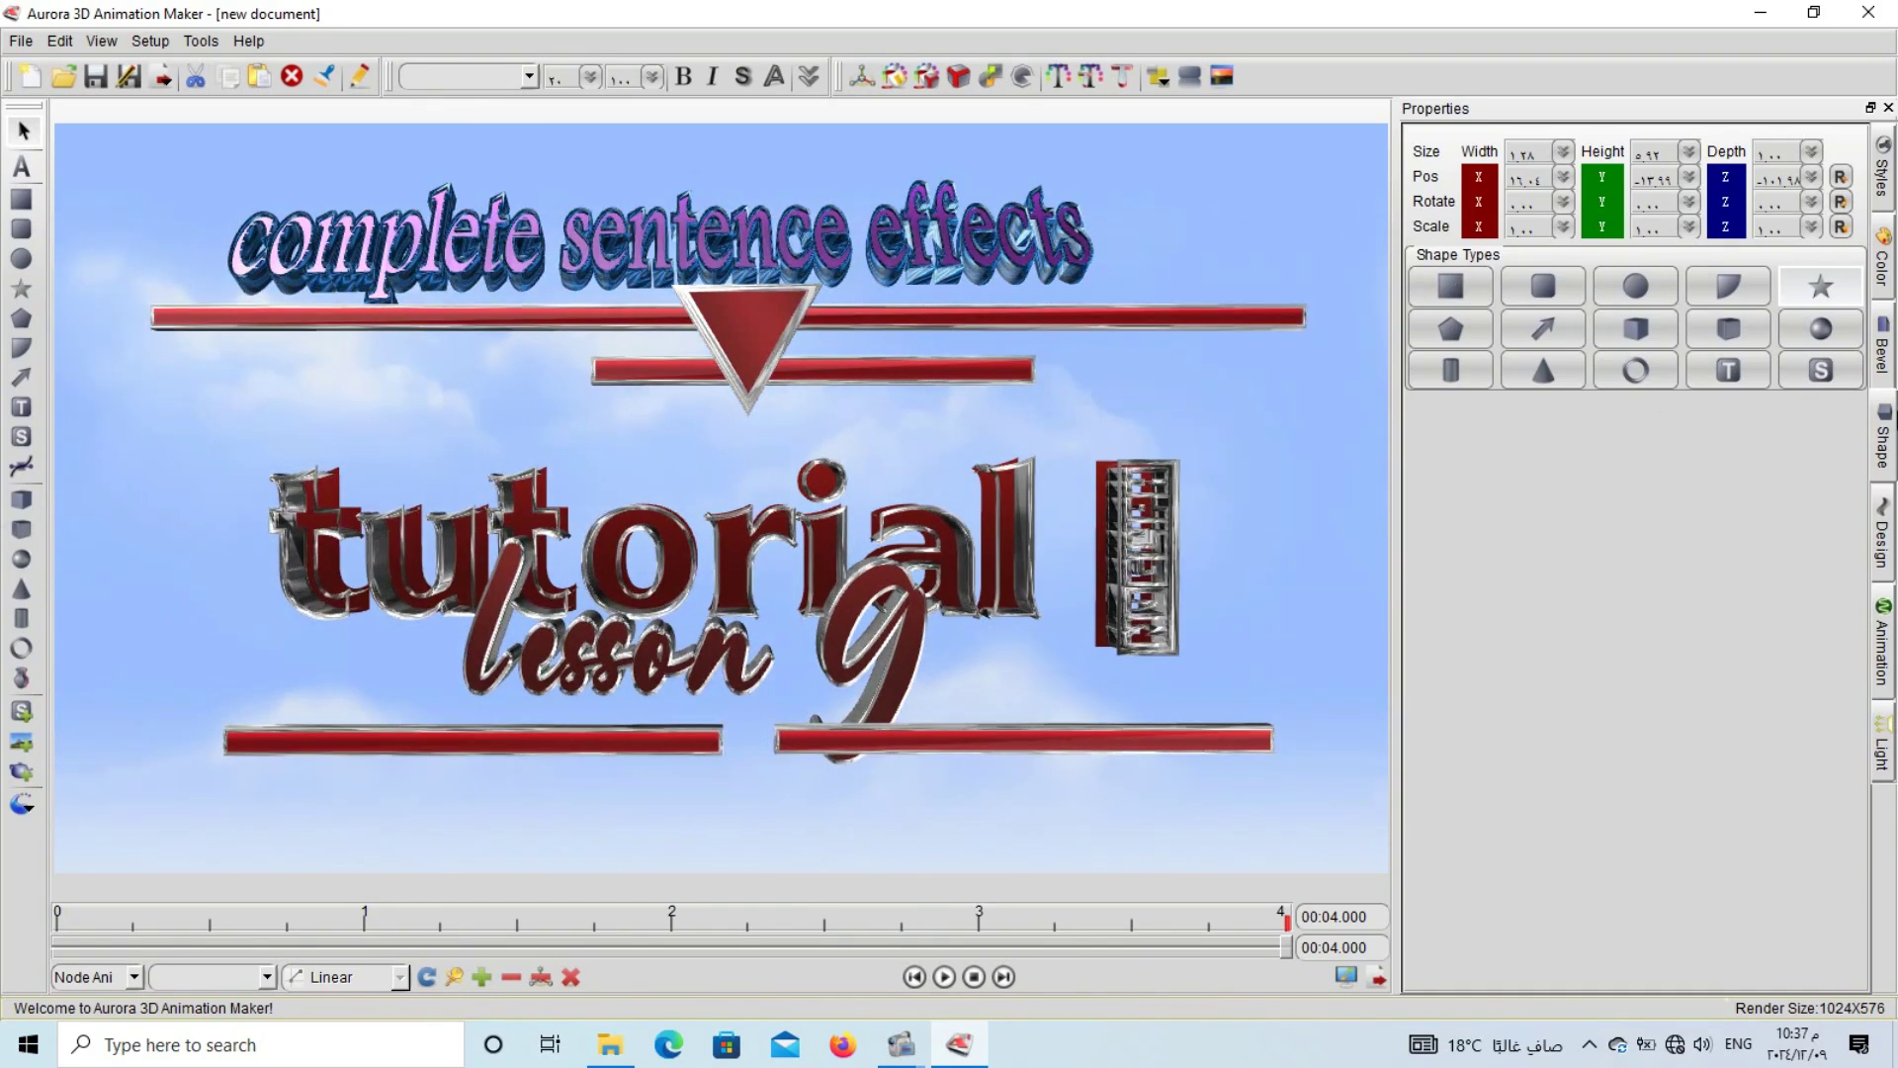
- Enable reflection on "complete sentence effects" and set its reflection distance to about -7.87
left_click(1886, 534)
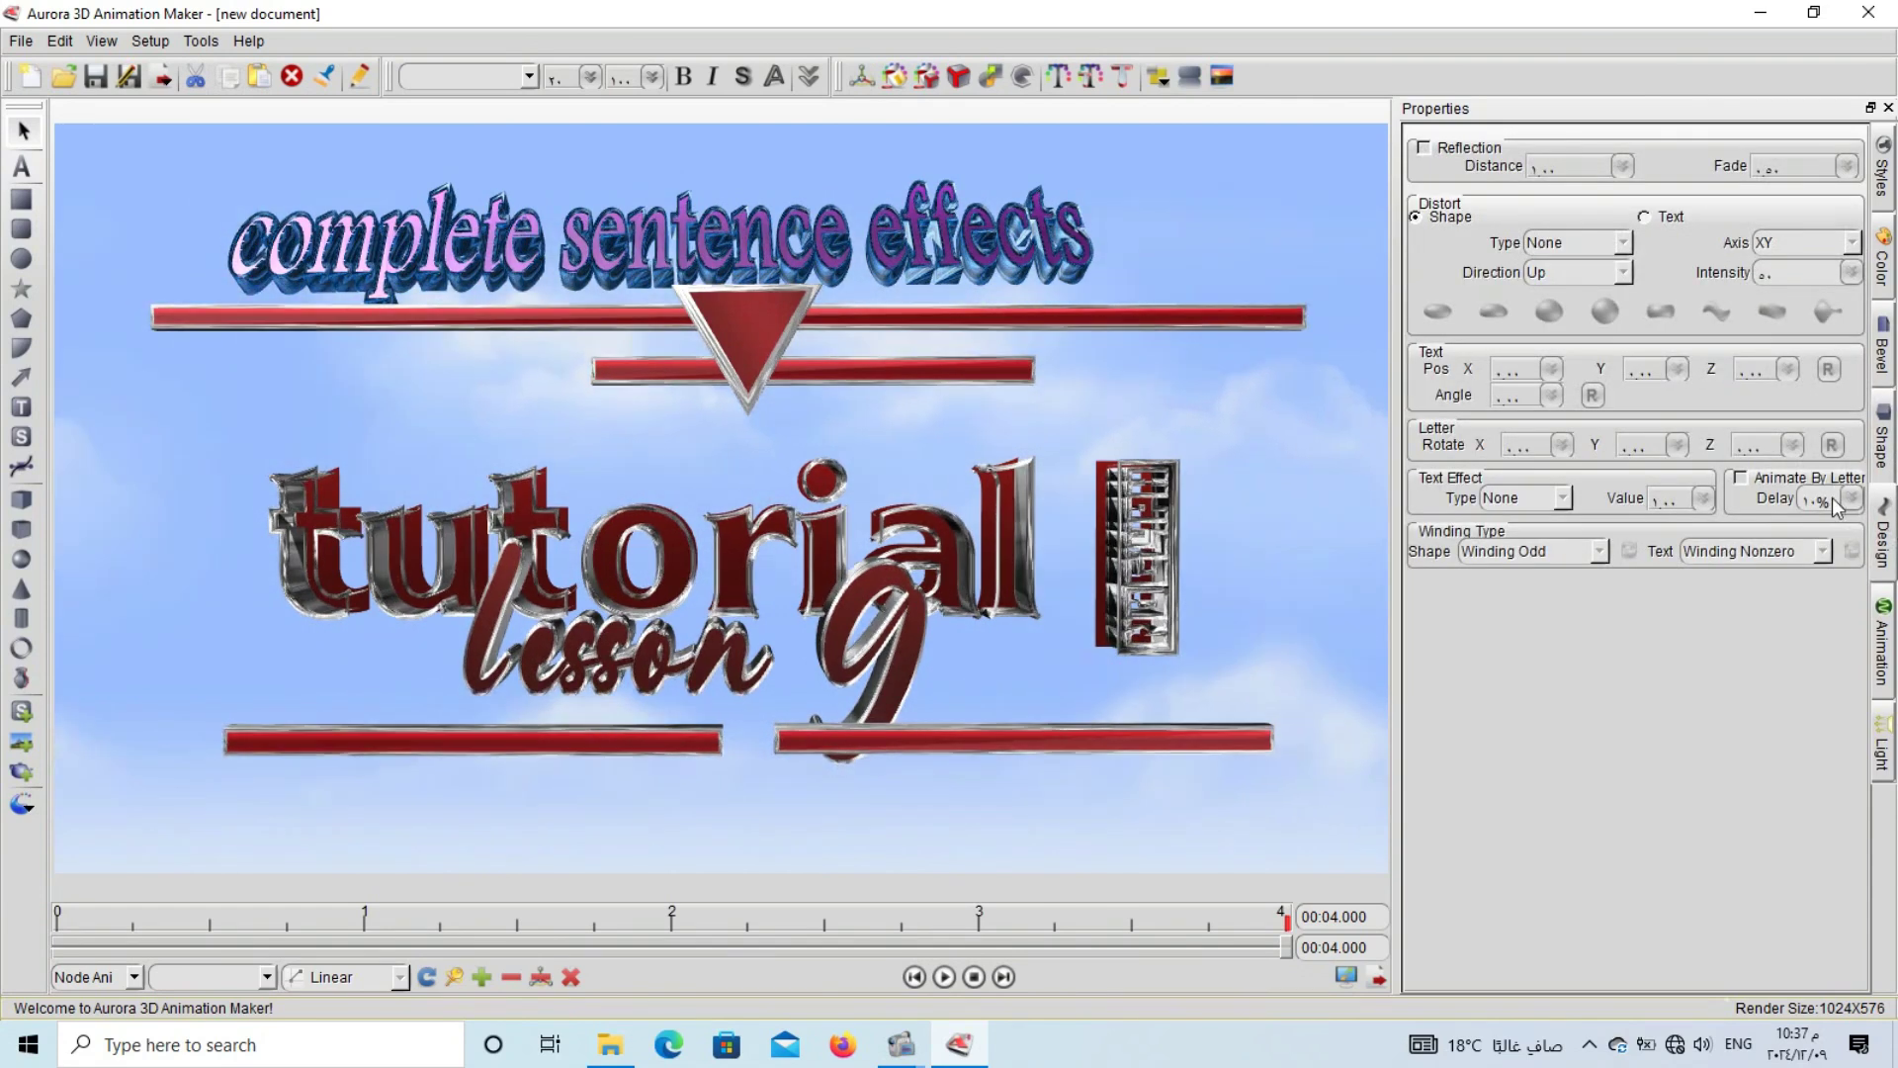
left_click(781, 252)
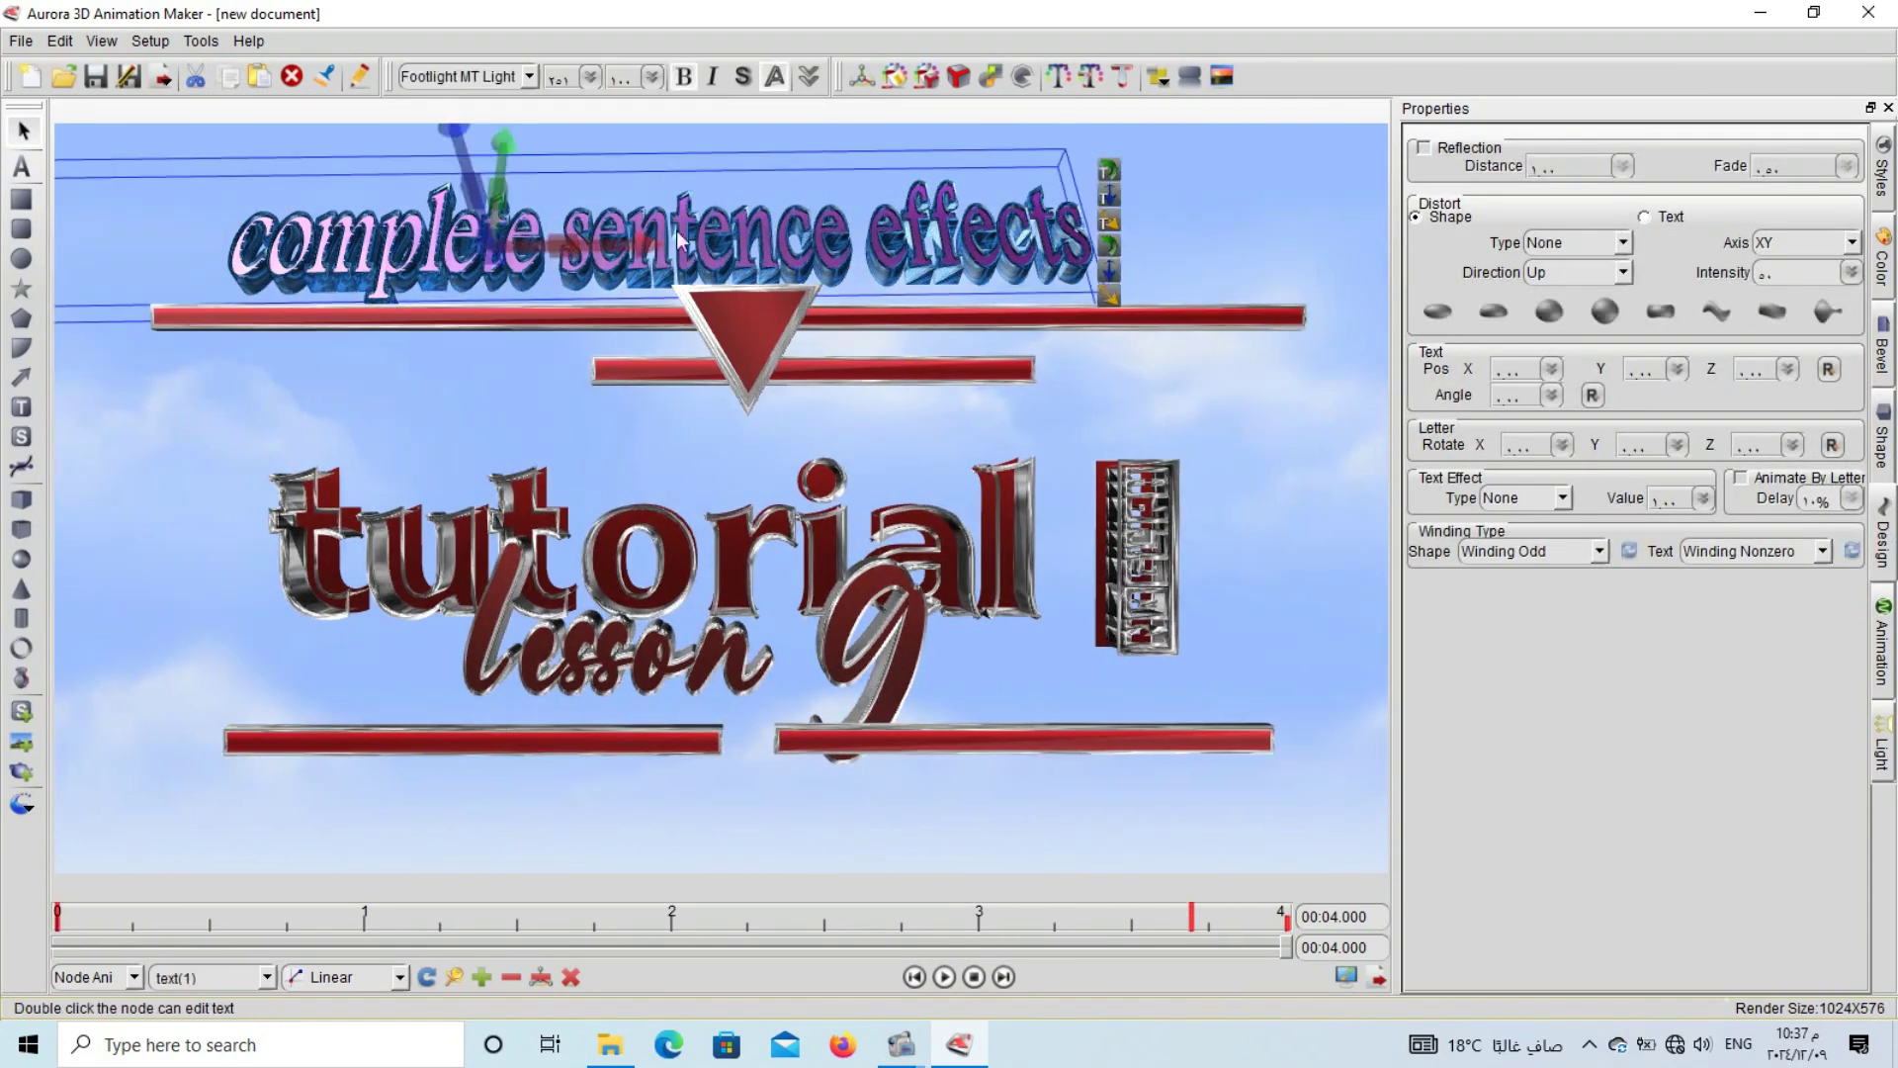
left_click(1443, 150)
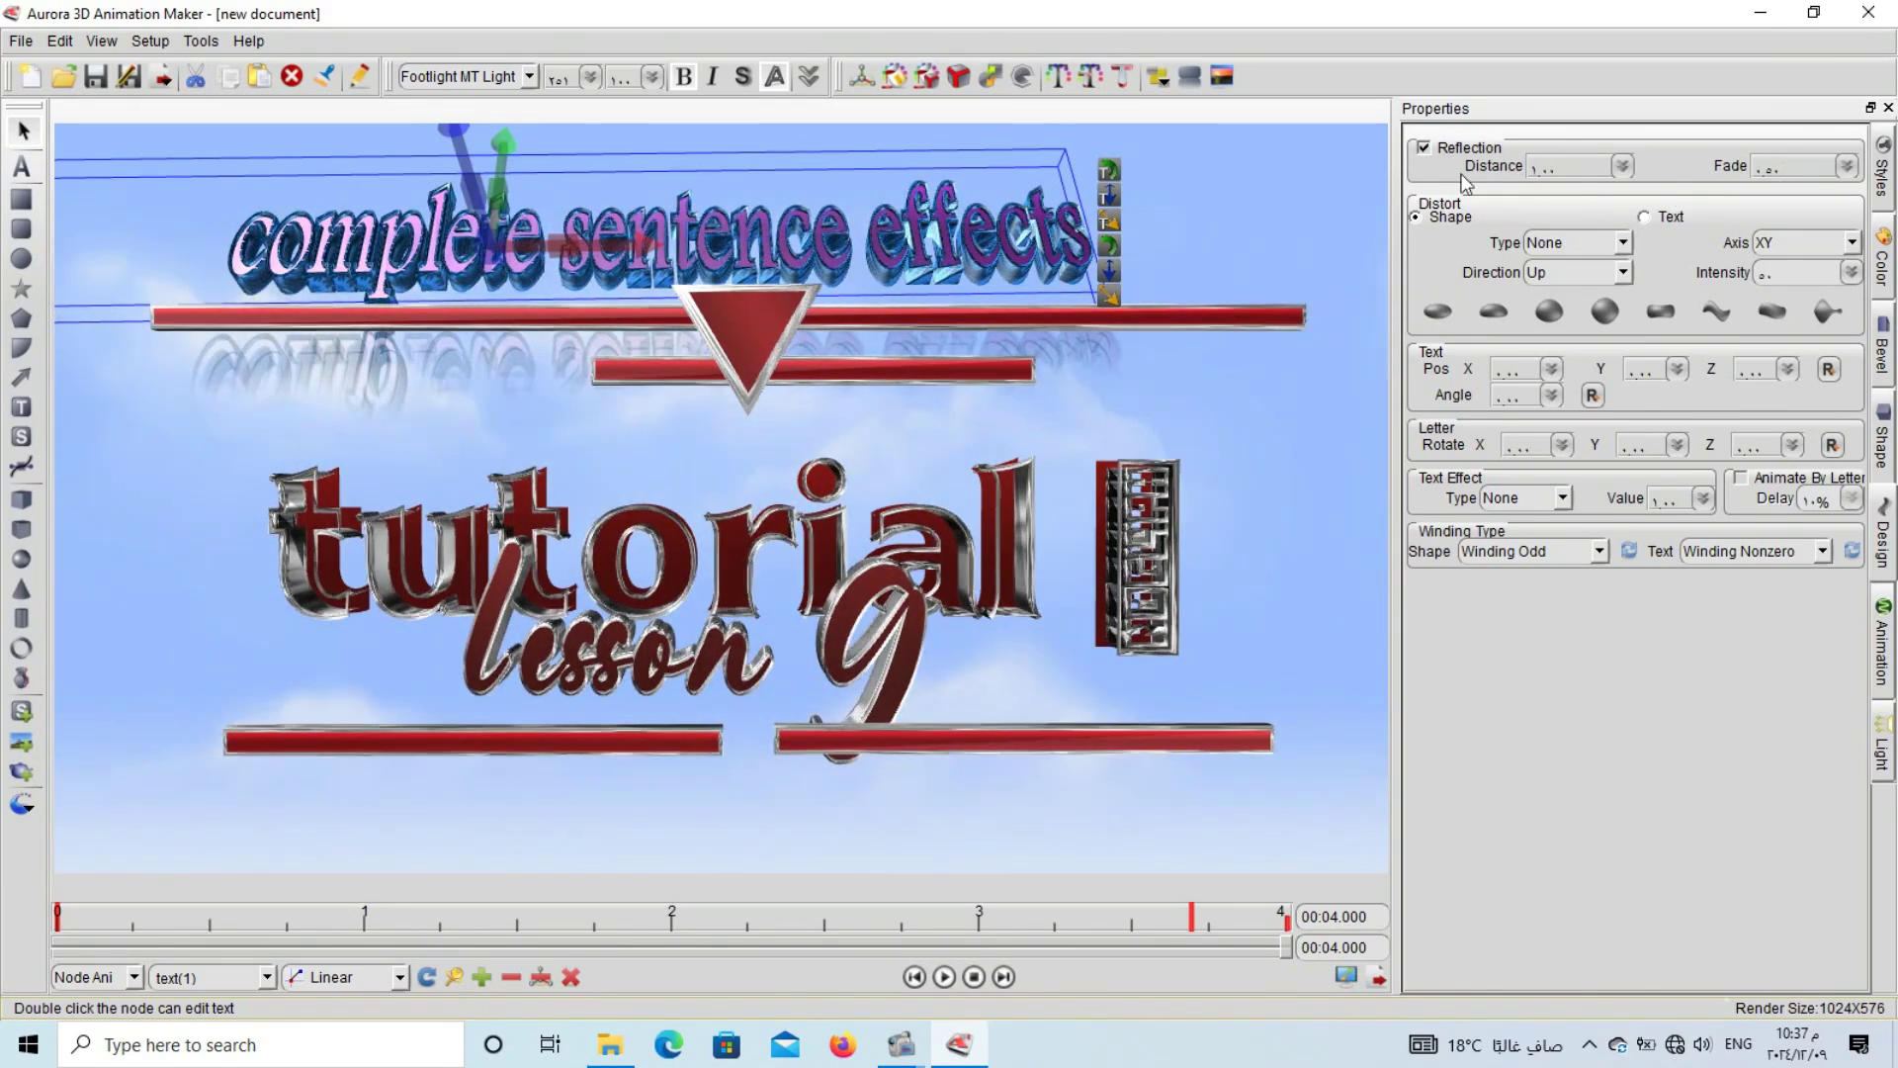
left_click(1622, 166)
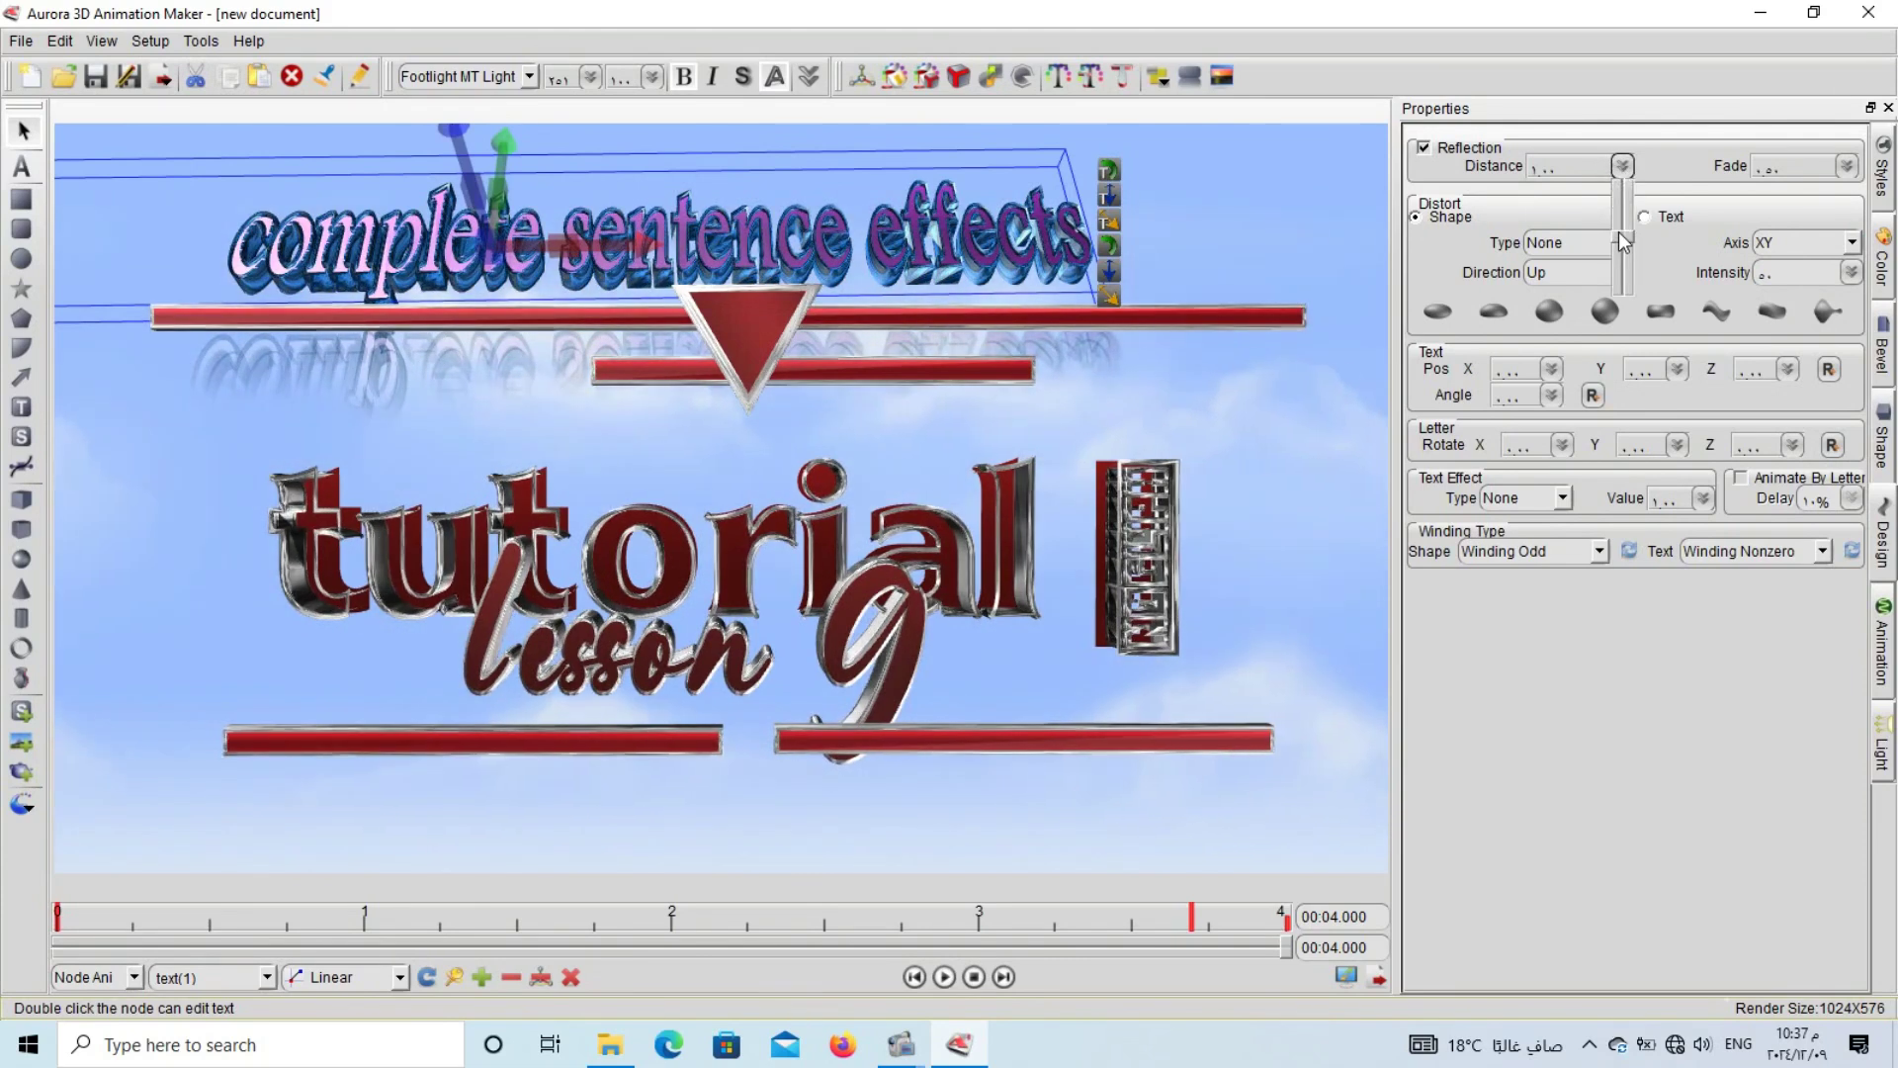
left_click_drag(1619, 233, 1626, 245)
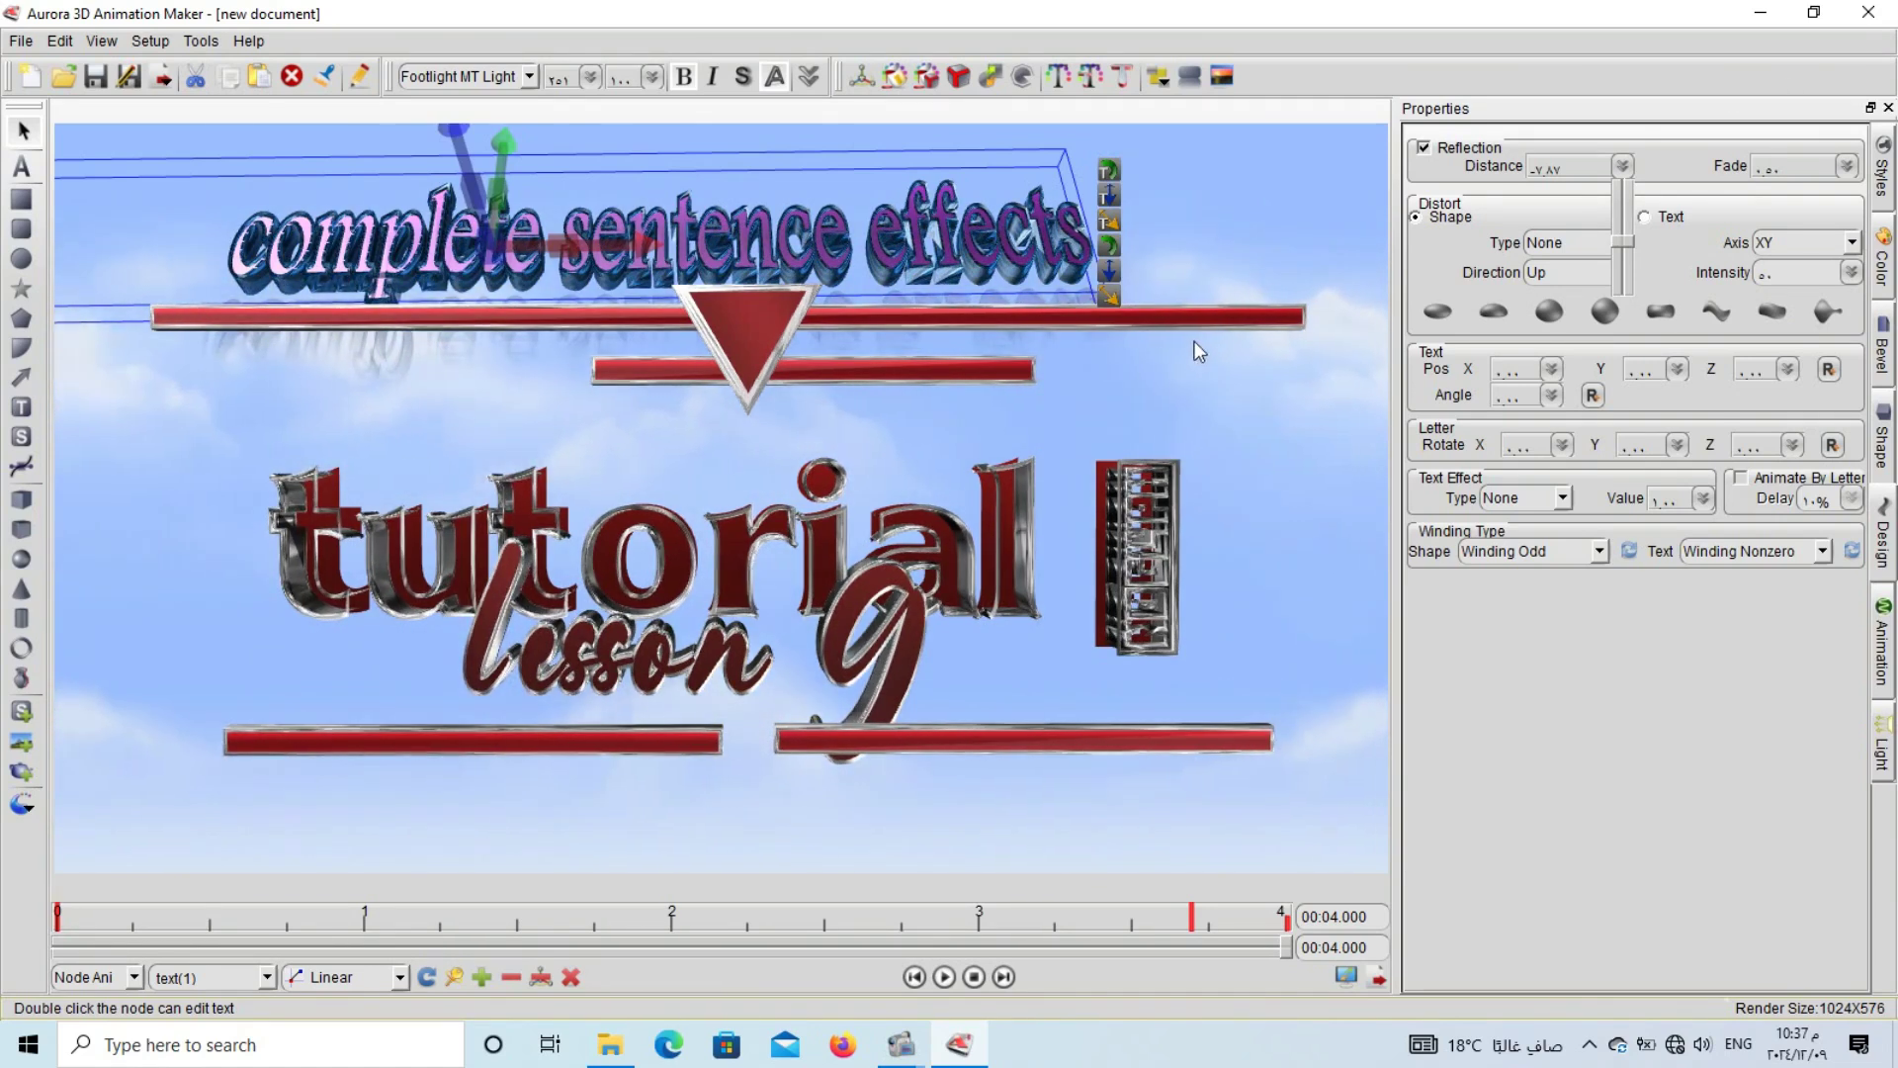
- Move the long upper bar beneath the two lower bars, enable its reflection and set the reflection fade to 0
left_click_drag(1202, 321, 1244, 823)
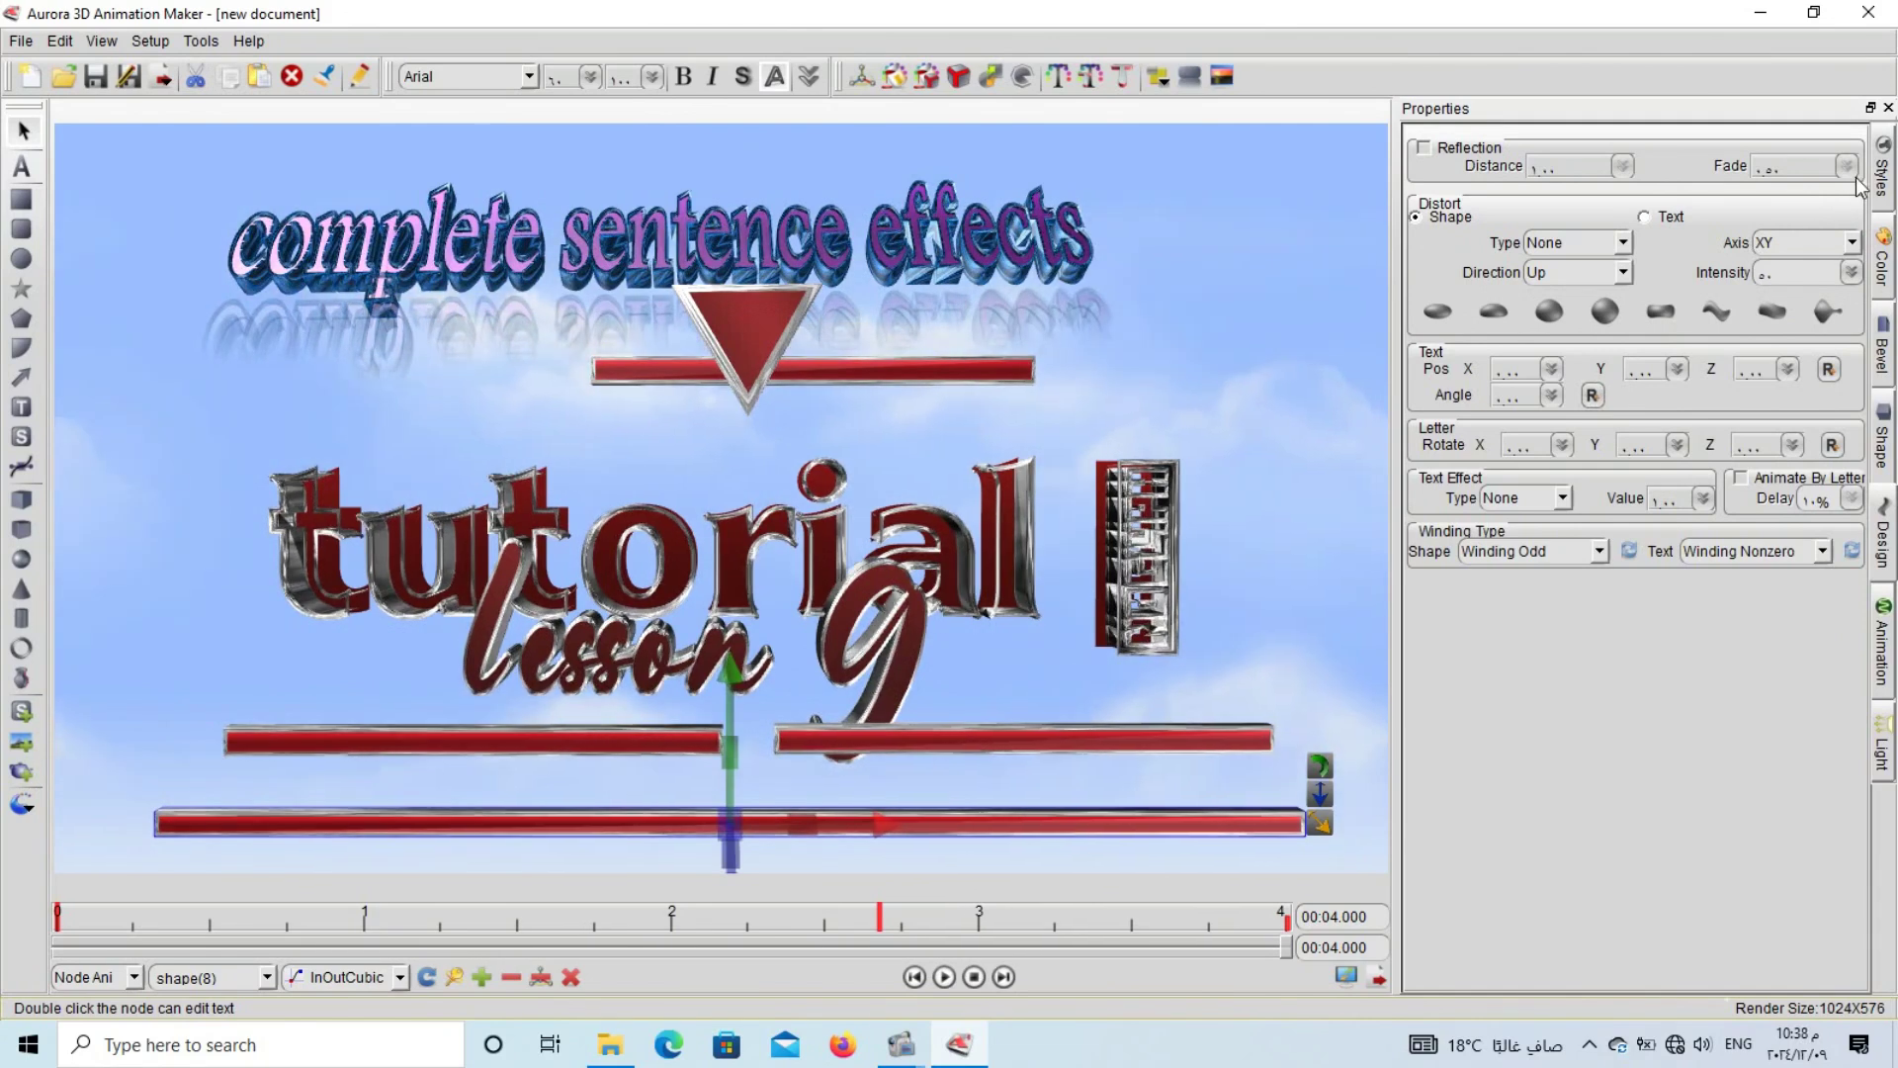
left_click(1429, 147)
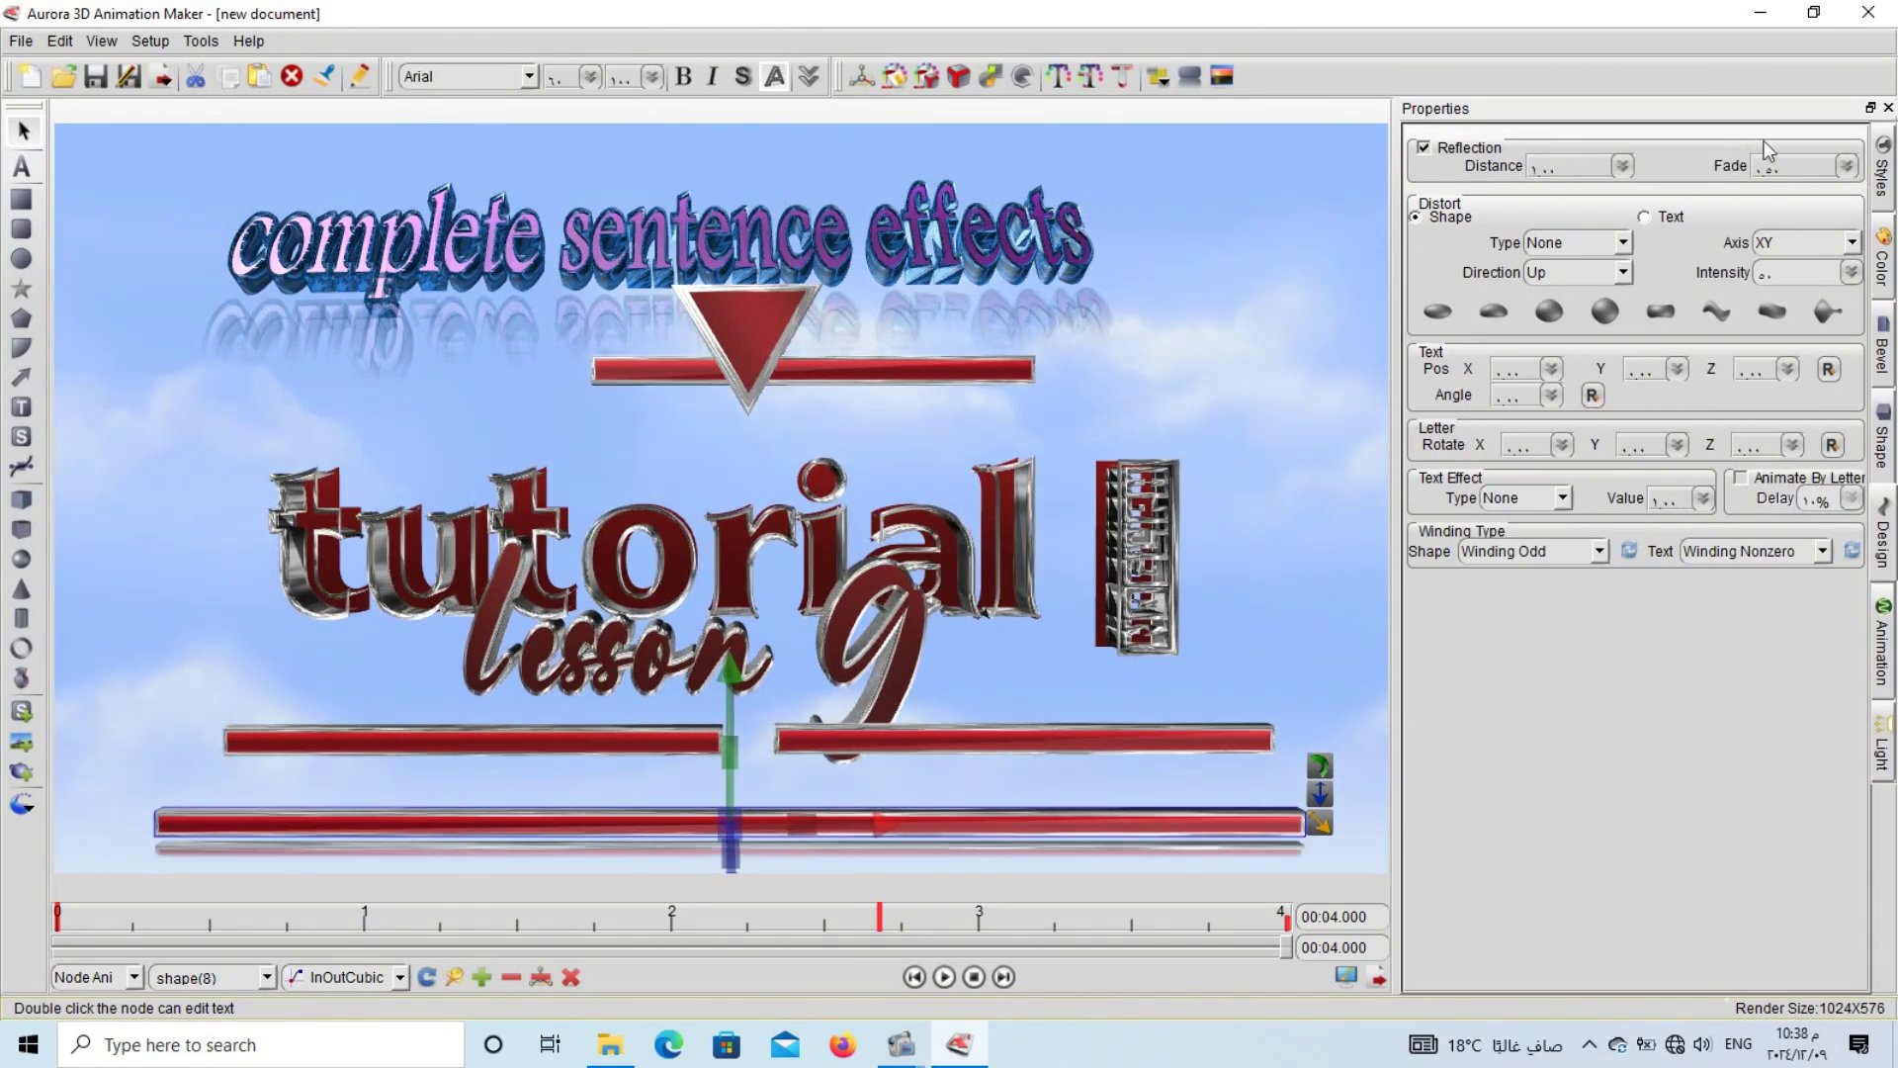
left_click(1846, 166)
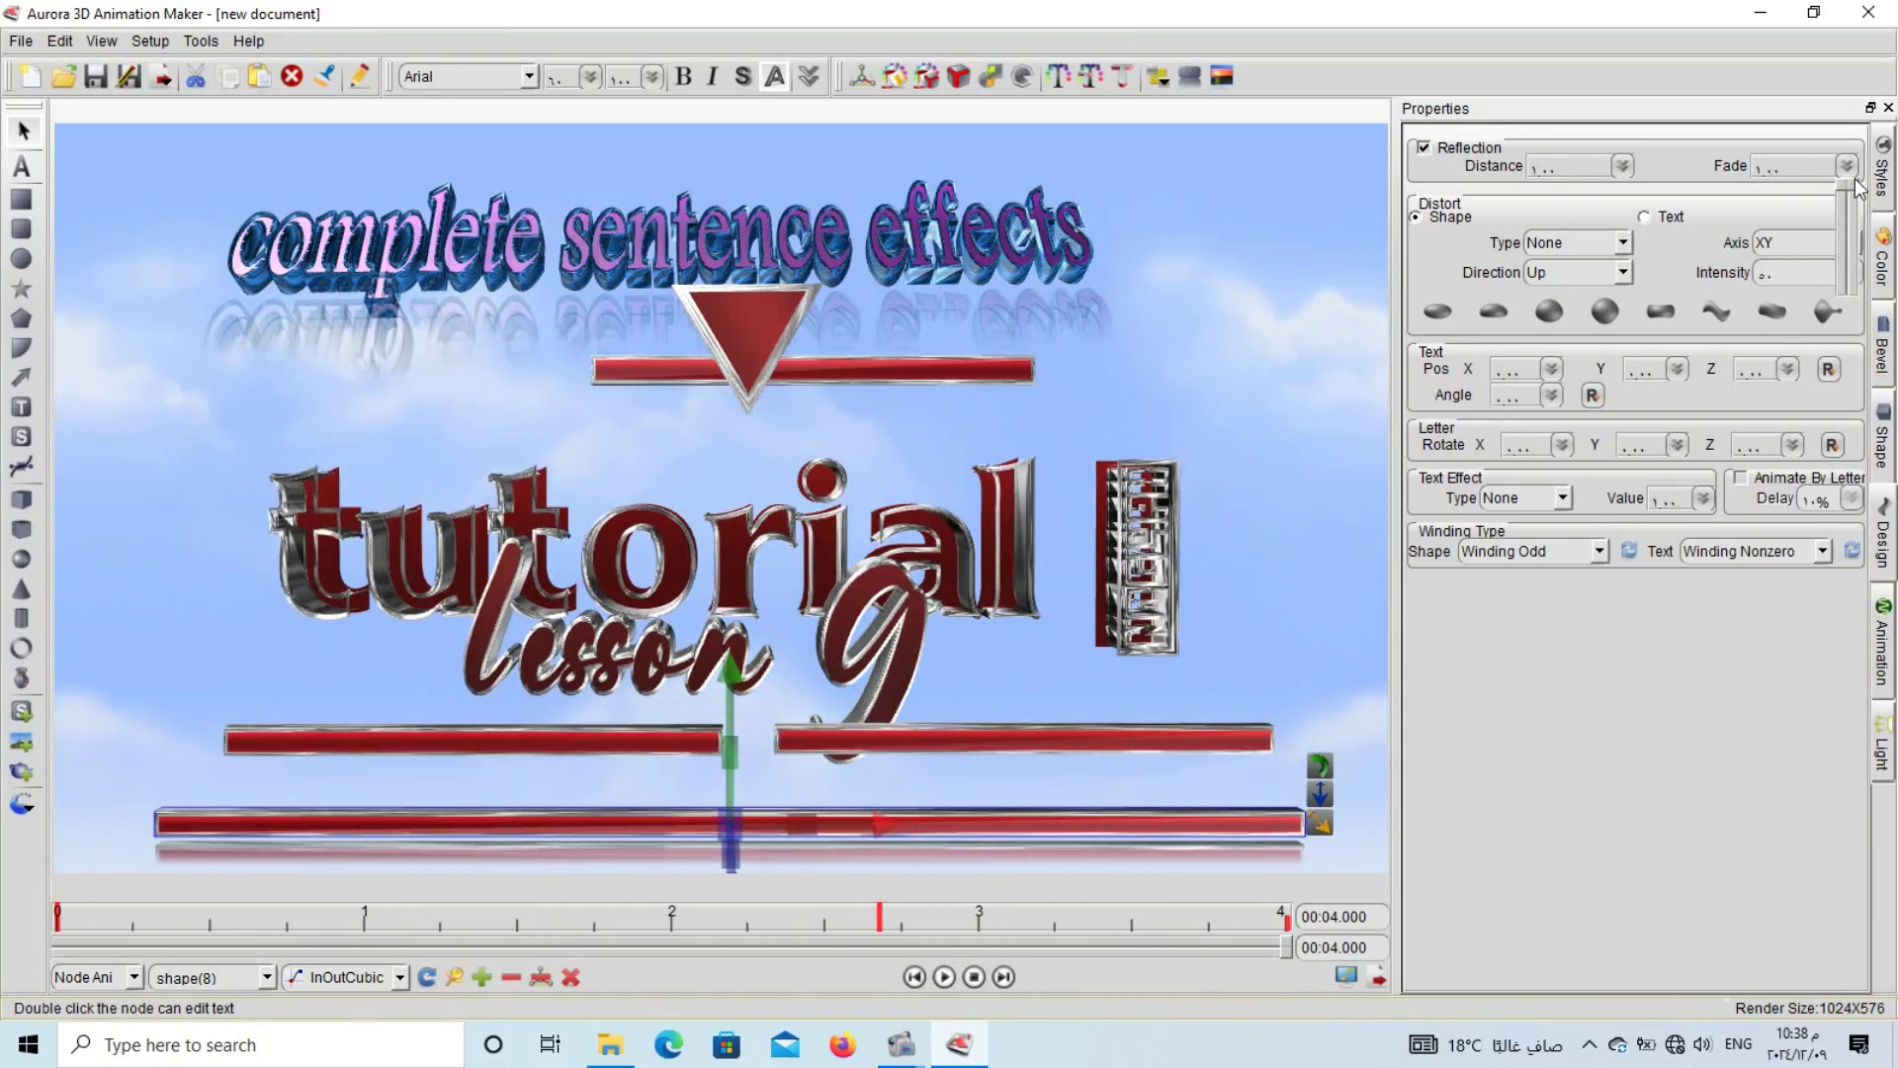
left_click_drag(1854, 252, 1856, 314)
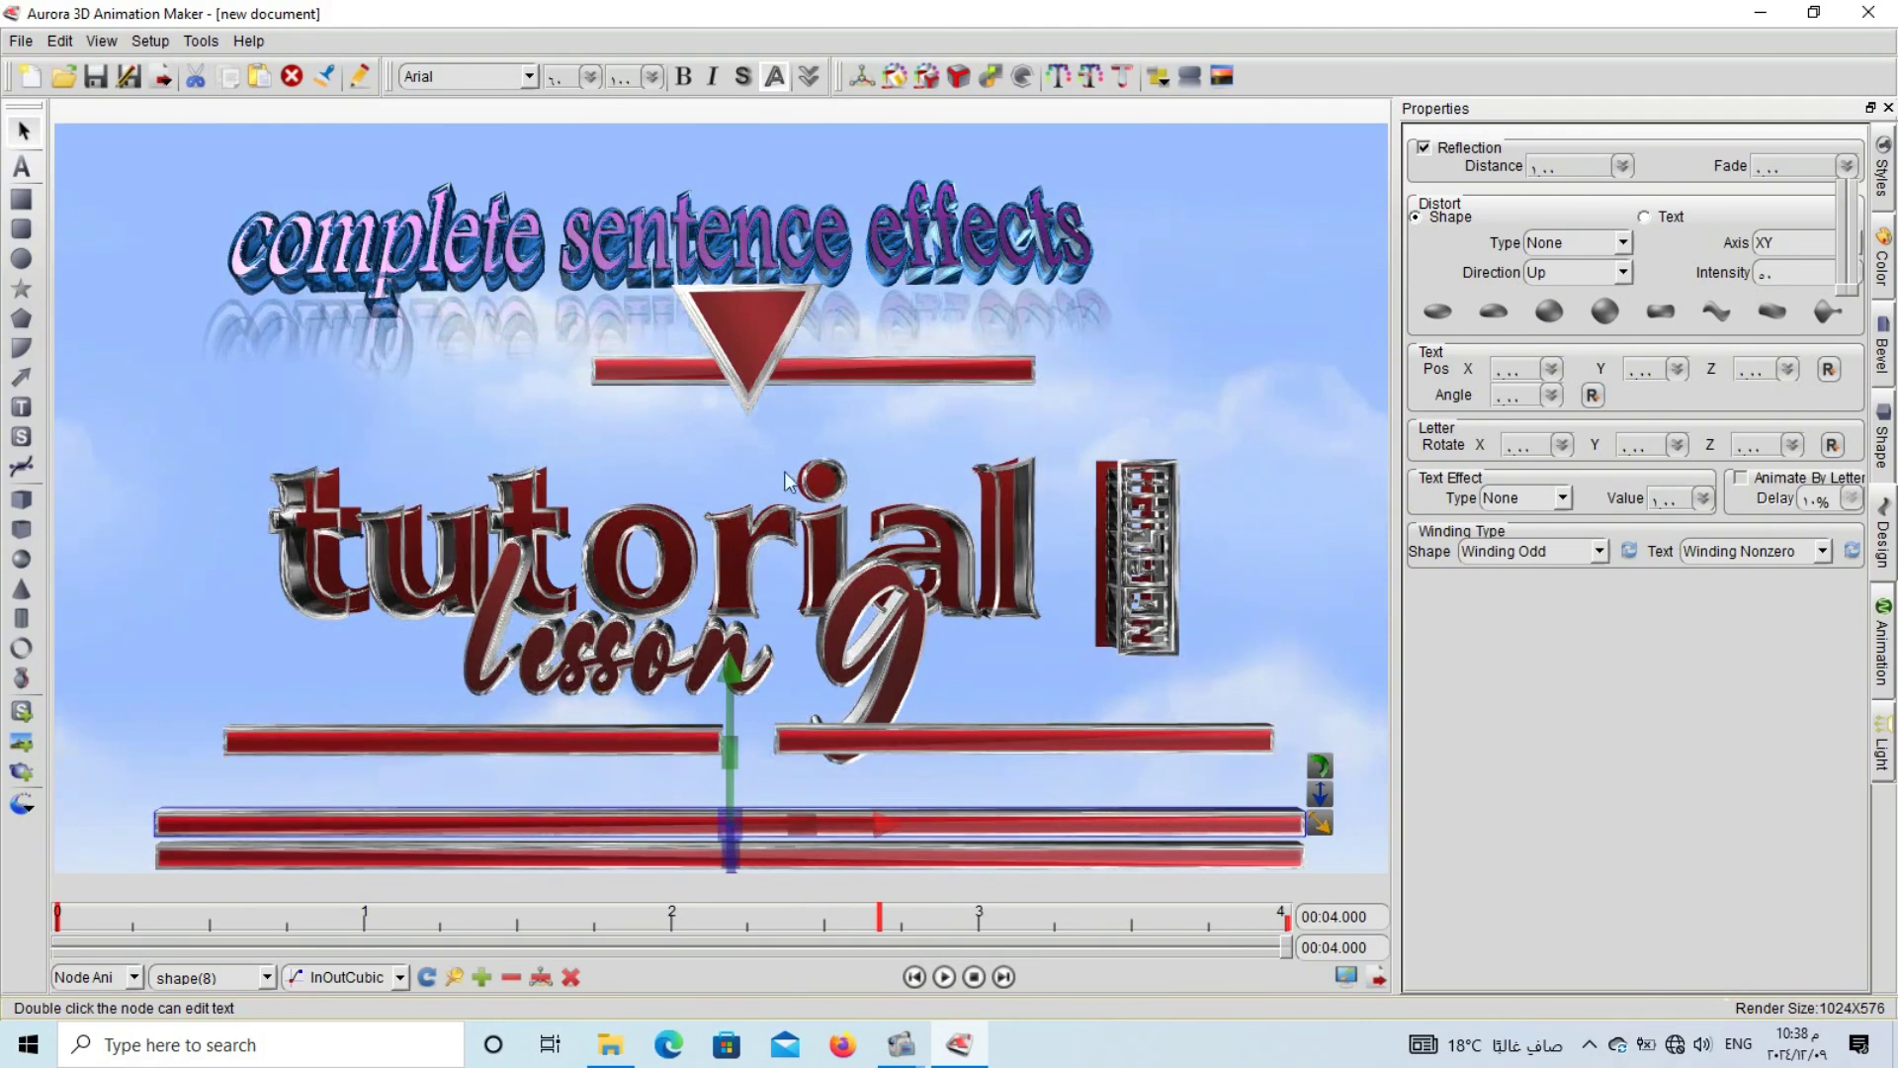
- Set the reflection fade of "complete sentence effects" to about 0.93 and clear away the red triangle below it
left_click(743, 226)
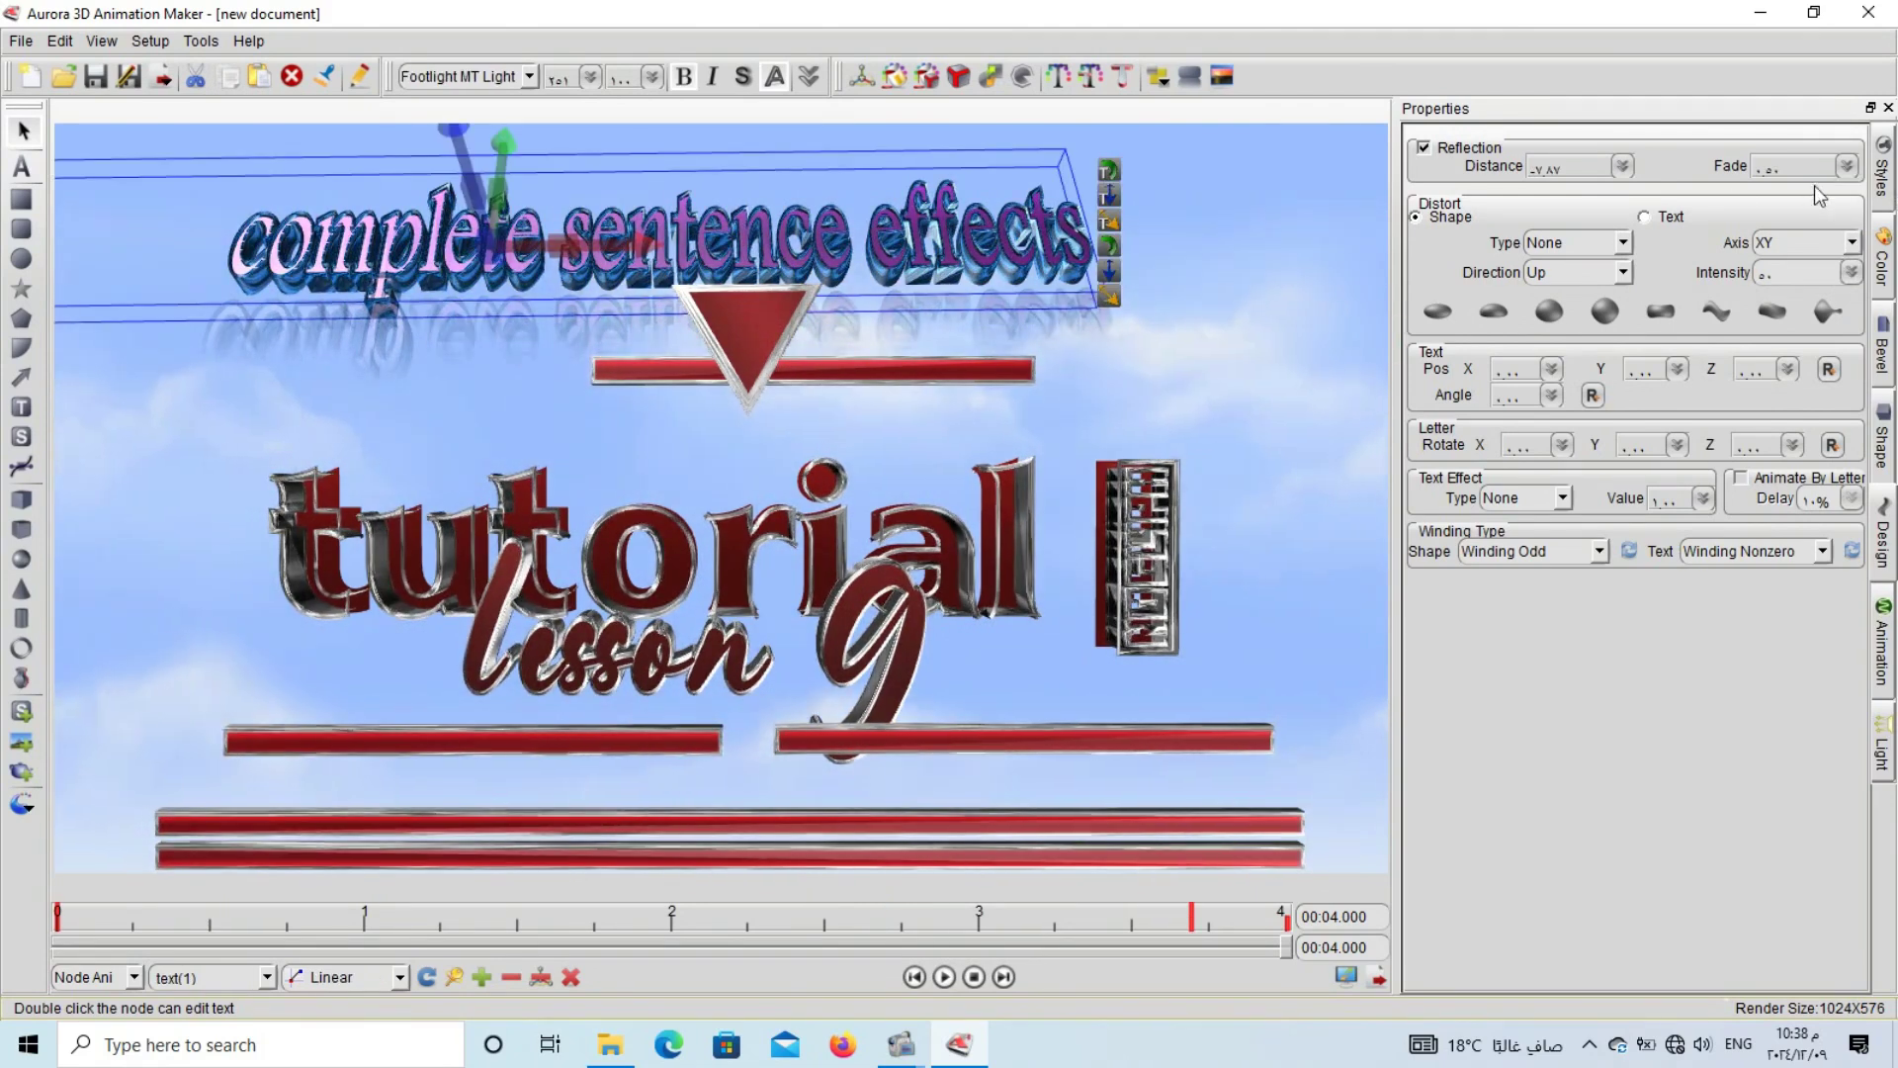
left_click(1845, 166)
mouse_move(1847, 188)
left_mouse_down()
mouse_move(1848, 232)
mouse_move(1850, 186)
left_mouse_up()
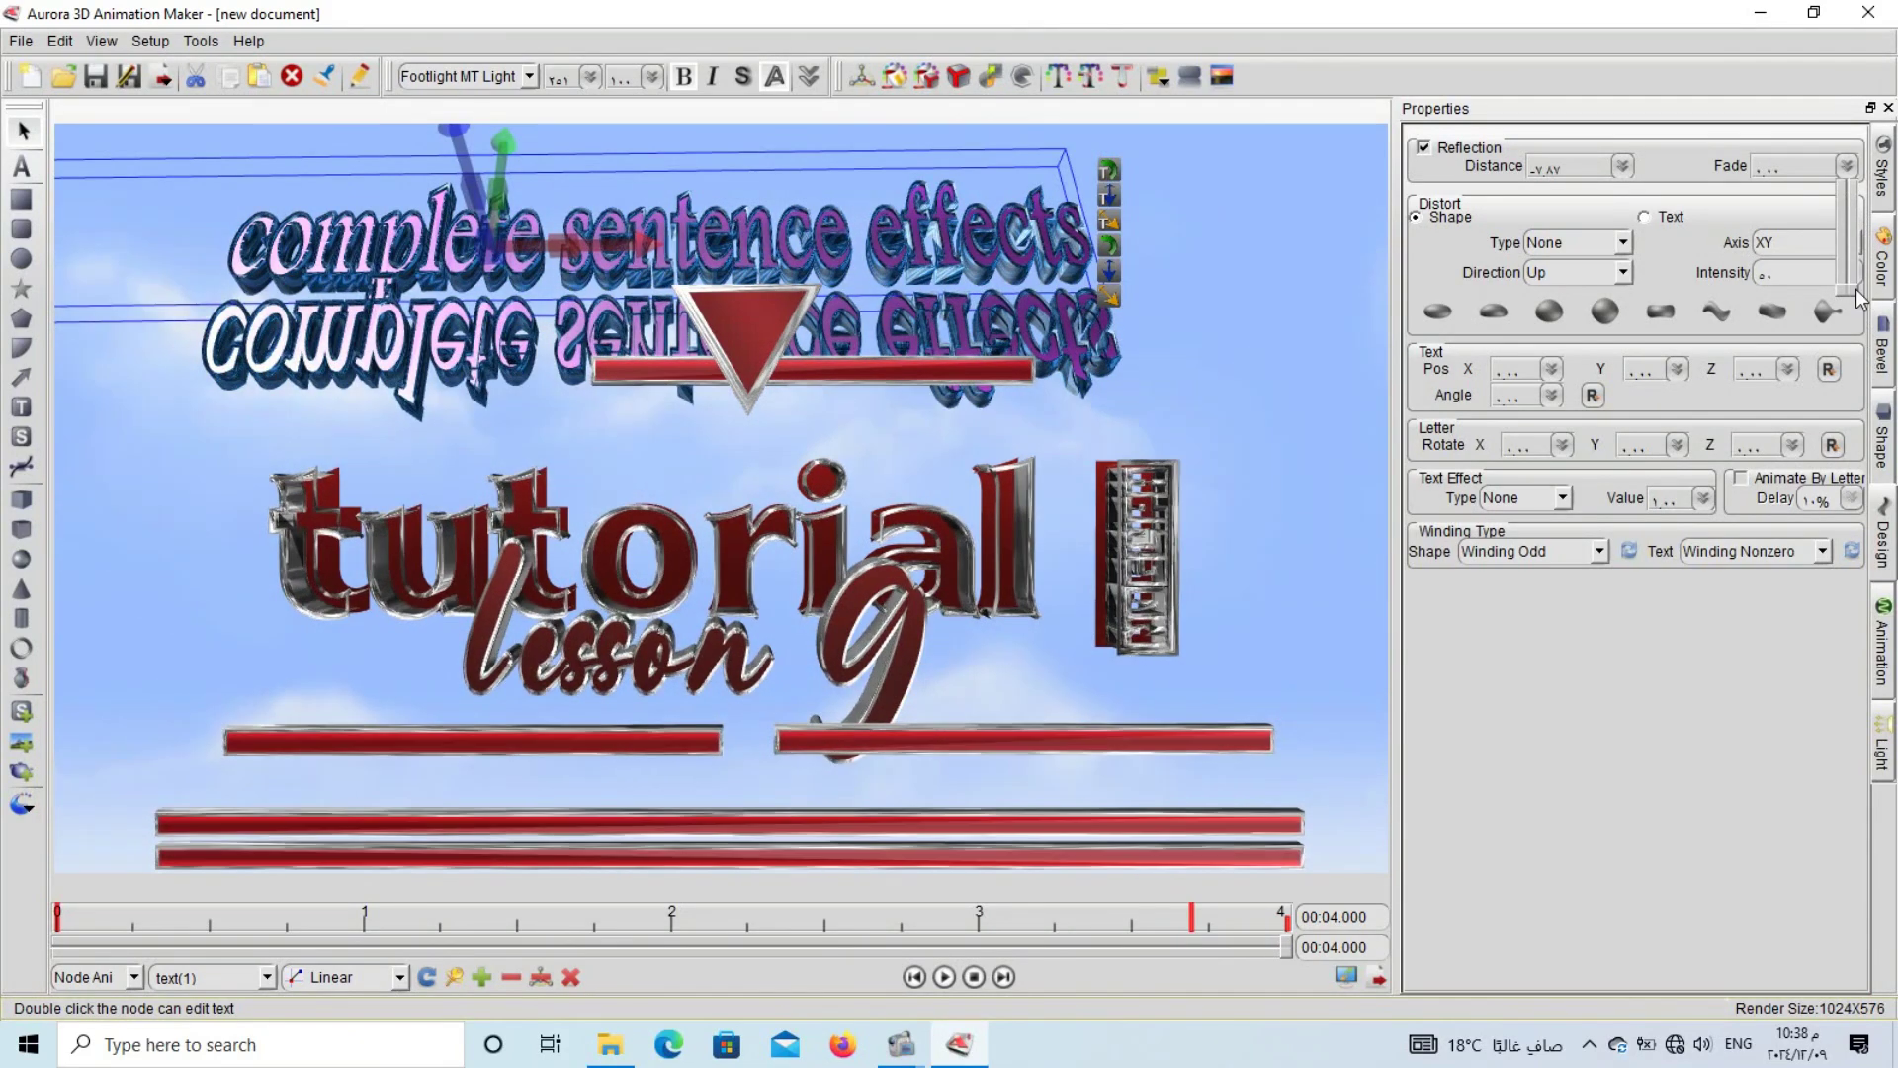
left_click_drag(1856, 245, 1857, 201)
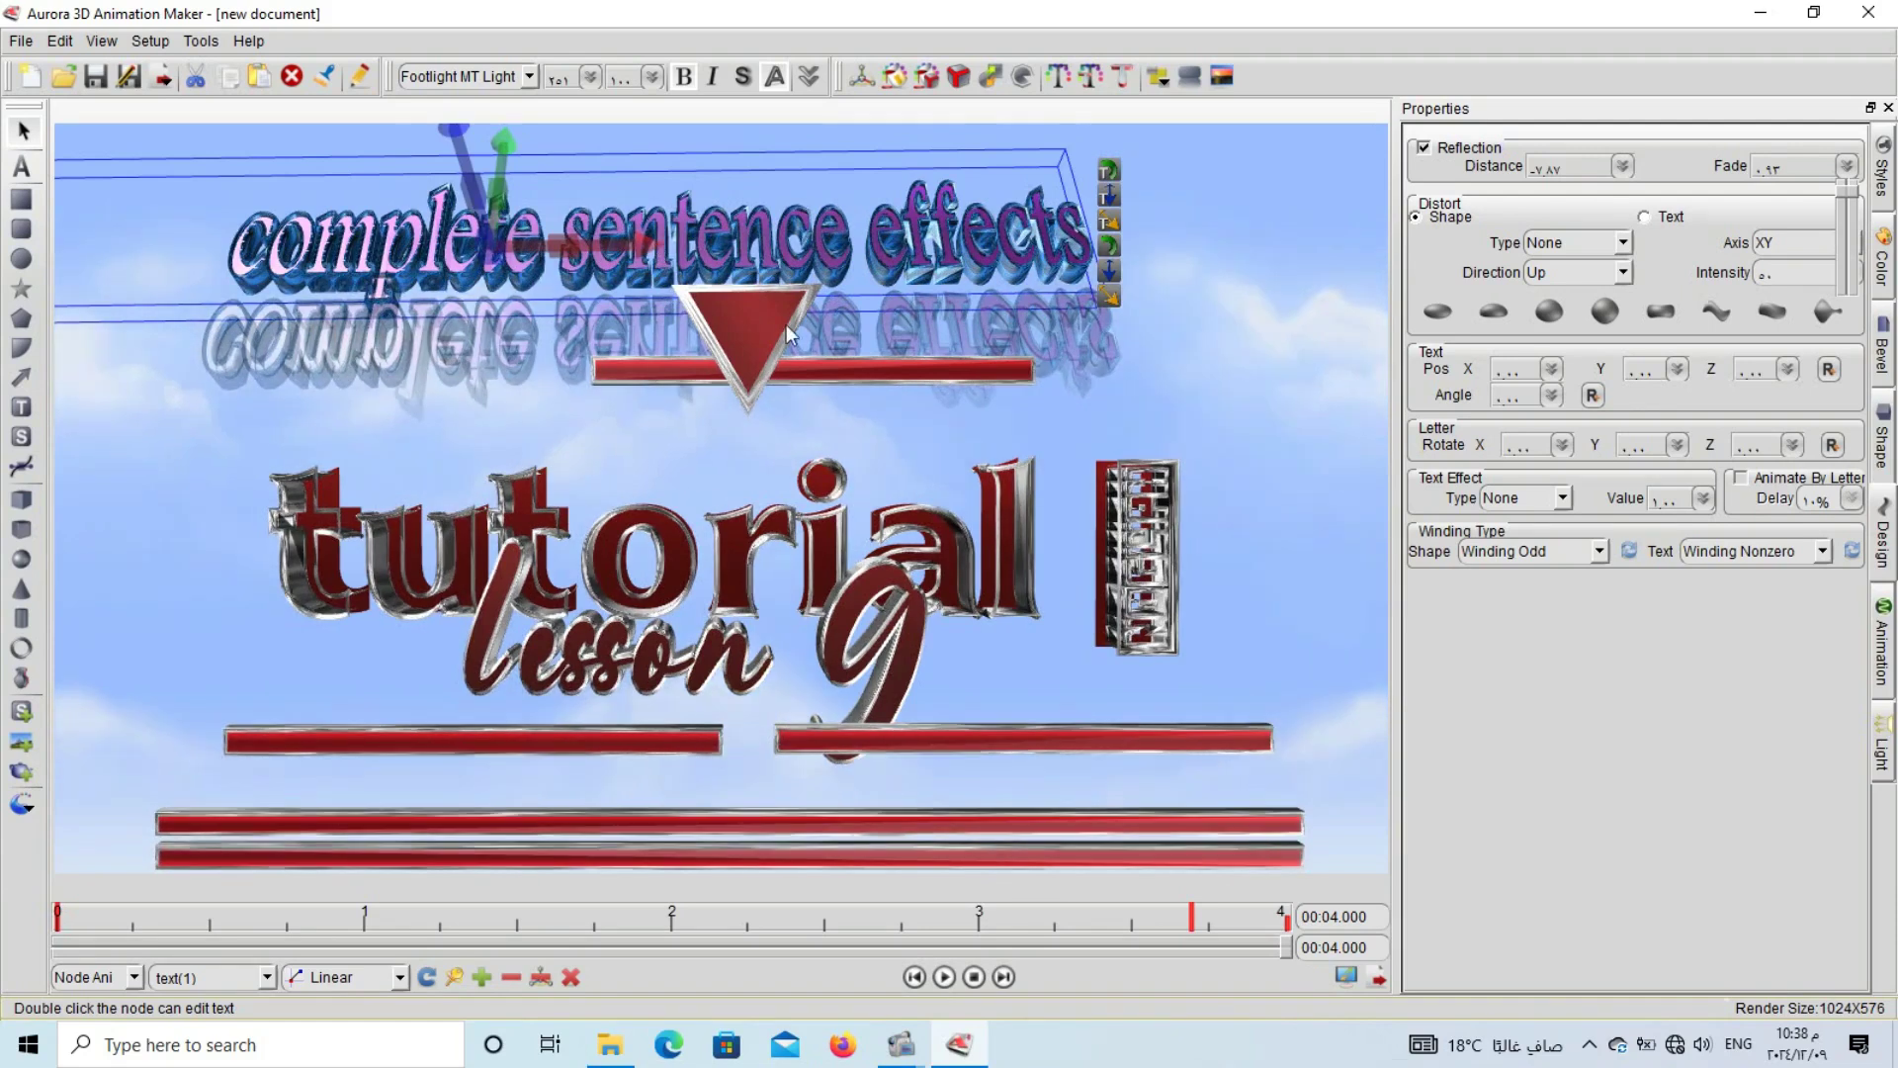
left_click_drag(761, 356, 188, 771)
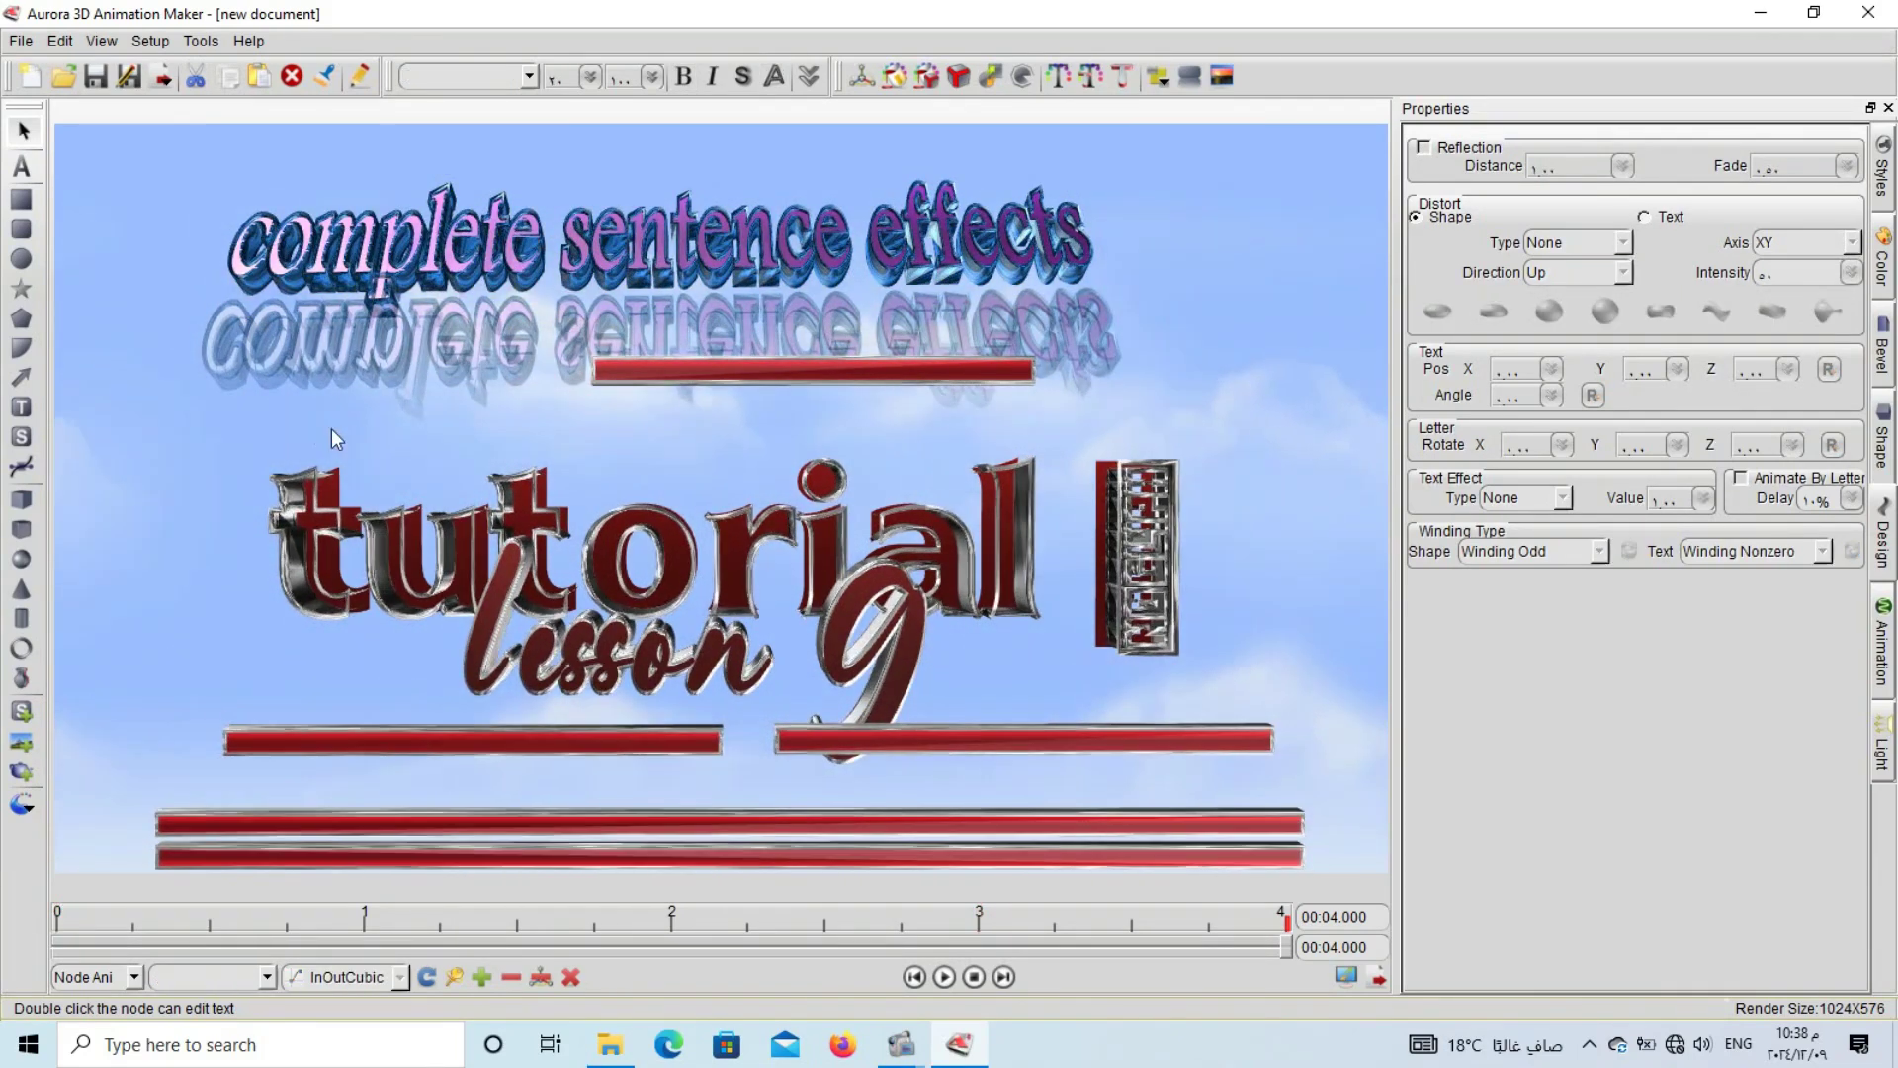
- Apply distortion to "complete sentence effects" as text, using the Banner preset first and switching the type to Sector
left_click(532, 257)
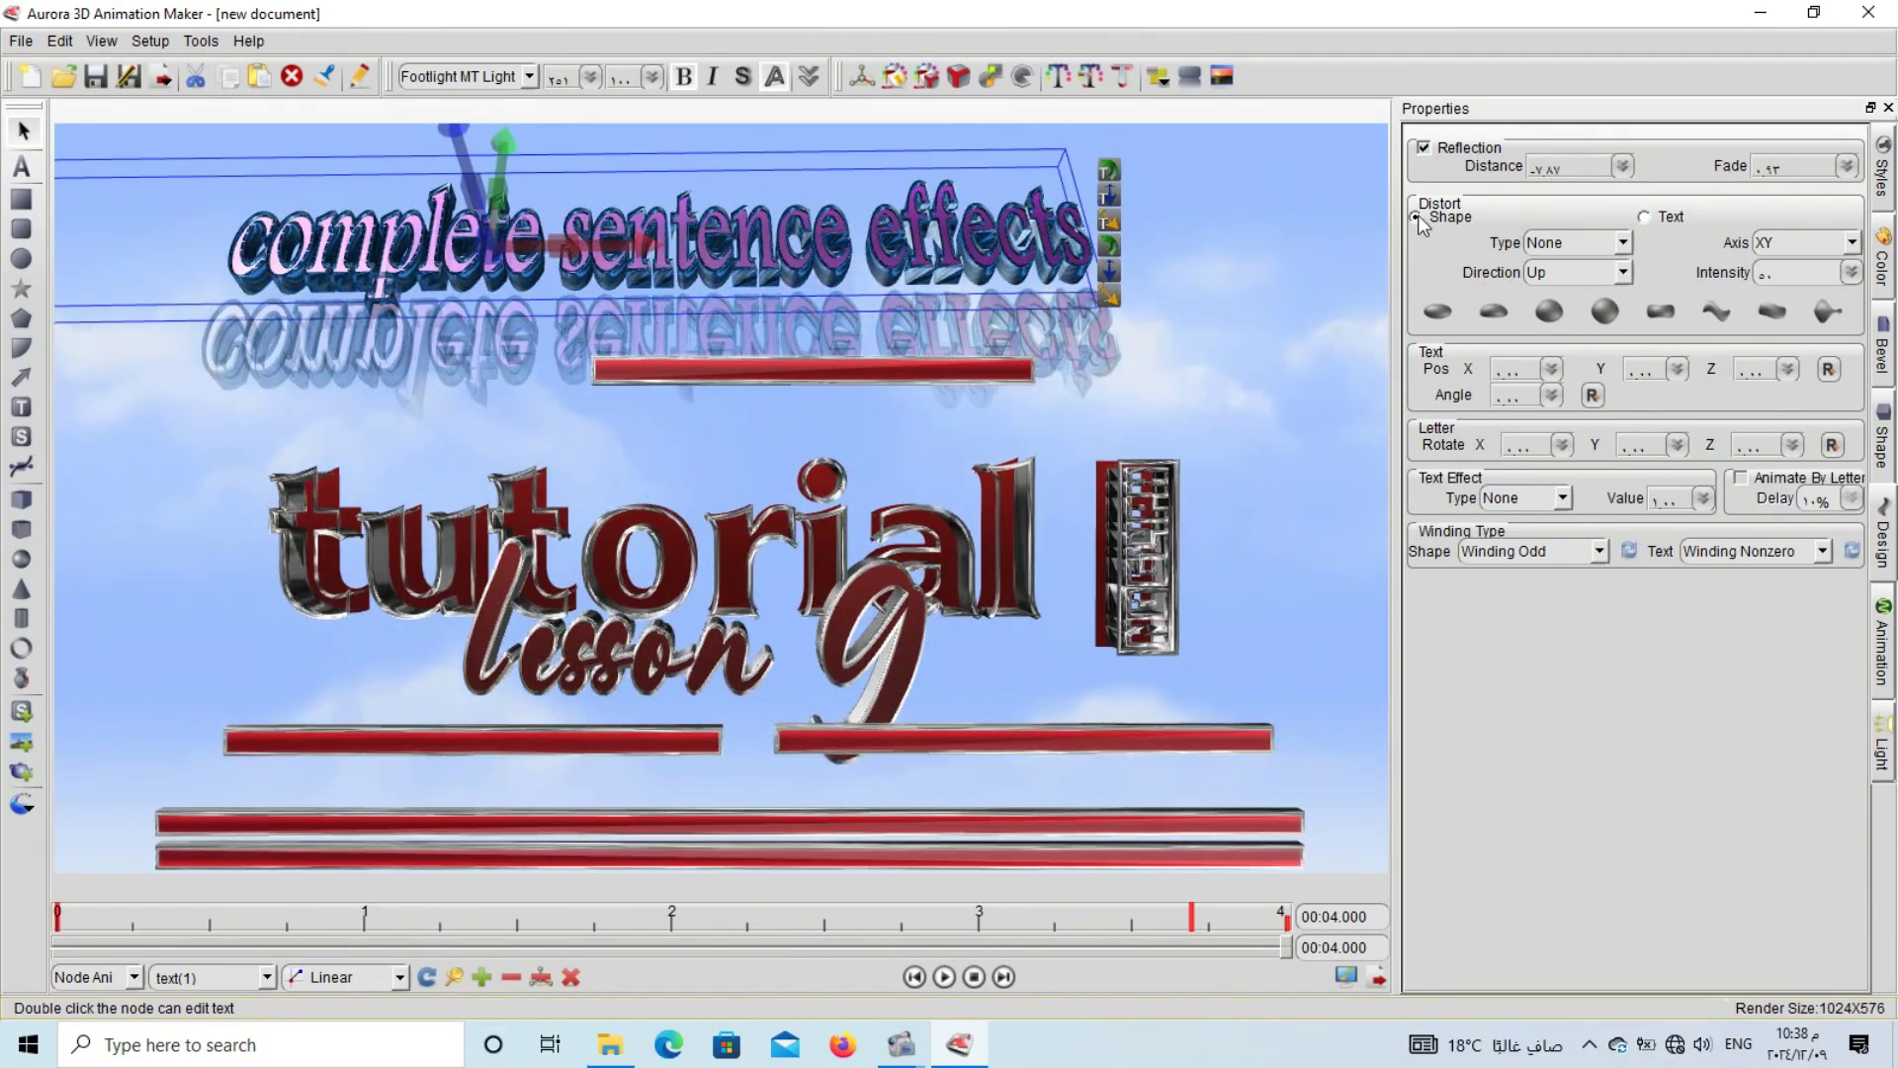
left_click(1659, 219)
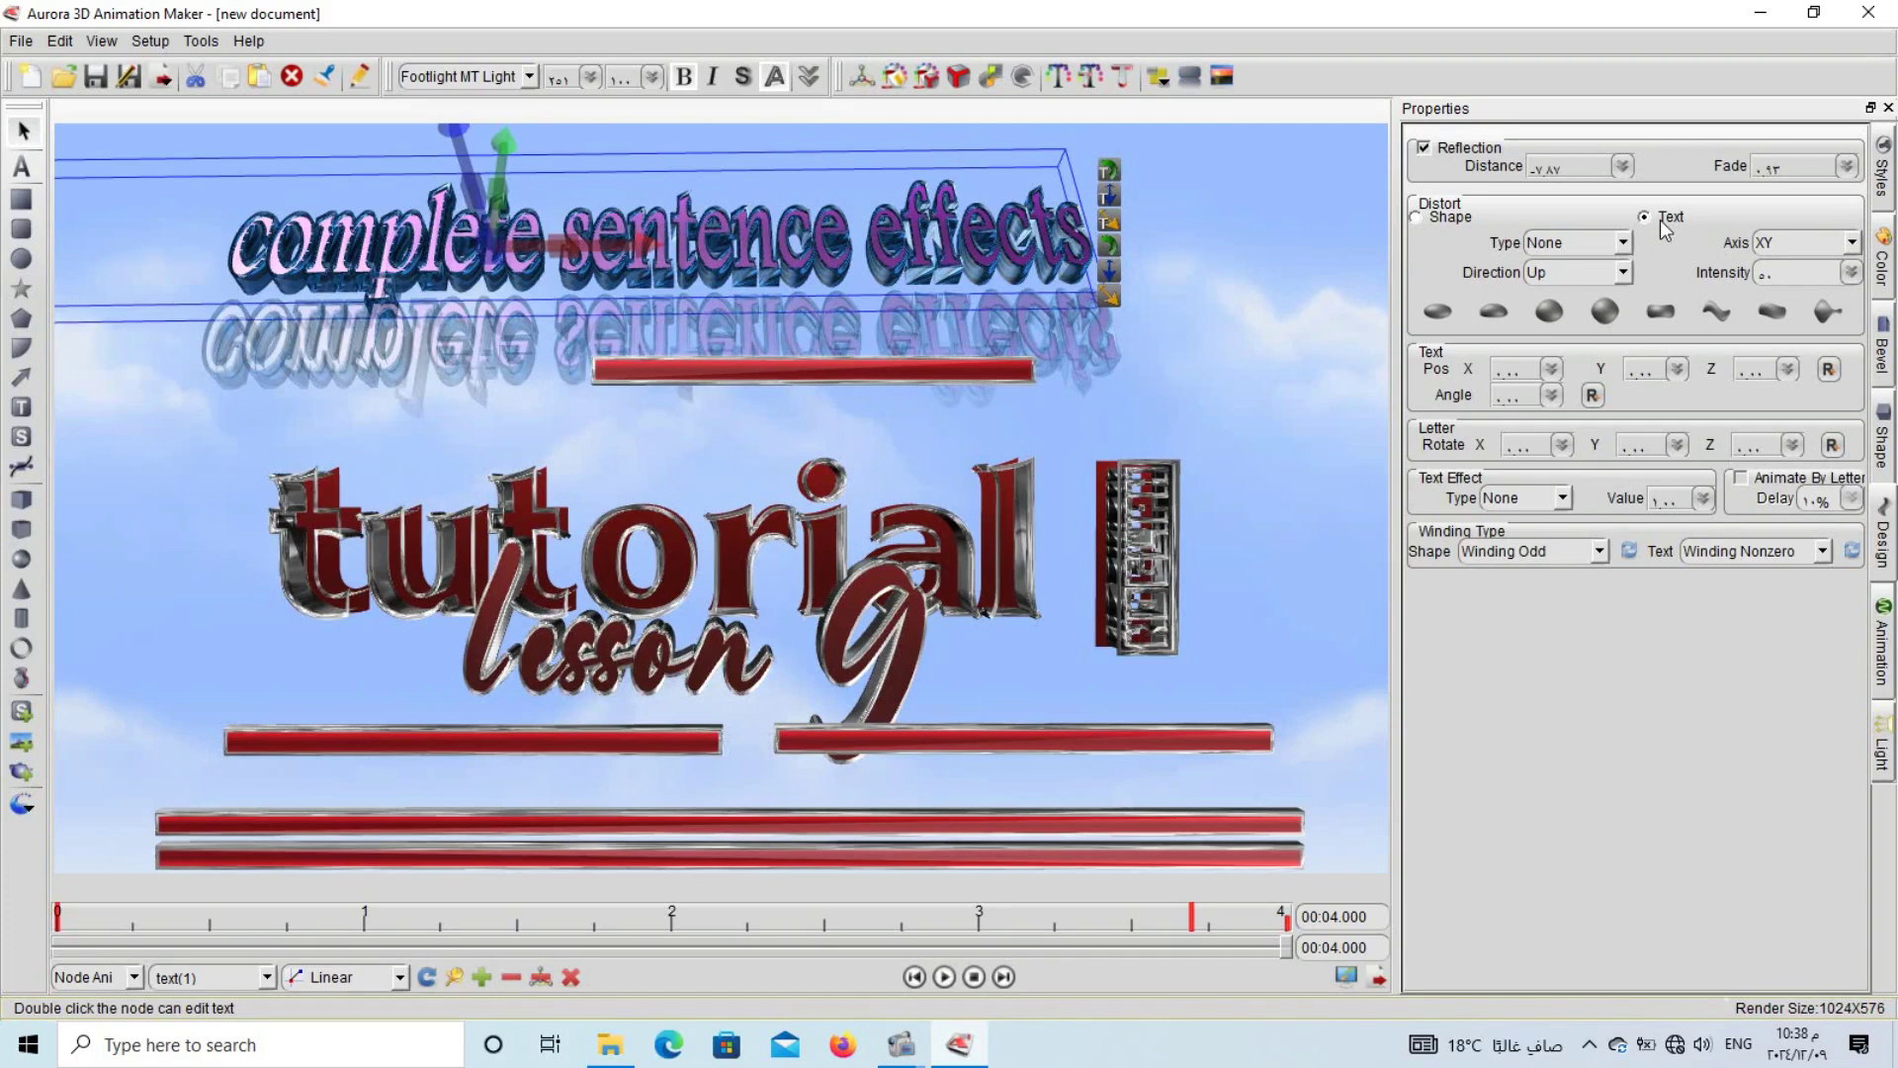
left_click(1728, 309)
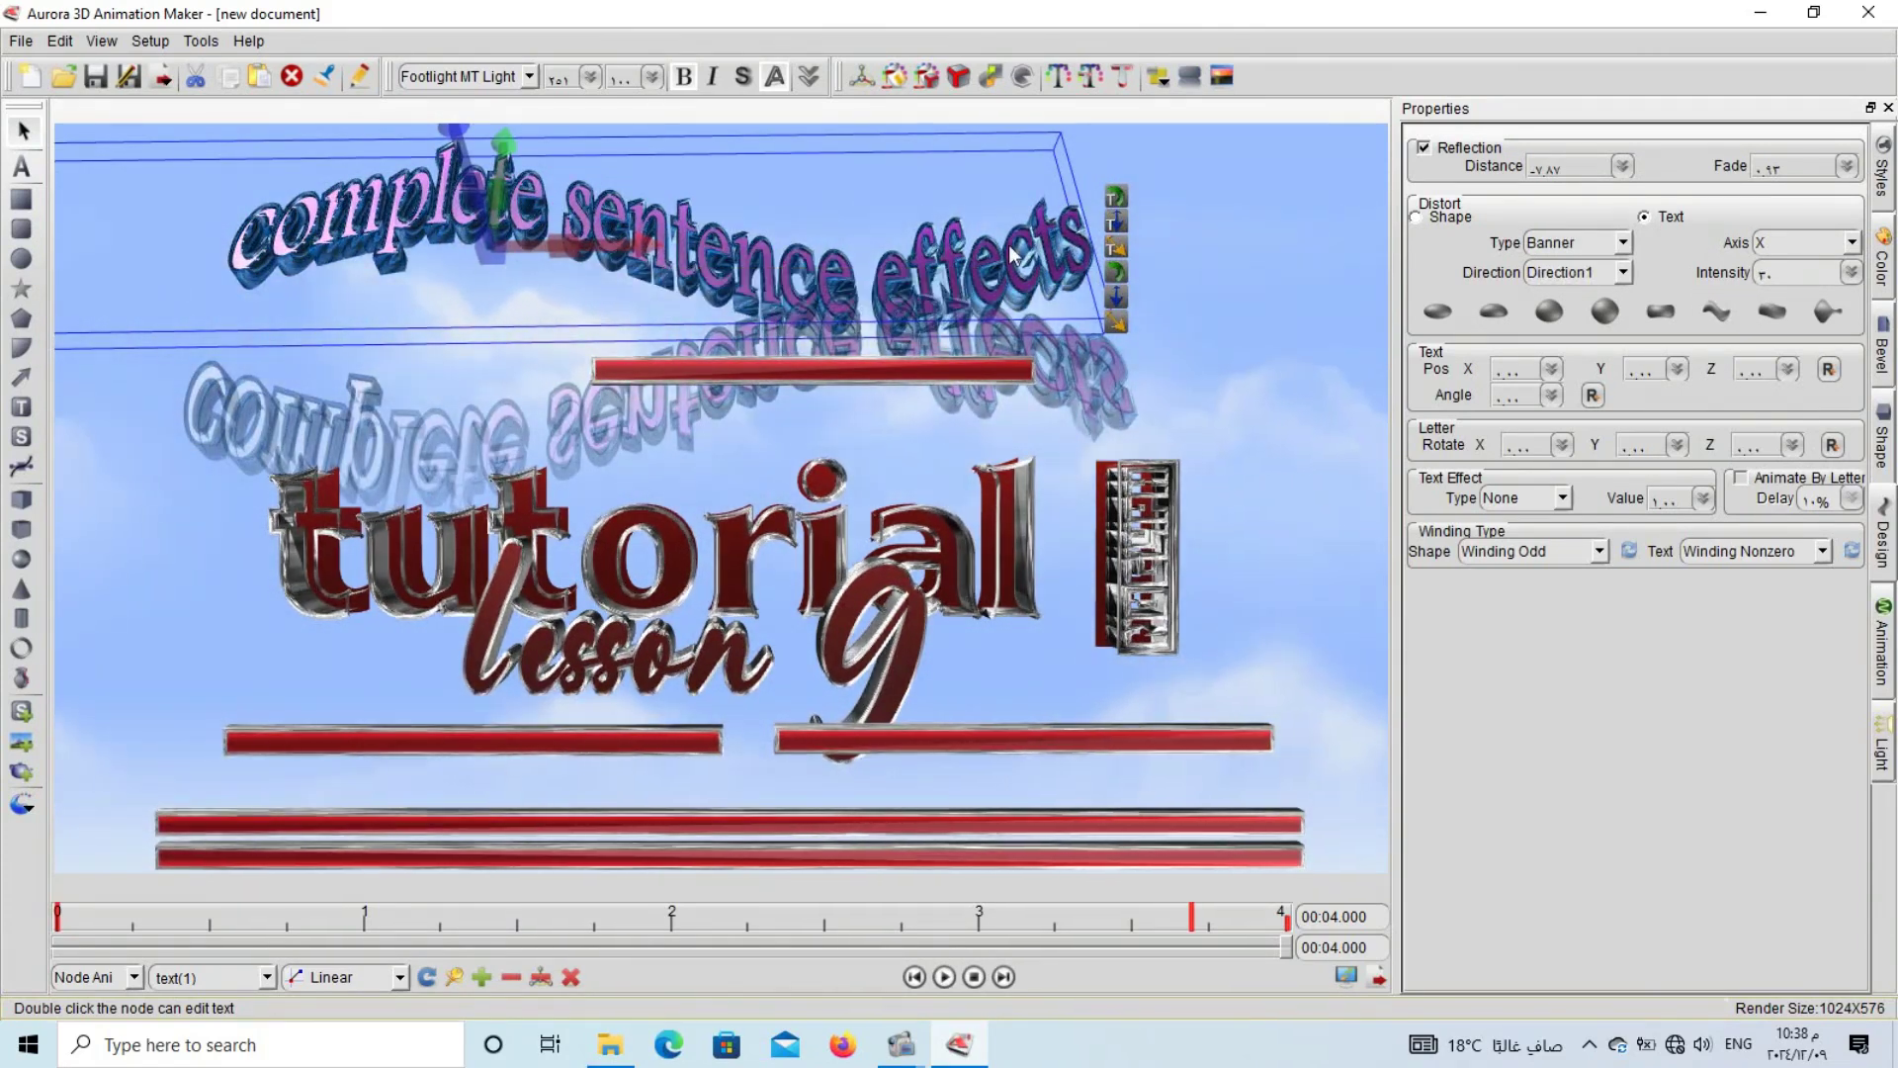
left_click(1570, 243)
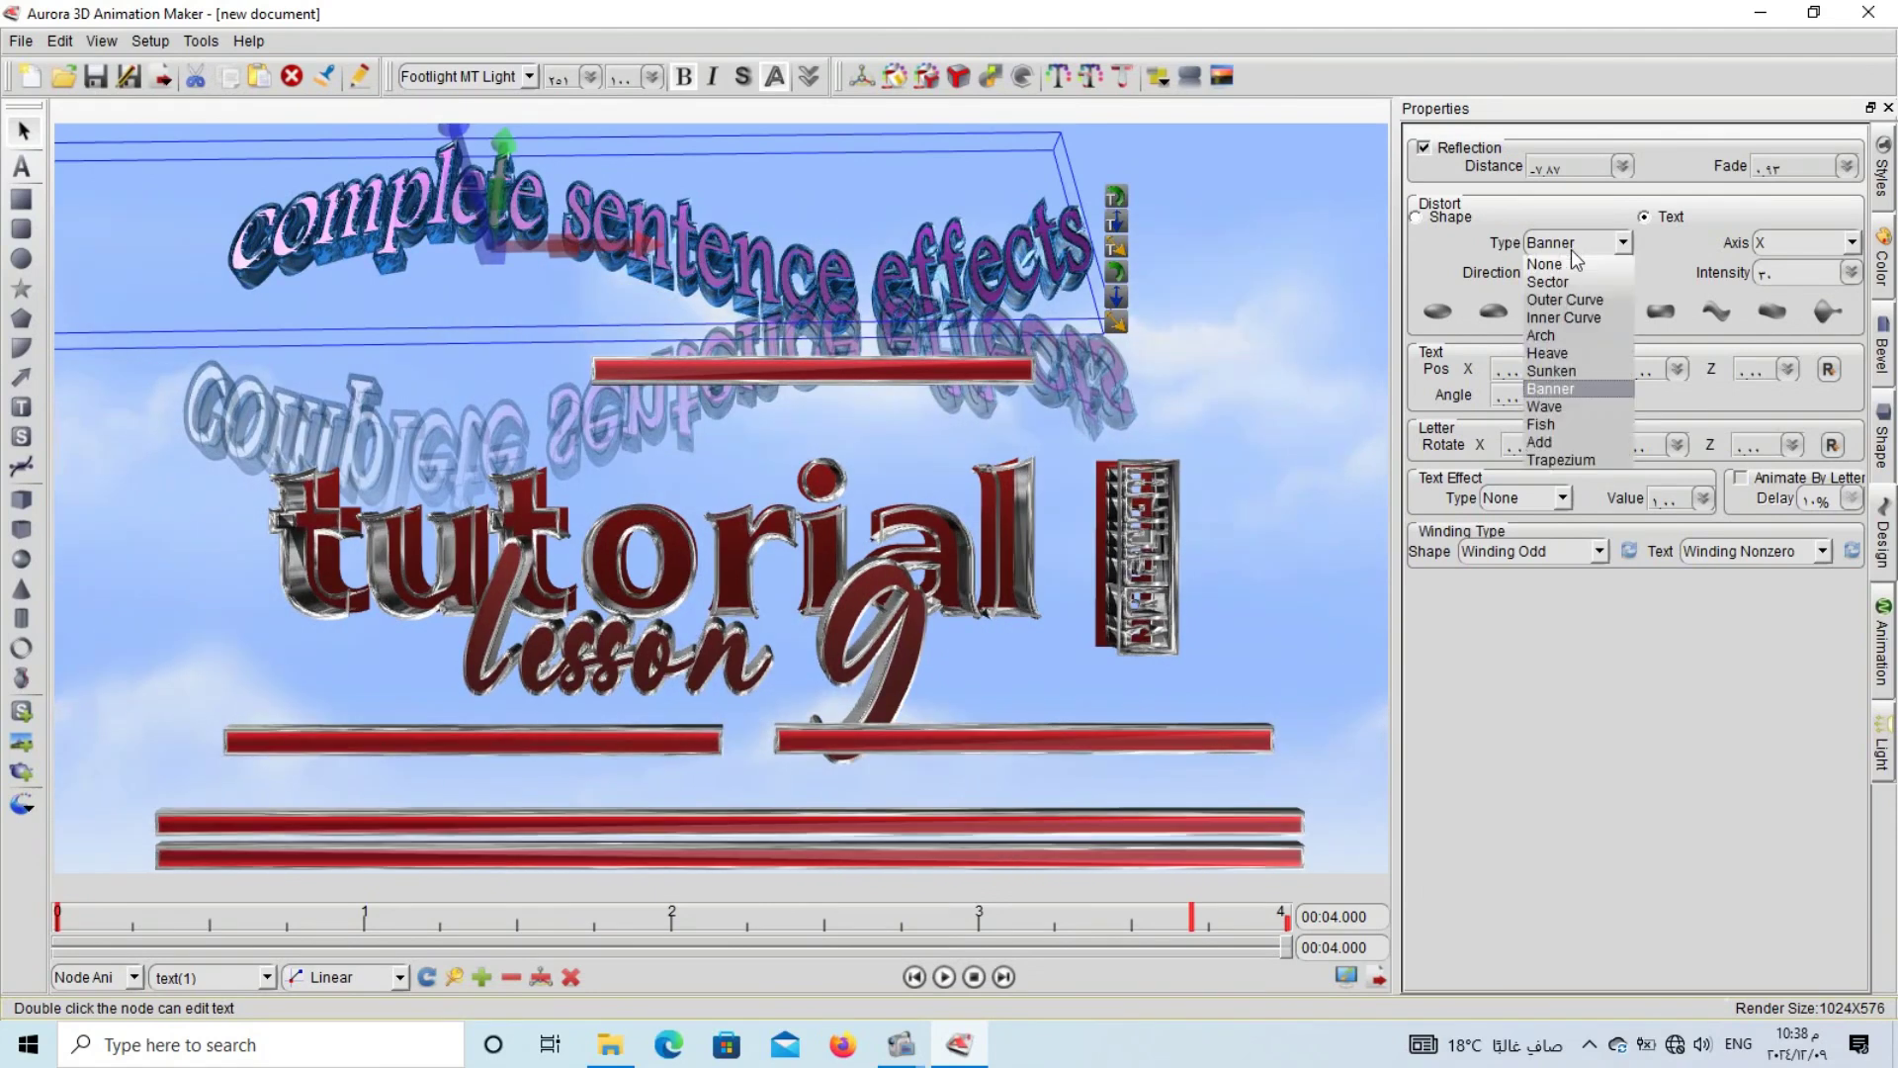
left_click(1566, 282)
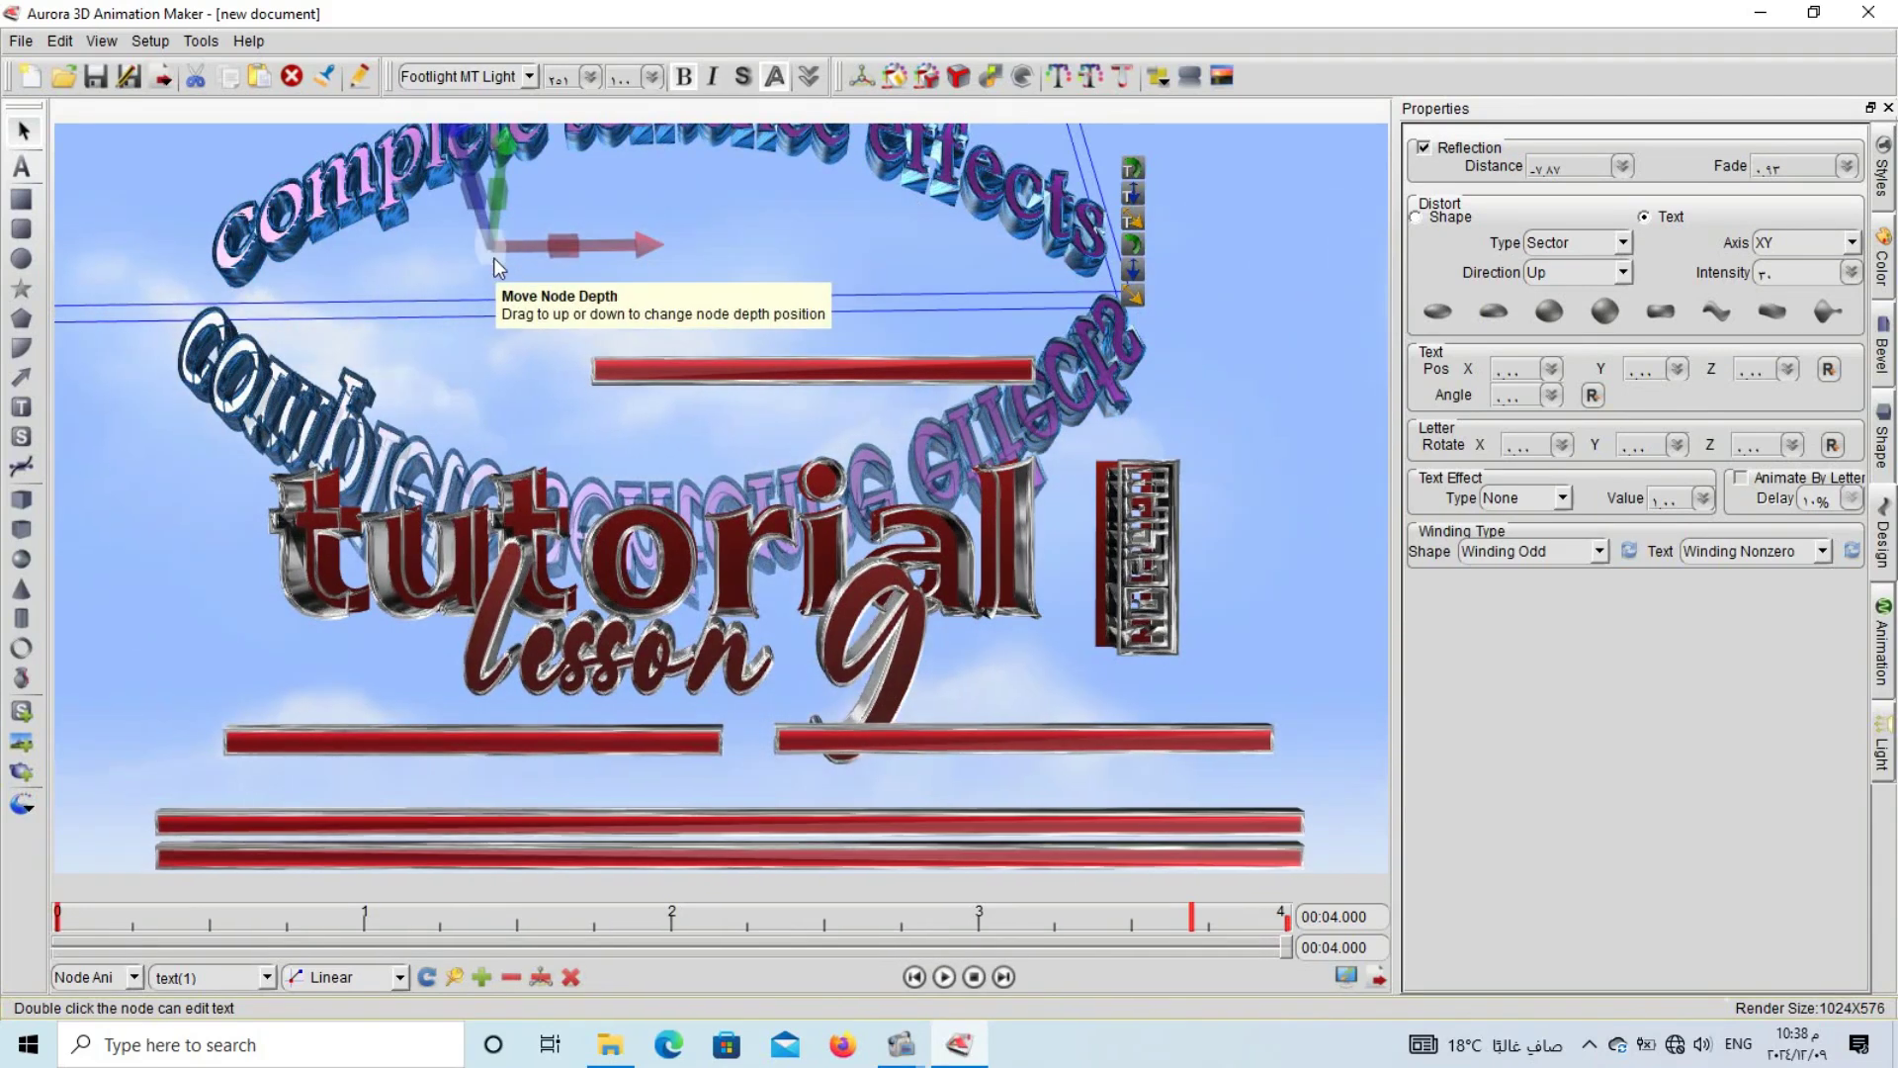
- Make "complete sentence effects" smaller and lower so its arc fits in the frame, and move "tutorial 9" down over the lower bars
left_click_drag(496, 253, 234, 191)
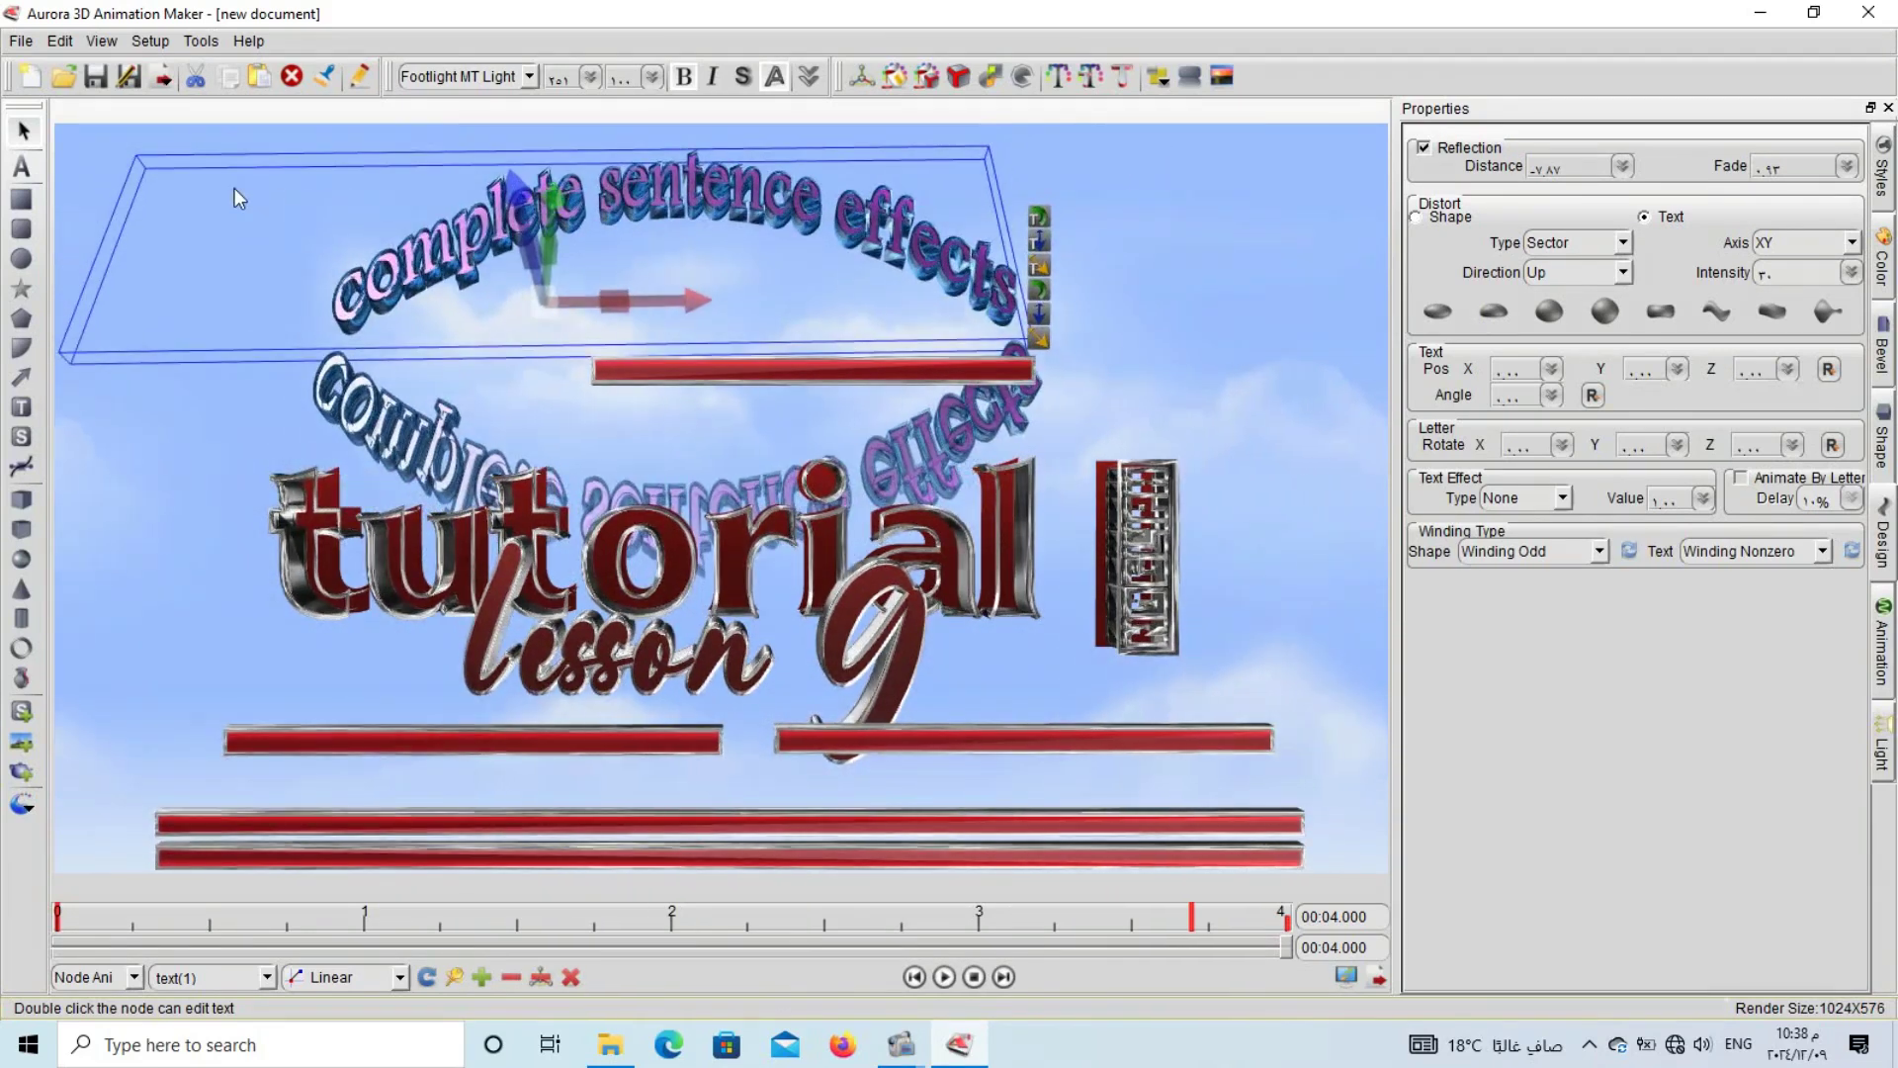
left_click_drag(682, 593, 678, 769)
left_click(692, 288)
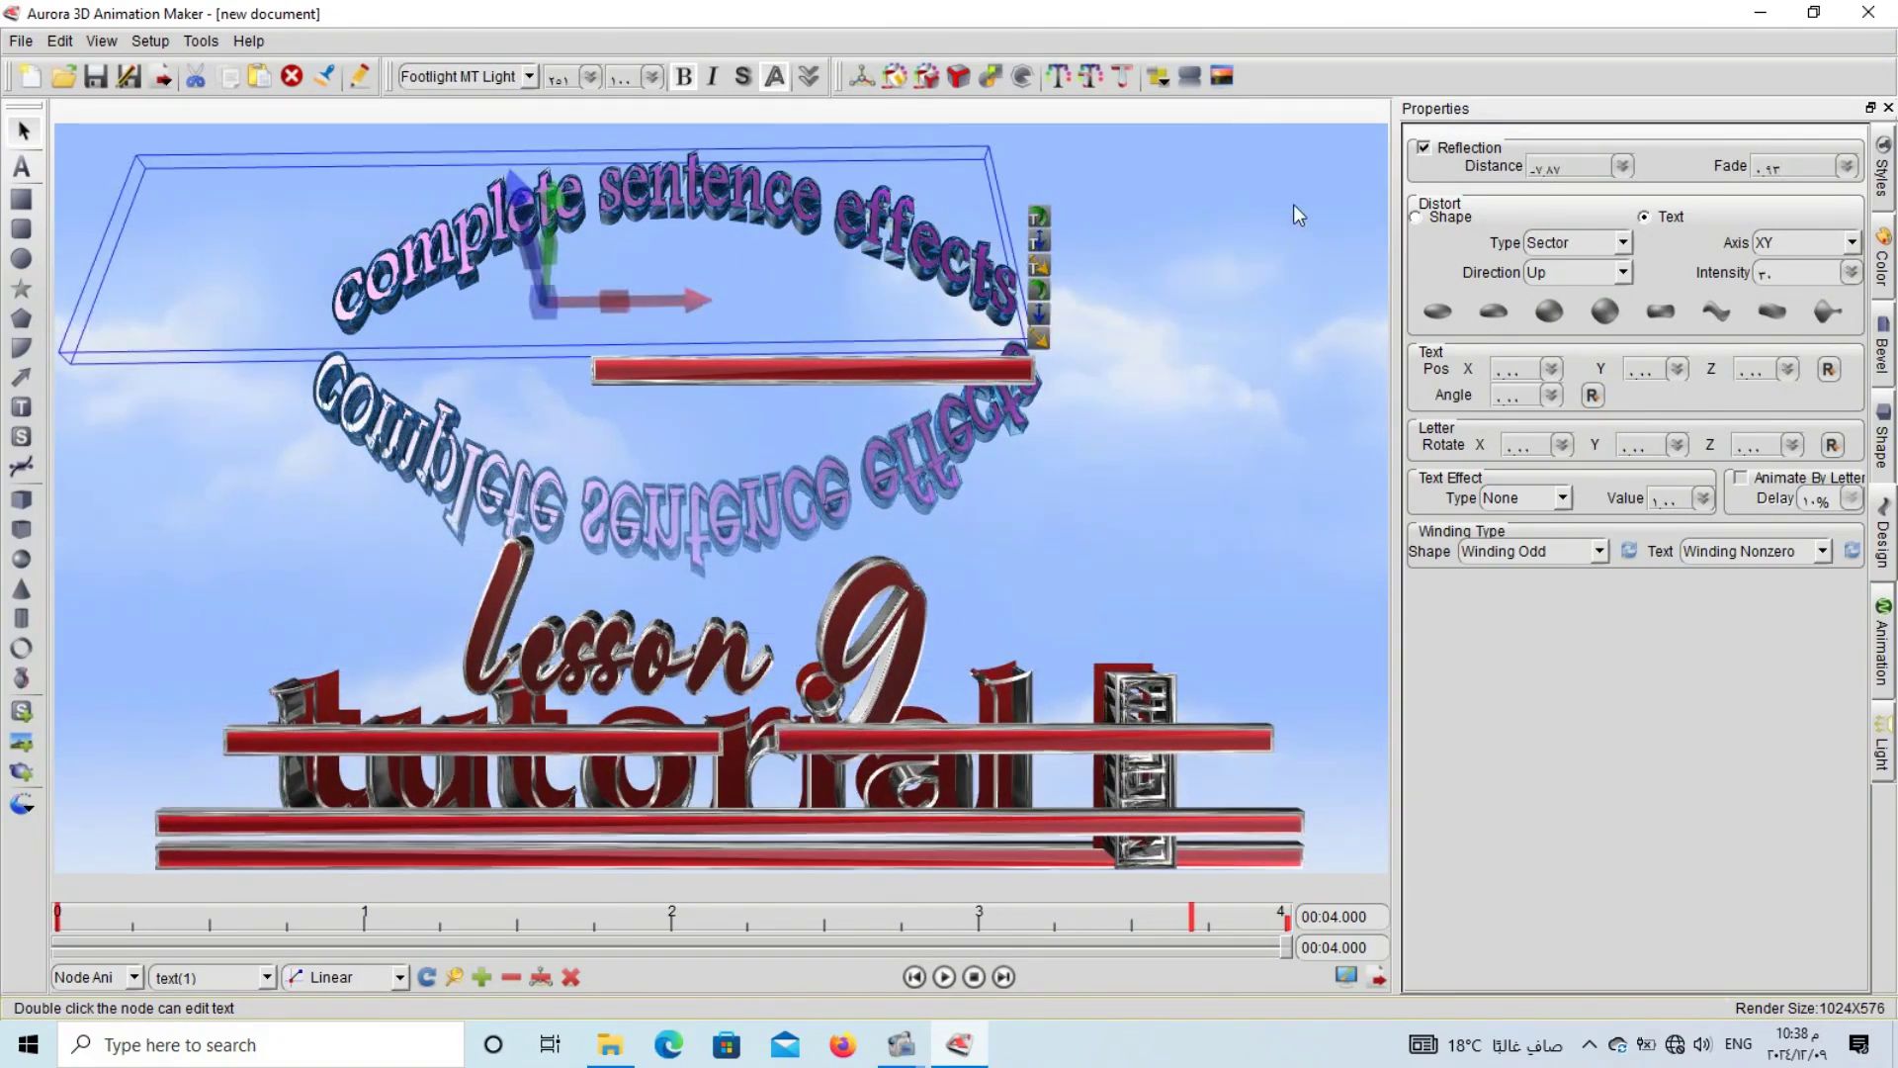
- Try other distortion types on "complete sentence effects", settle on Fish and set the distortion intensity to about 70
left_click(1572, 245)
left_click(1562, 263)
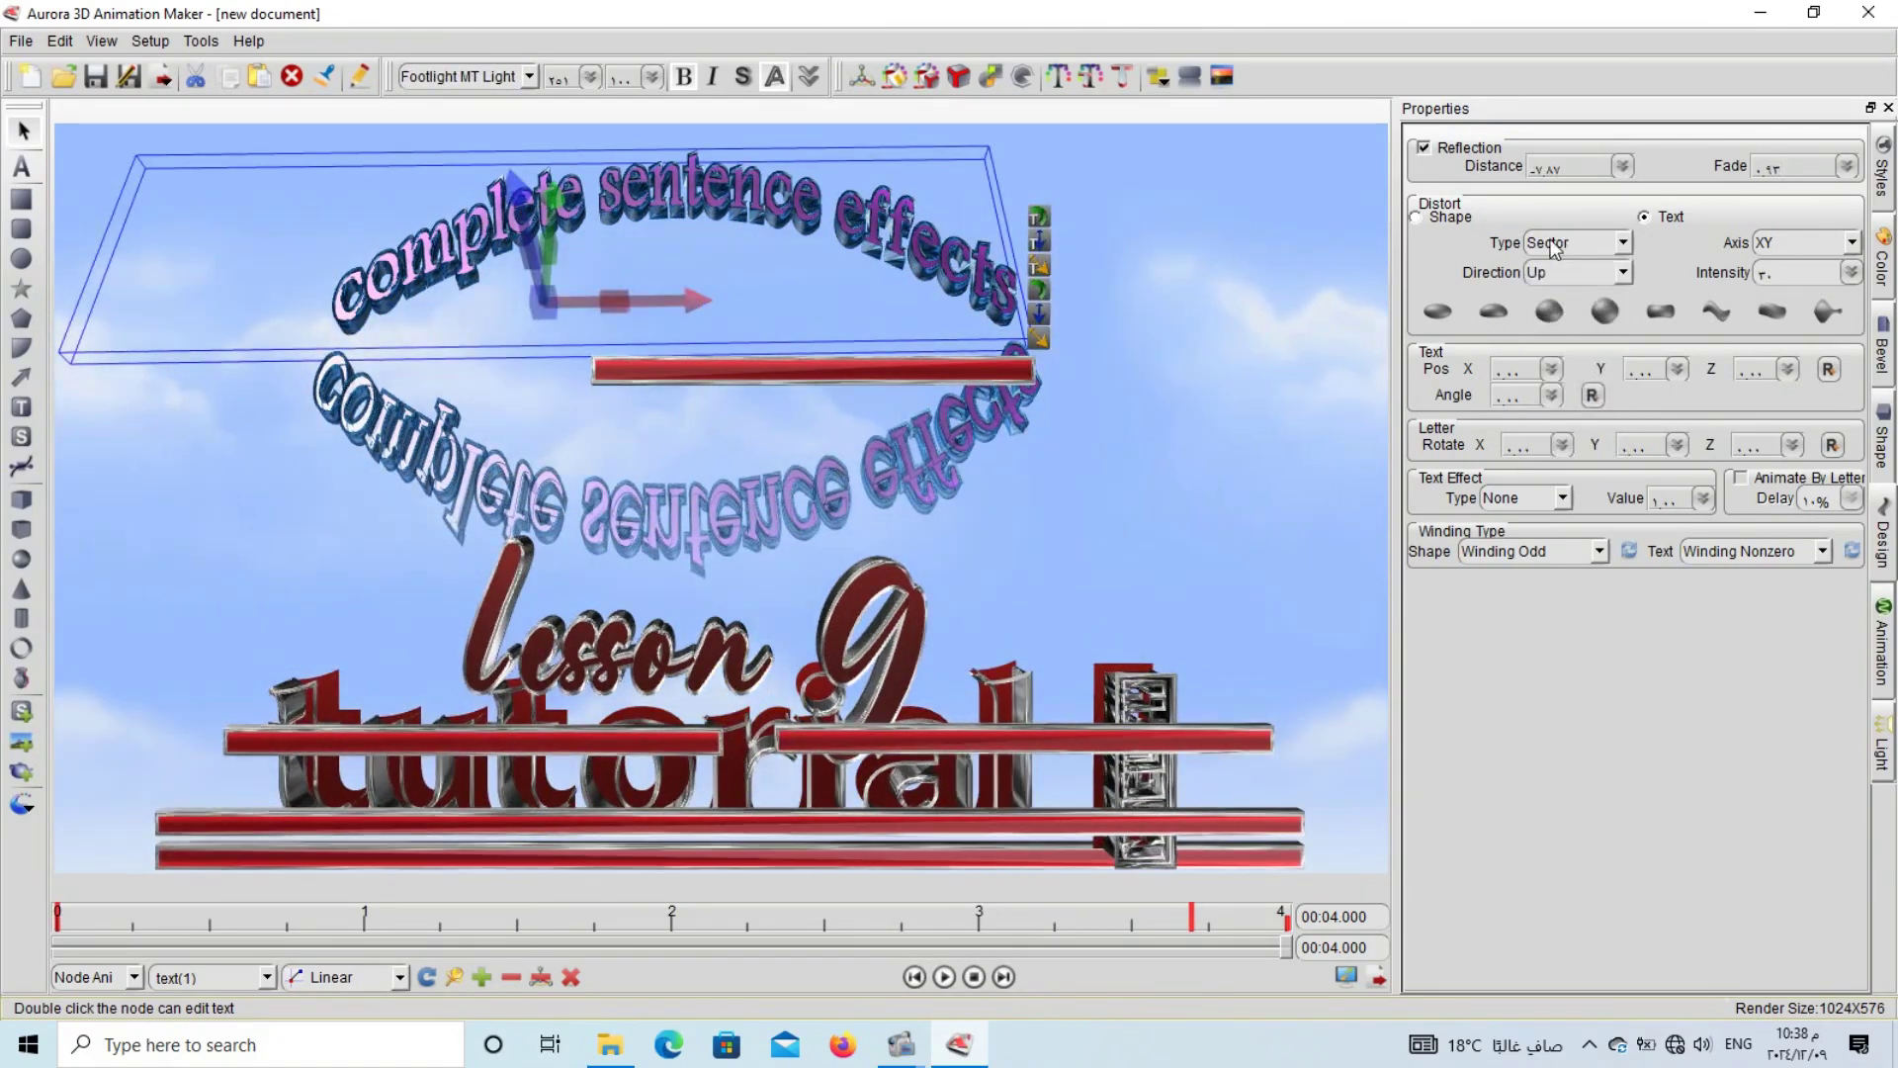
scroll(1548, 245, "down", 1)
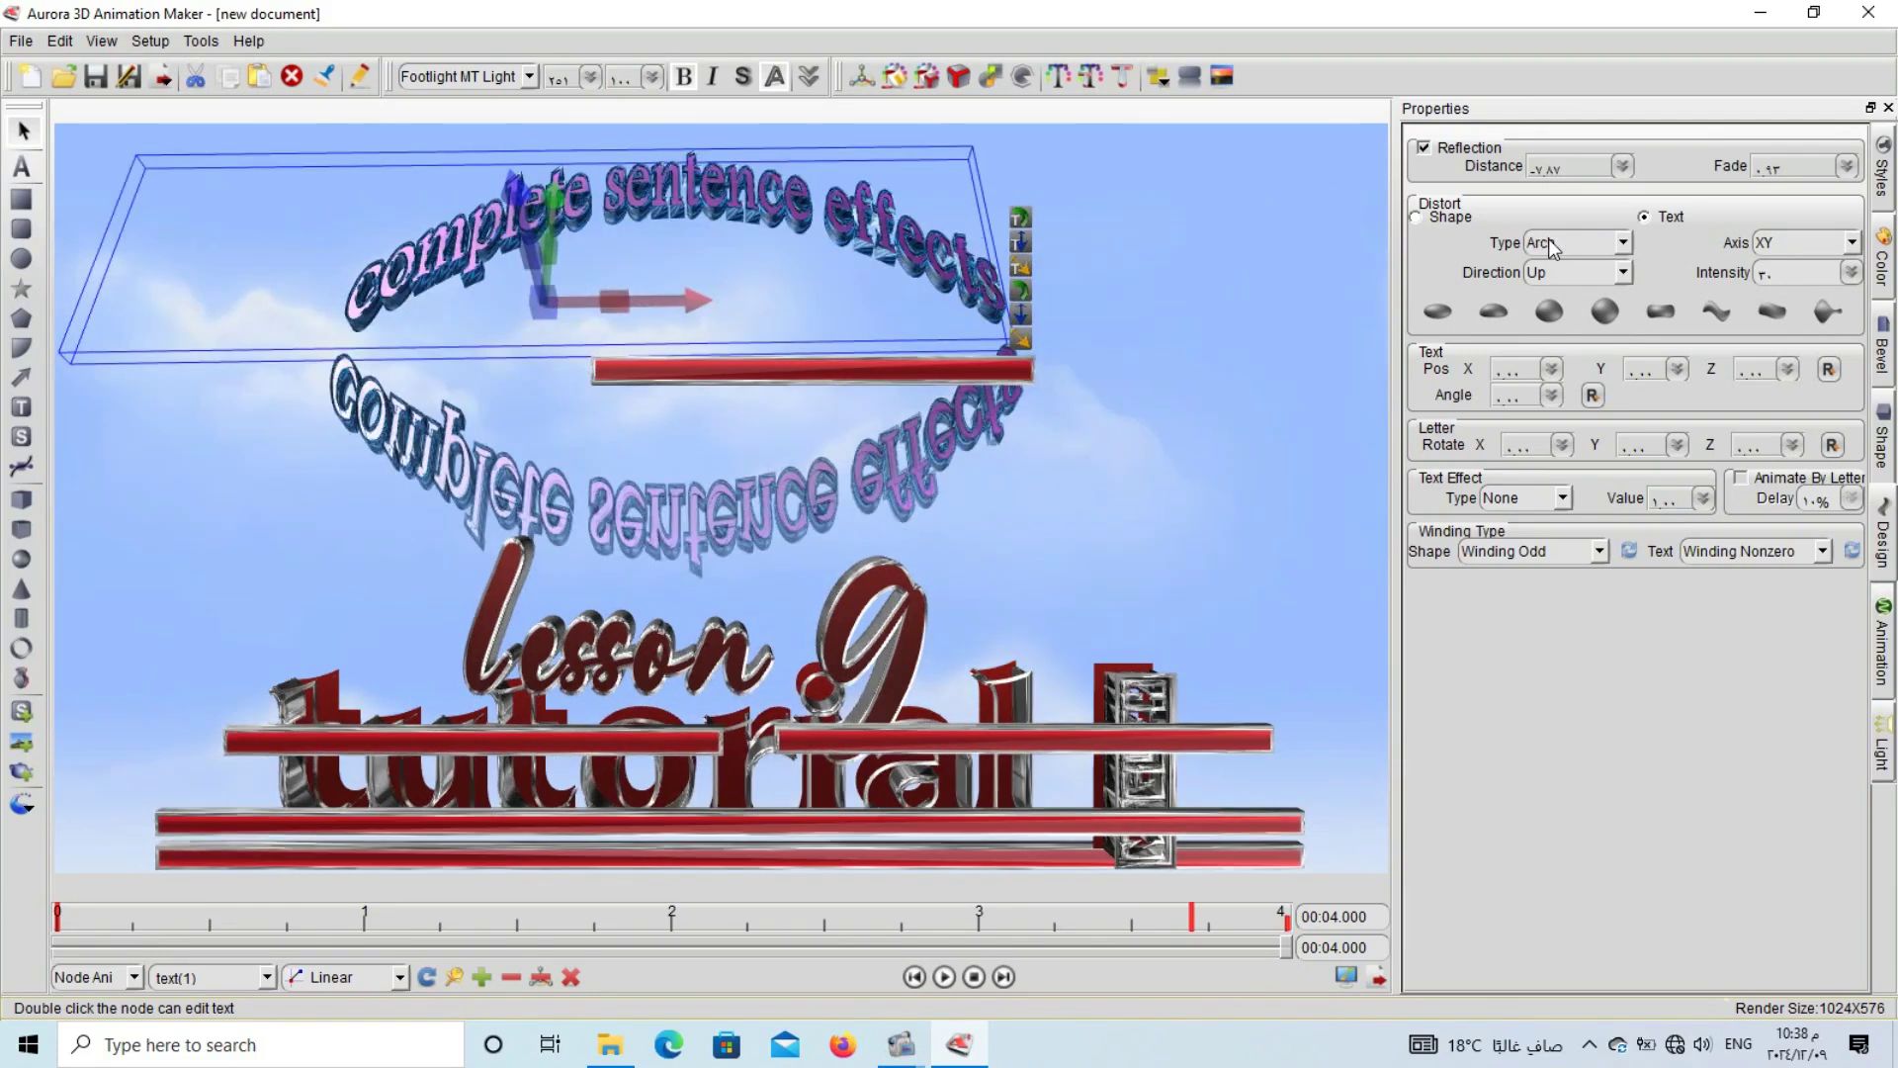
scroll(1554, 249, "down", 1)
scroll(1555, 247, "down", 2)
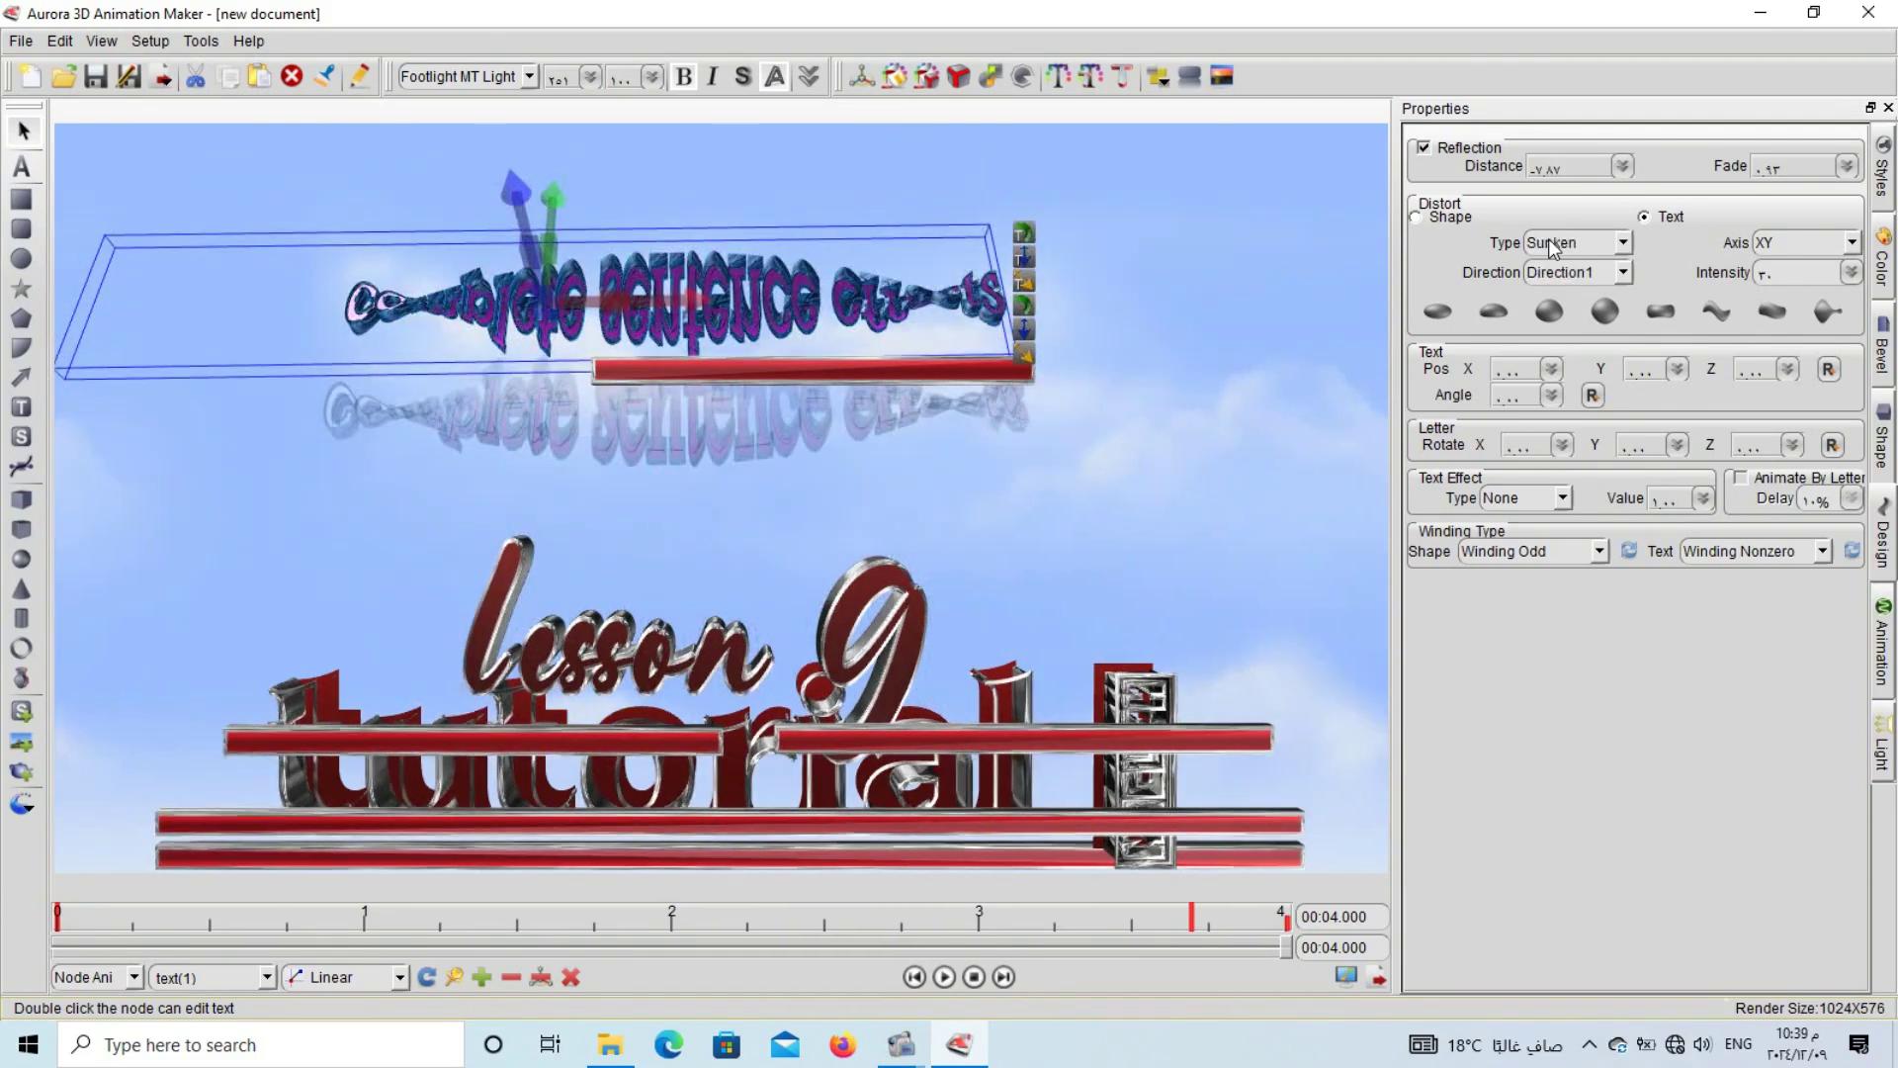
scroll(1552, 247, "down", 1)
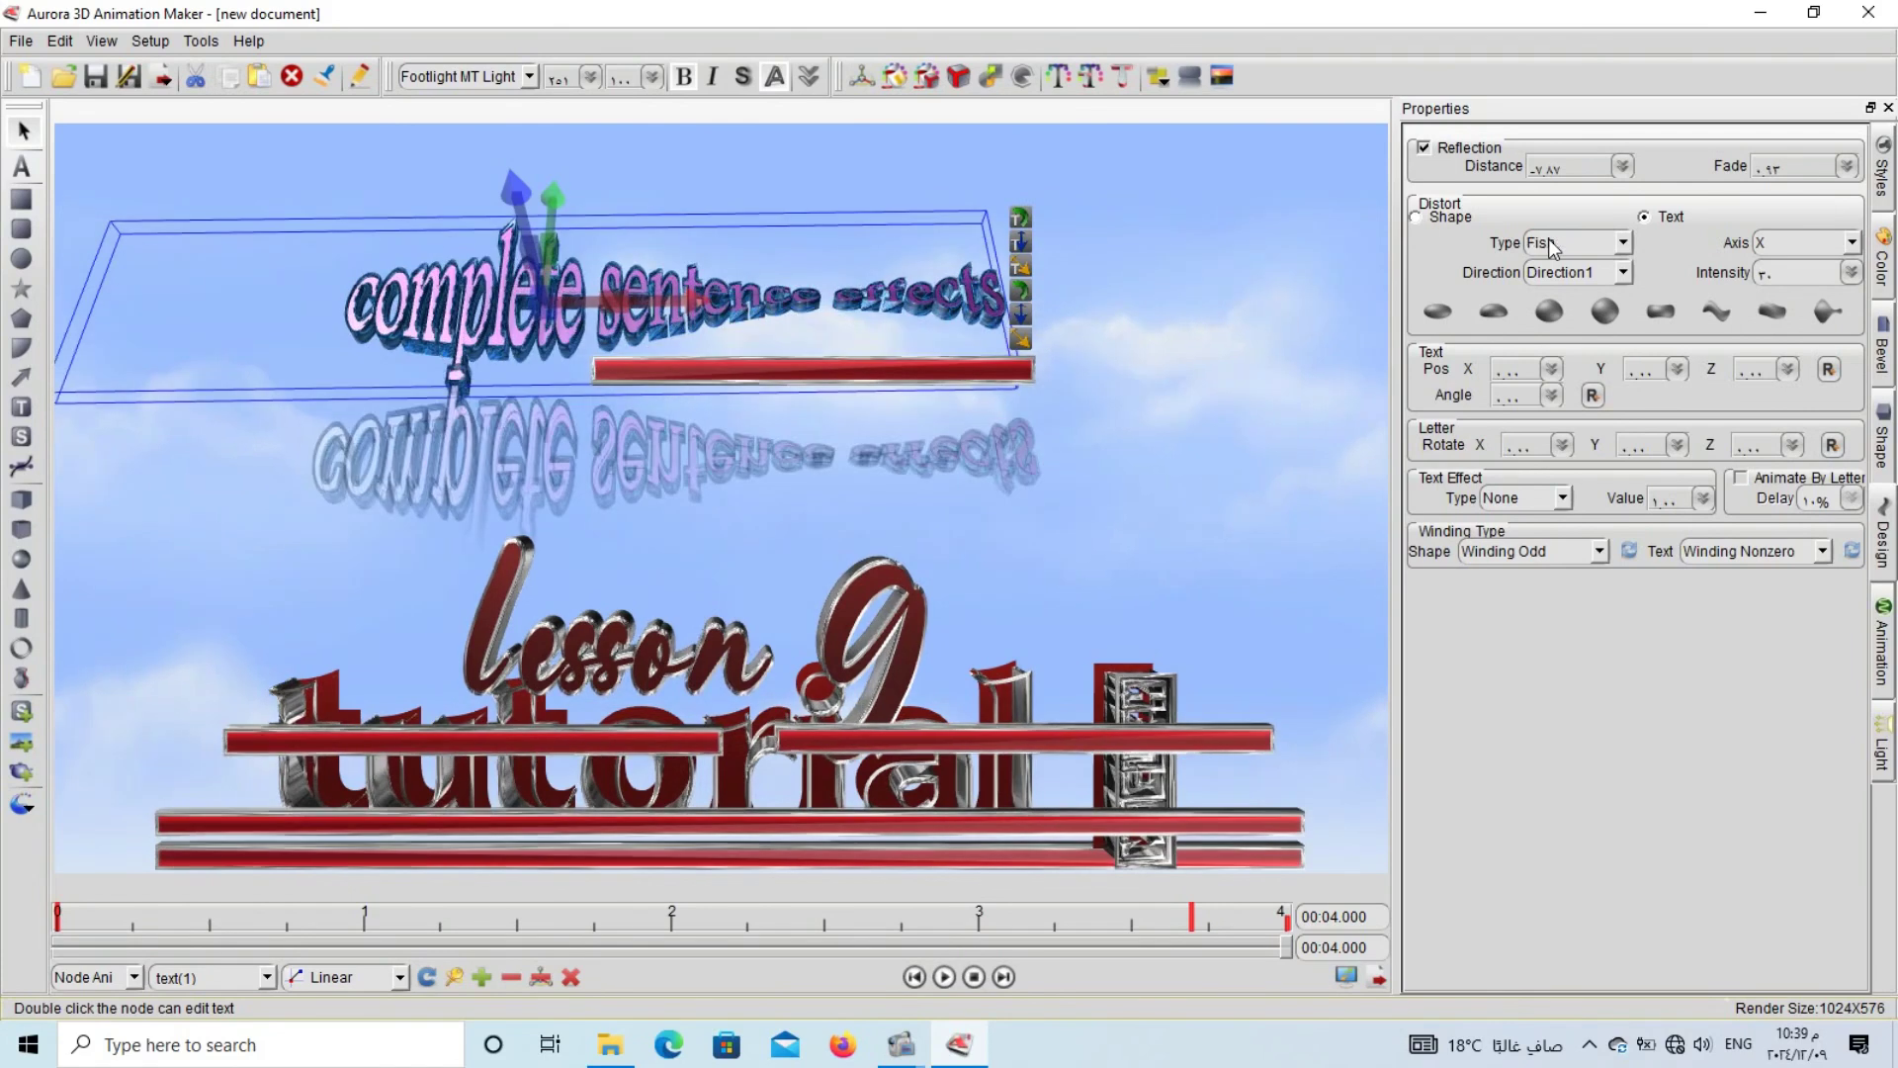
scroll(1552, 247, "down", 2)
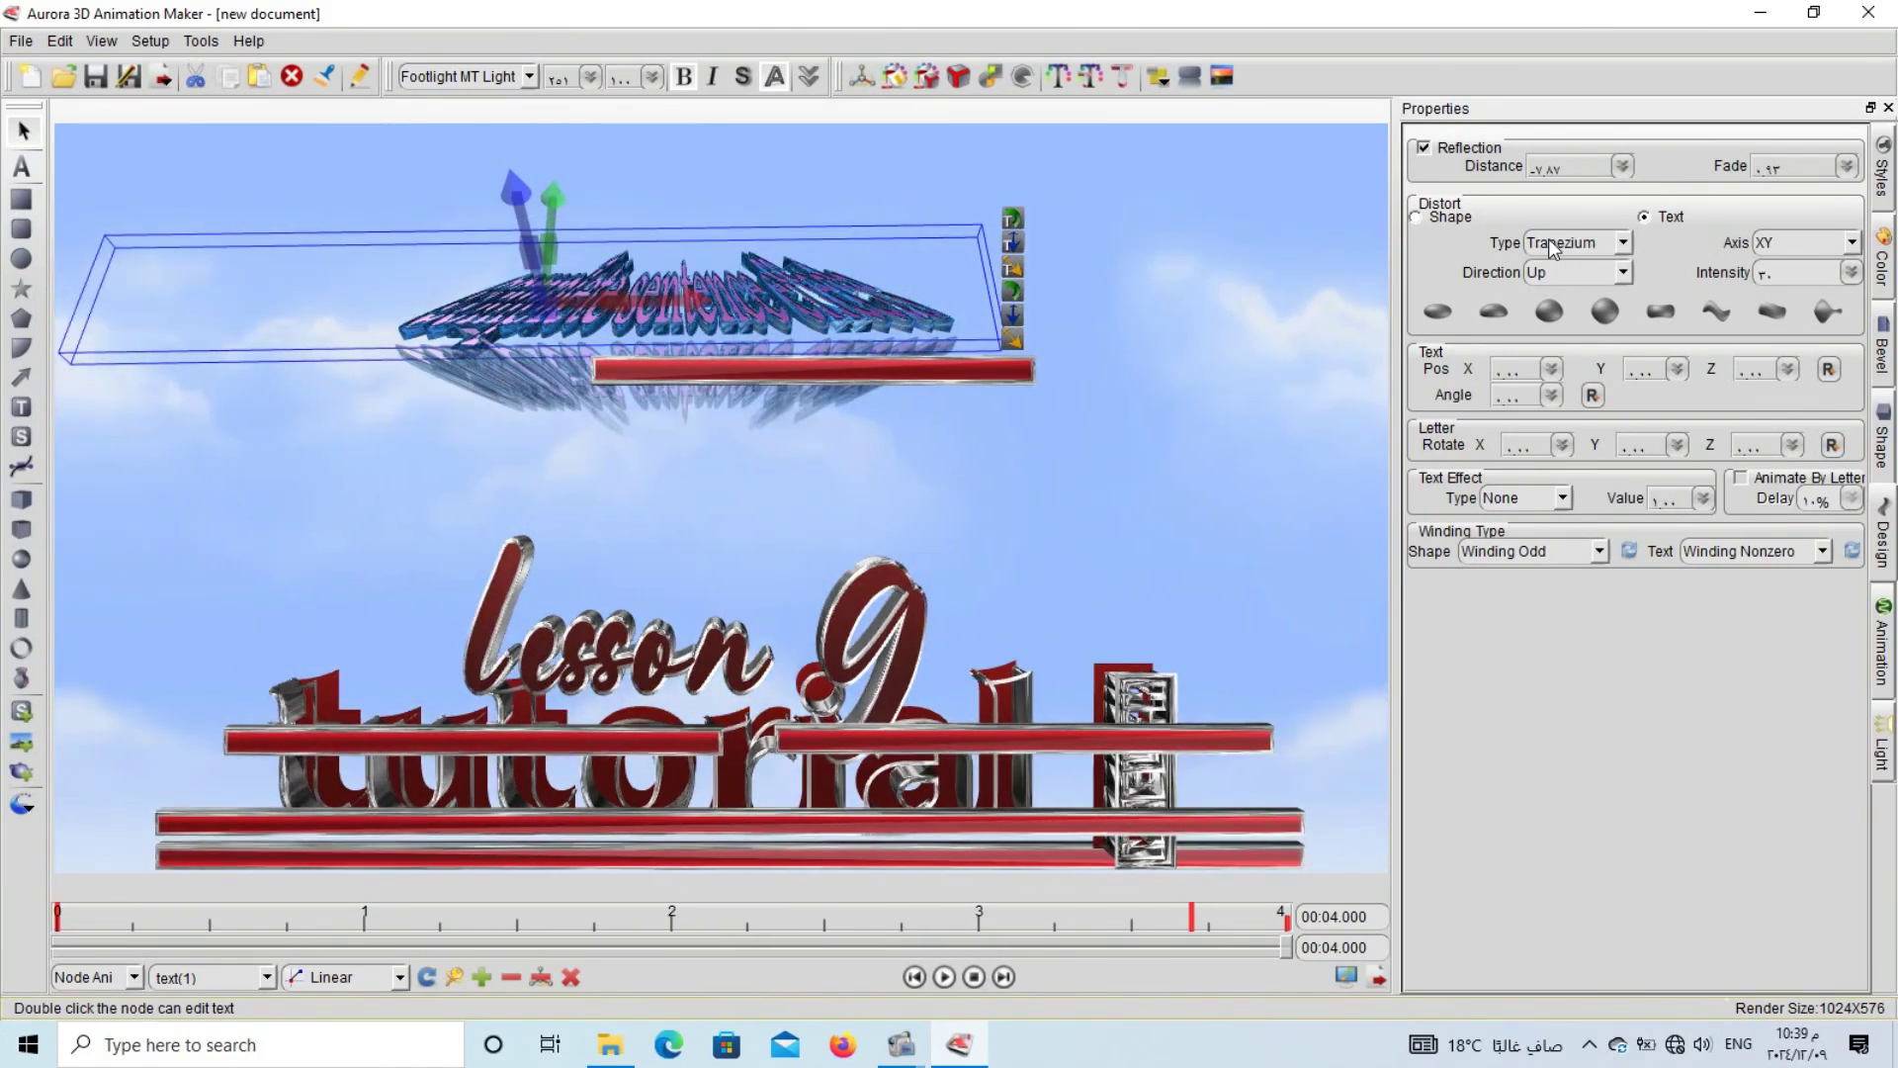
scroll(1552, 247, "up", 2)
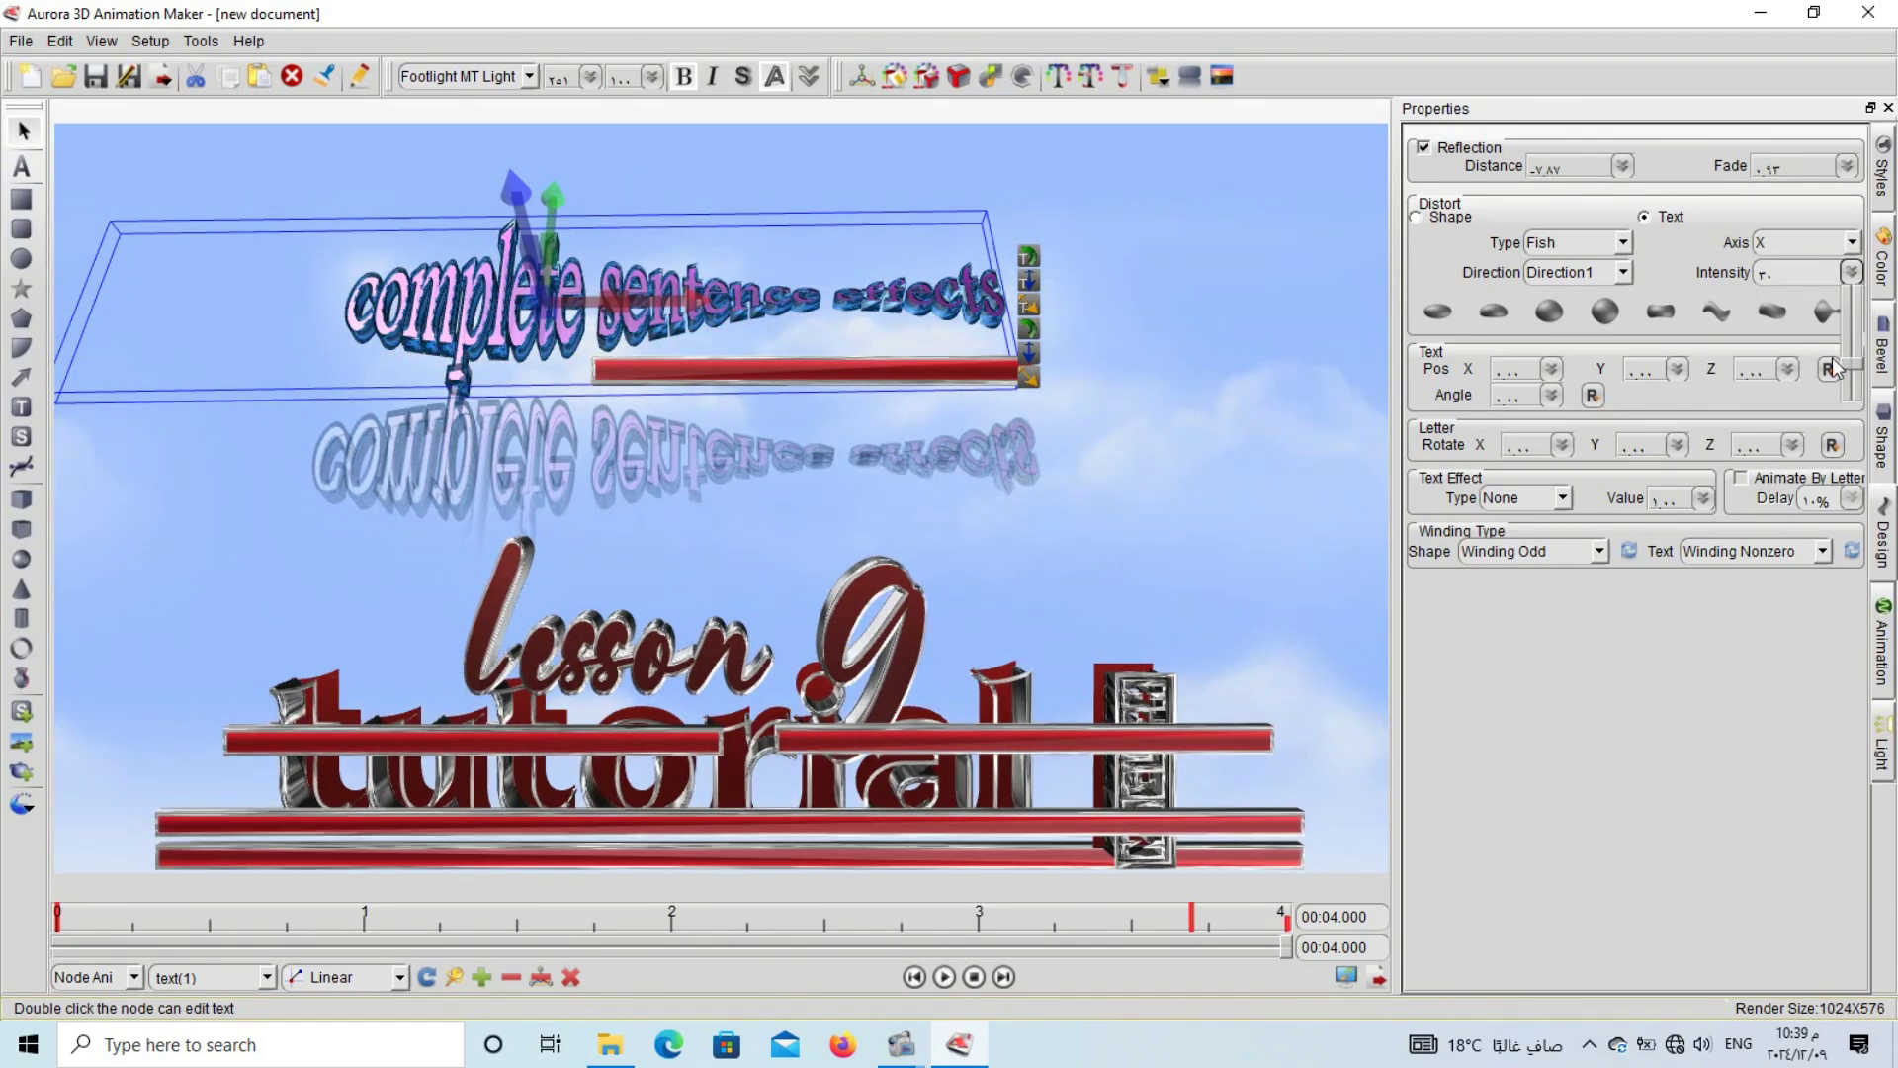
left_click_drag(1848, 368, 1847, 293)
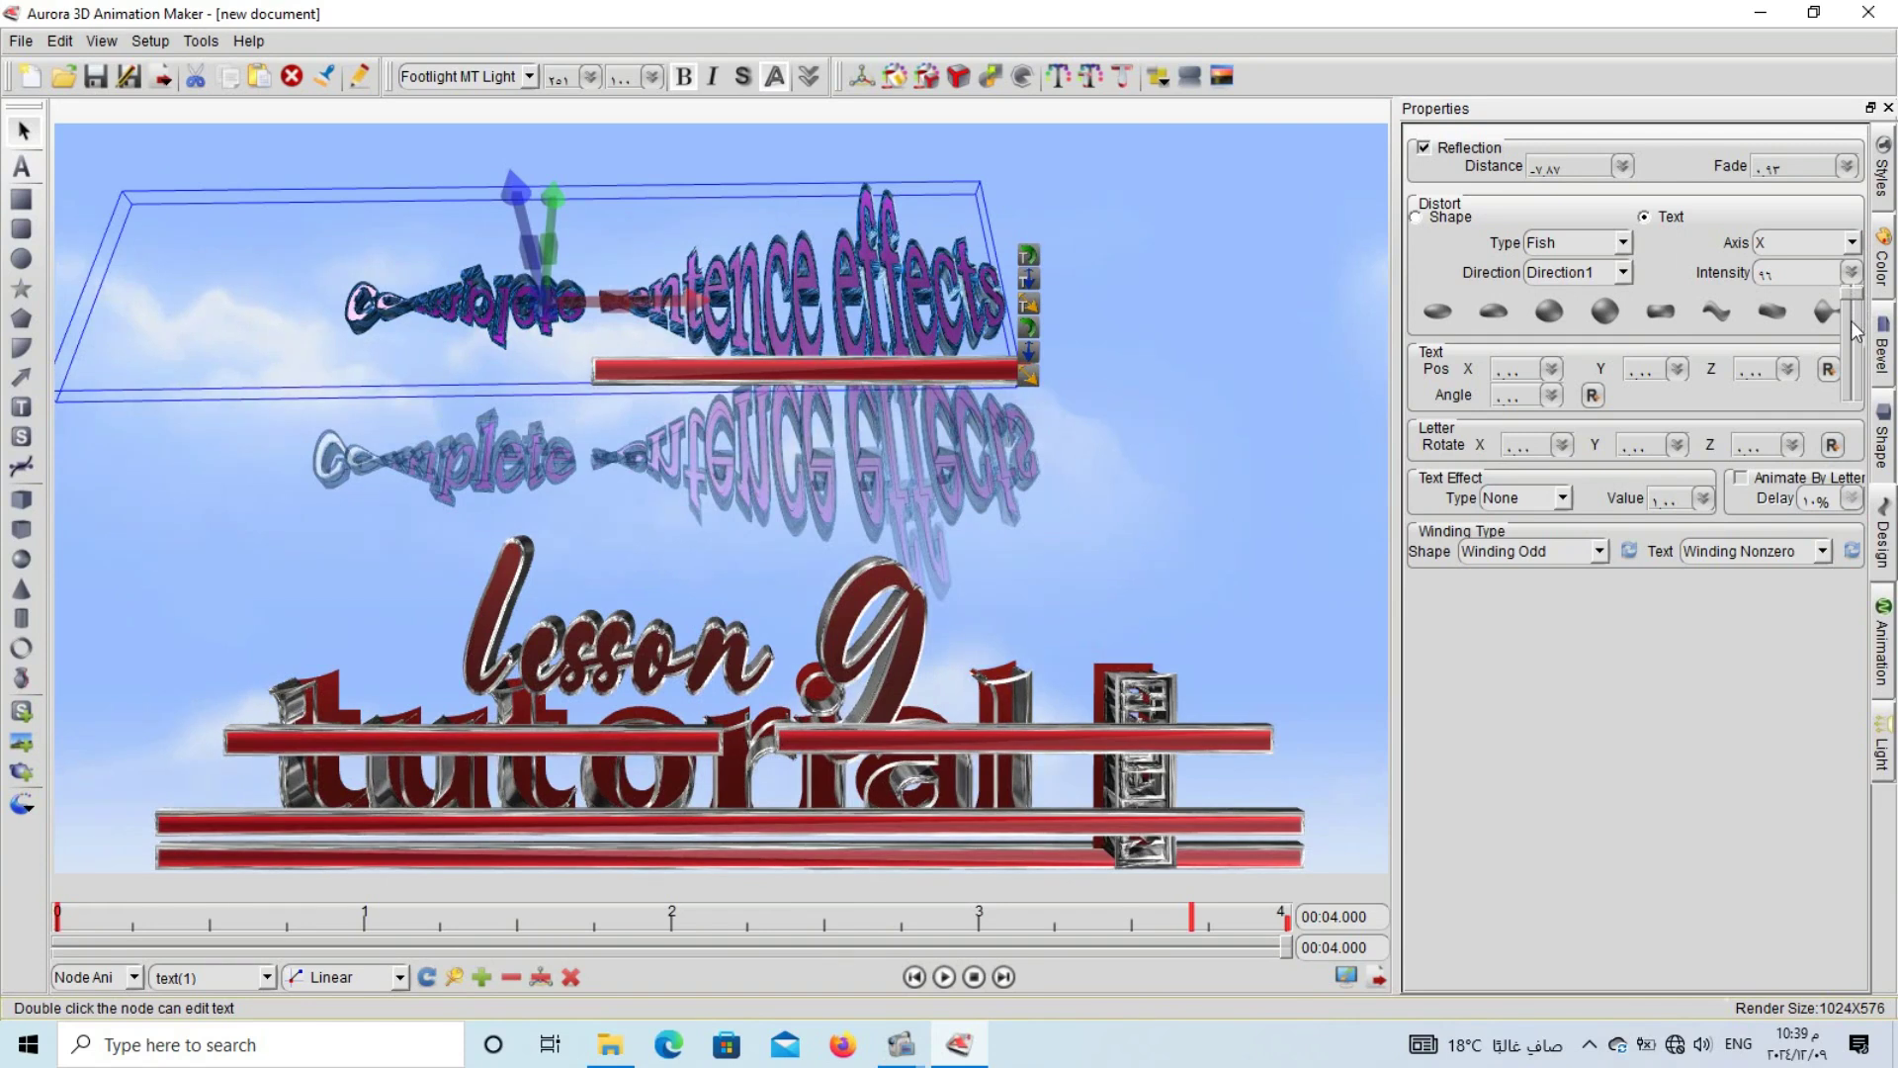
left_click_drag(1853, 296, 1849, 305)
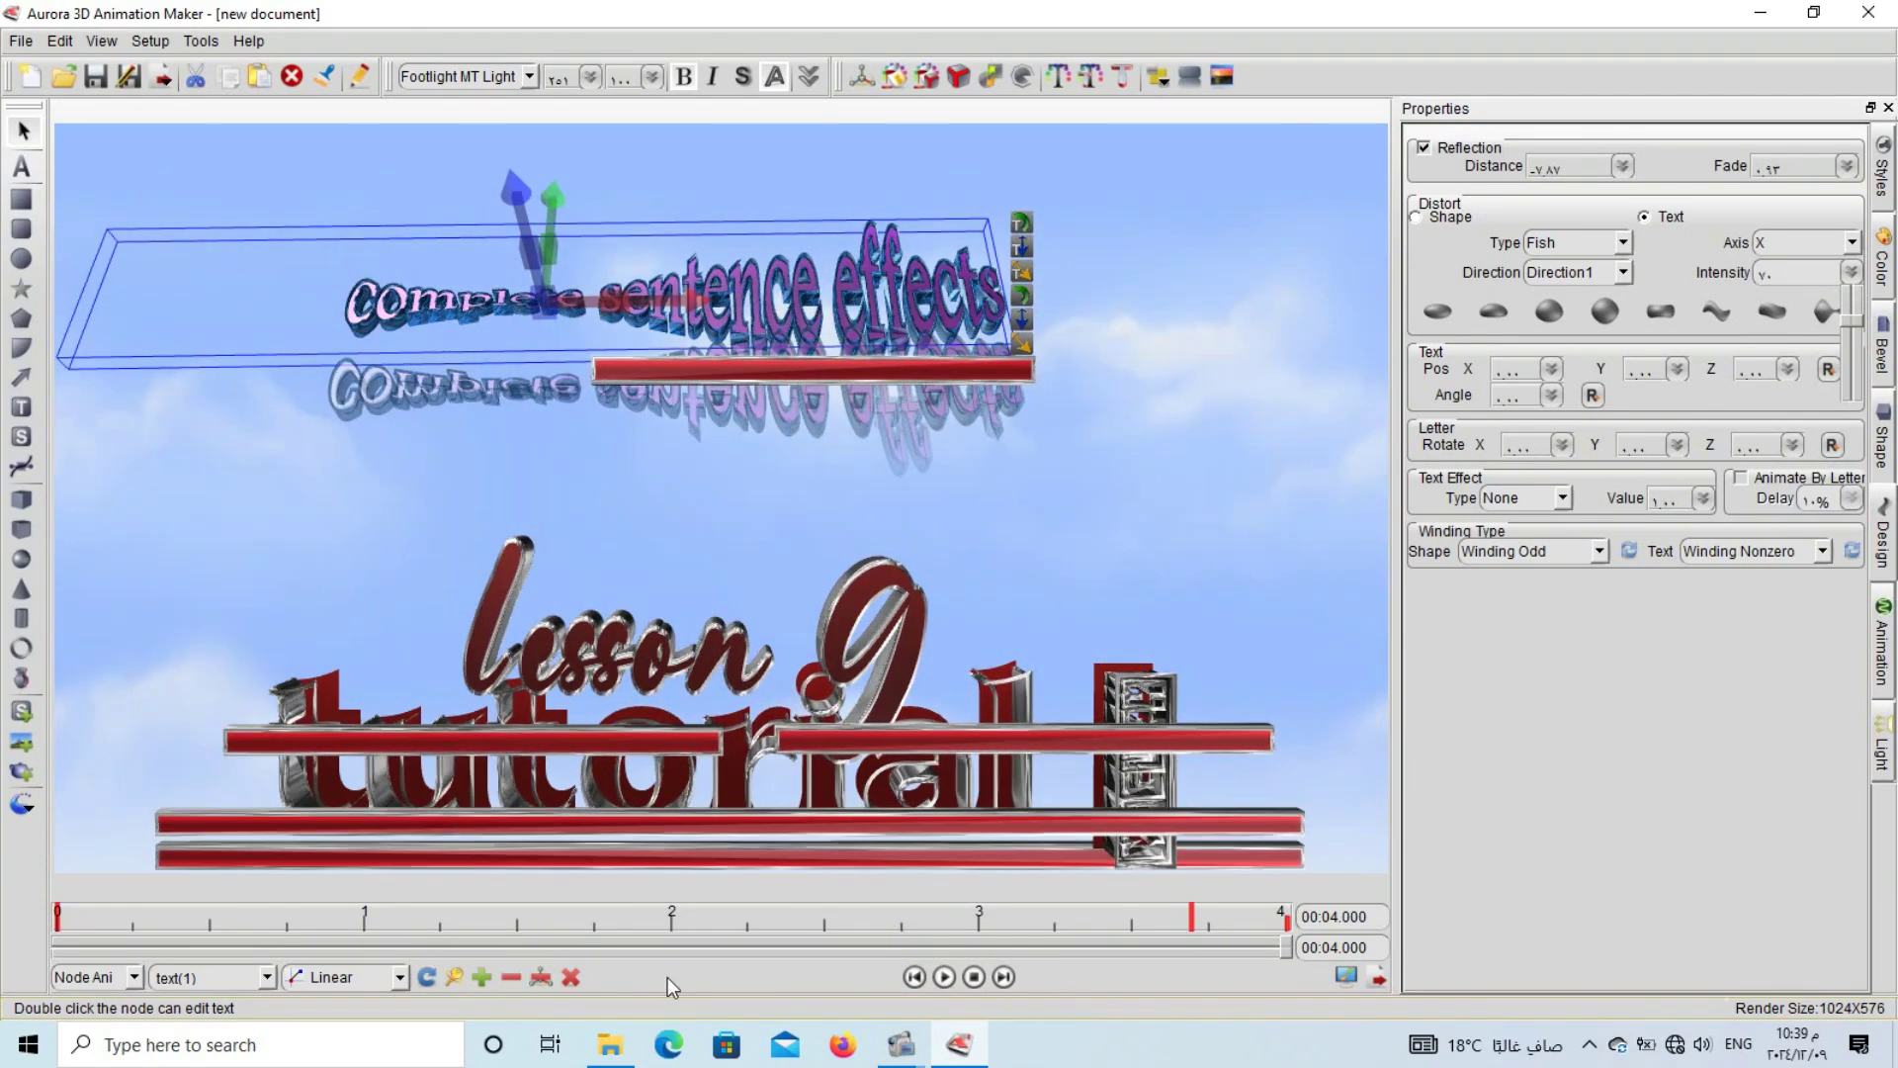
- Scrub the timeline to about 1.685 and 3.700 seconds to examine the title's arrangement during the animation
left_click(575, 911)
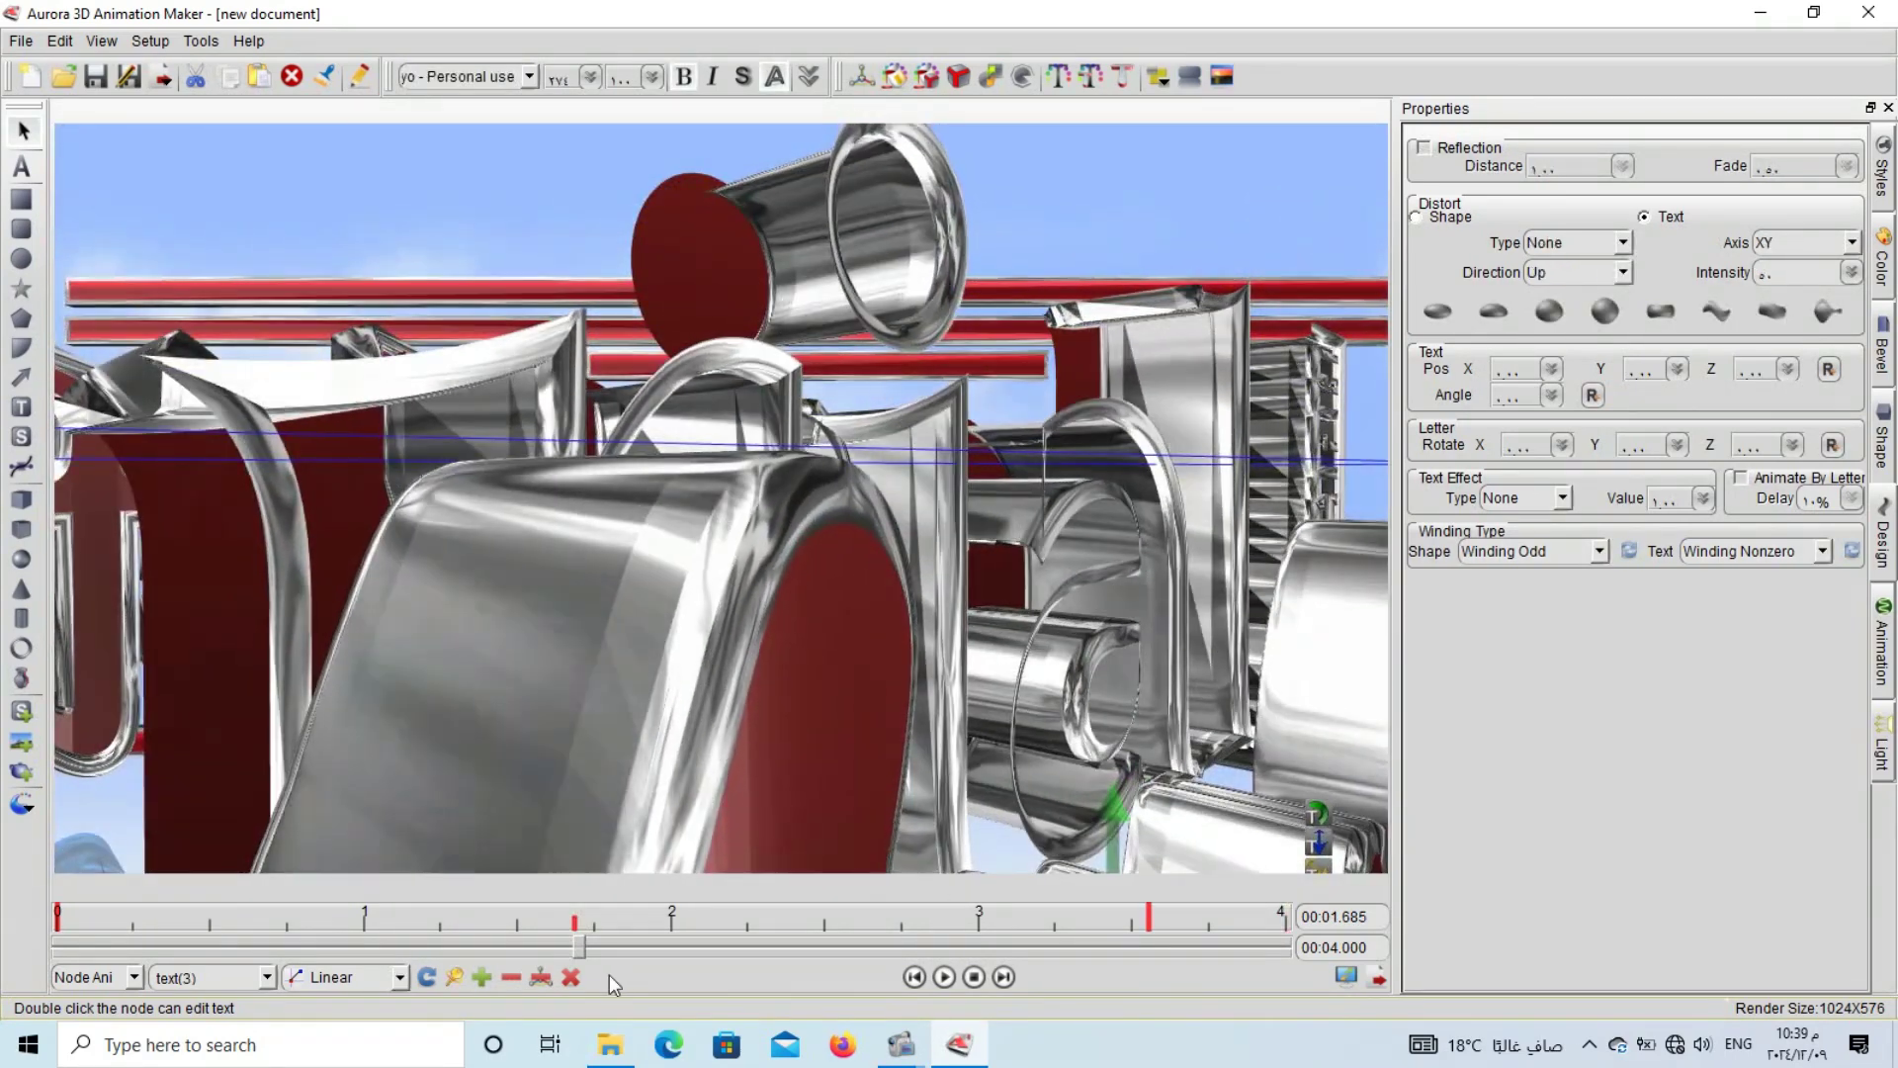
left_click_drag(575, 944, 1194, 944)
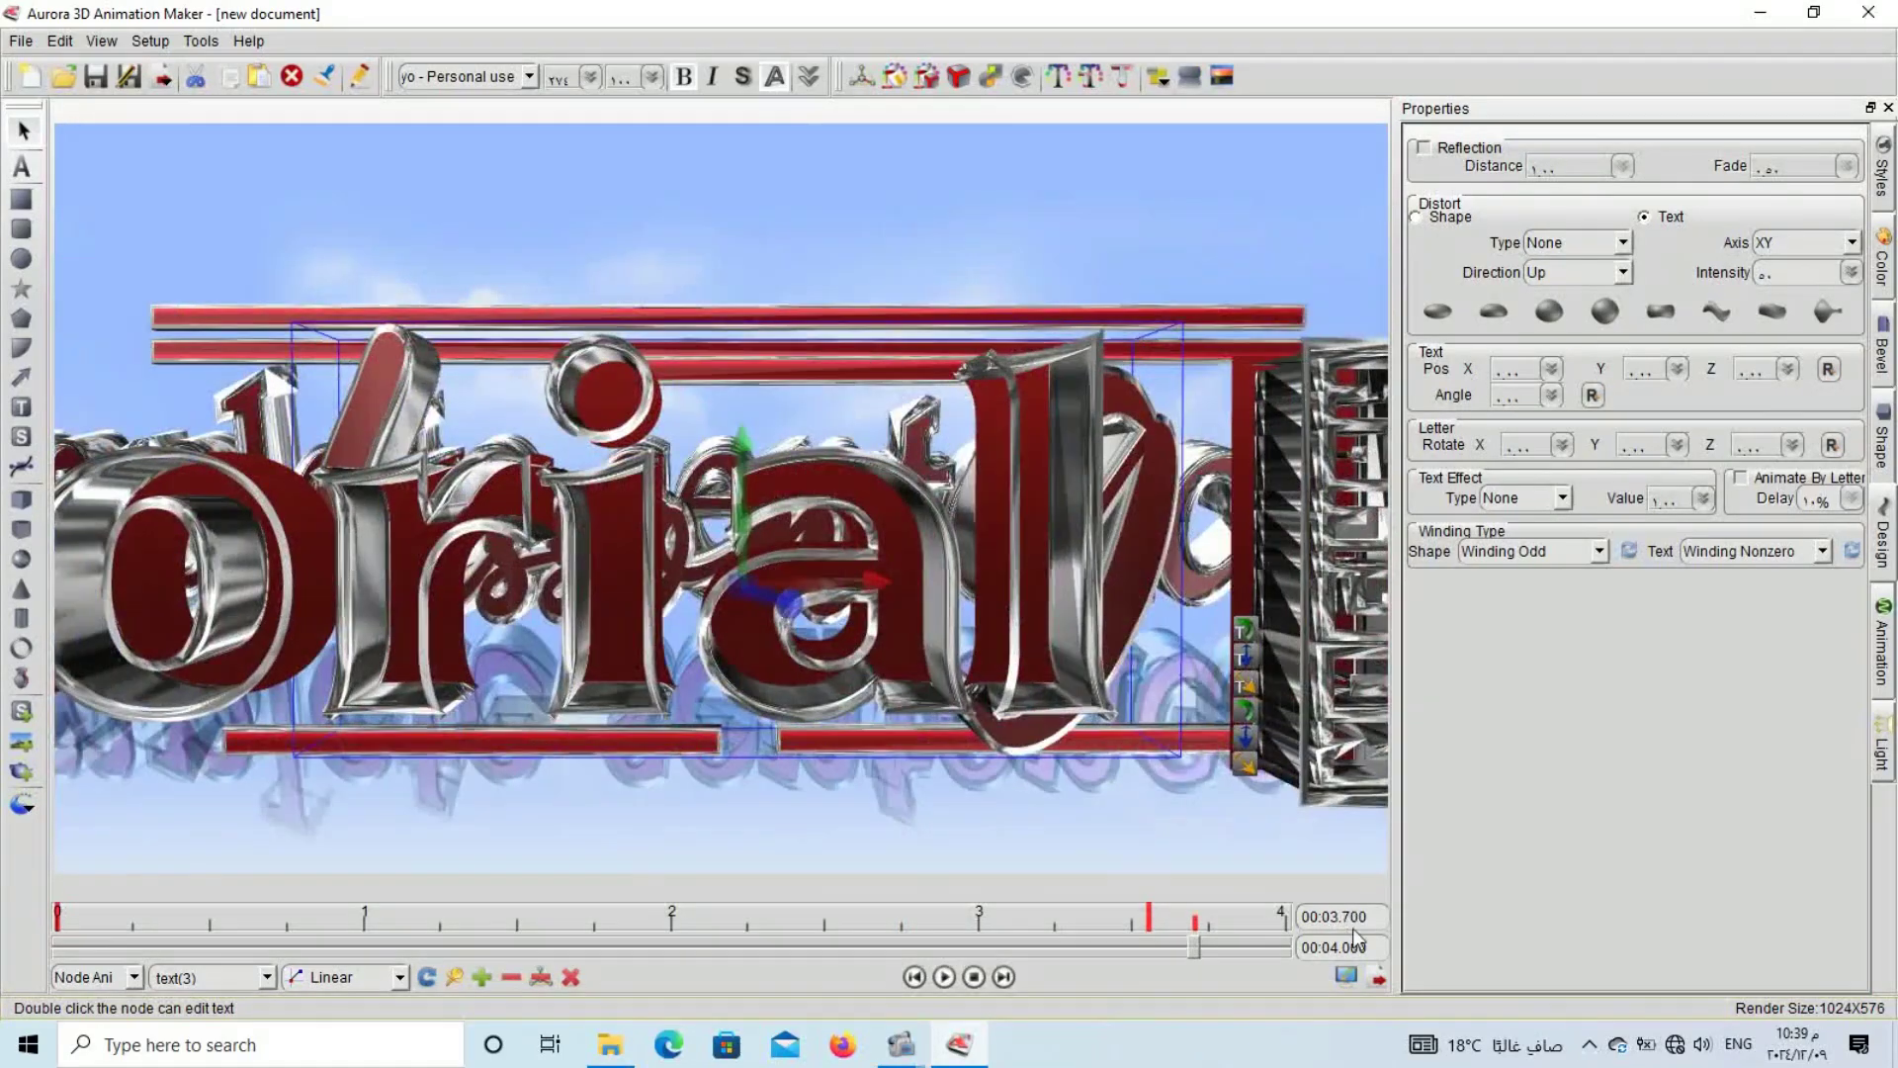
- At the end of the timeline, move "tutorial 9" down in front of "lesson 9" and lower the long and short upper bars
left_click(935, 815)
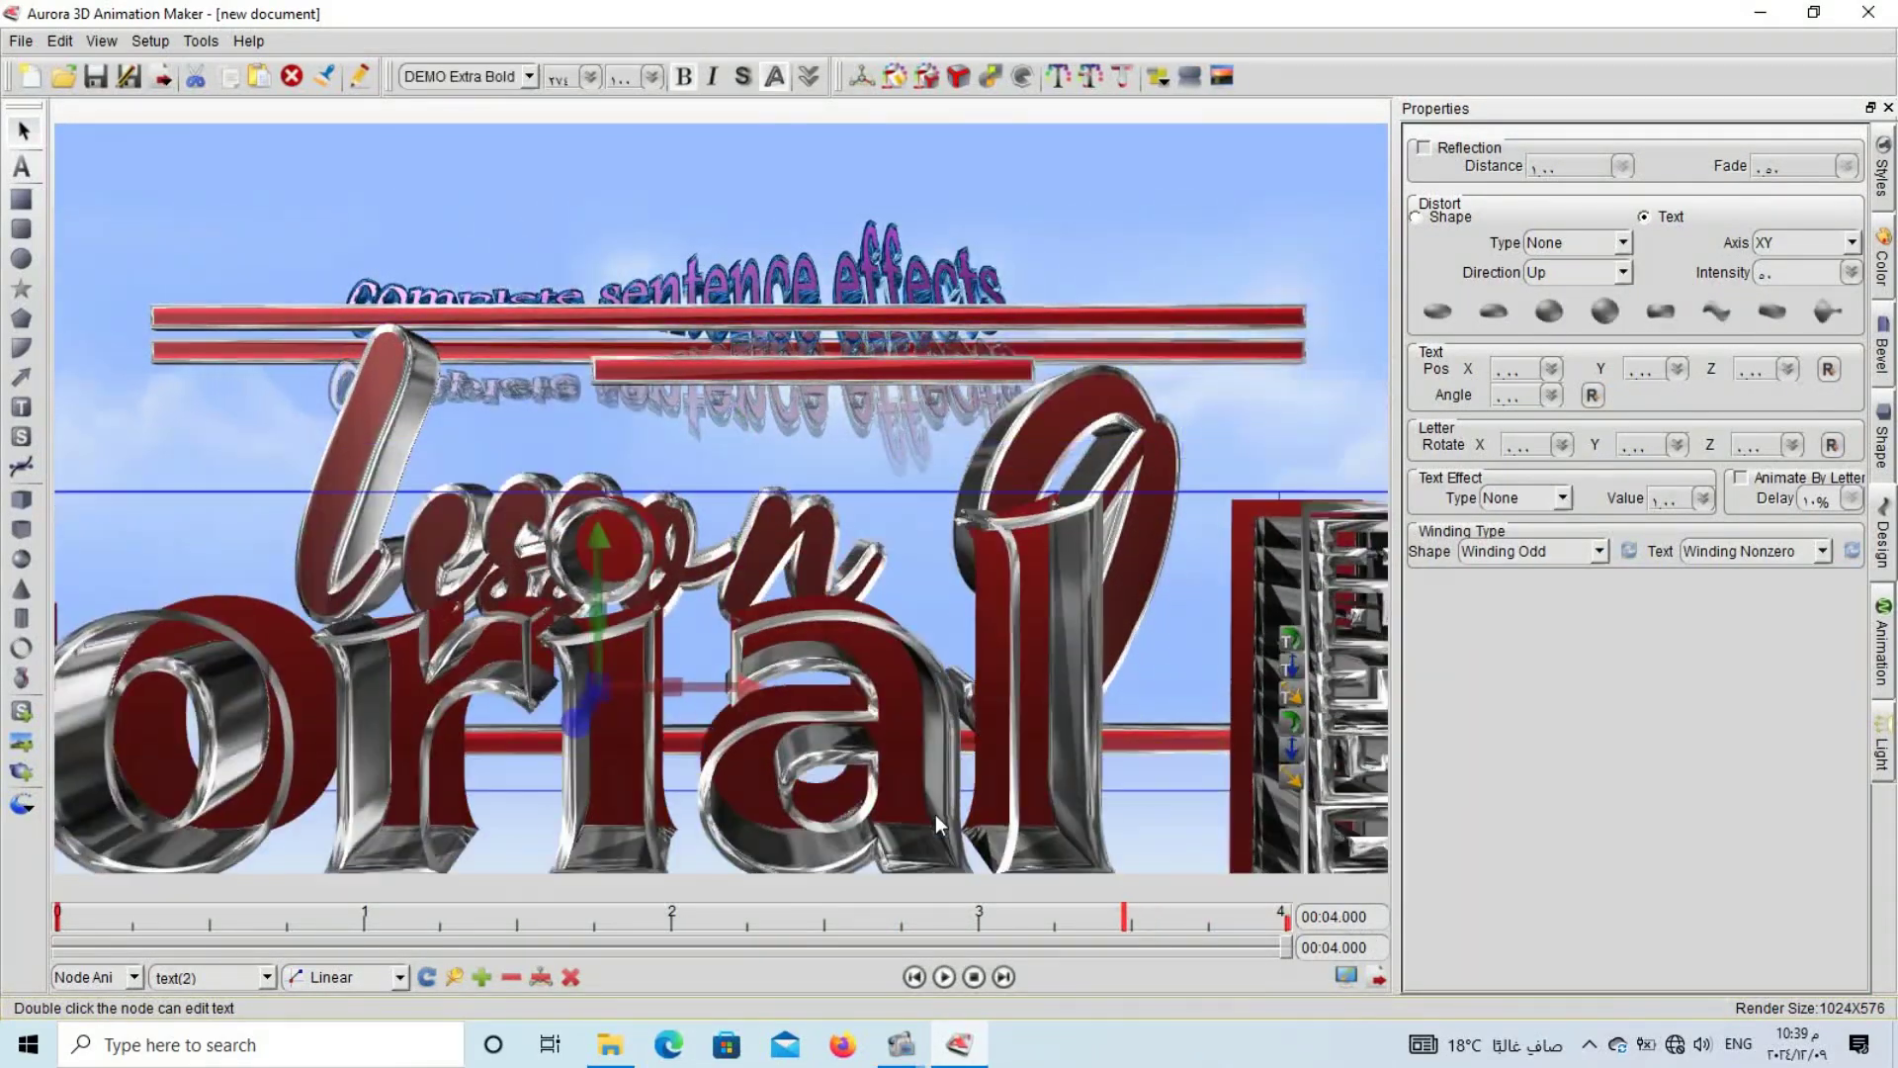
left_click(603, 663)
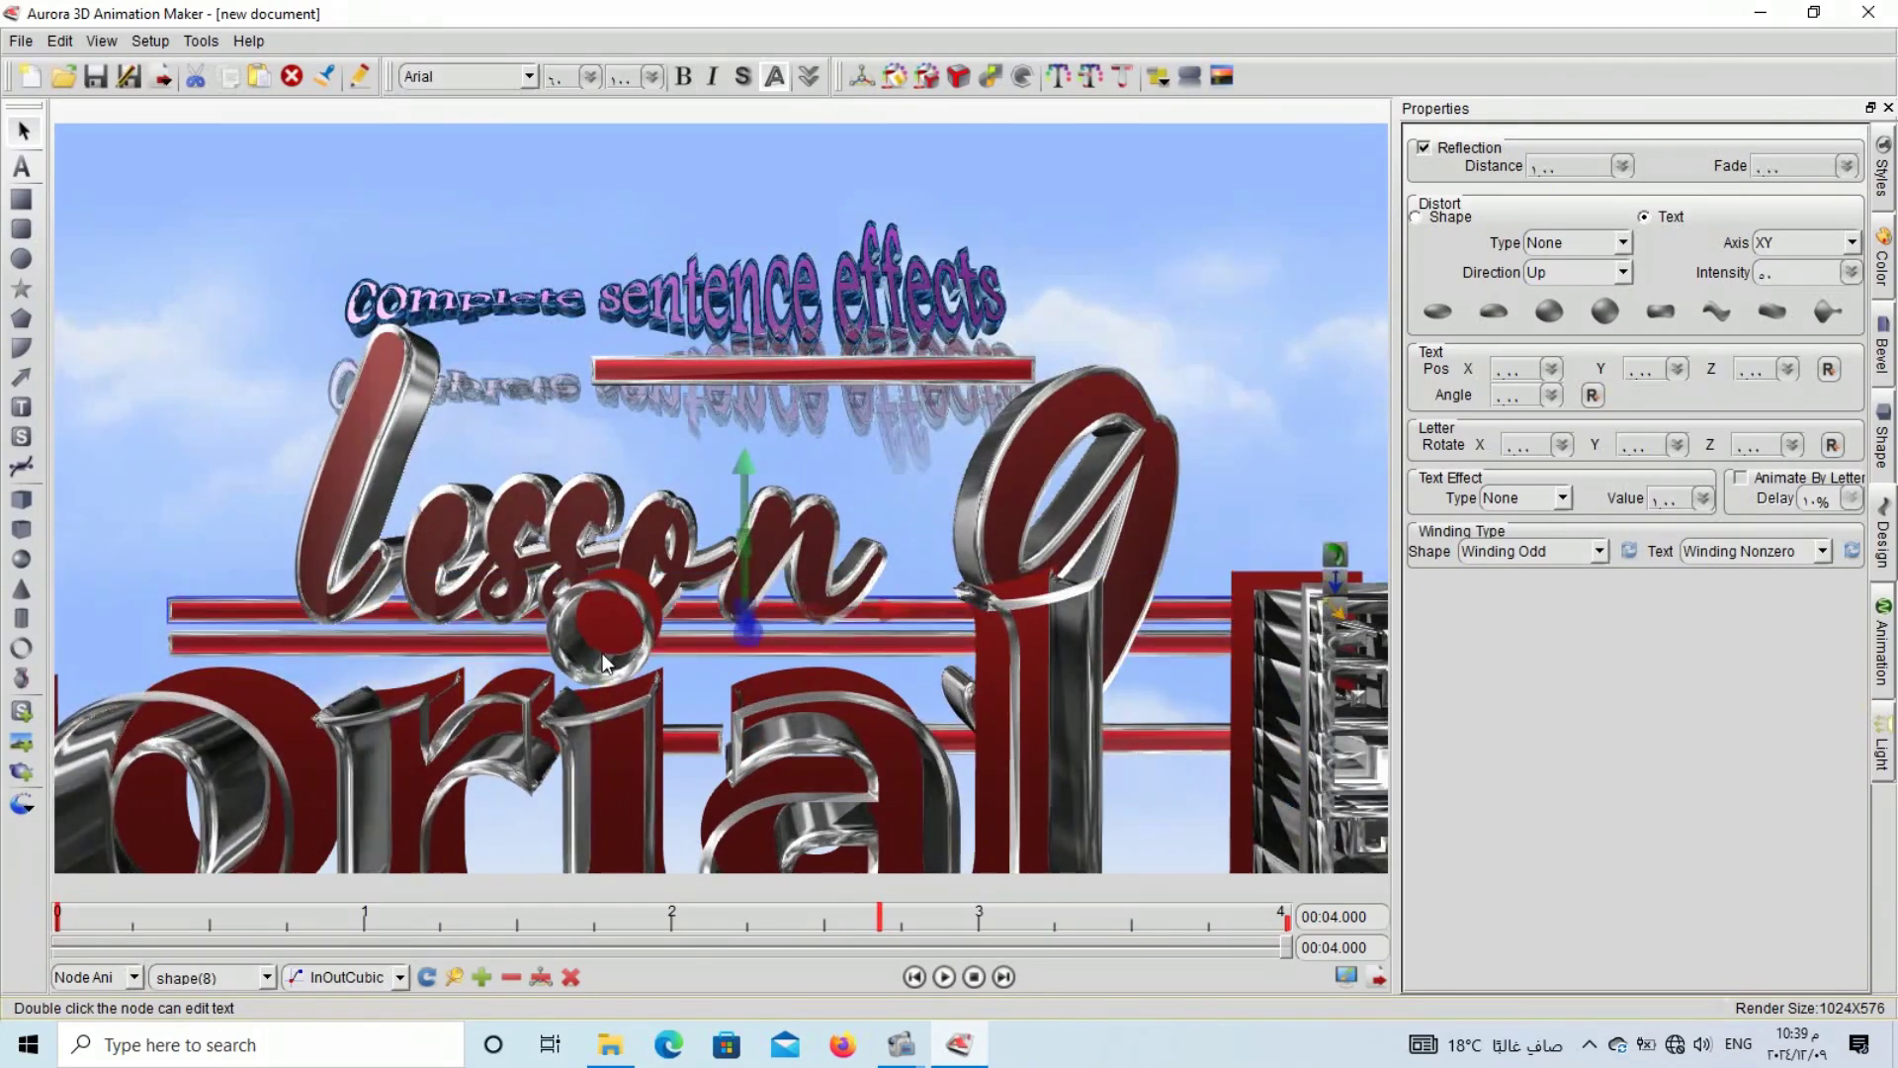
left_click_drag(690, 354, 670, 477)
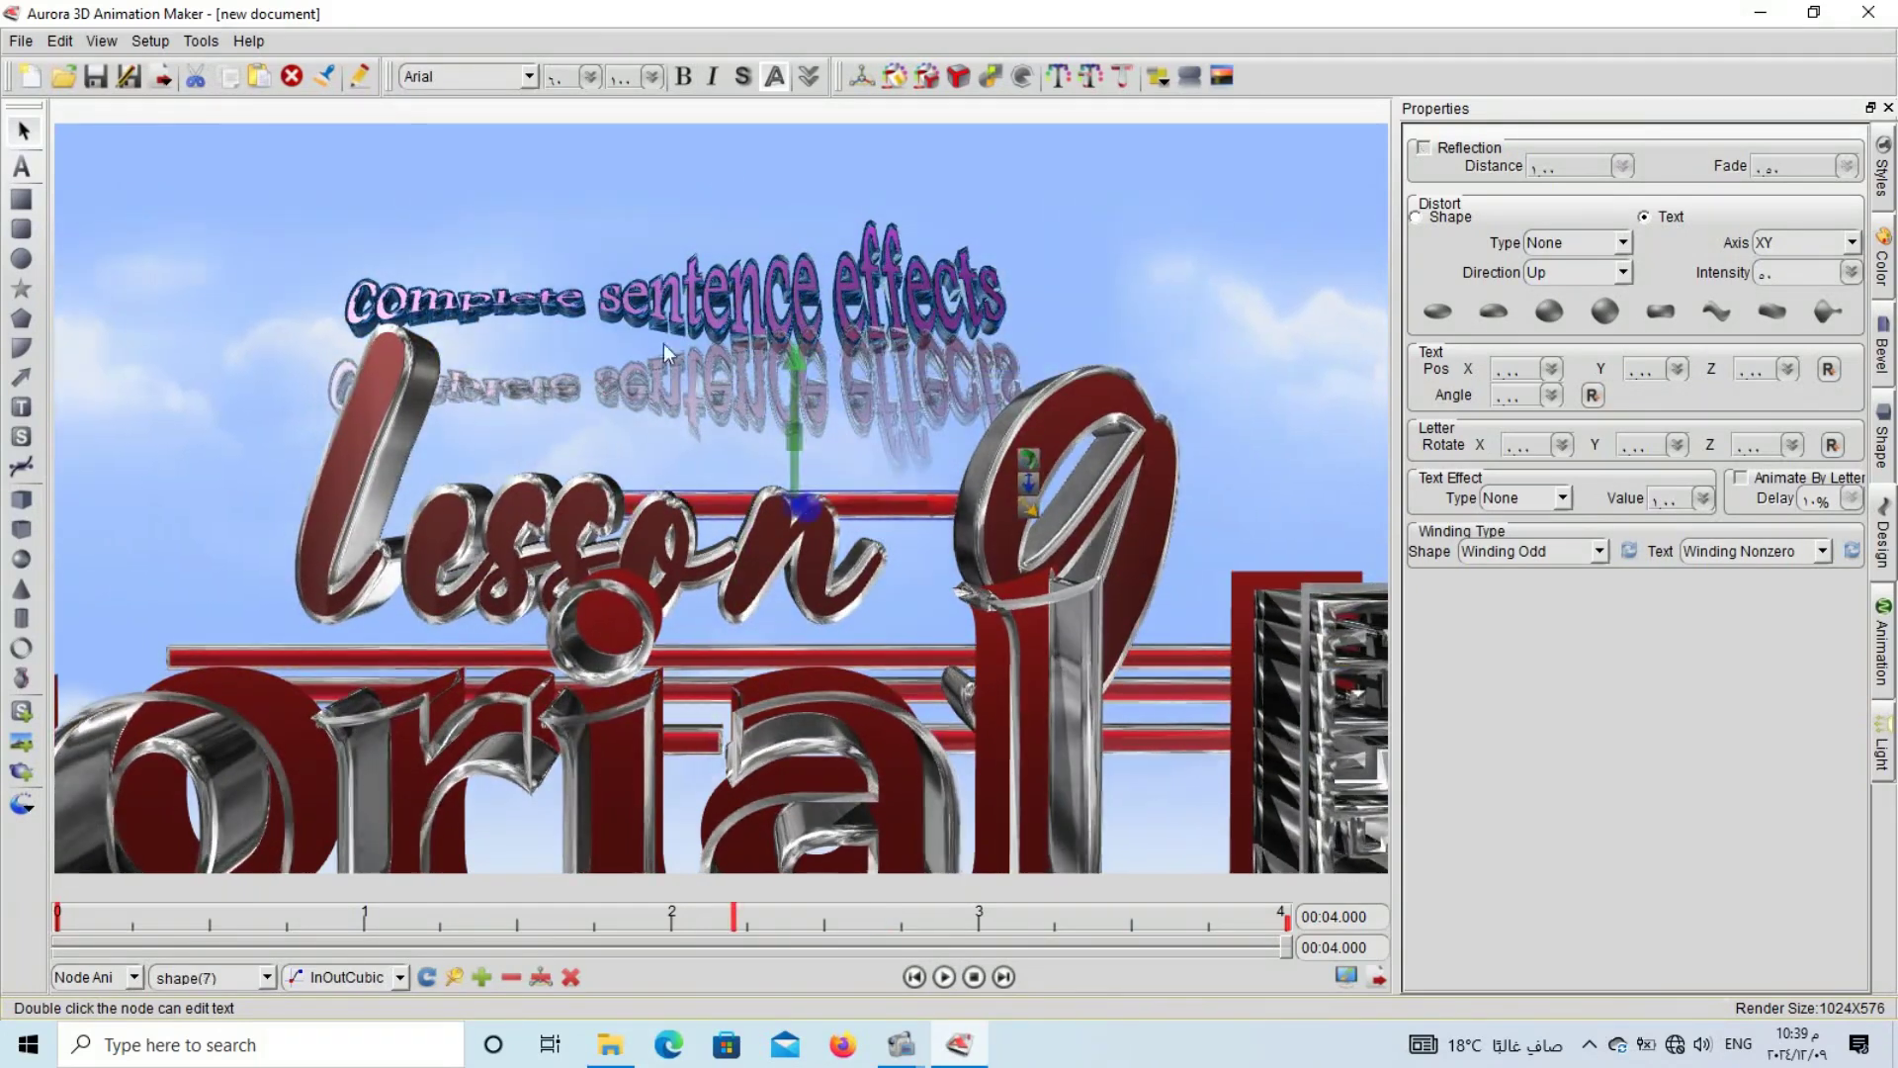
- Select "complete sentence effects" and lower its Fish distortion intensity to 53
left_click(709, 306)
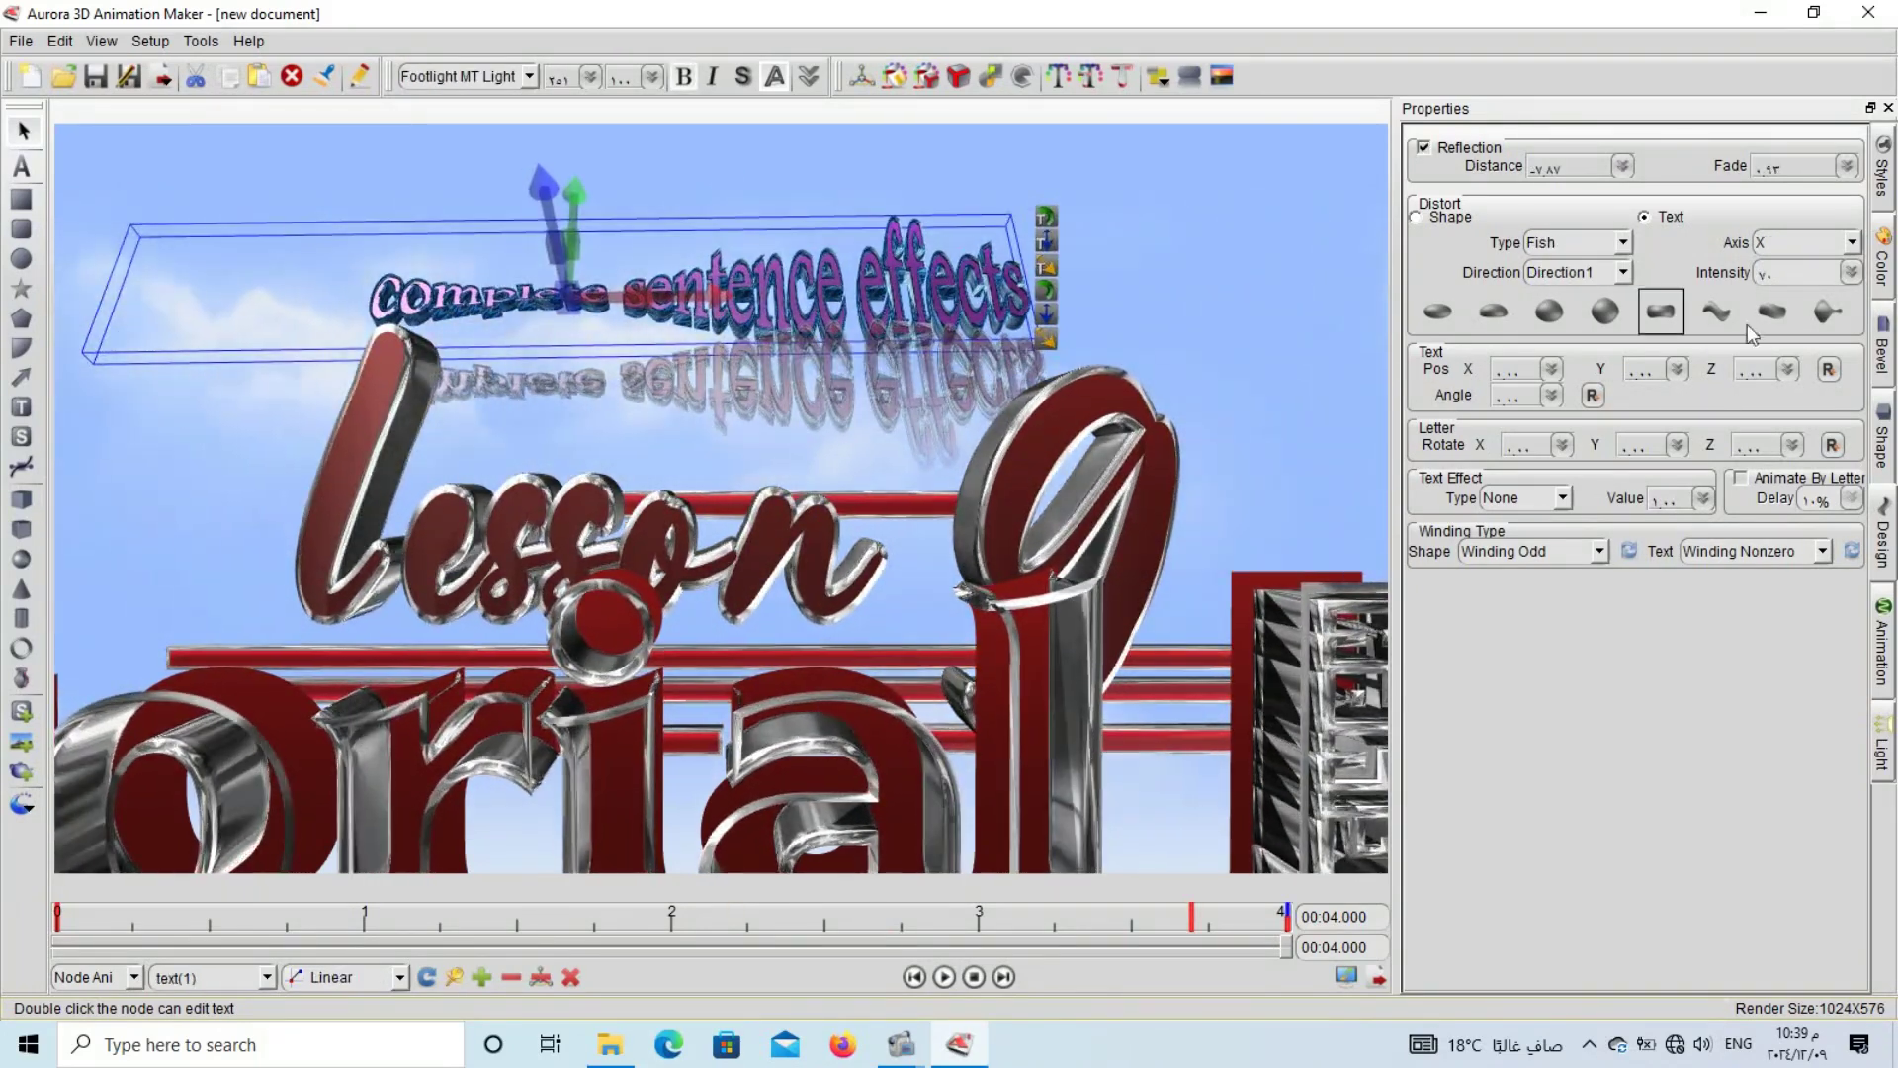
left_click(1850, 275)
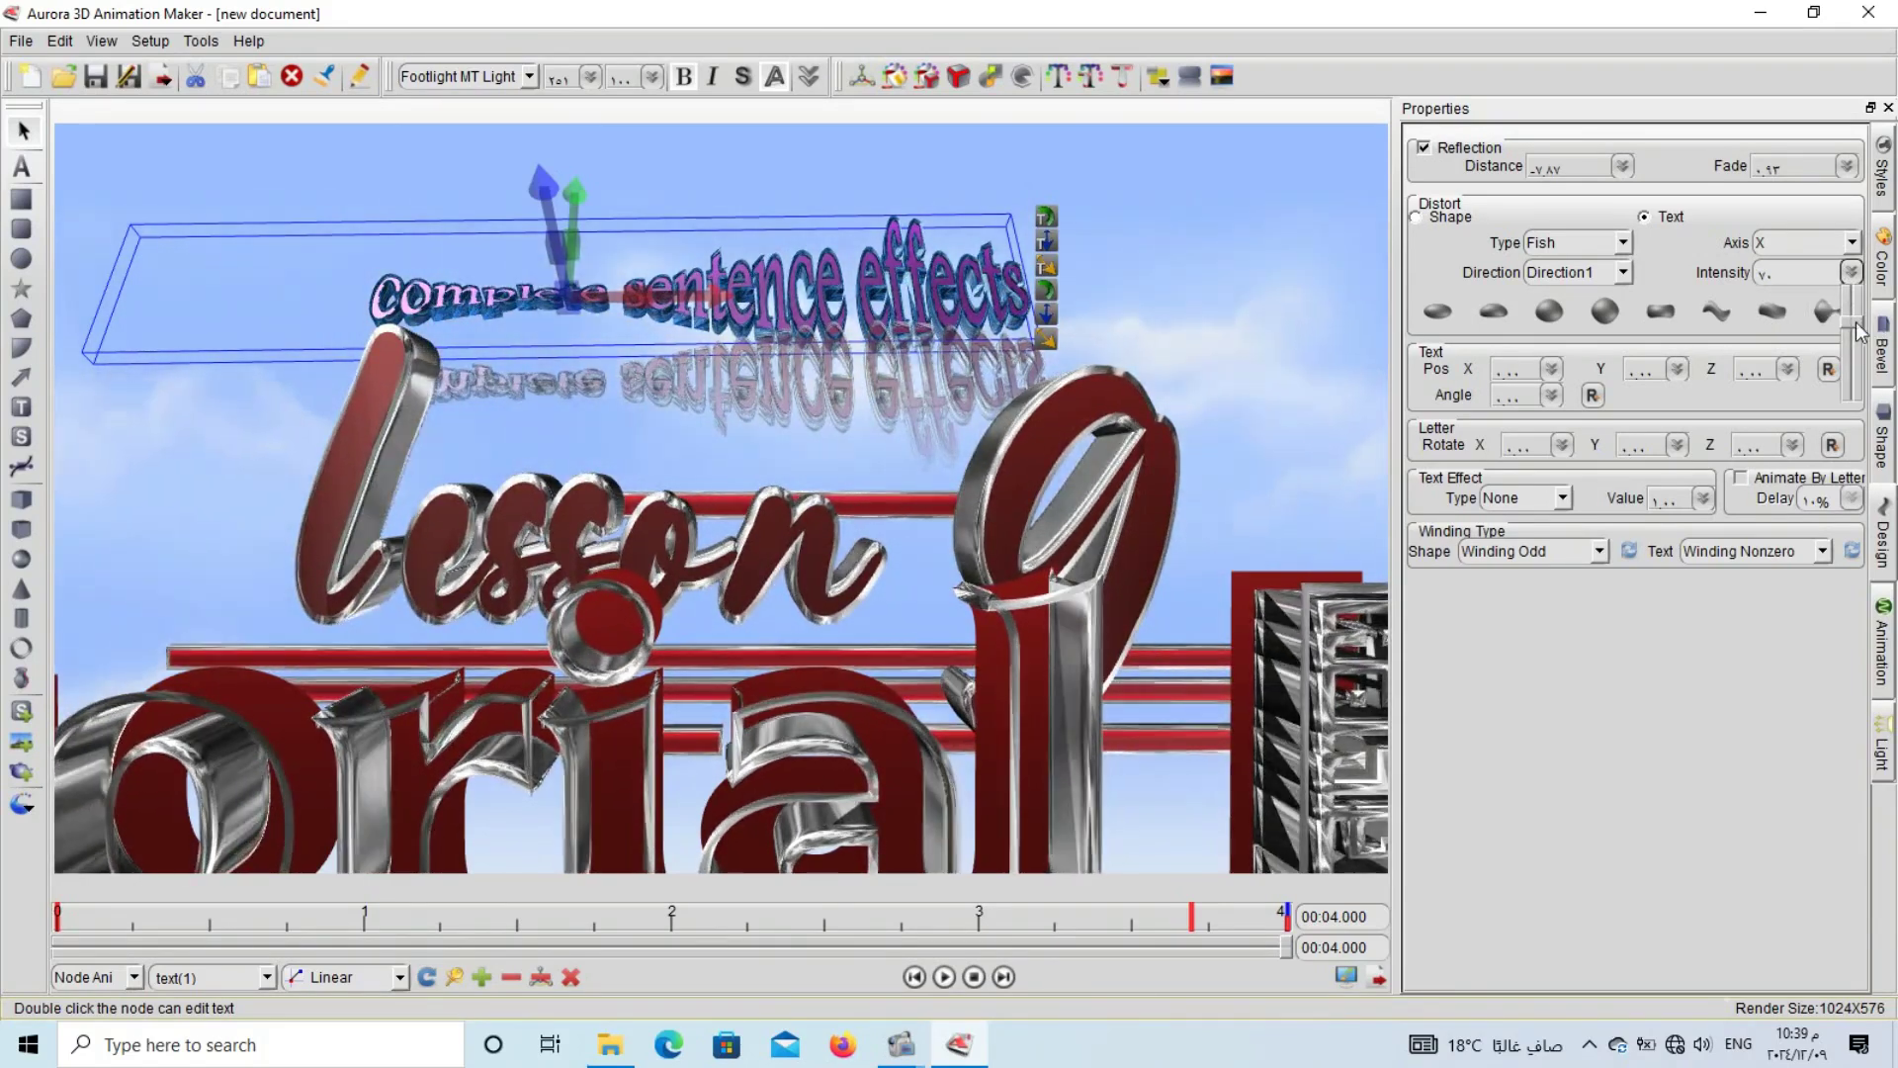
left_click_drag(1858, 331, 1858, 342)
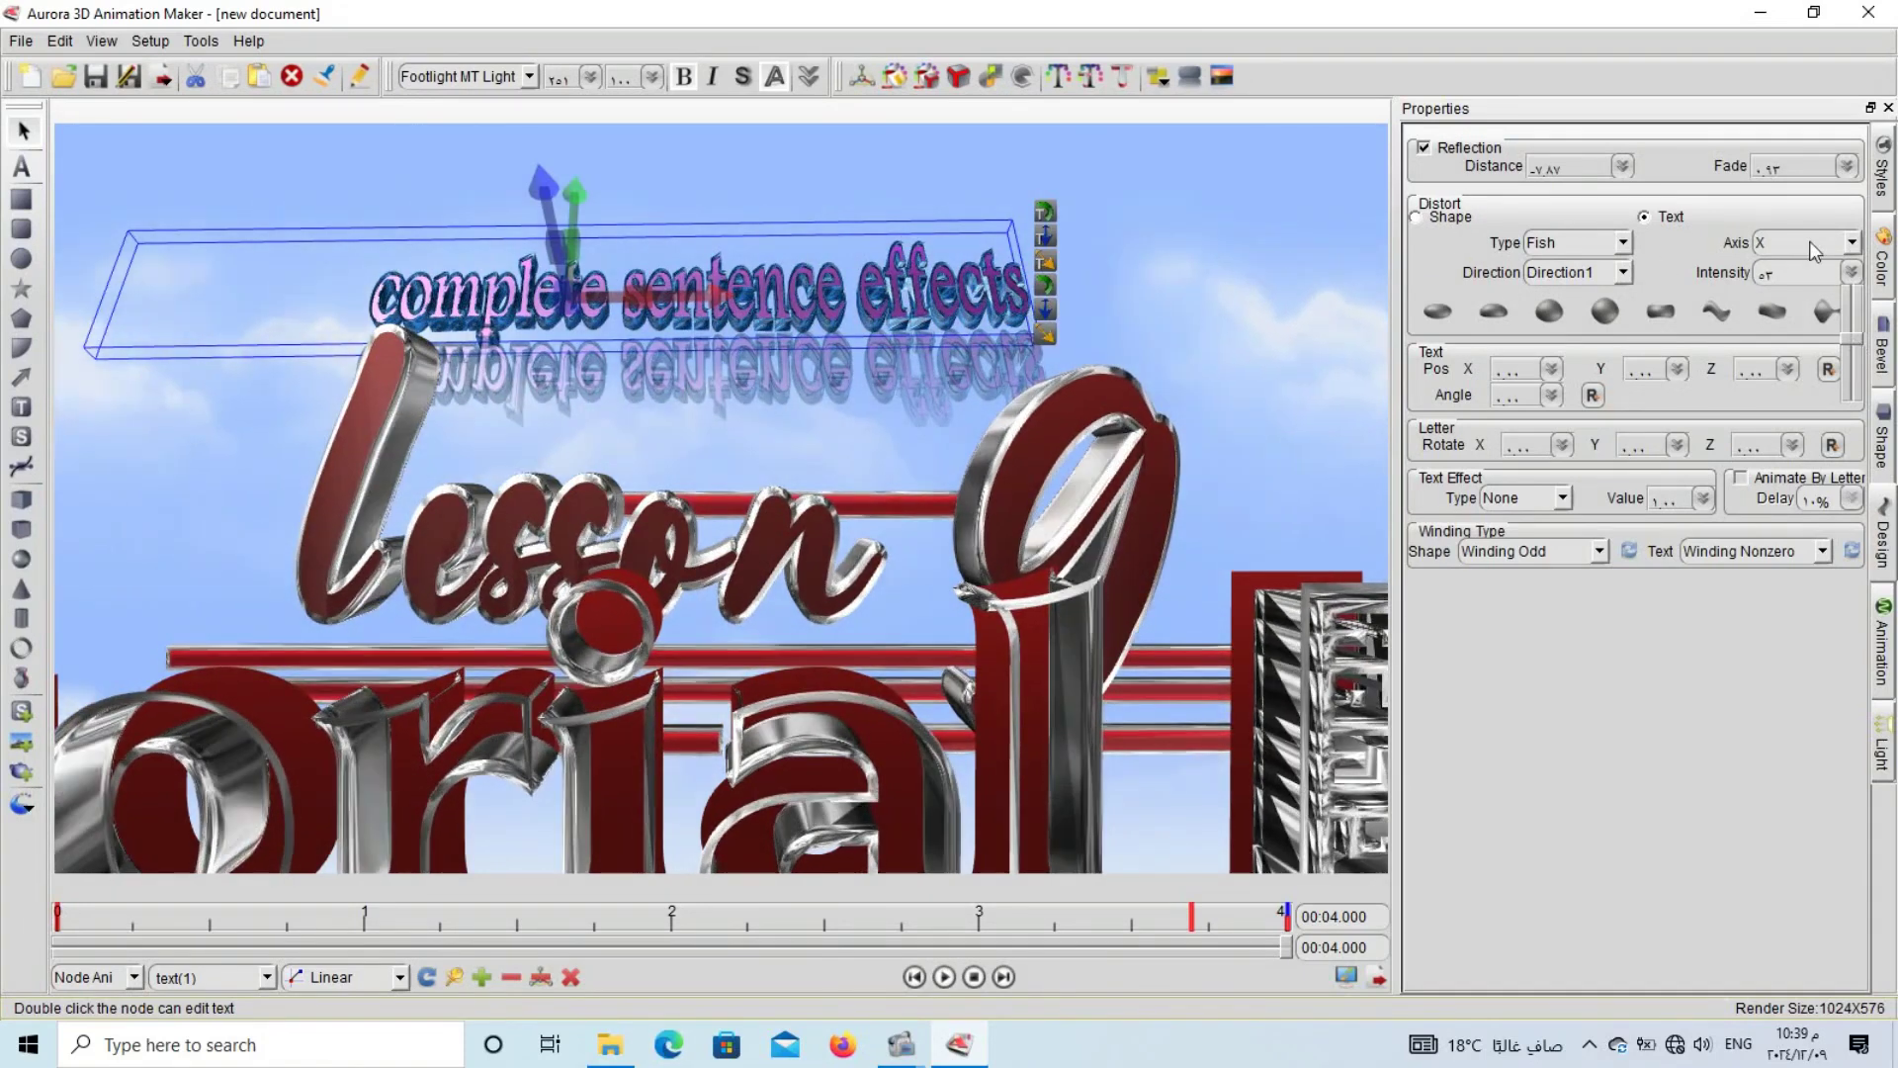
- Change the distortion type of "complete sentence effects" to Trapezium and raise the intensity to 100
scroll(1570, 245, "down", 2)
left_click(1570, 245)
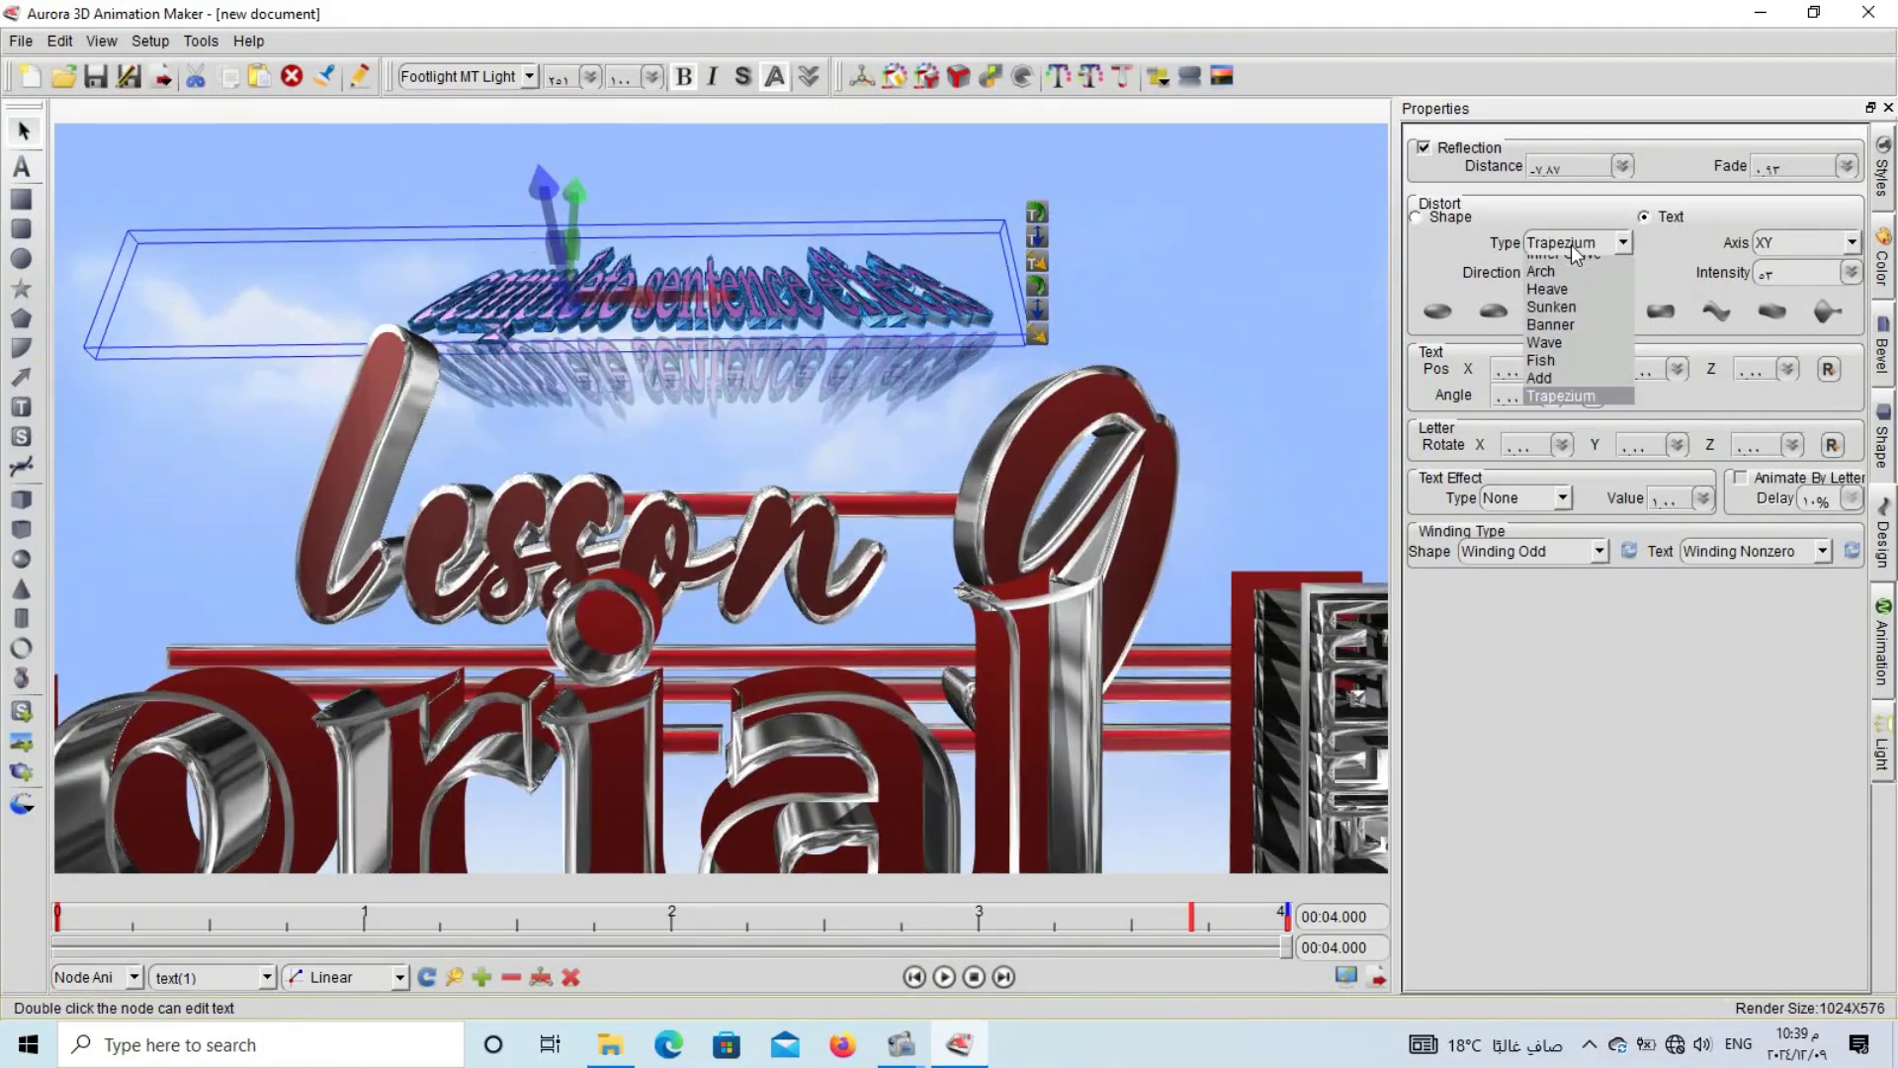
left_click(1572, 247)
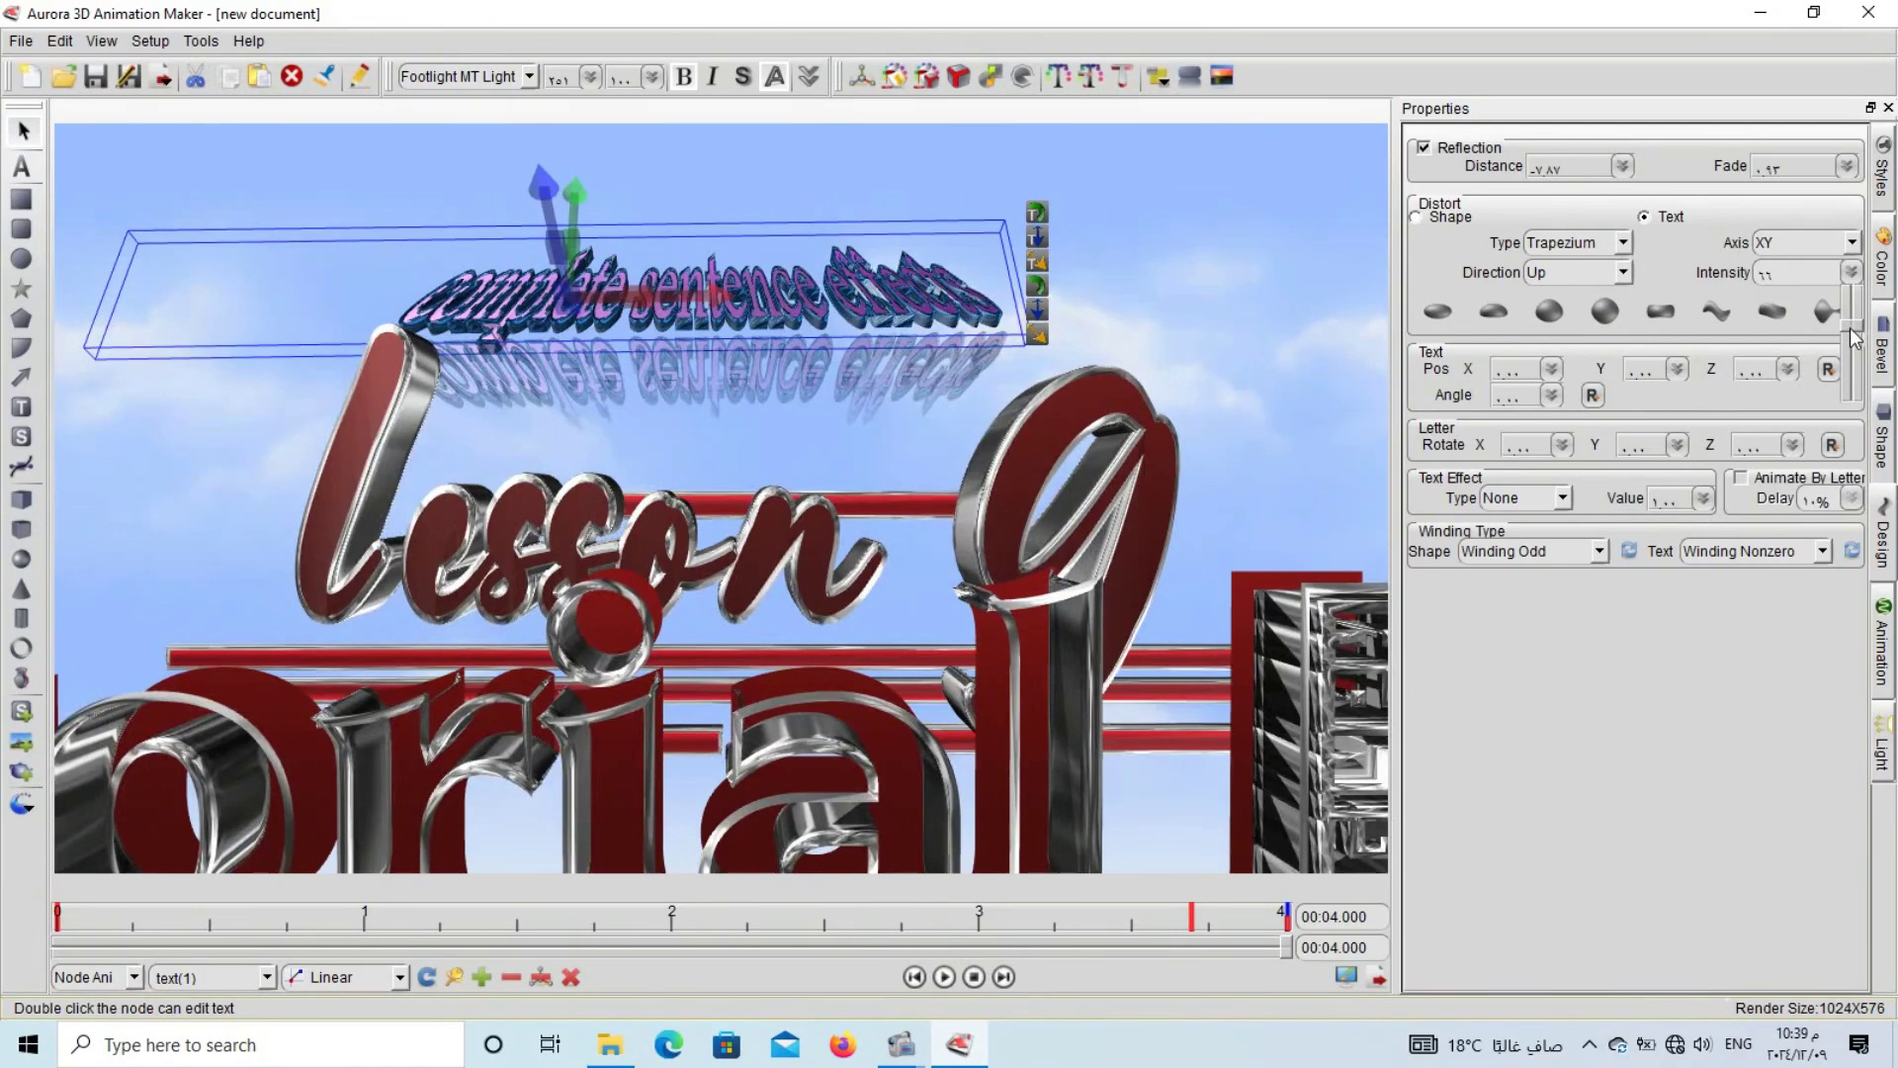
left_click_drag(1857, 300, 1857, 285)
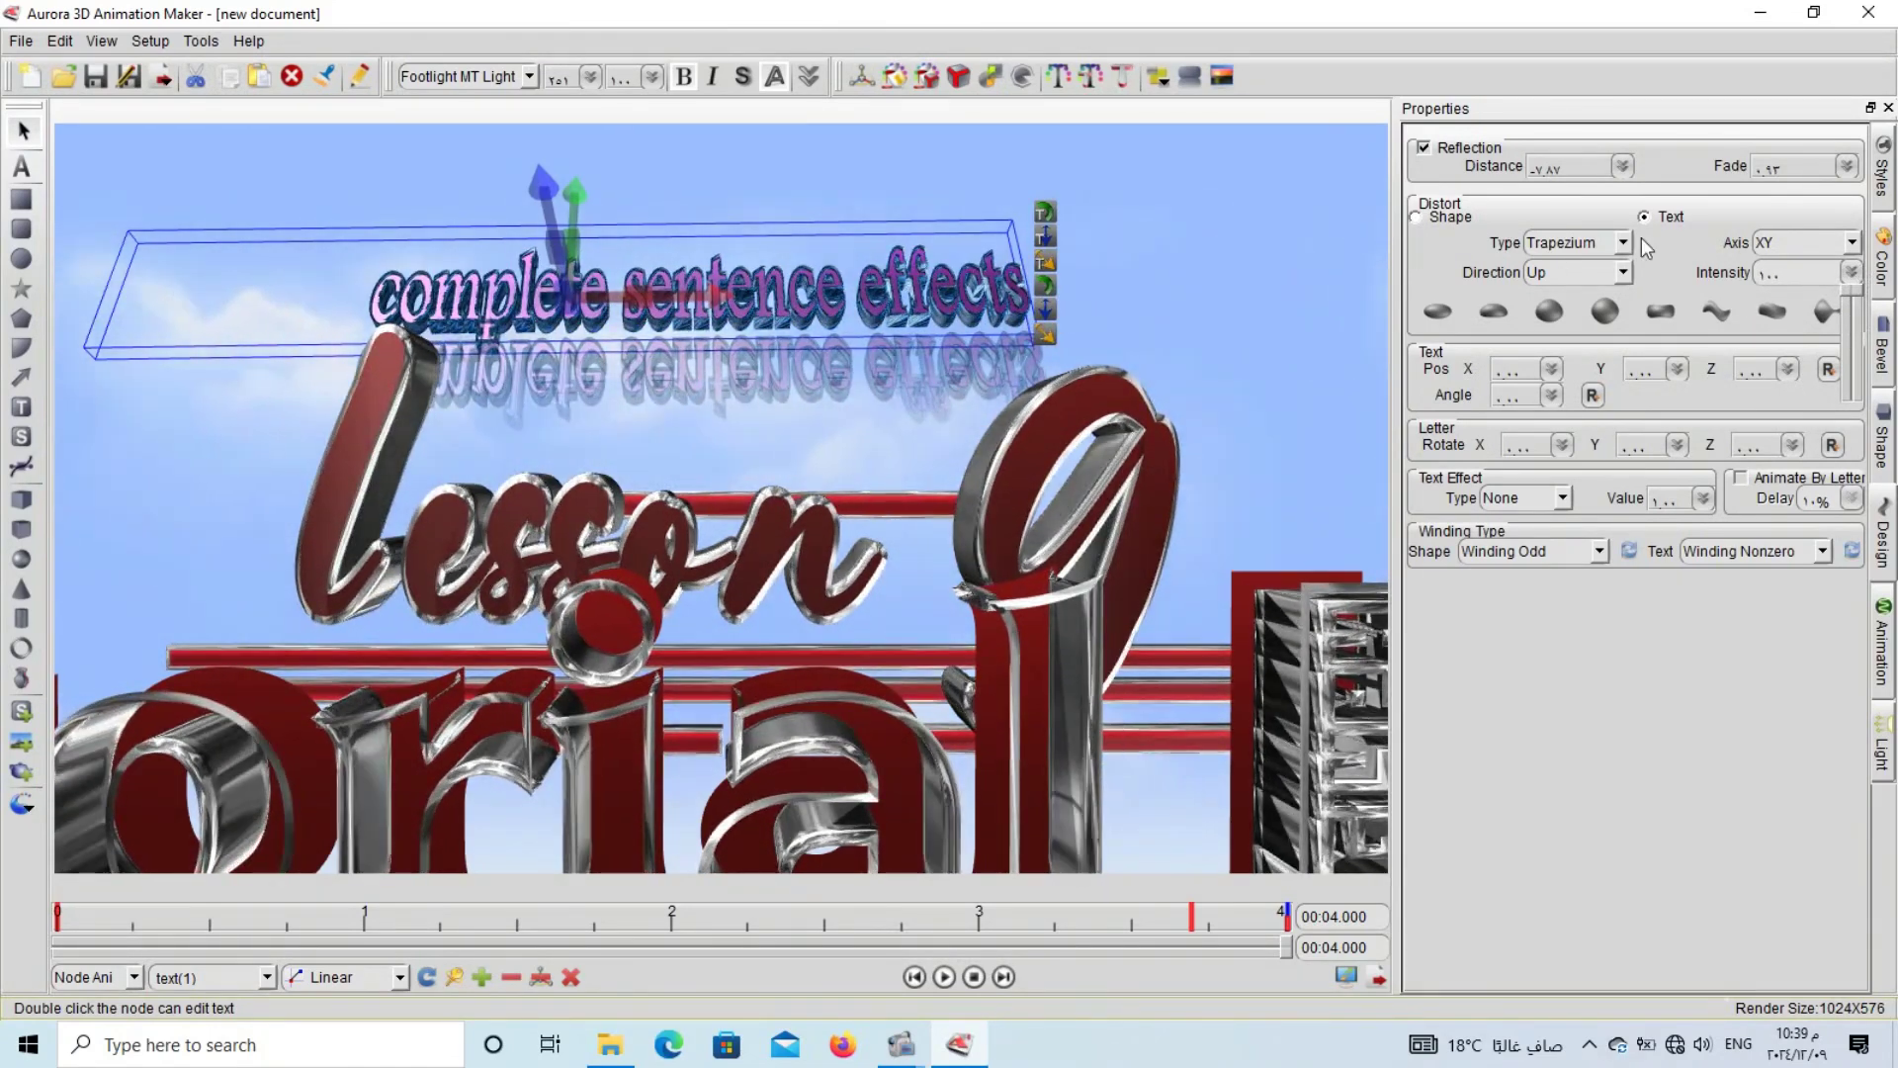
- Set the Trapezium distortion's axis to XZ and lower its intensity to about 3
left_click(1819, 269)
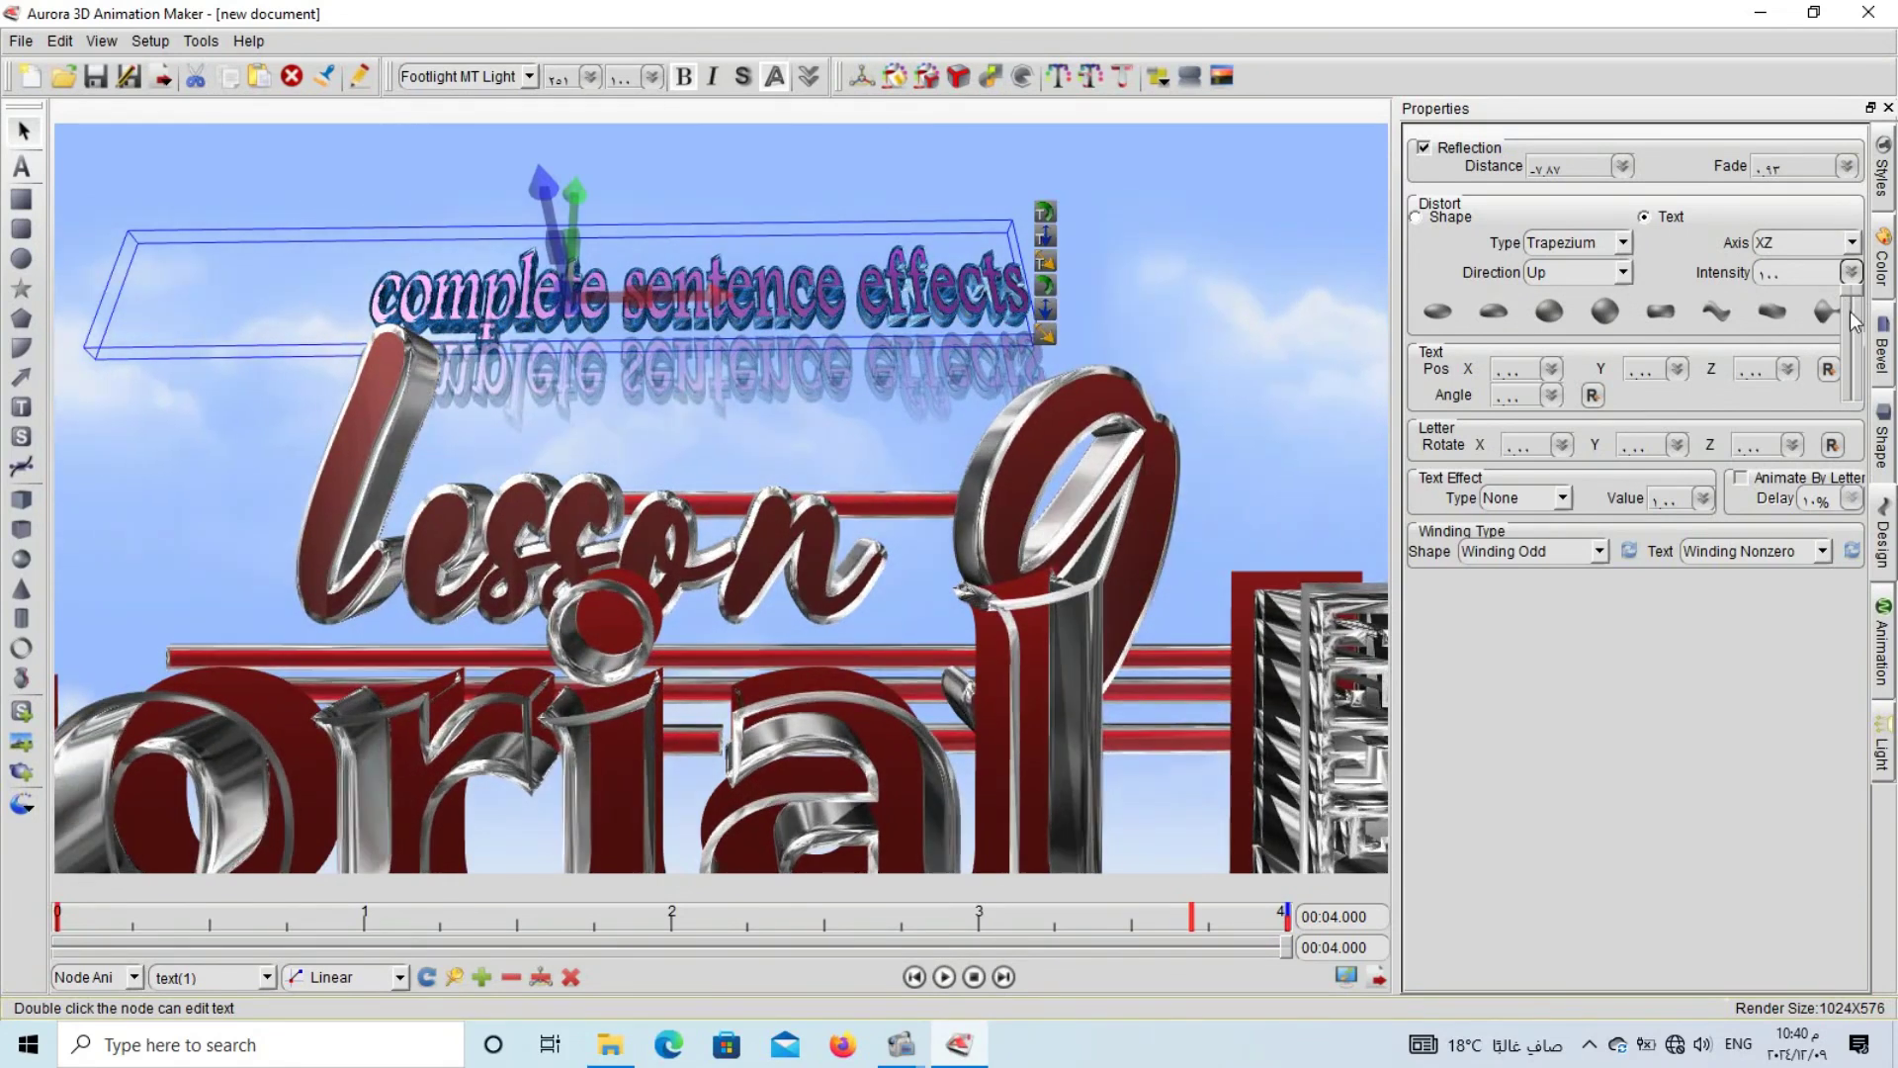
mouse_move(1852, 290)
left_mouse_down()
mouse_move(1852, 375)
mouse_move(1851, 326)
left_mouse_up()
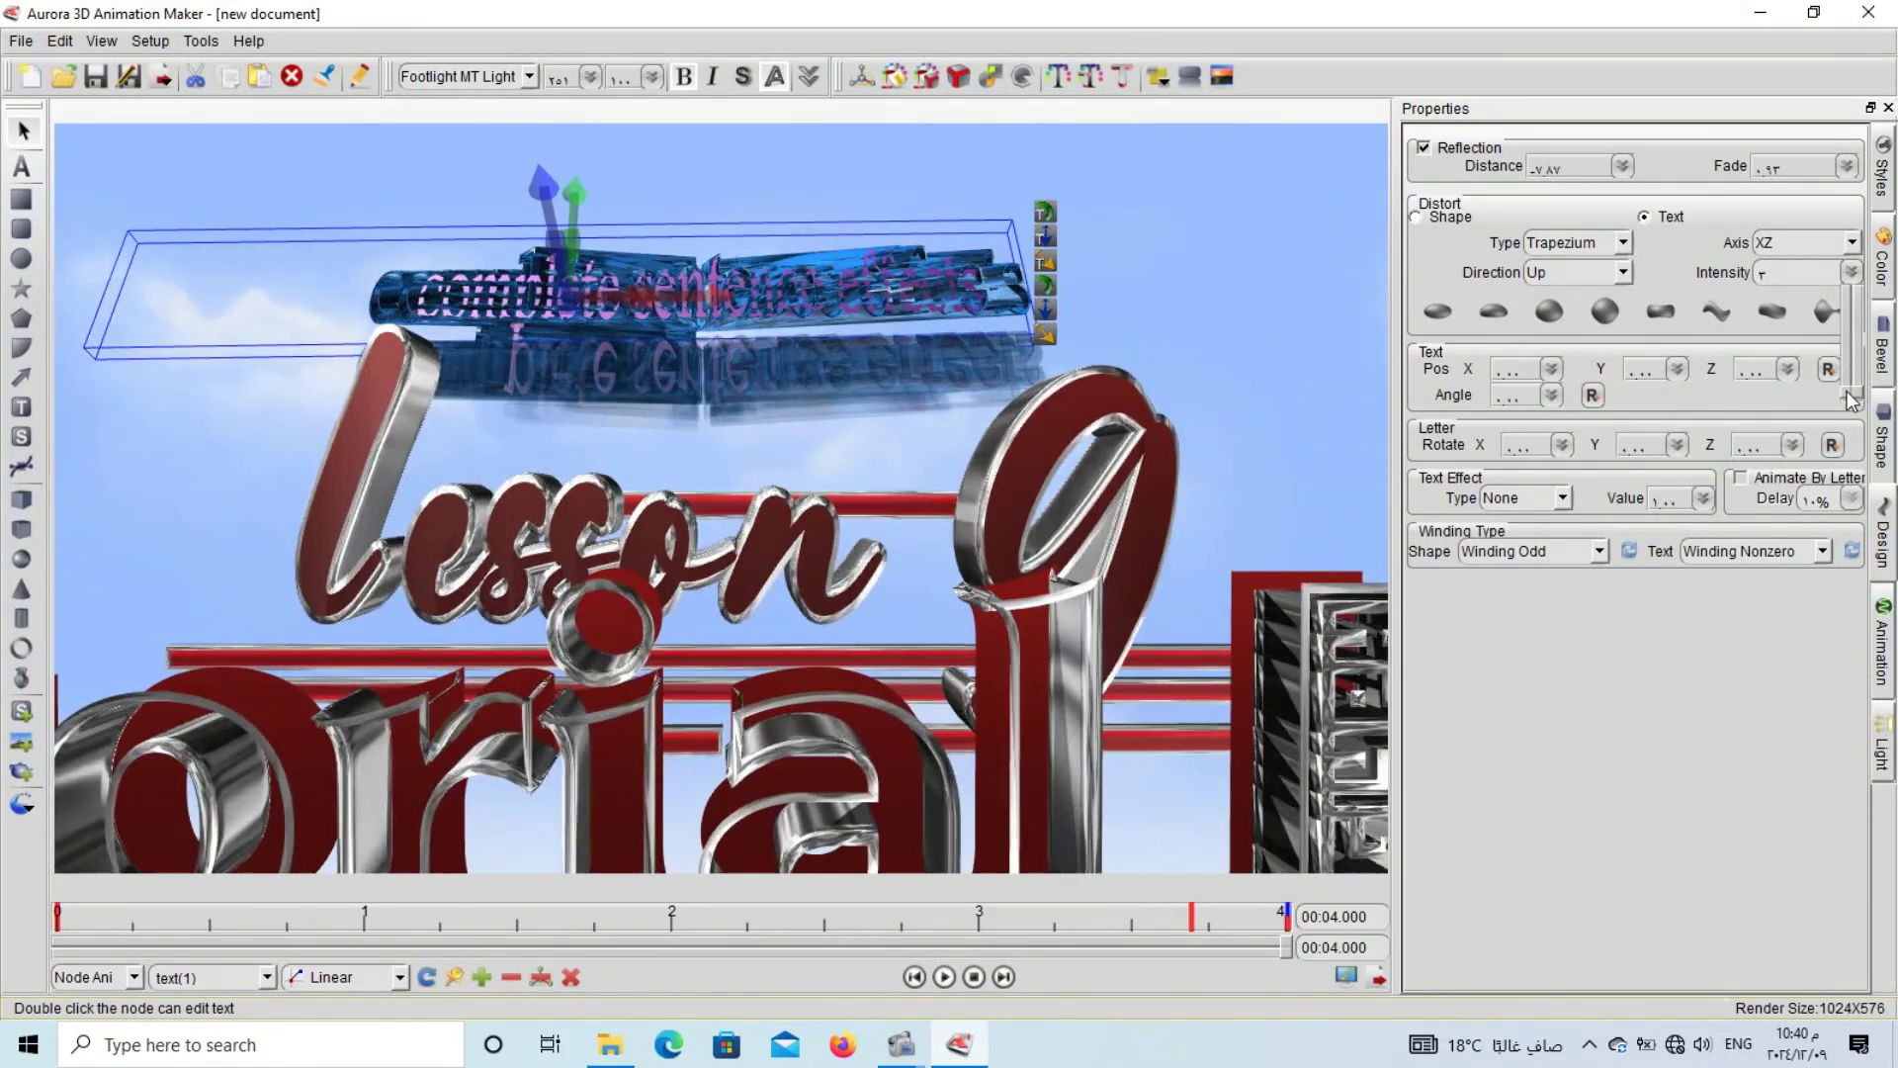